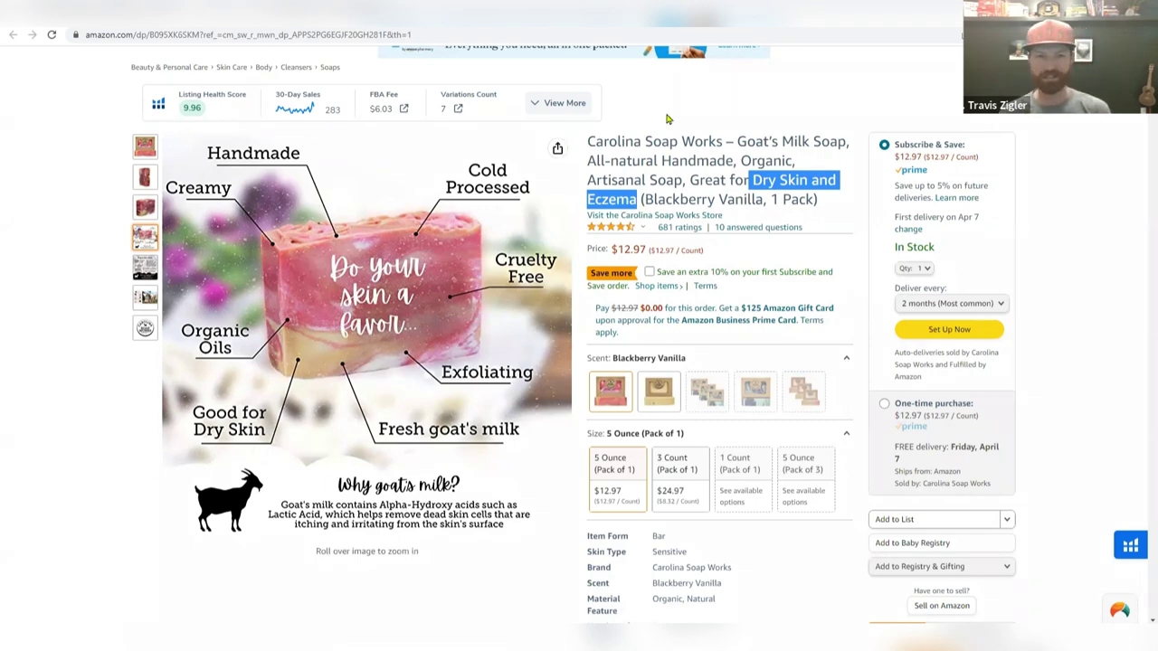
# Switch to the Jasper chat and ask "What is cold pressed soap?".
pyautogui.hotkey('alt', 'Tab')
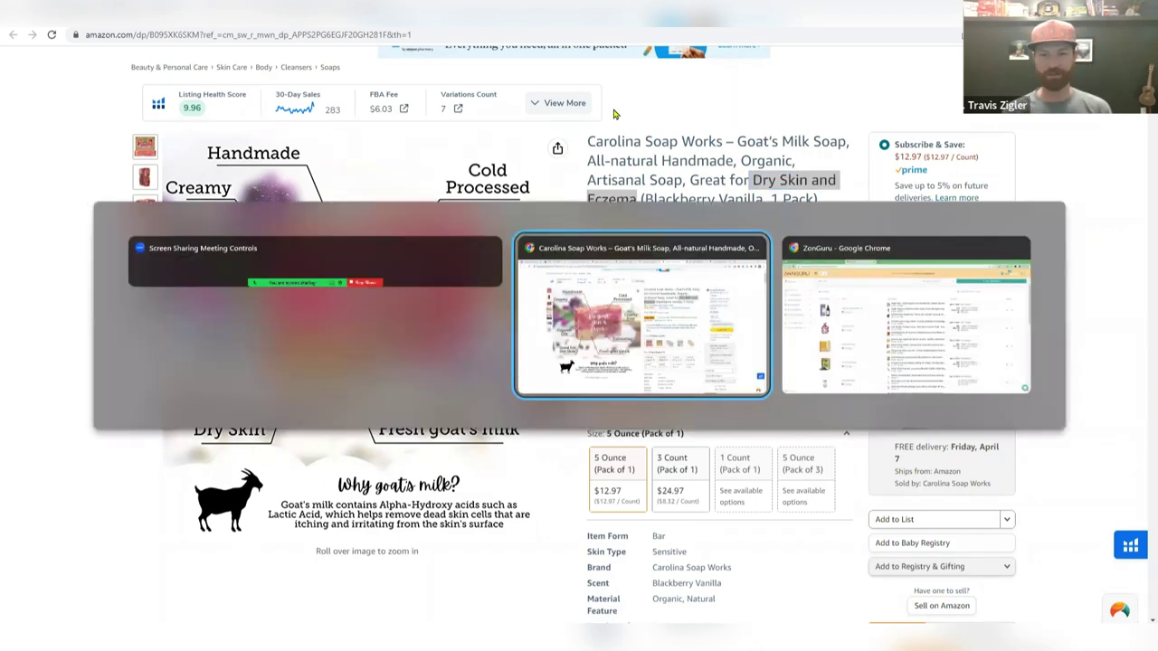
pyautogui.press('Tab')
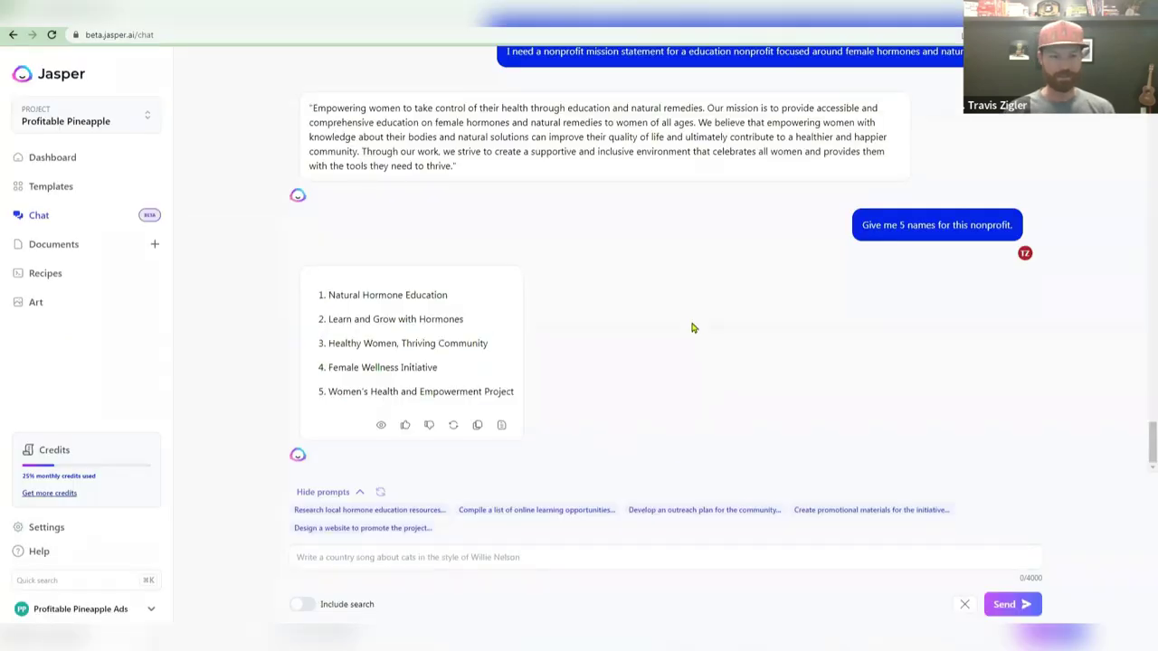
pyautogui.click(472, 555)
pyautogui.write('Why is')
pyautogui.press('BackSpace')
pyautogui.press('BackSpace')
pyautogui.press('BackSpace')
pyautogui.press('BackSpace')
pyautogui.press('BackSpace')
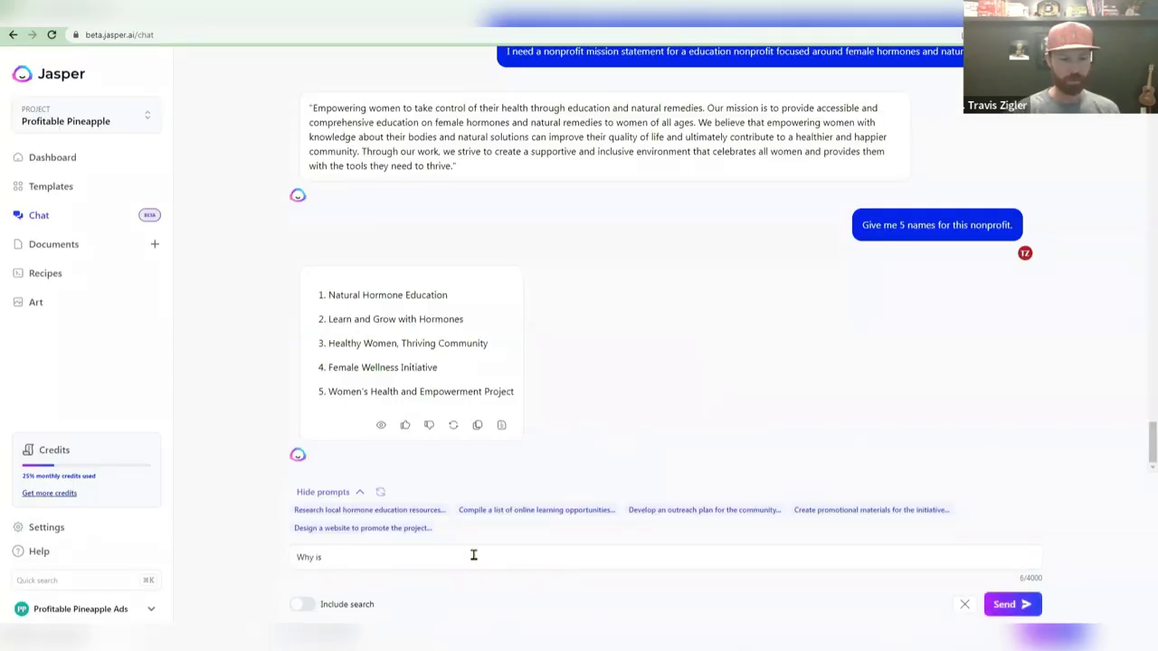
pyautogui.write('hat is cold pressed soap?')
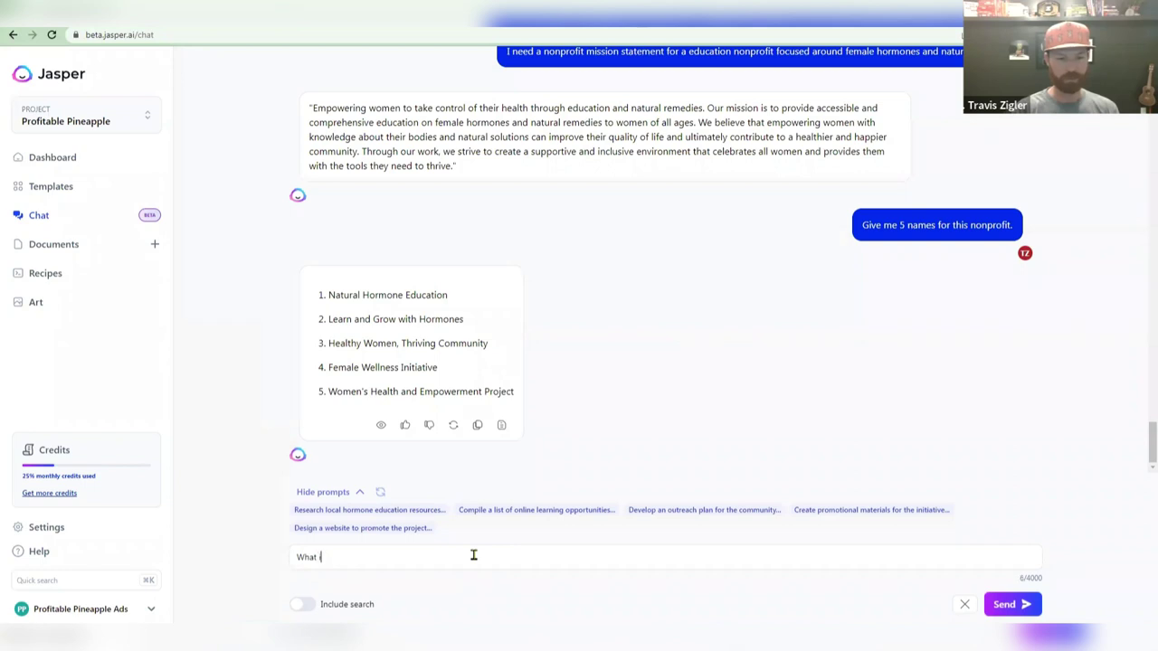
pyautogui.press('Return')
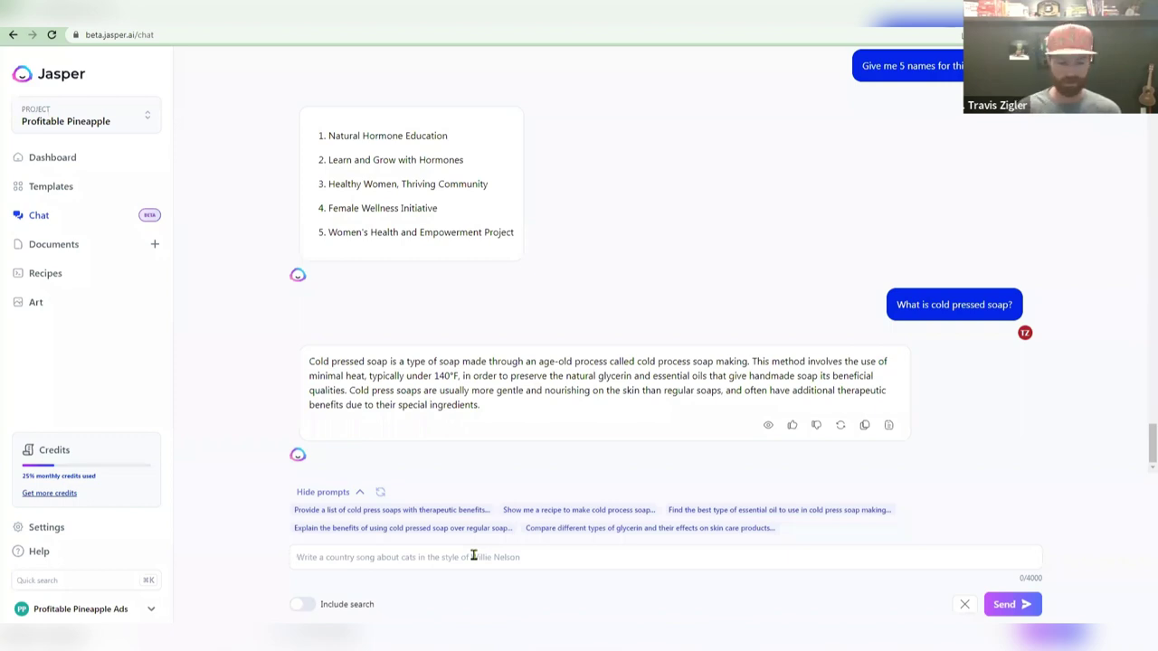
# Ask the follow-up questions "Why does that matter?" and "How does it protect against environmental stressors" in the chat.
pyautogui.click(473, 556)
pyautogui.write('Why d')
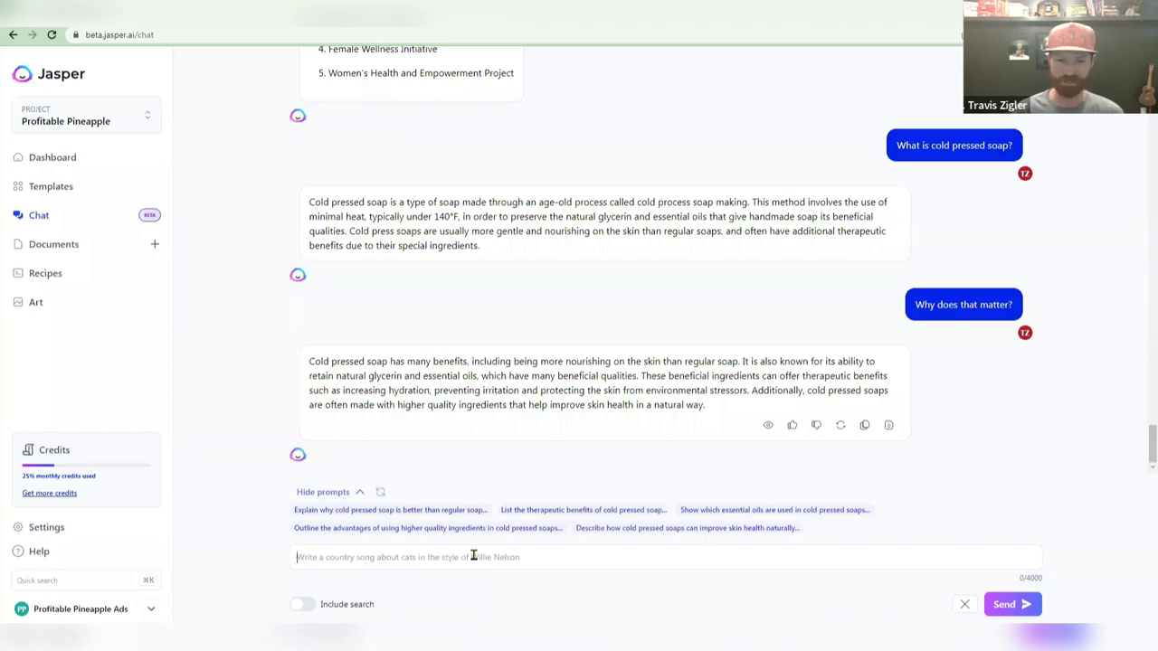
pyautogui.click(473, 555)
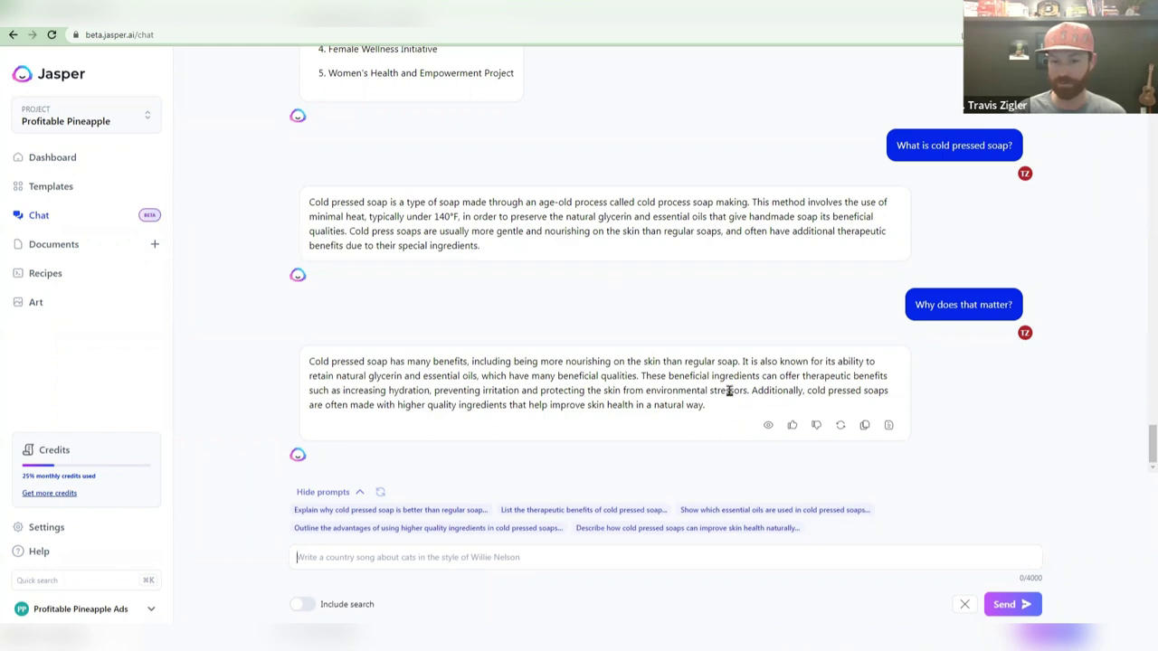
pyautogui.write('How doe')
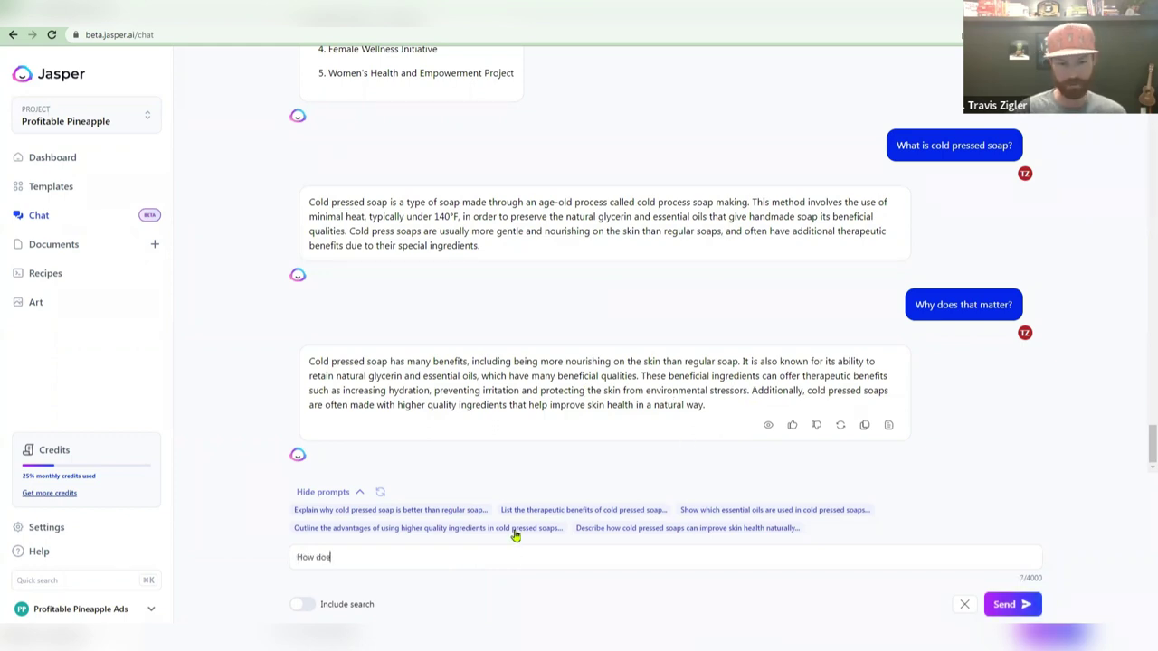
pyautogui.write('s it protect again')
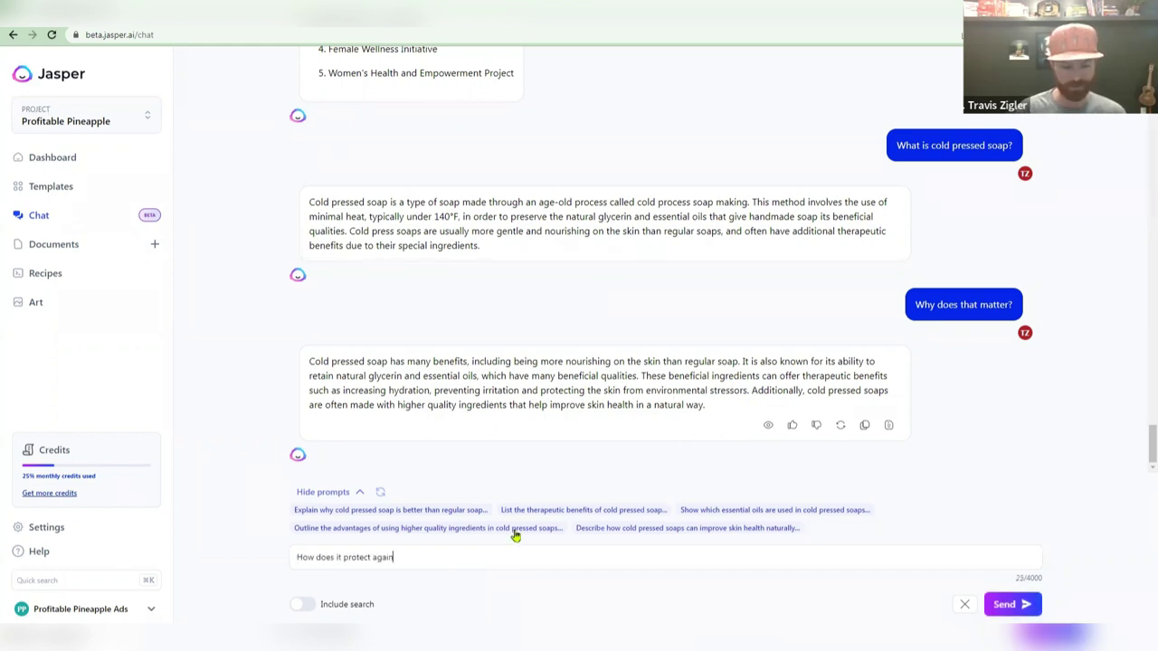
pyautogui.write('st environmental stressors')
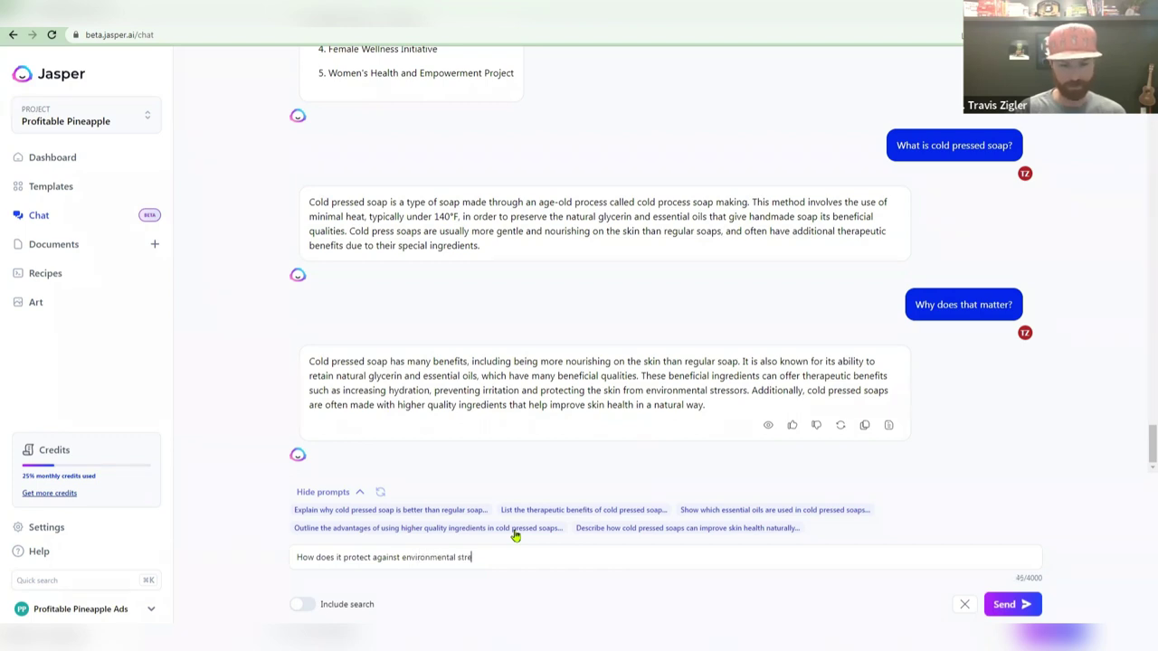
pyautogui.press('Return')
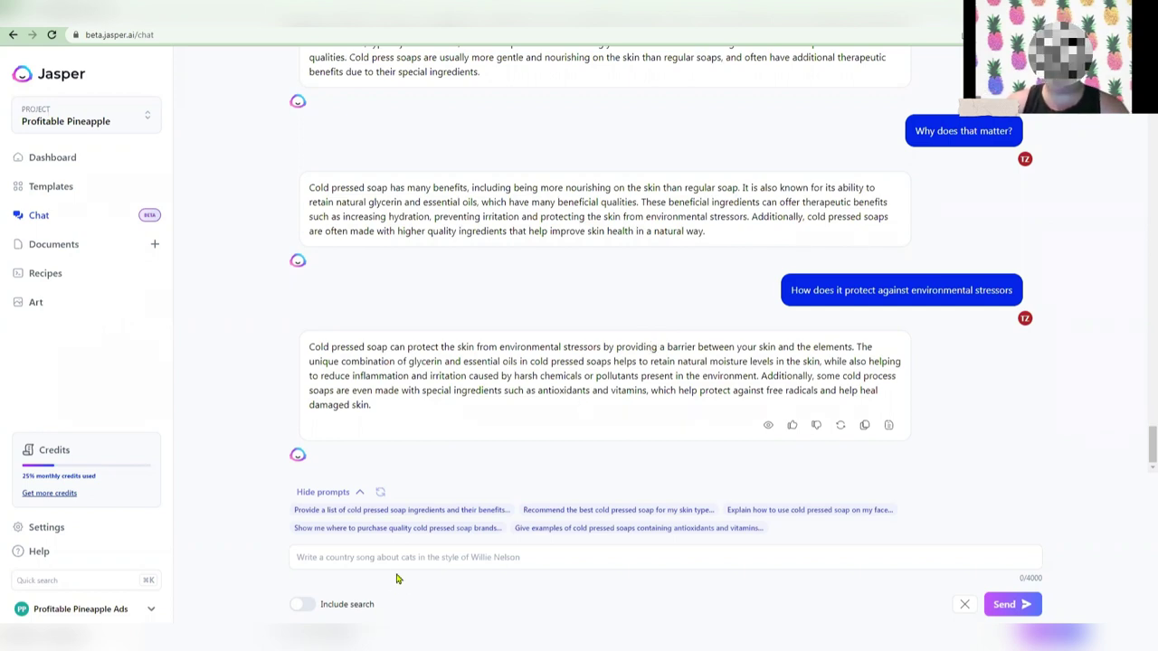
# Ask the chat "What is triple milled soap".
pyautogui.click(516, 555)
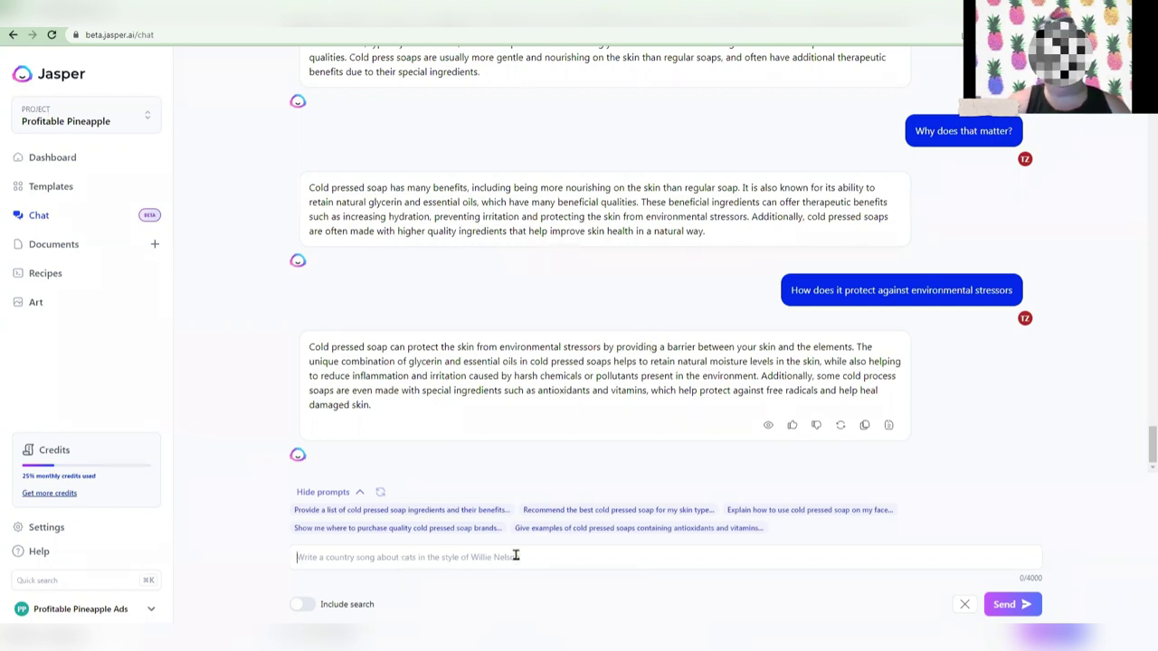
pyautogui.write('Wh')
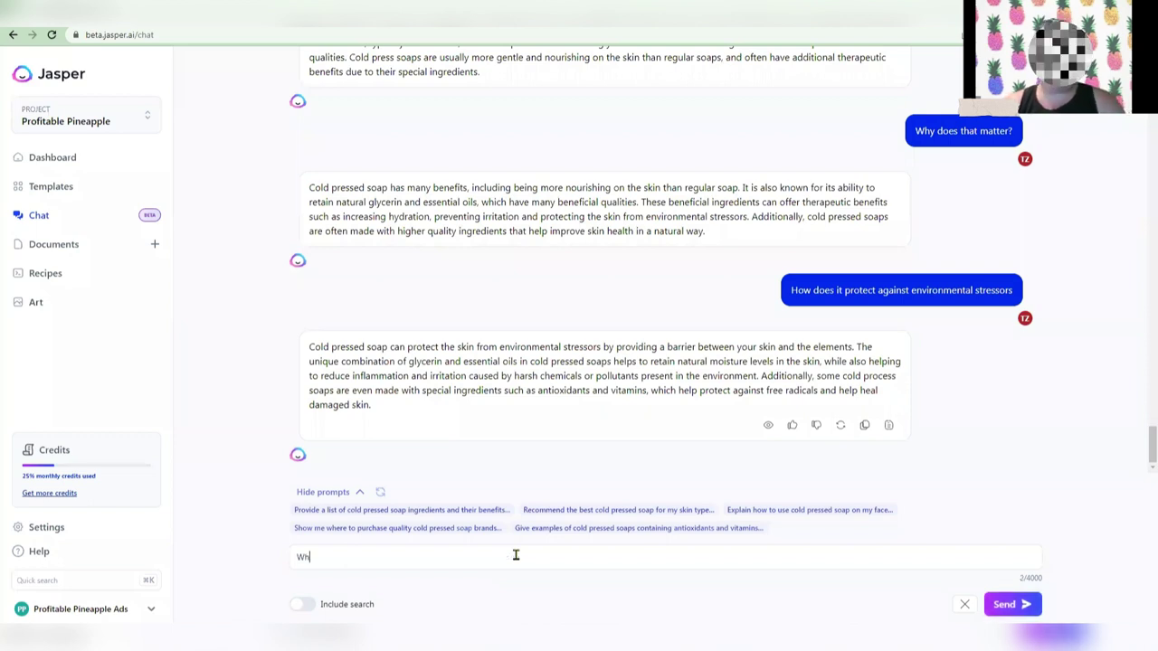
pyautogui.write('at is triple milled soap')
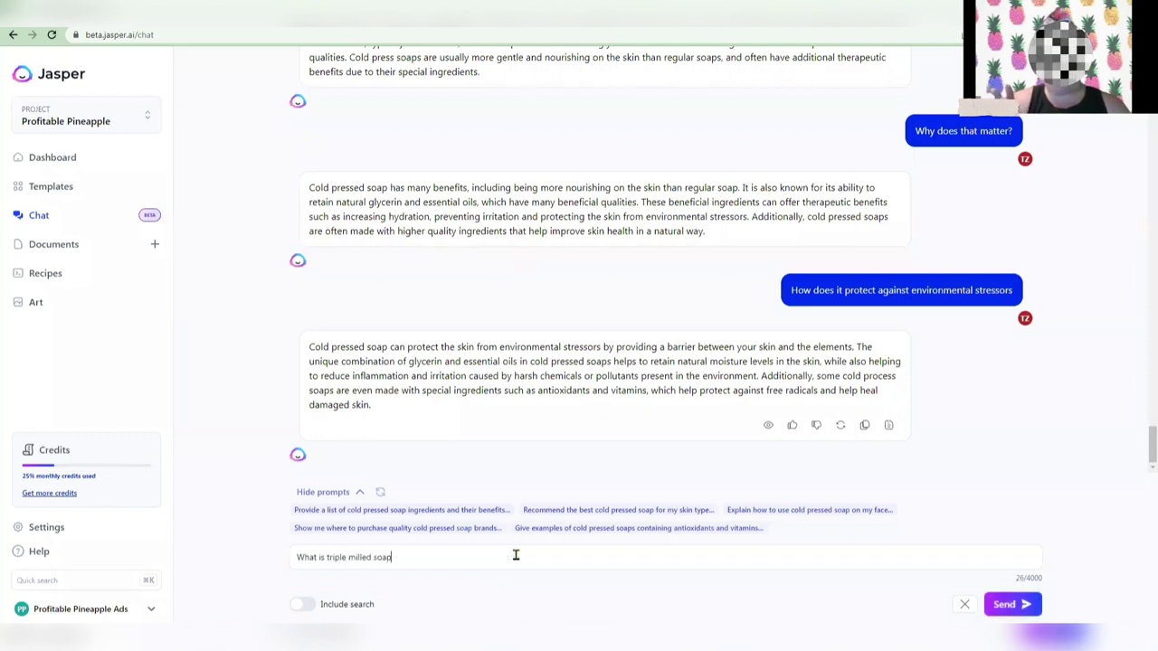
pyautogui.press('Return')
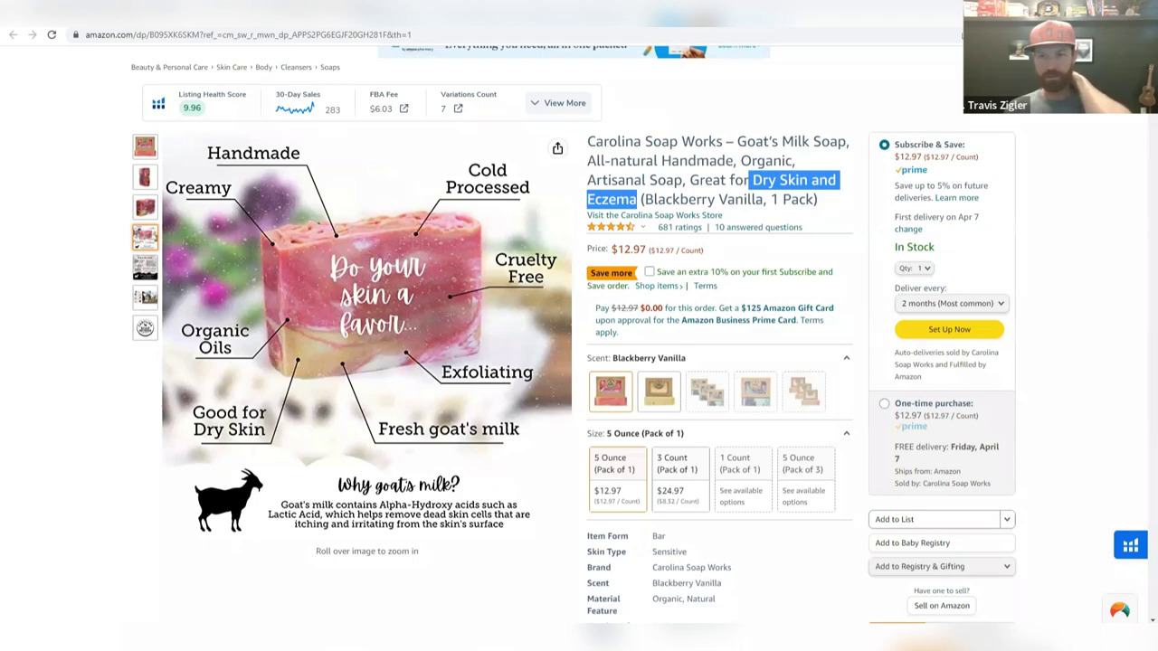
# Open Helium 10 Review Insights for the Carolina Soap Works listing on Amazon and show its review analysis.
pyautogui.click(1004, 35)
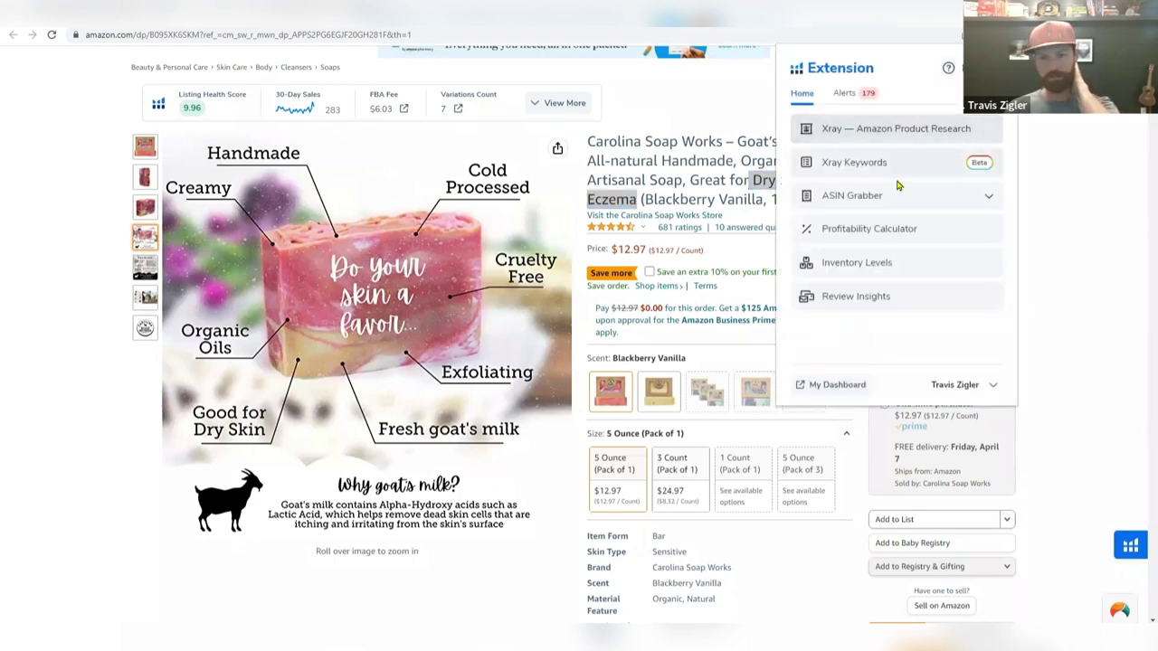
pyautogui.click(875, 300)
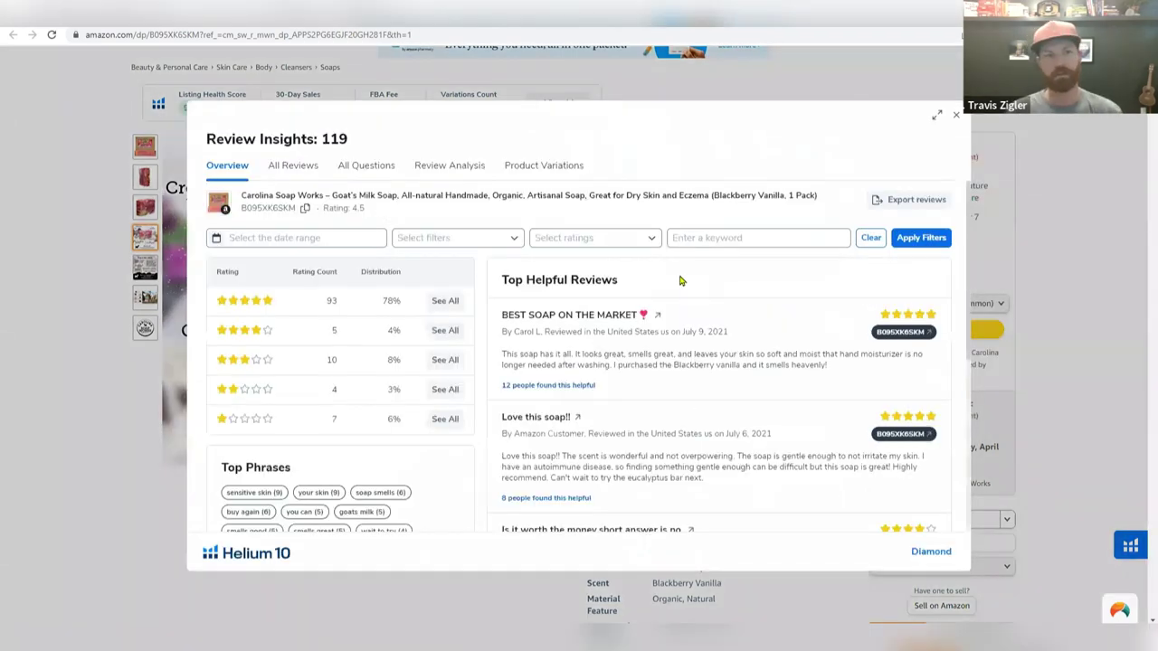
pyautogui.click(450, 173)
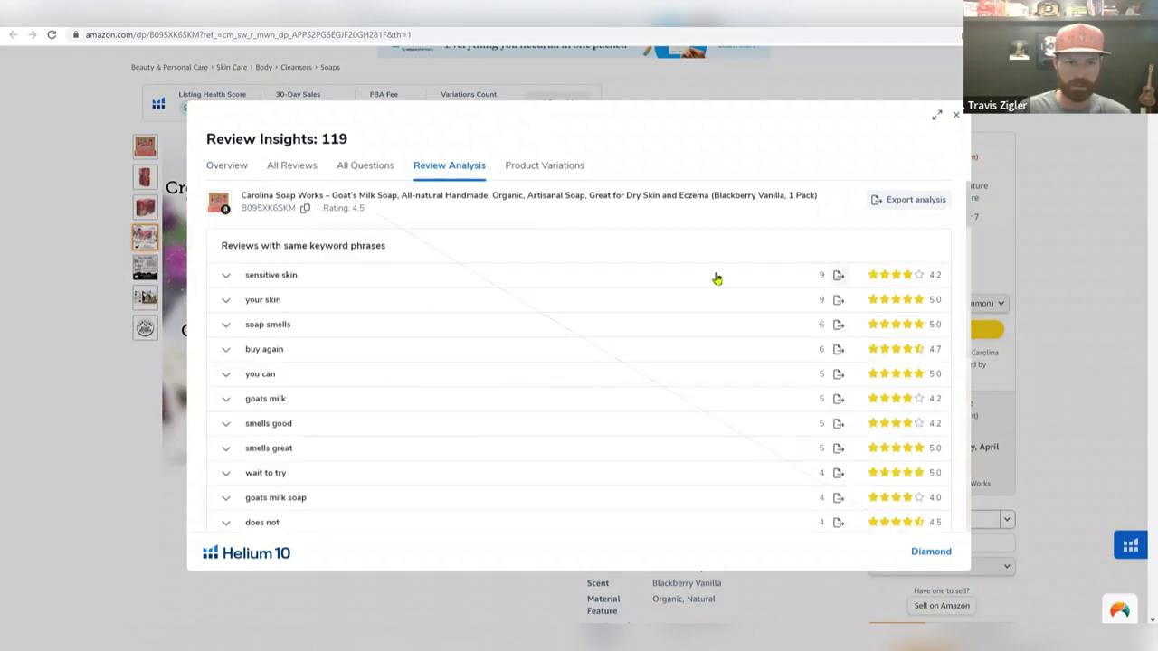
# Examine the customer reviews grouped under the keyword phrases "sensitive skin" and "soap smells", collapsing each group again.
pyautogui.click(226, 275)
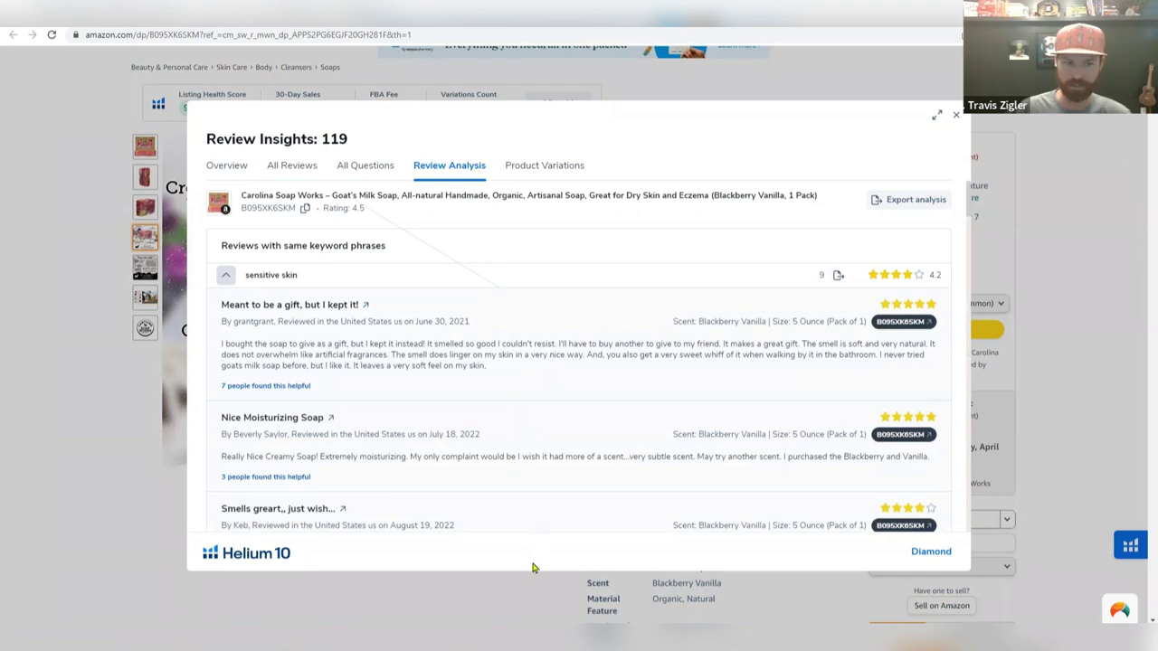
pyautogui.click(226, 275)
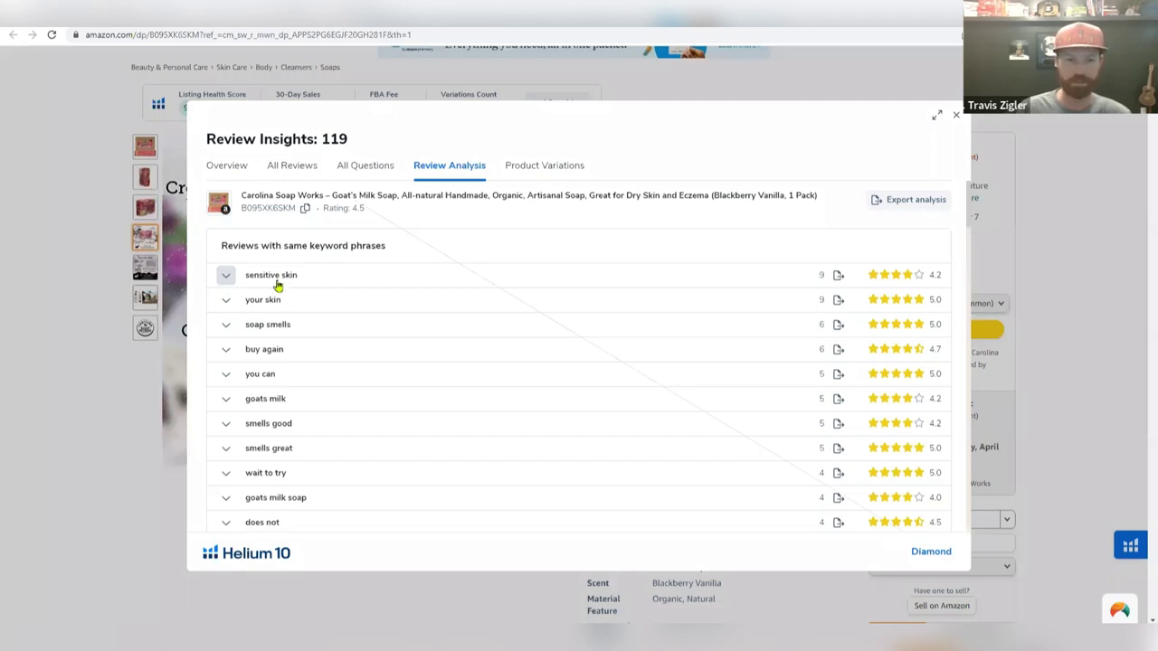
pyautogui.click(227, 323)
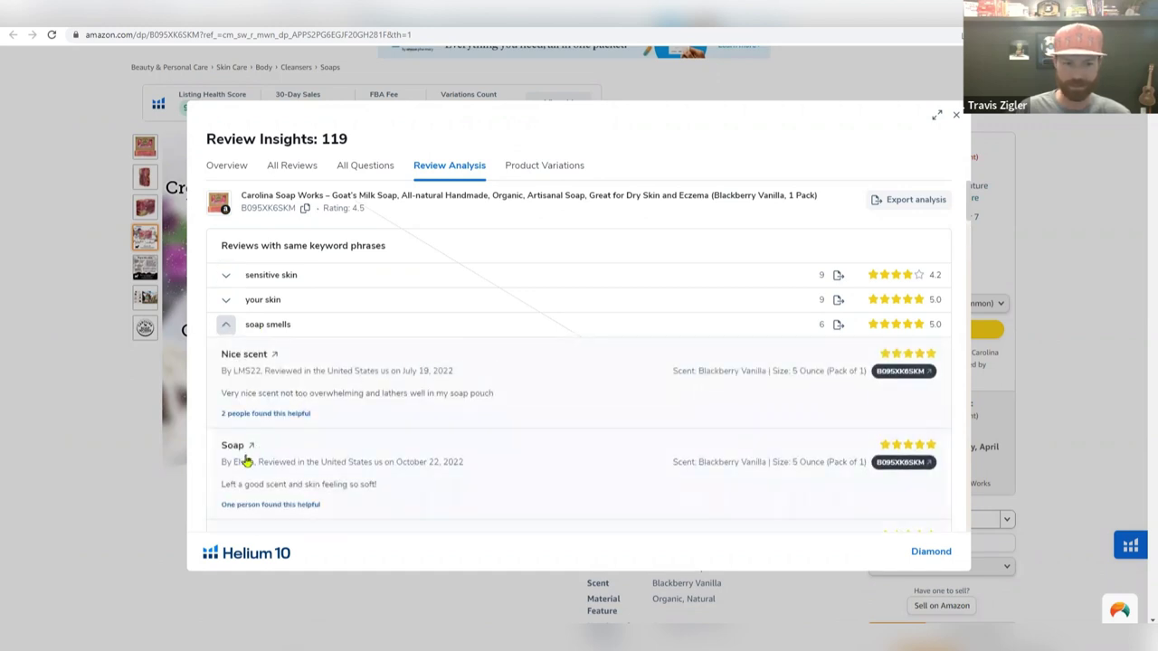
pyautogui.scroll(-2, 389, 452)
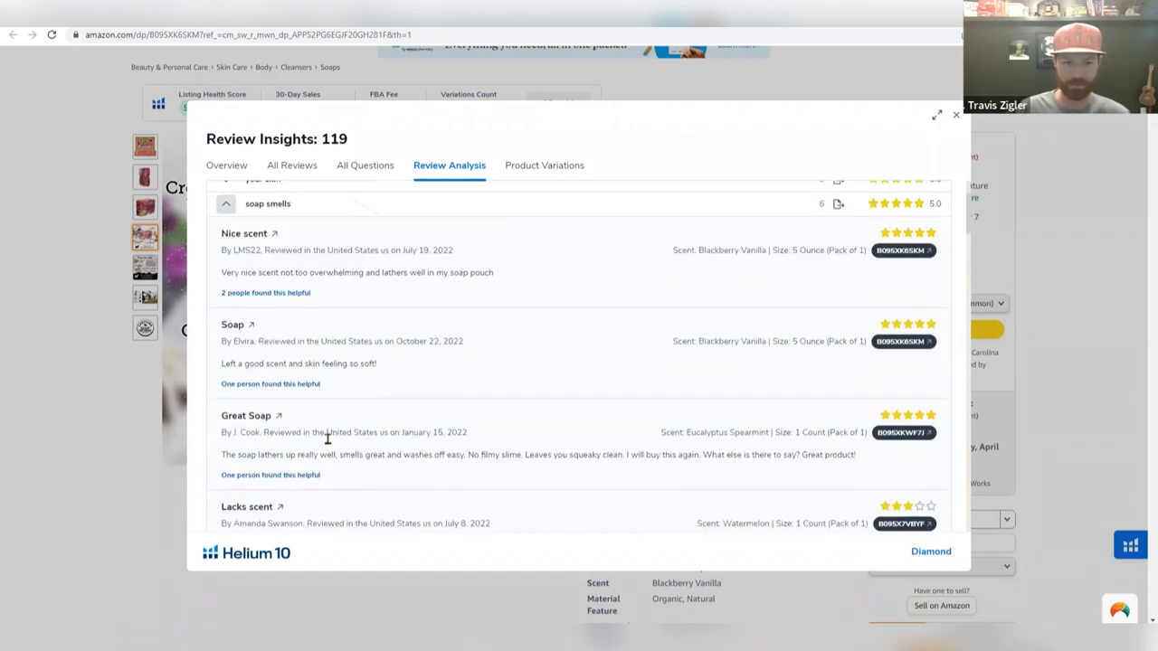
pyautogui.scroll(2, 331, 412)
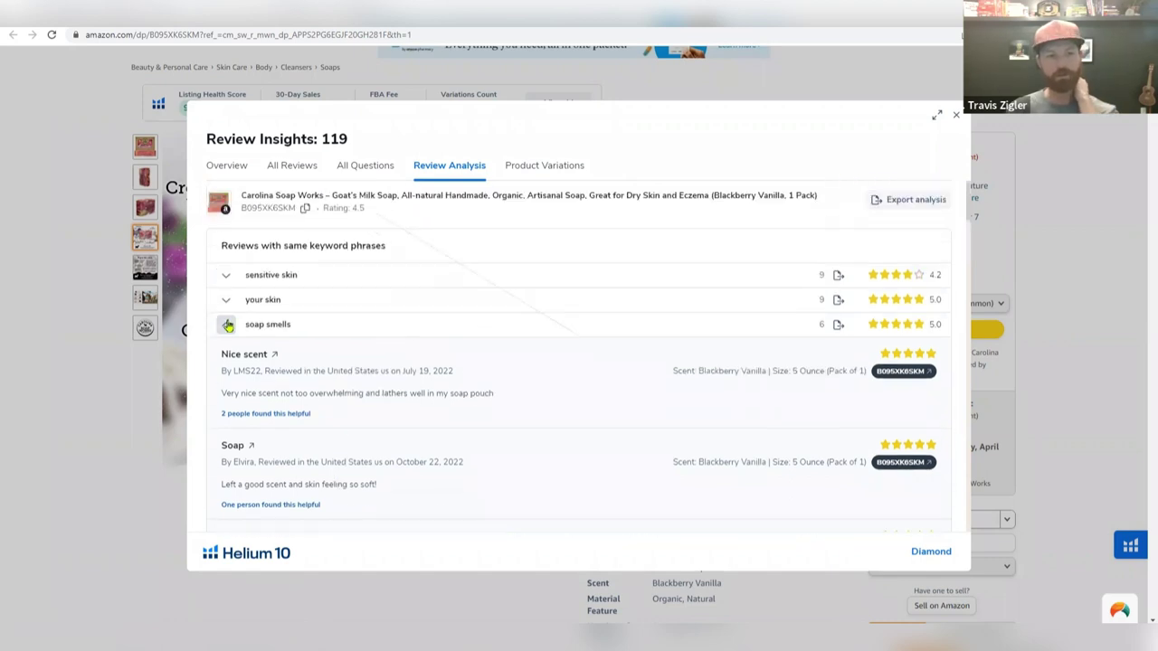
pyautogui.click(227, 325)
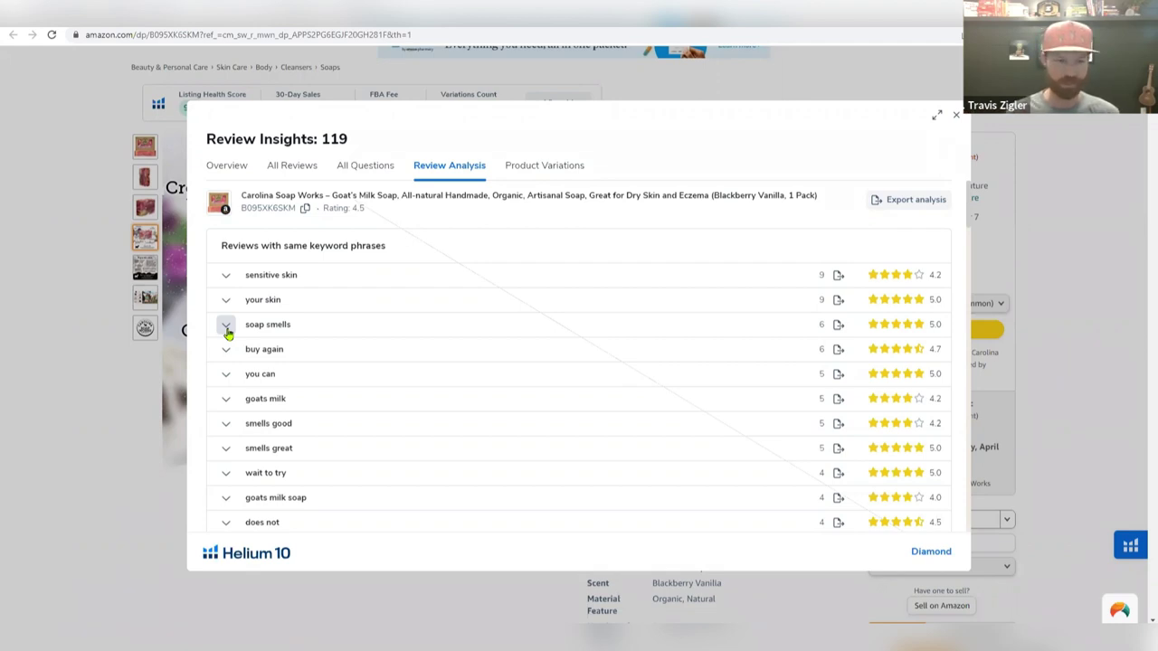
# Read the reviews grouped under the "goats milk" phrase and collapse the group again.
pyautogui.scroll(-1, 269, 371)
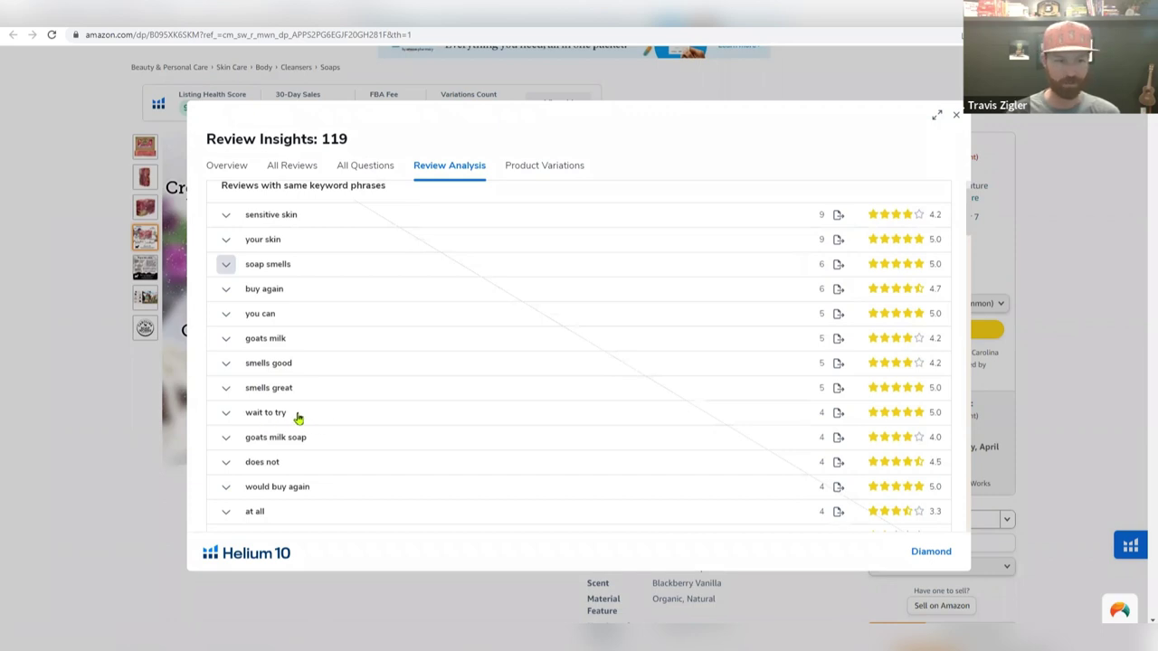
pyautogui.click(227, 340)
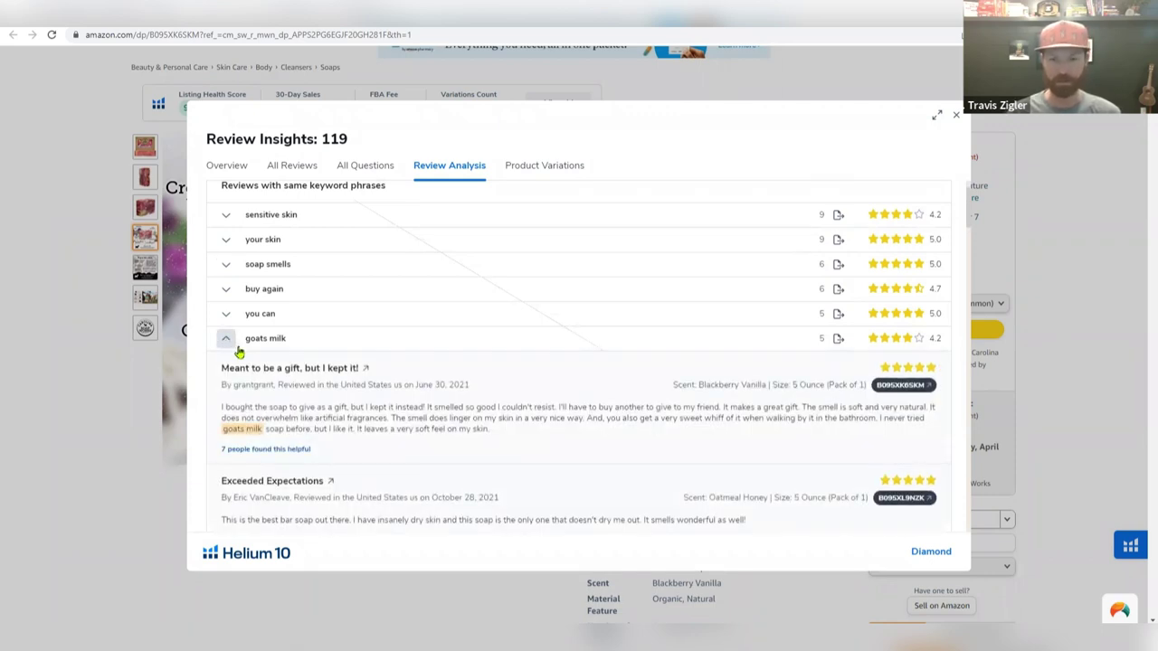
pyautogui.scroll(-1, 370, 442)
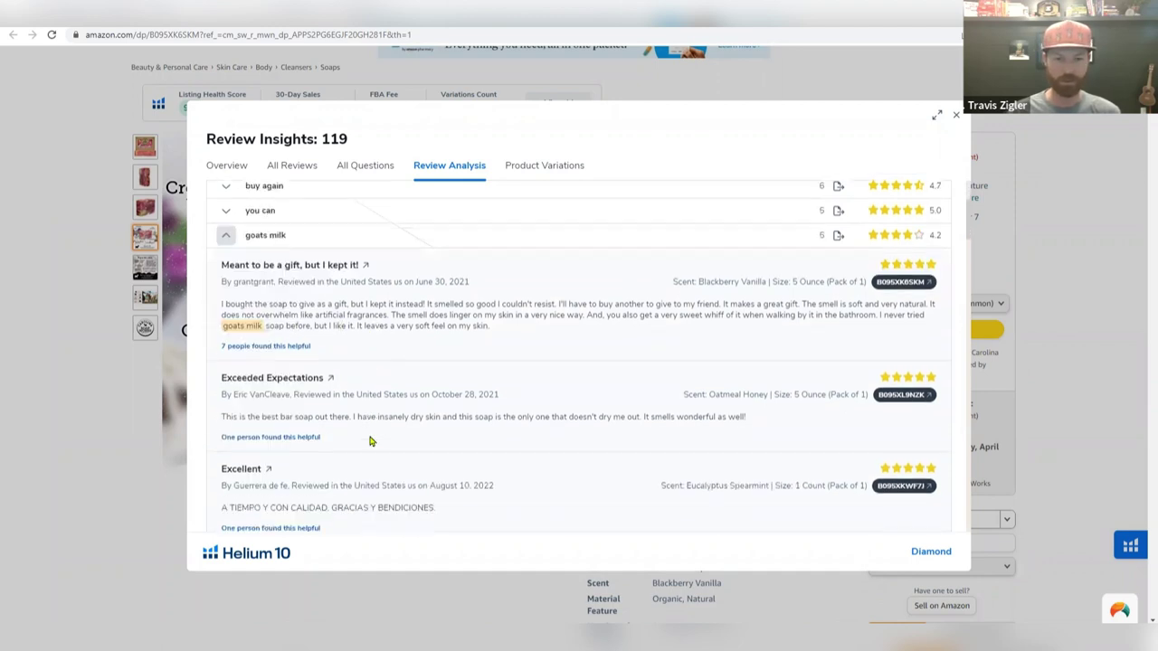
pyautogui.scroll(1, 344, 408)
pyautogui.click(227, 278)
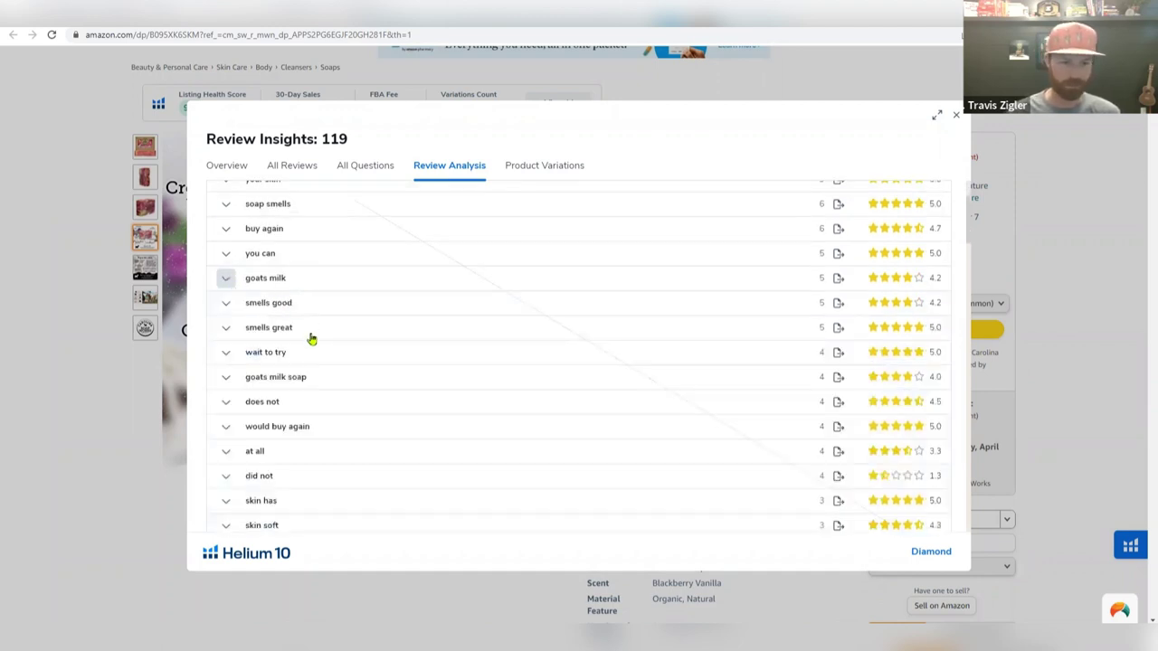
# Look through the remaining review keyword phrases and close Review Insights.
pyautogui.scroll(-2, 307, 387)
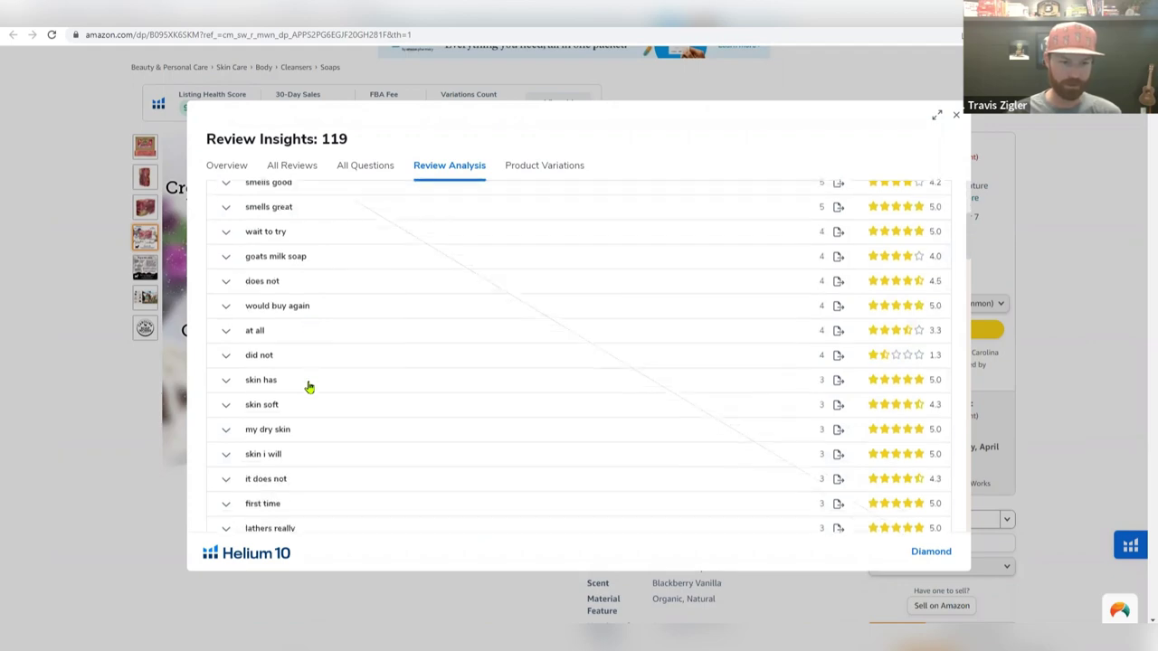
pyautogui.scroll(-1, 308, 388)
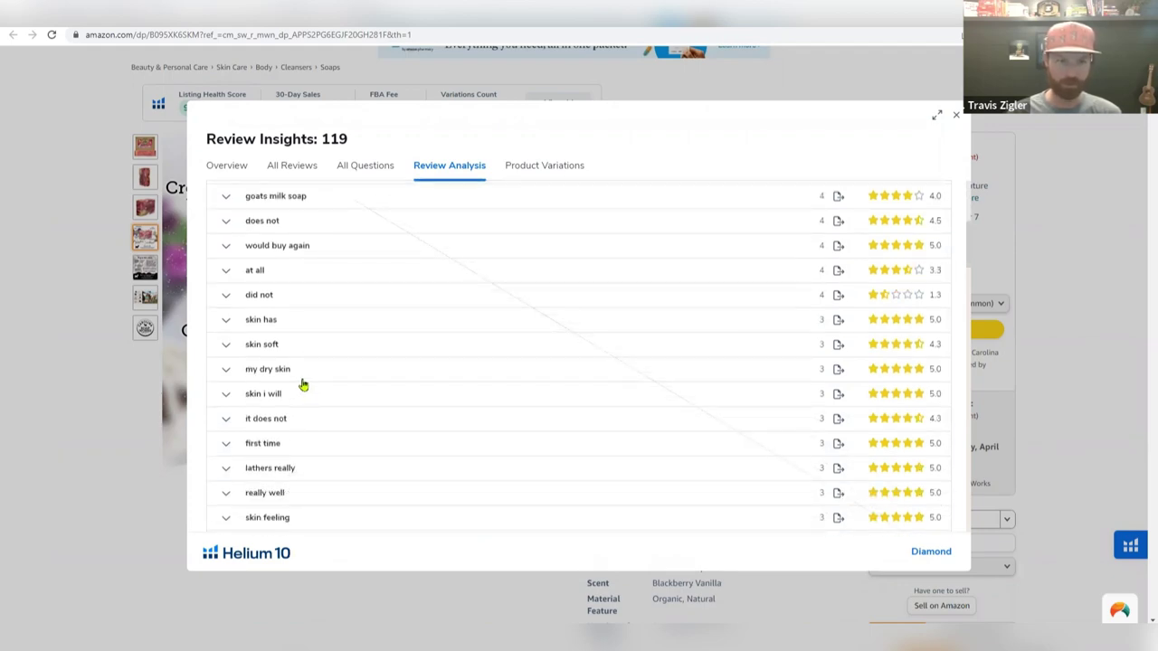
pyautogui.scroll(5, 303, 385)
pyautogui.scroll(2, 303, 385)
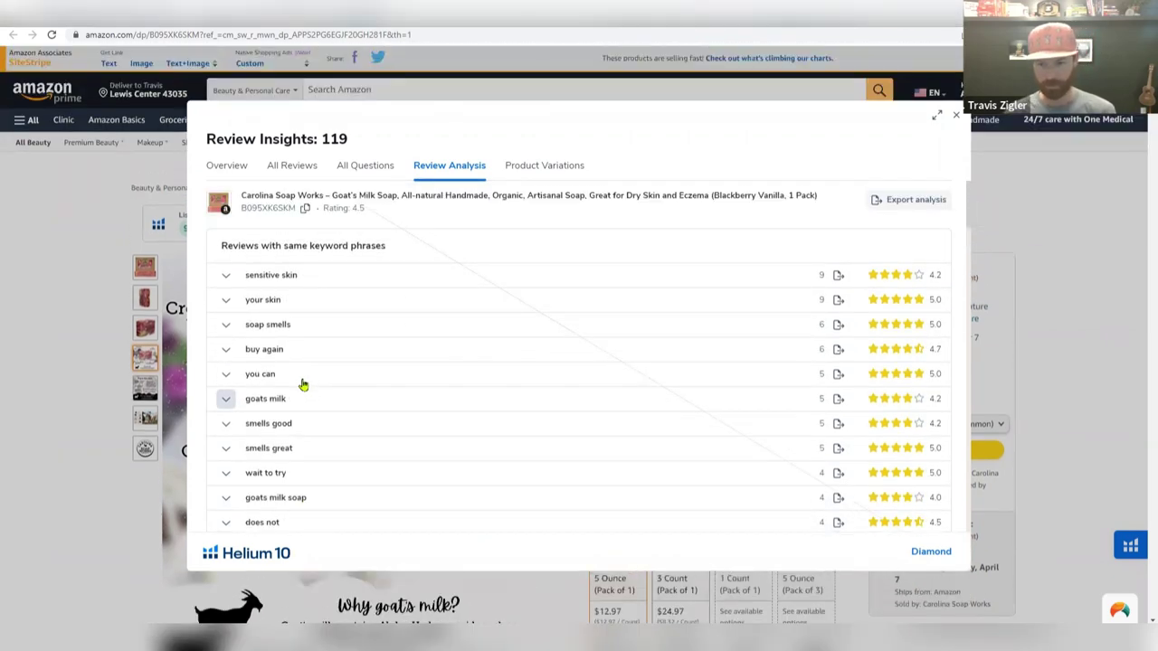
pyautogui.click(956, 115)
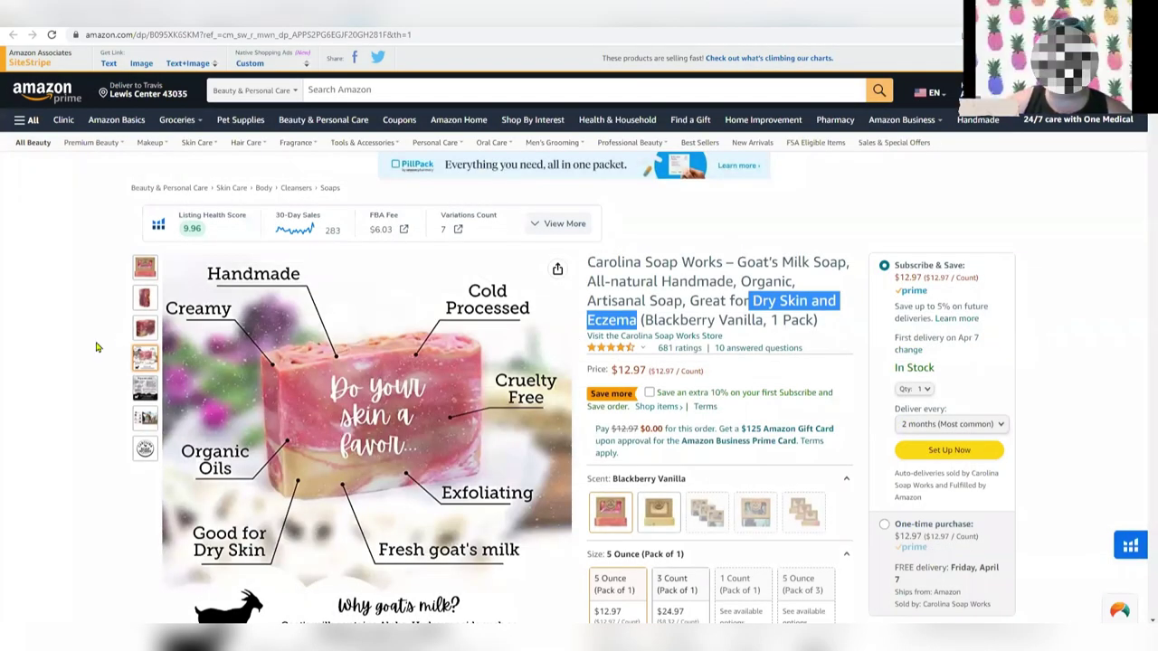
# View the soap listing's "Do your skin a favor" ingredients image and the goats image with the product claims.
pyautogui.moveTo(145, 387)
pyautogui.moveTo(204, 369)
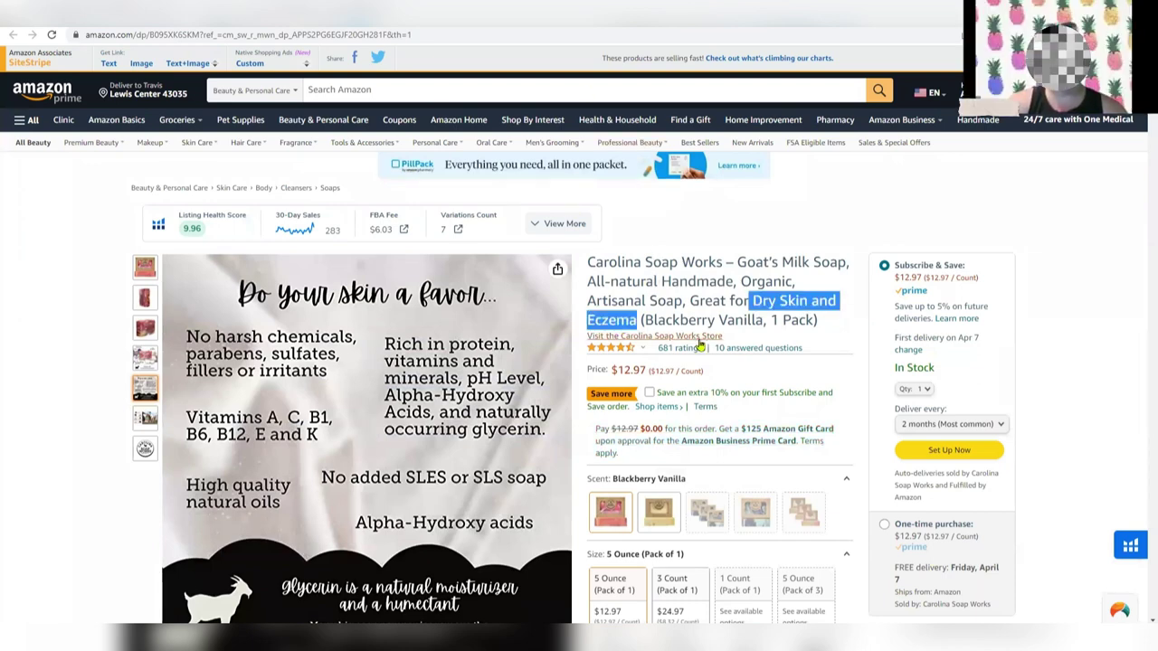
pyautogui.moveTo(145, 417)
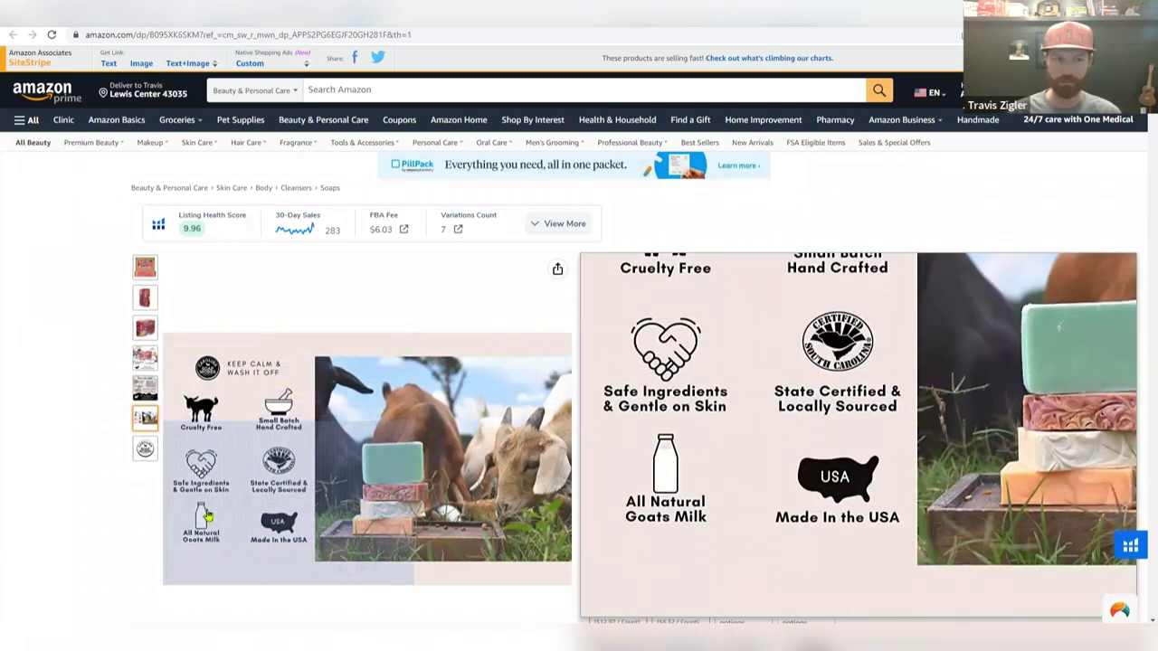
pyautogui.scroll(-5, 21, 465)
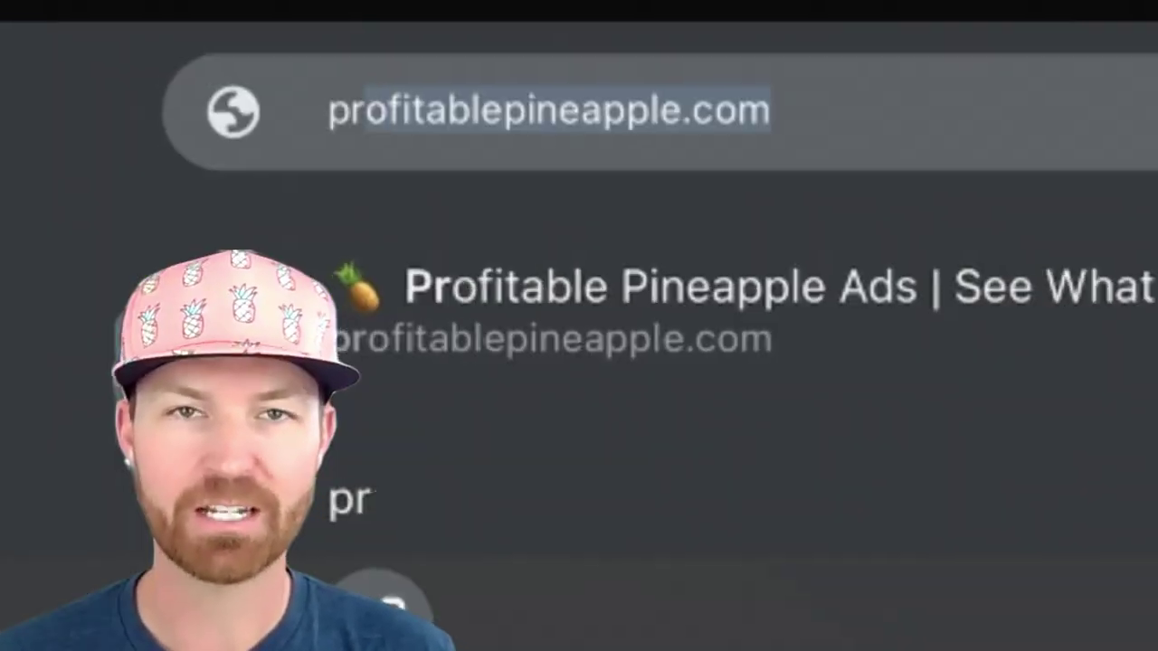
# Open profitablepineapple.com and request the training for the free PPC masterclass.
pyautogui.write('ofitablepineap')
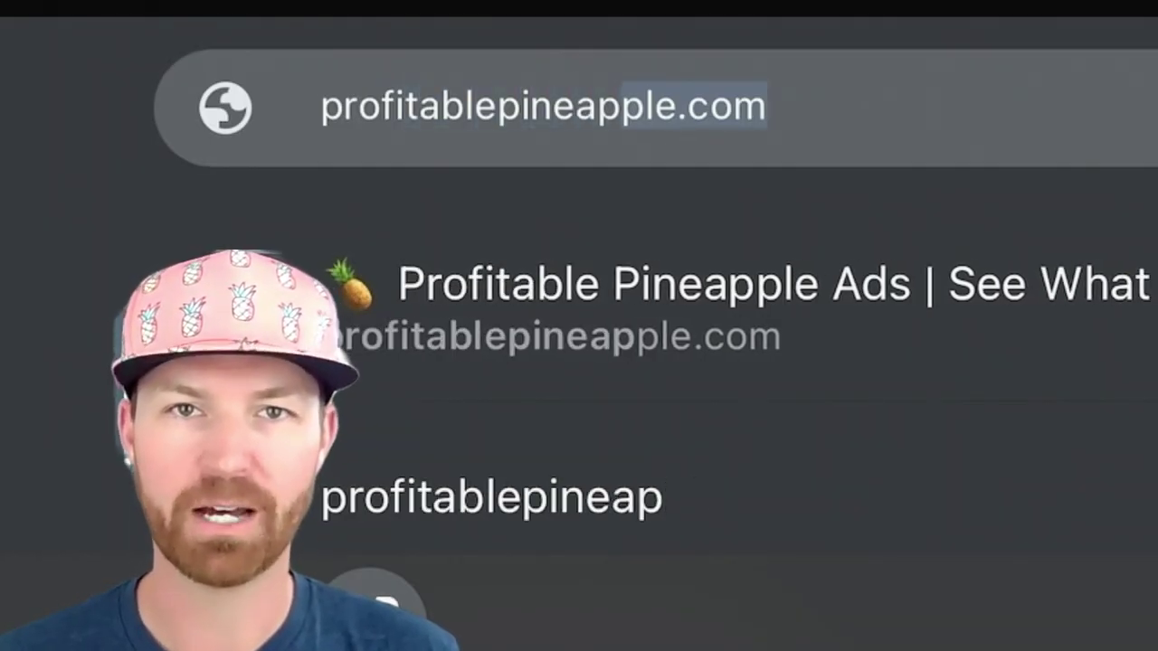
pyautogui.write('ple.co')
pyautogui.press('Return')
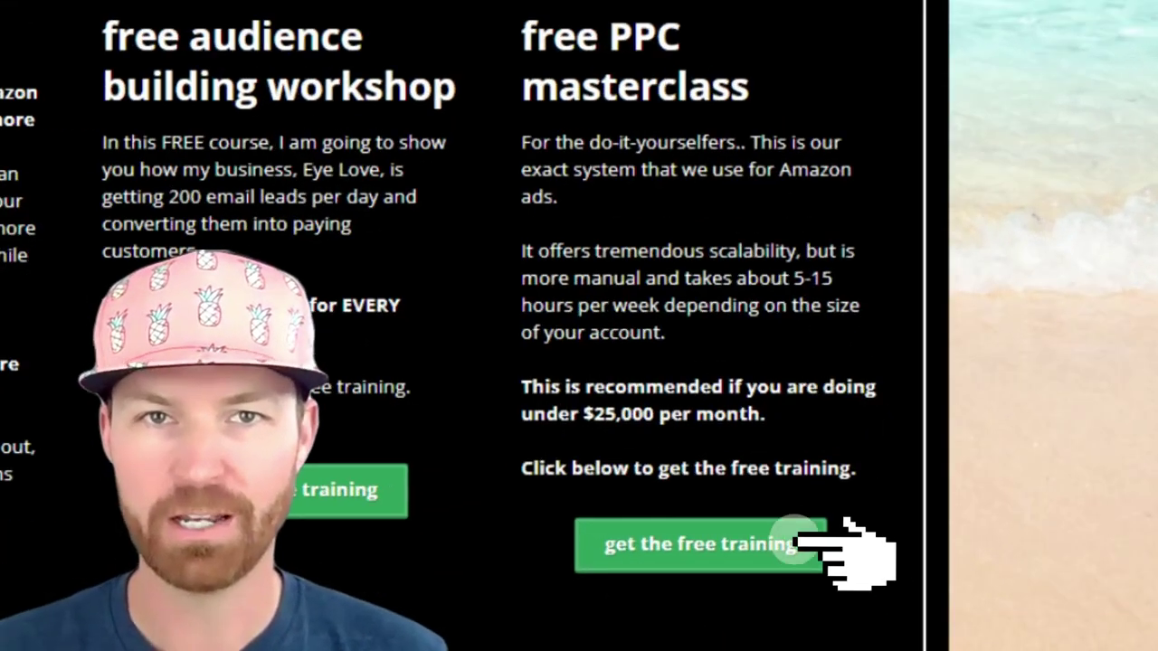
pyautogui.click(796, 543)
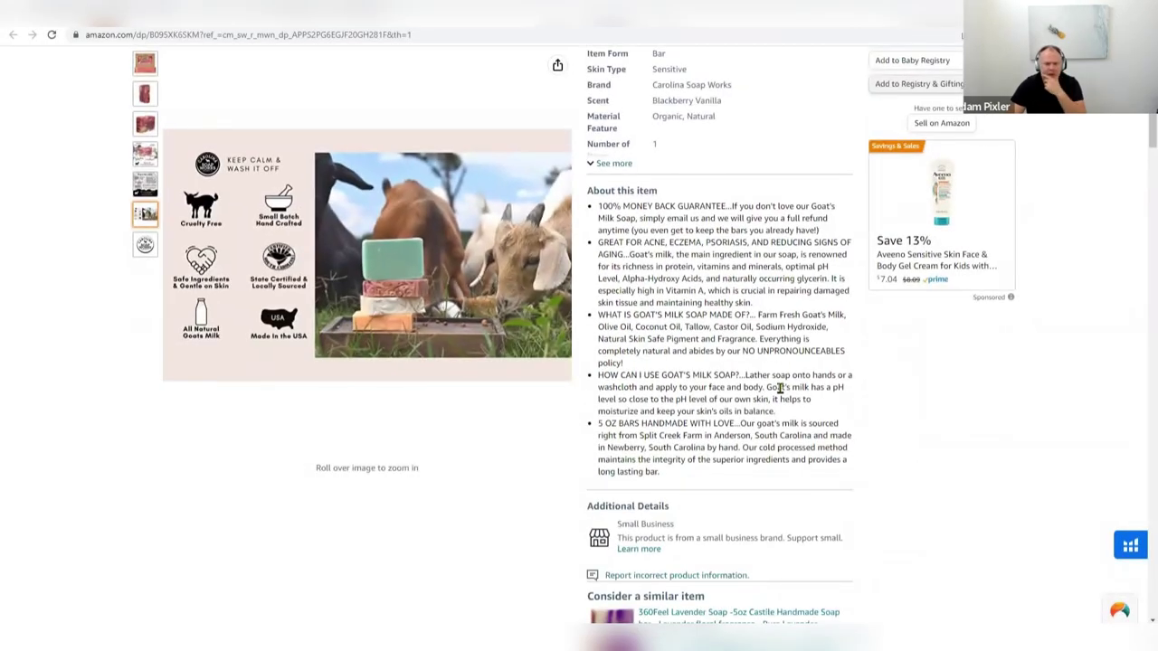
# Compare the main images and packaging of competing products in the Amazon search results for Goat's Milk Soap.
pyautogui.scroll(6, 767, 375)
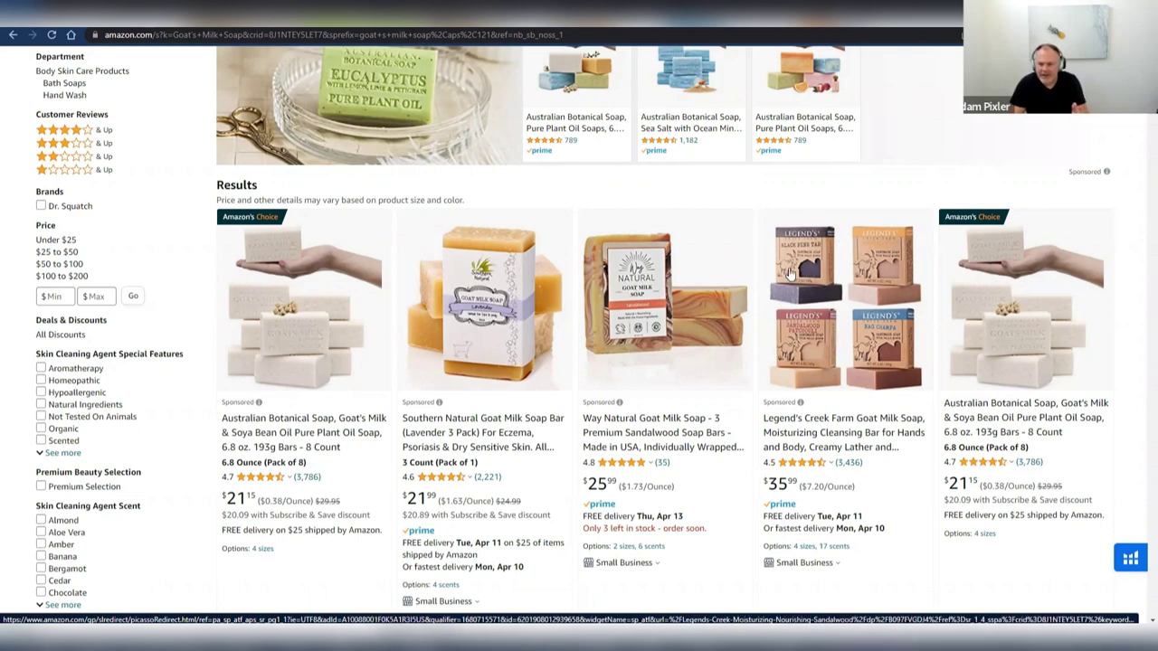
pyautogui.scroll(-5, 695, 301)
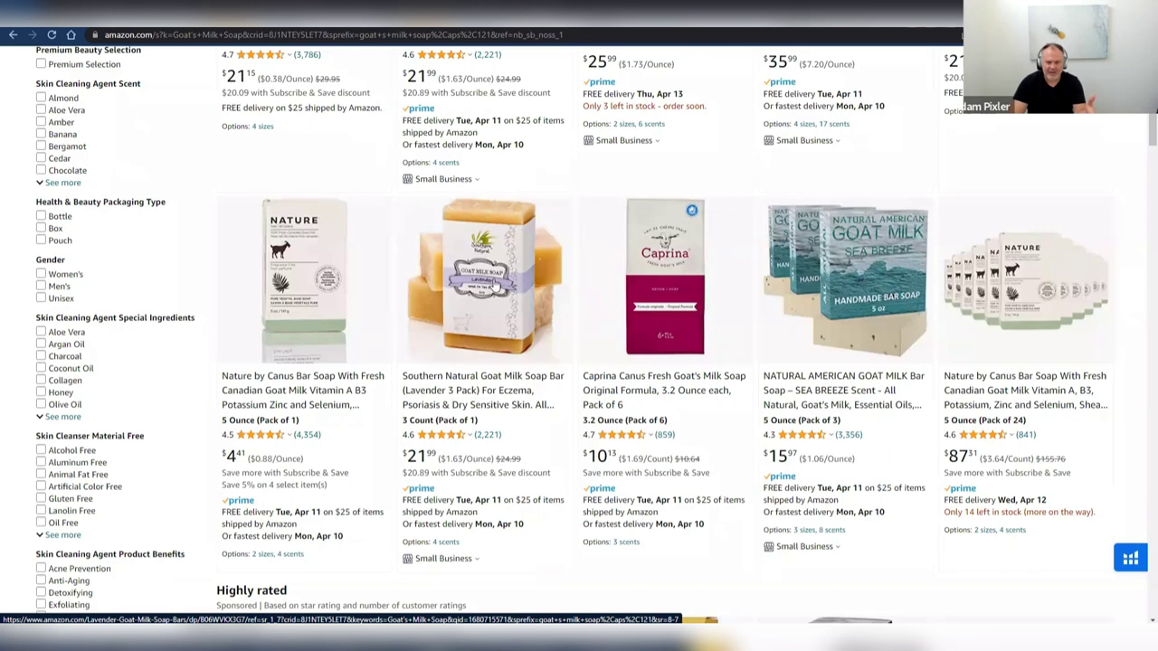
pyautogui.scroll(-1, 492, 276)
pyautogui.scroll(-1, 491, 273)
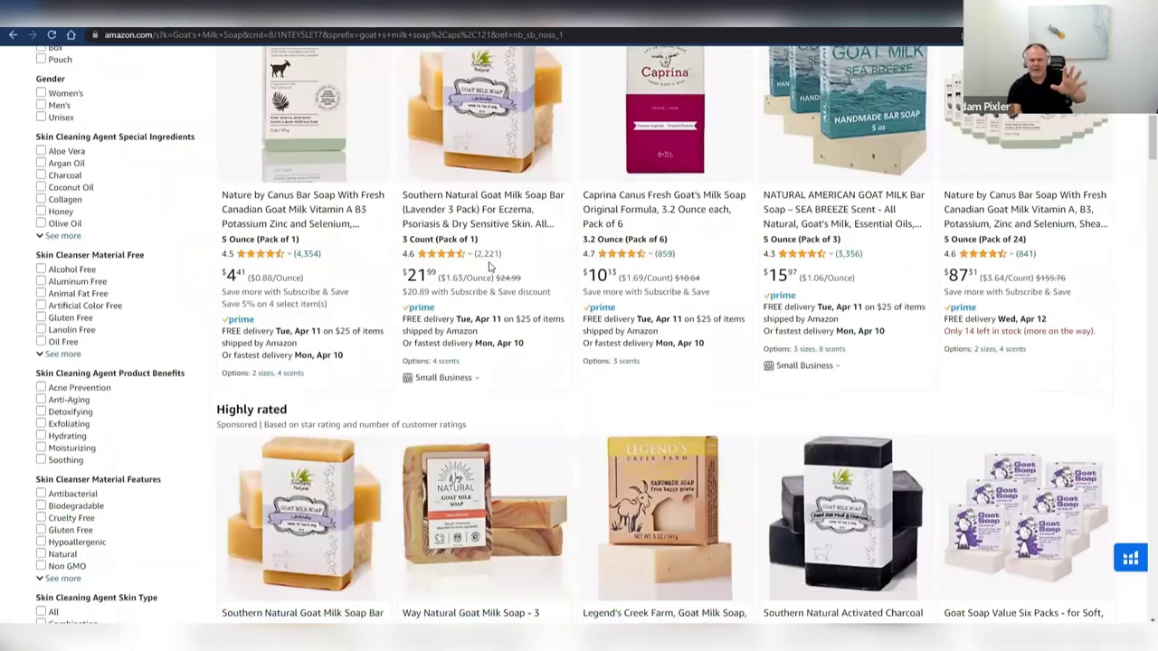
pyautogui.scroll(-2, 502, 268)
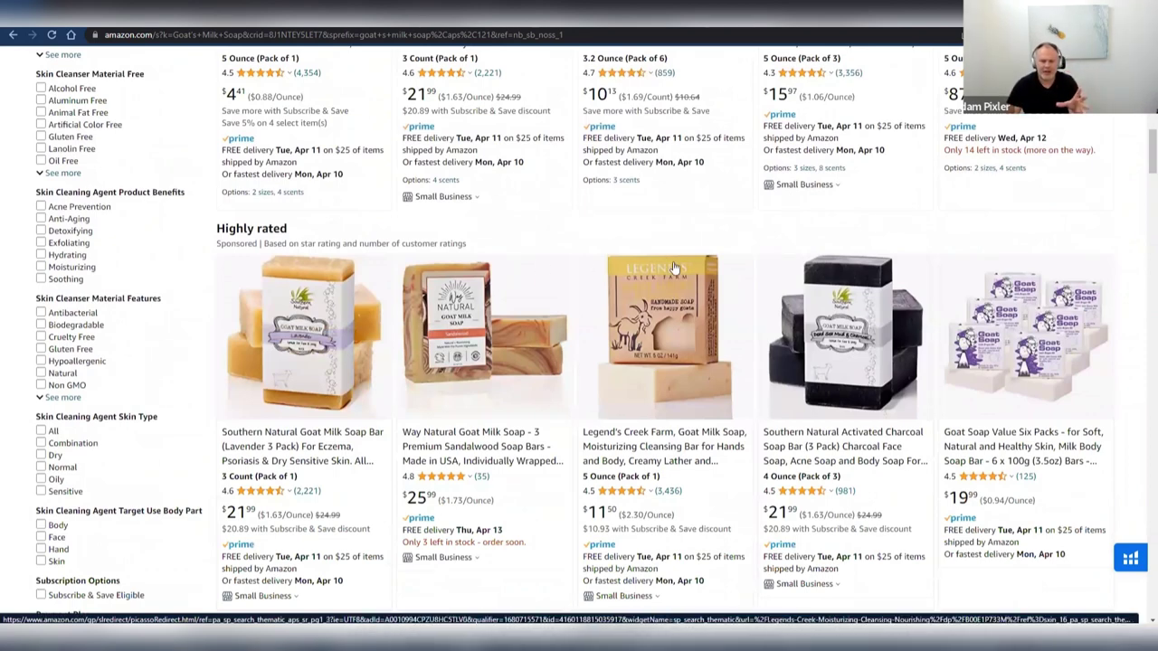
pyautogui.scroll(-1, 489, 262)
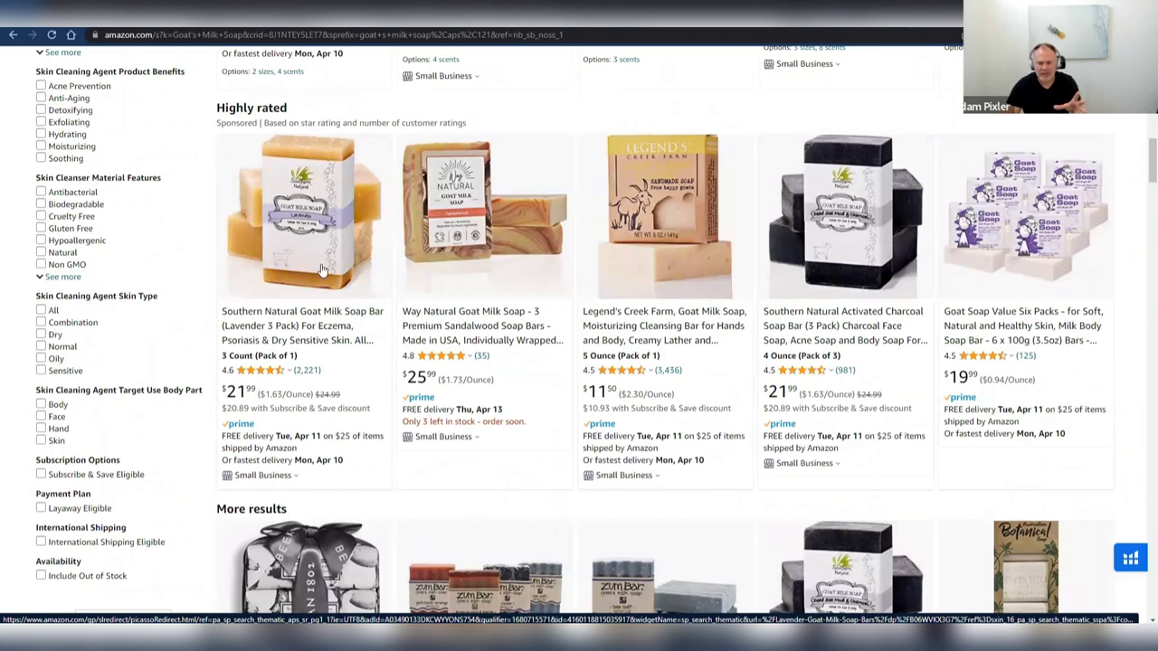
pyautogui.scroll(-1, 923, 271)
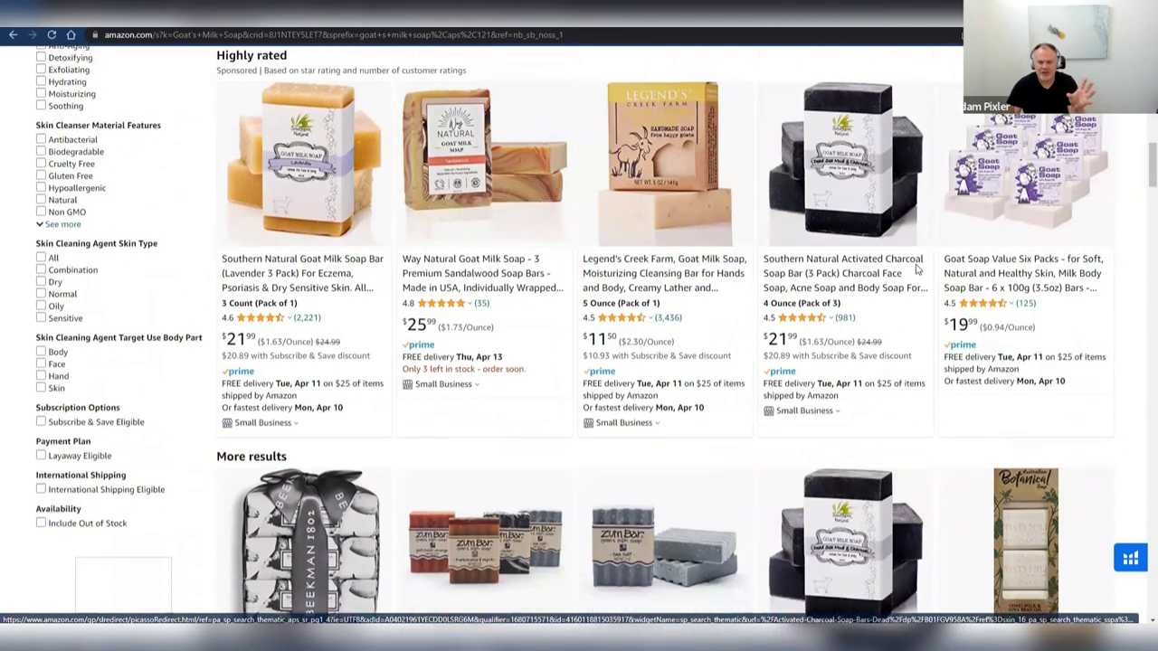
pyautogui.scroll(-7, 916, 267)
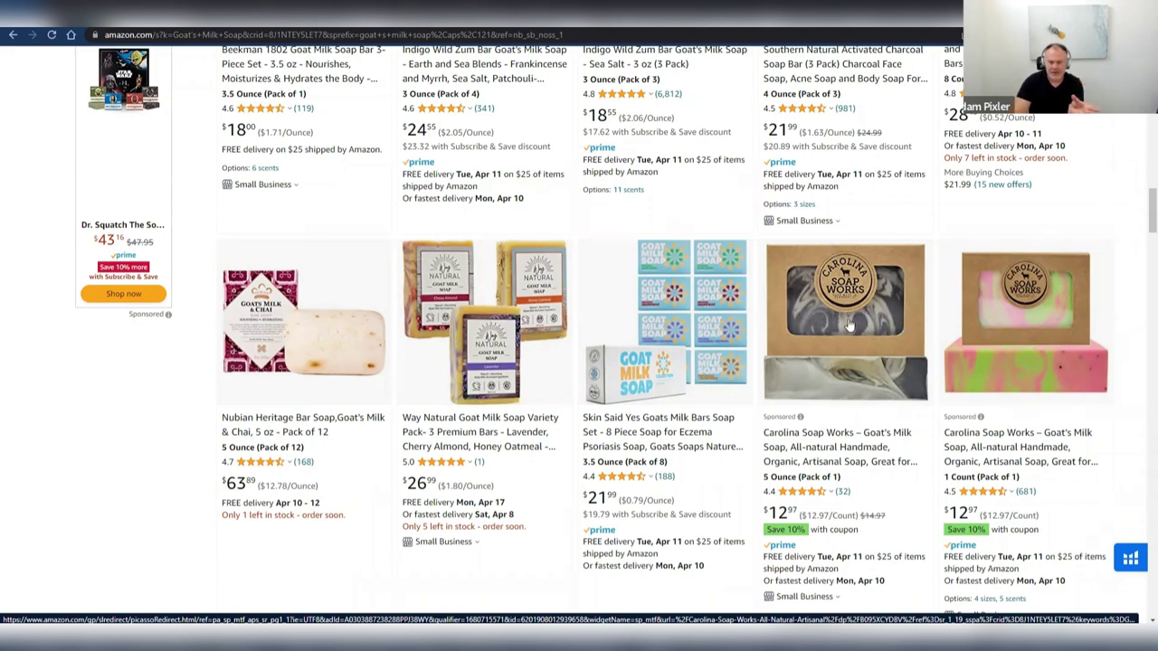
pyautogui.scroll(-8, 850, 325)
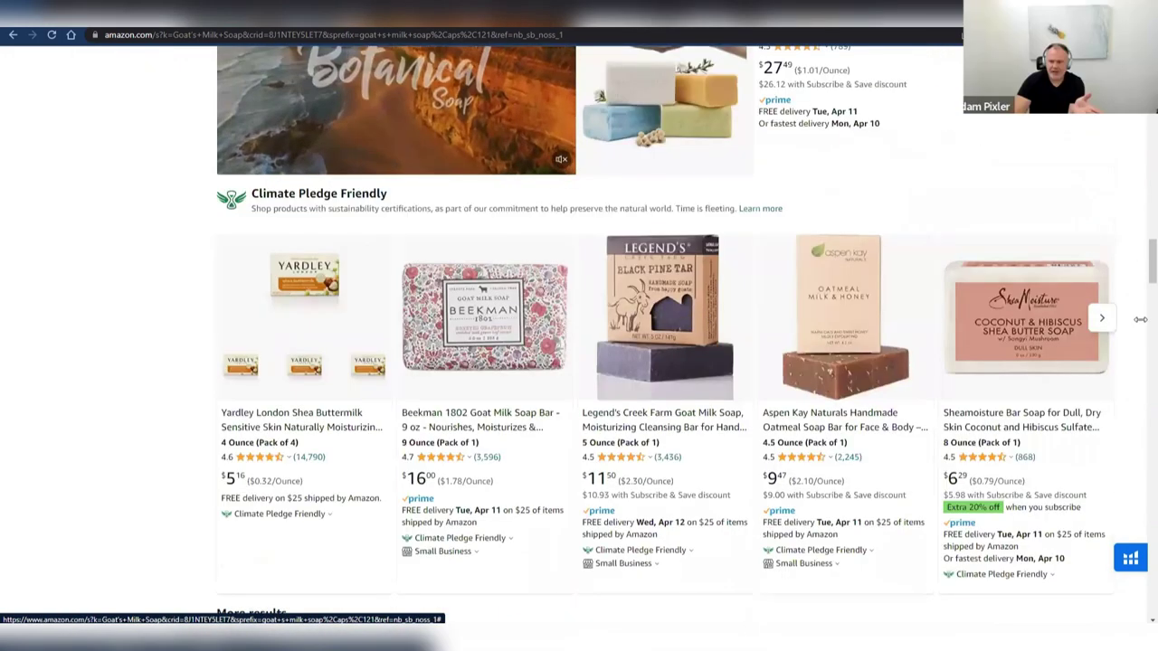
pyautogui.scroll(5, 1140, 319)
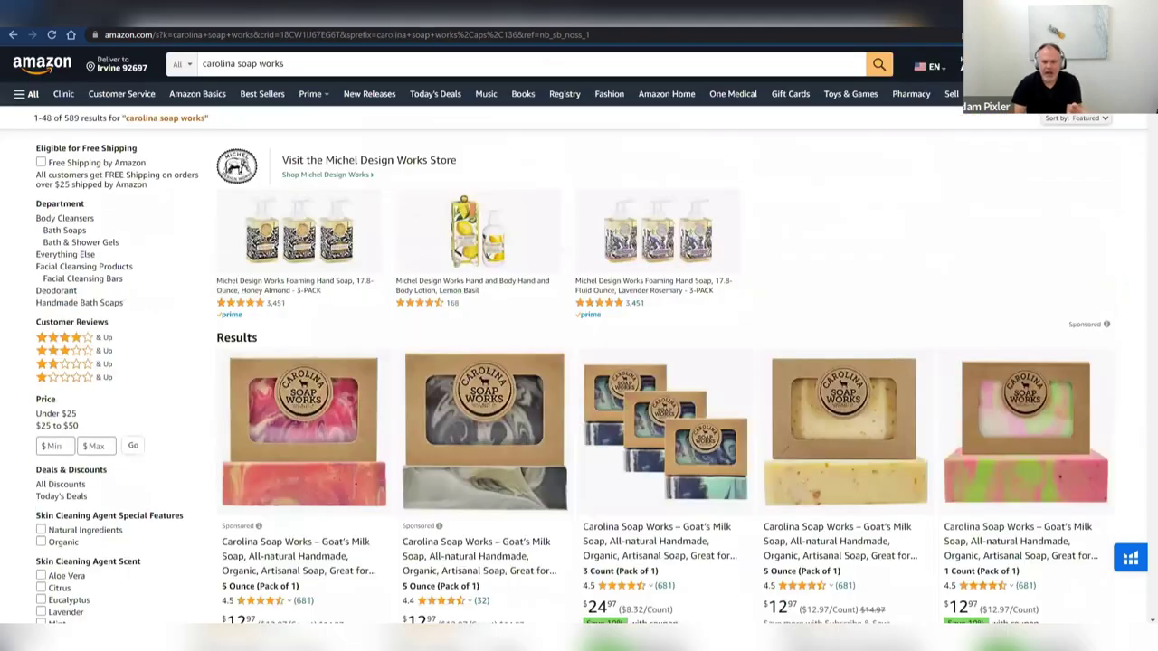
# Look through the brand's product images in the Amazon results for "carolina soap works".
pyautogui.scroll(-2, 784, 135)
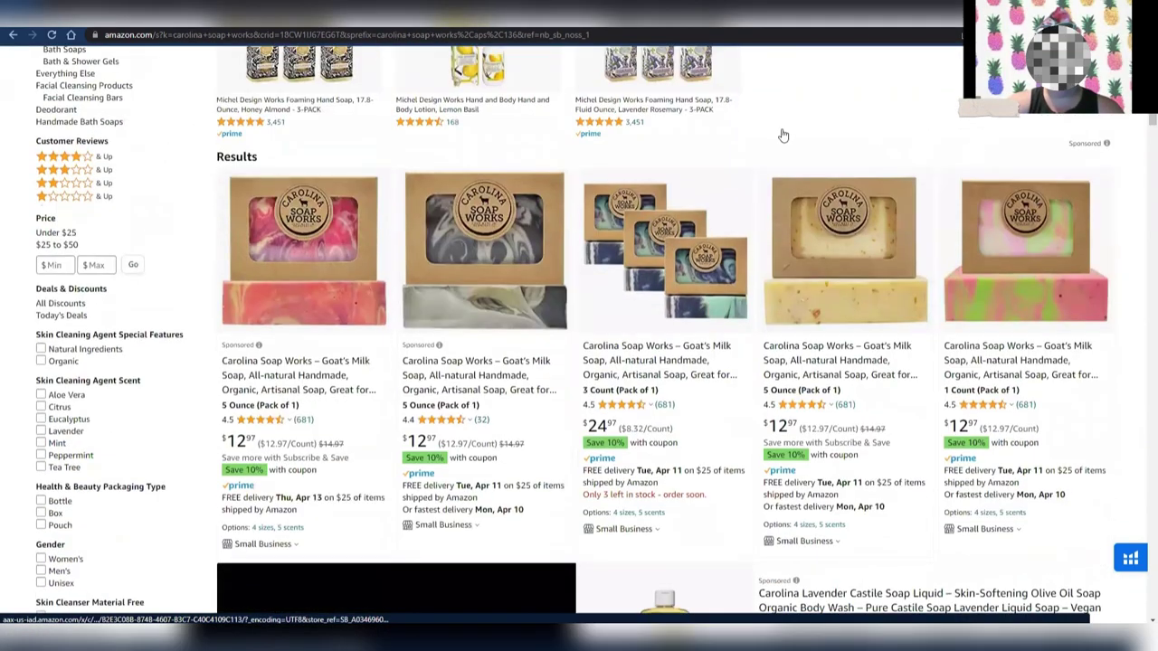
pyautogui.scroll(-5, 1057, 261)
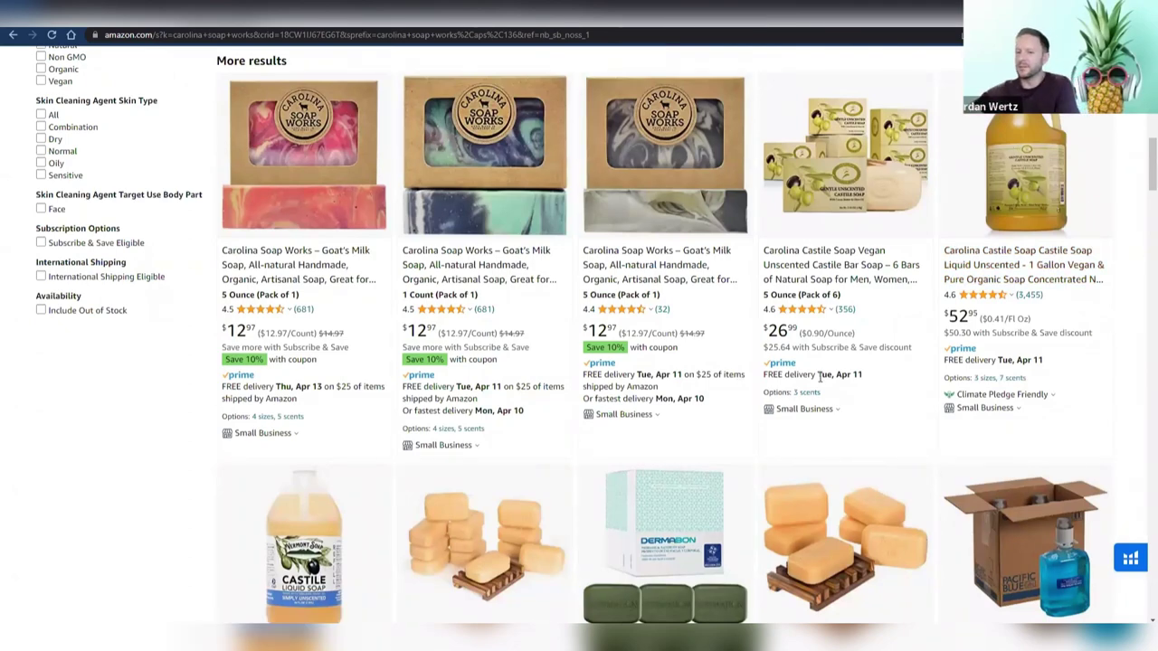
pyautogui.scroll(4, 712, 371)
pyautogui.scroll(6, 713, 370)
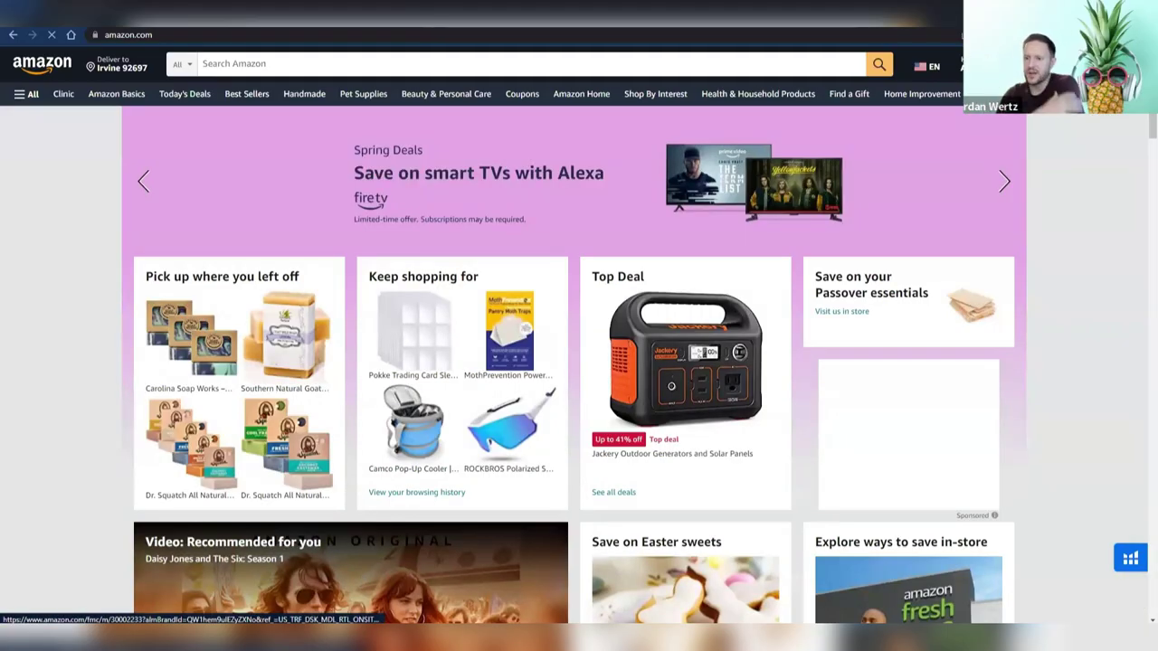
# Search Amazon for "liquid vitamins".
pyautogui.click(304, 63)
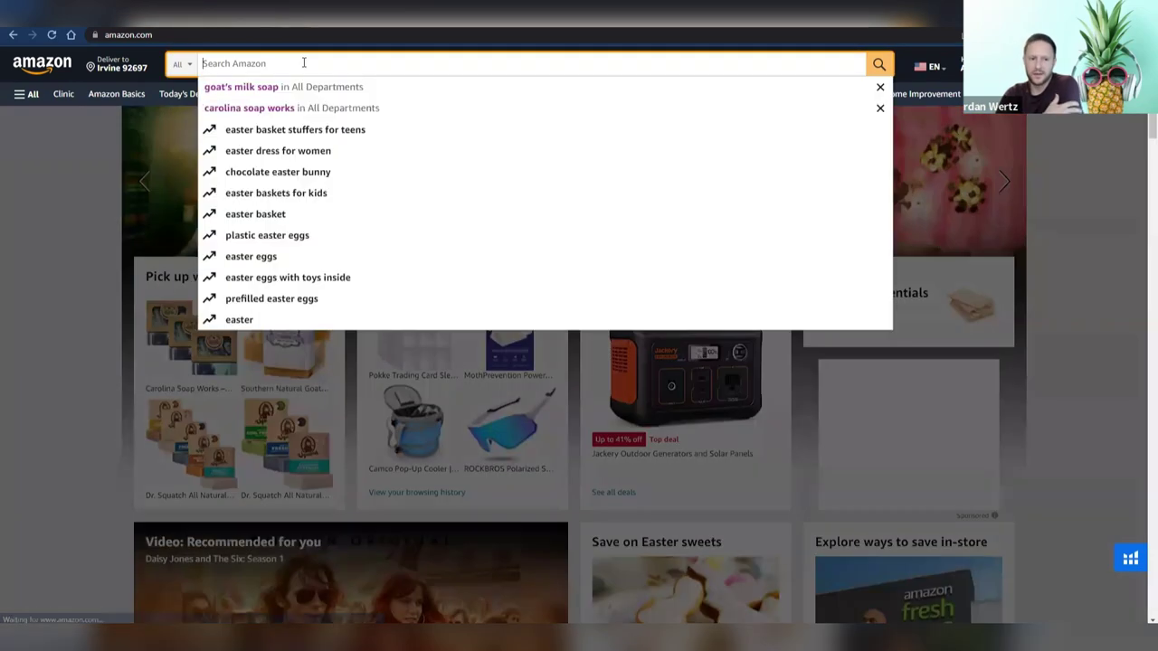
pyautogui.write('liquid vitamins')
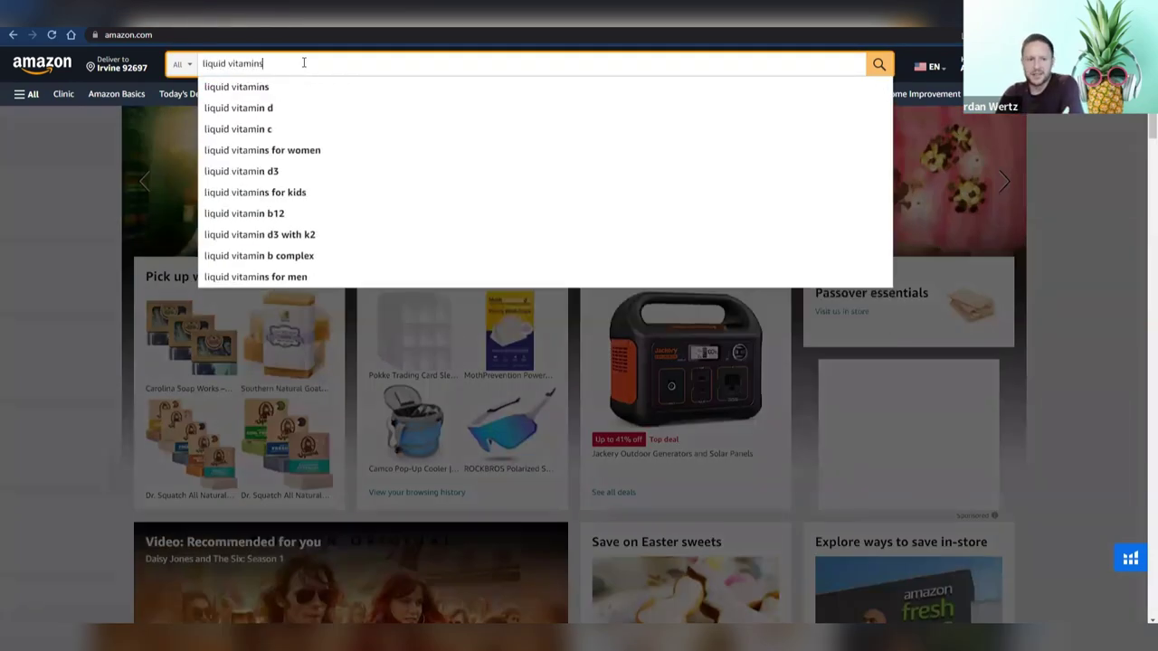
pyautogui.press('Return')
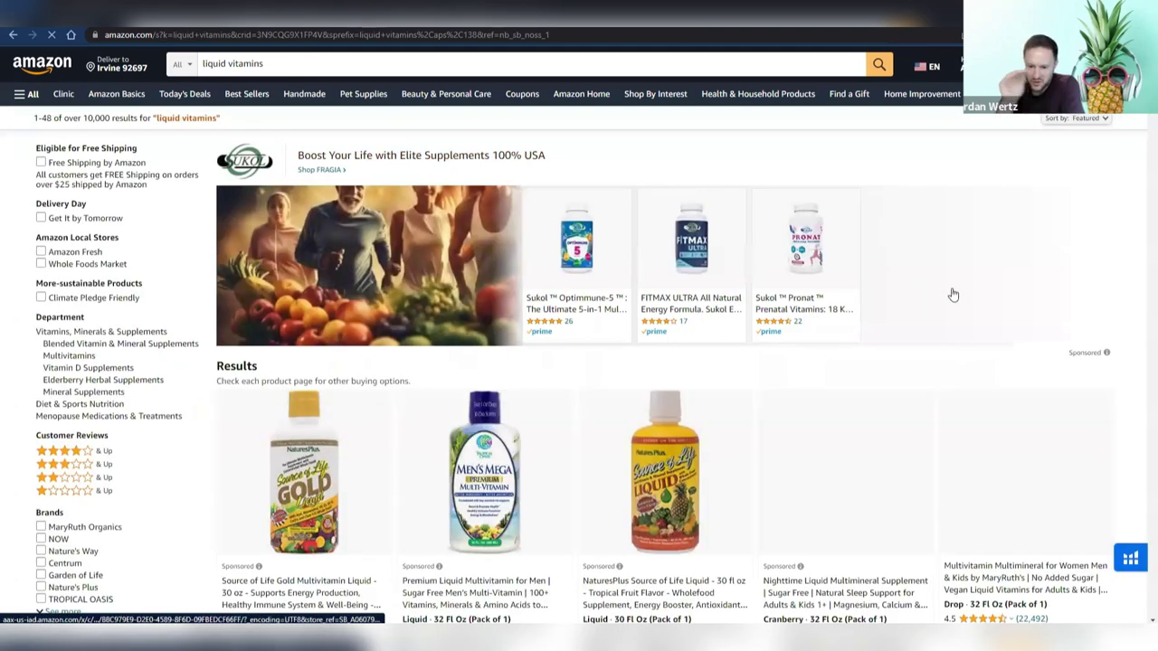
# Examine the main images and packaging of the liquid vitamin products in the search results.
pyautogui.scroll(-2, 1011, 202)
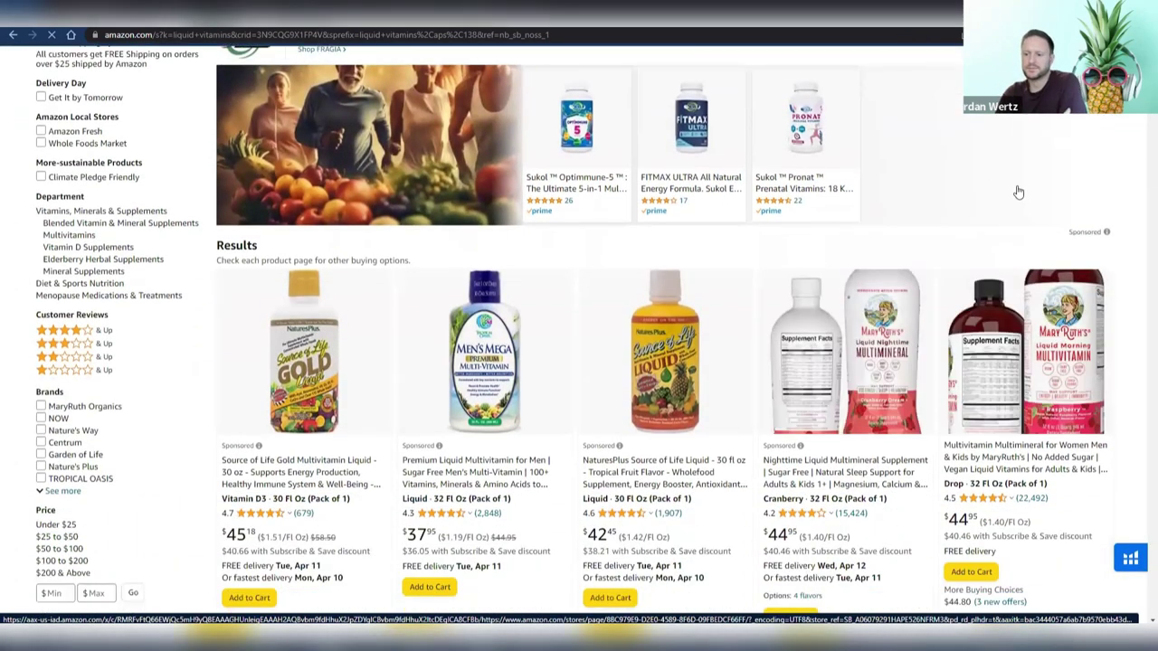
pyautogui.scroll(-1, 1018, 192)
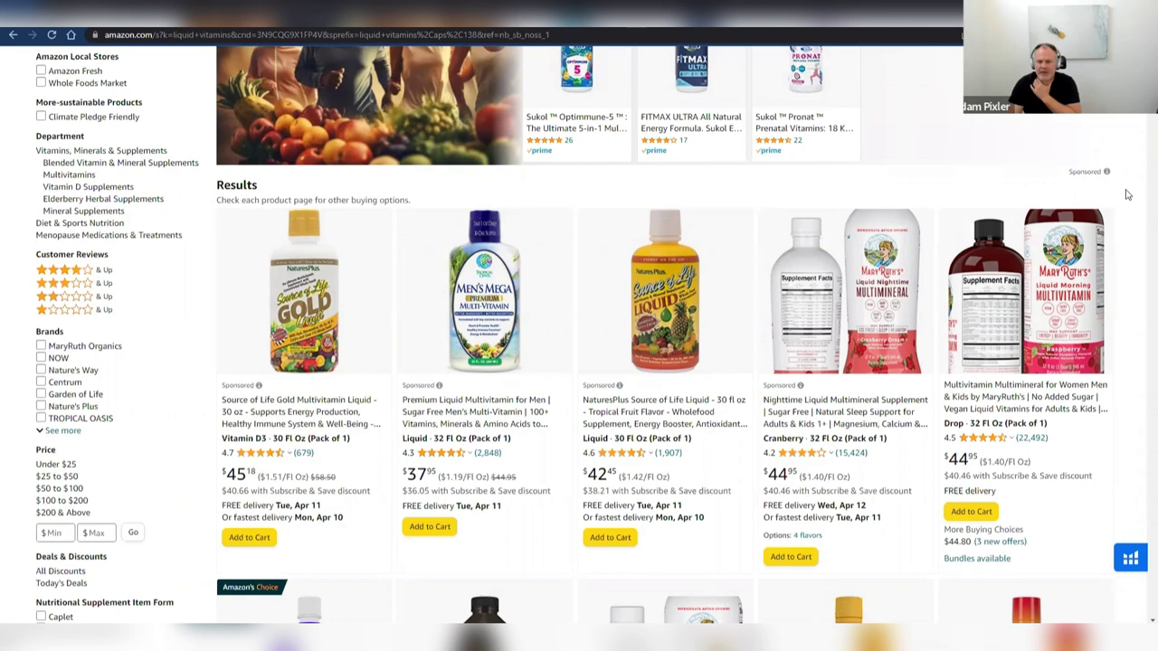
pyautogui.scroll(-1, 1126, 195)
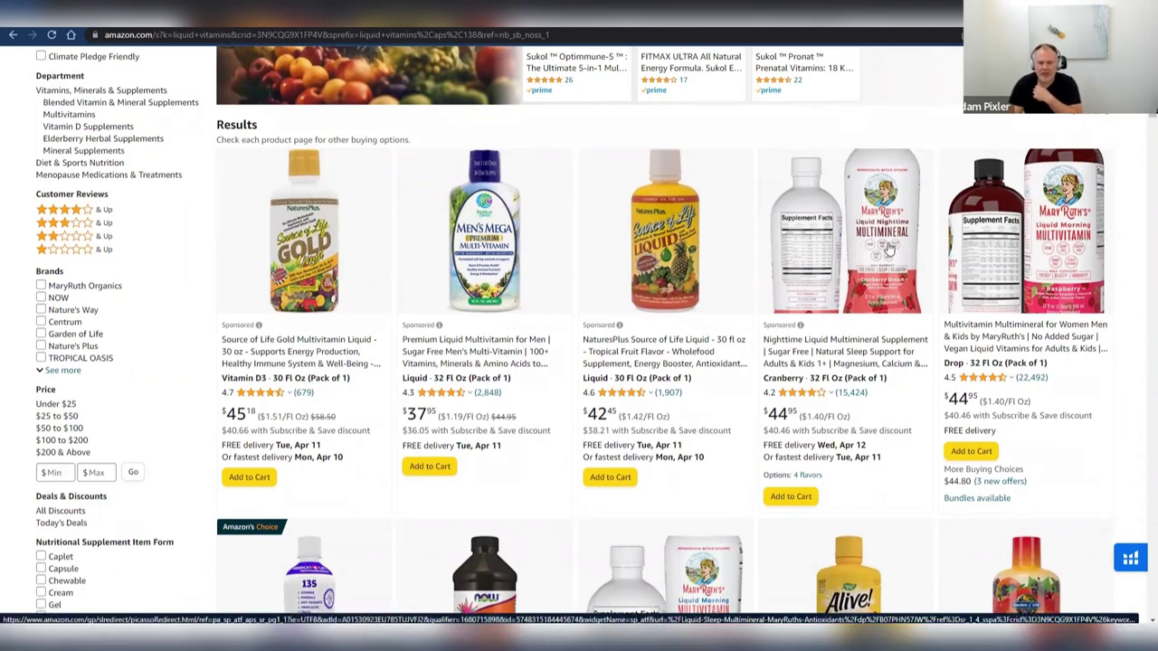
pyautogui.scroll(-3, 477, 402)
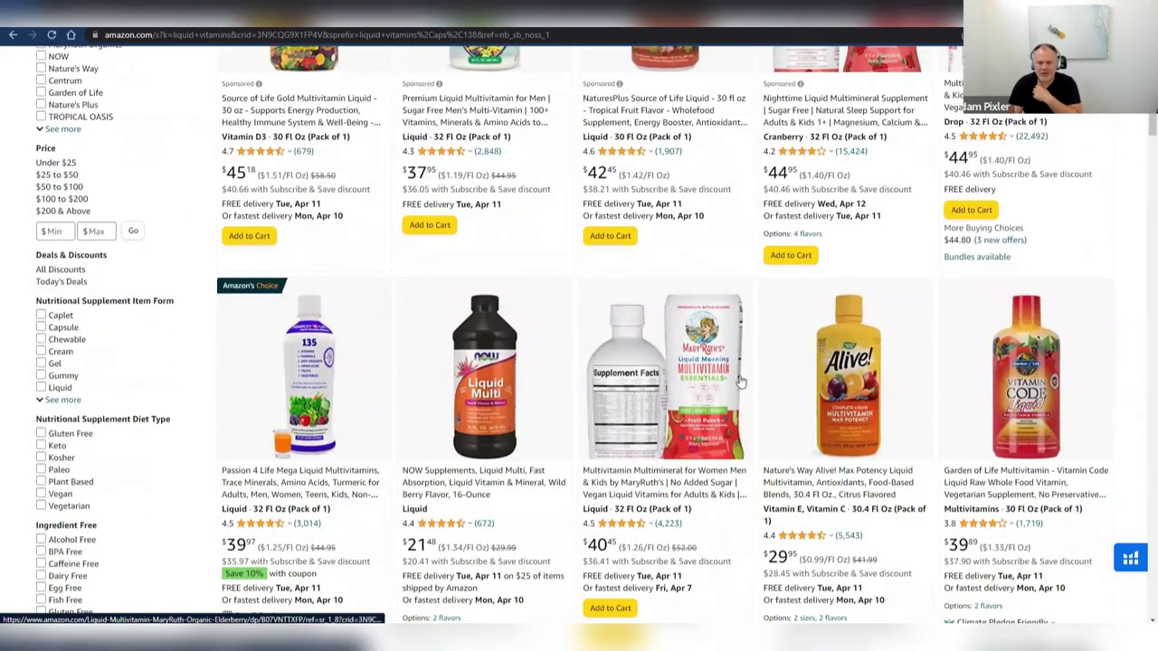
pyautogui.scroll(-4, 864, 375)
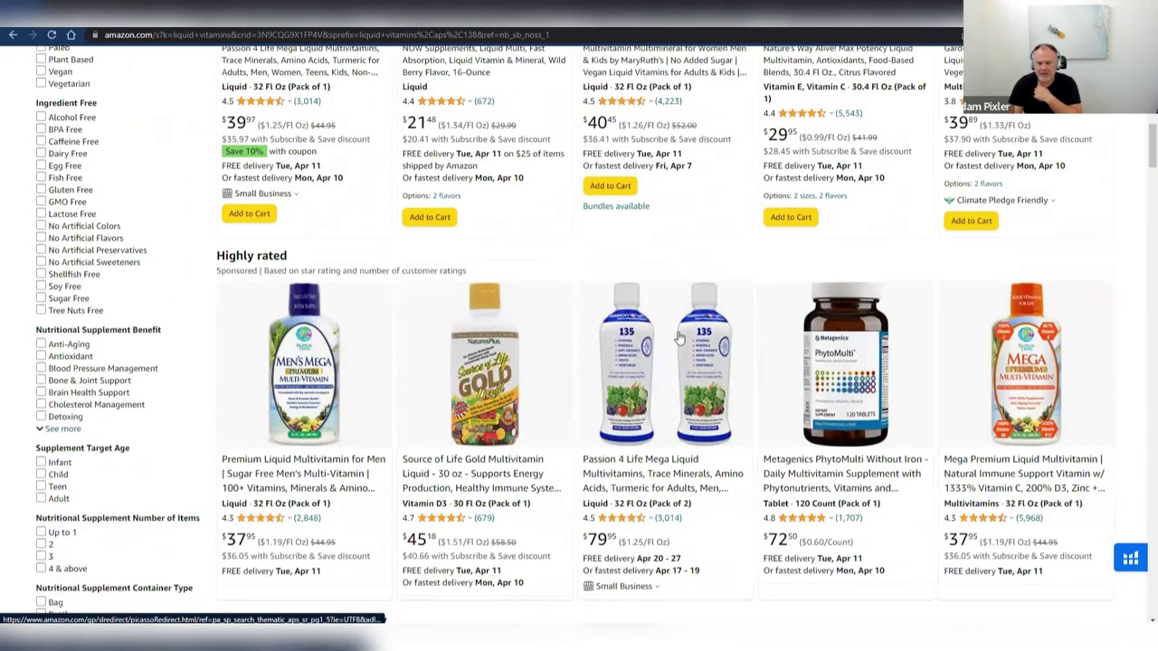
pyautogui.scroll(-3, 1025, 371)
pyautogui.scroll(-4, 1027, 361)
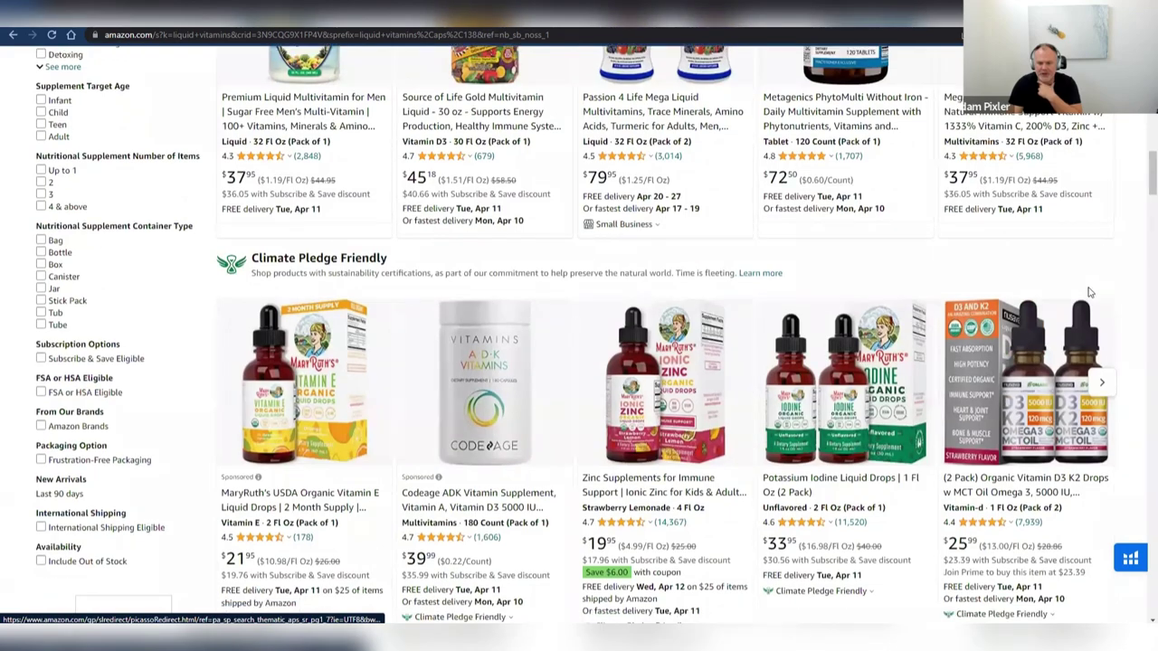
pyautogui.scroll(-3, 862, 290)
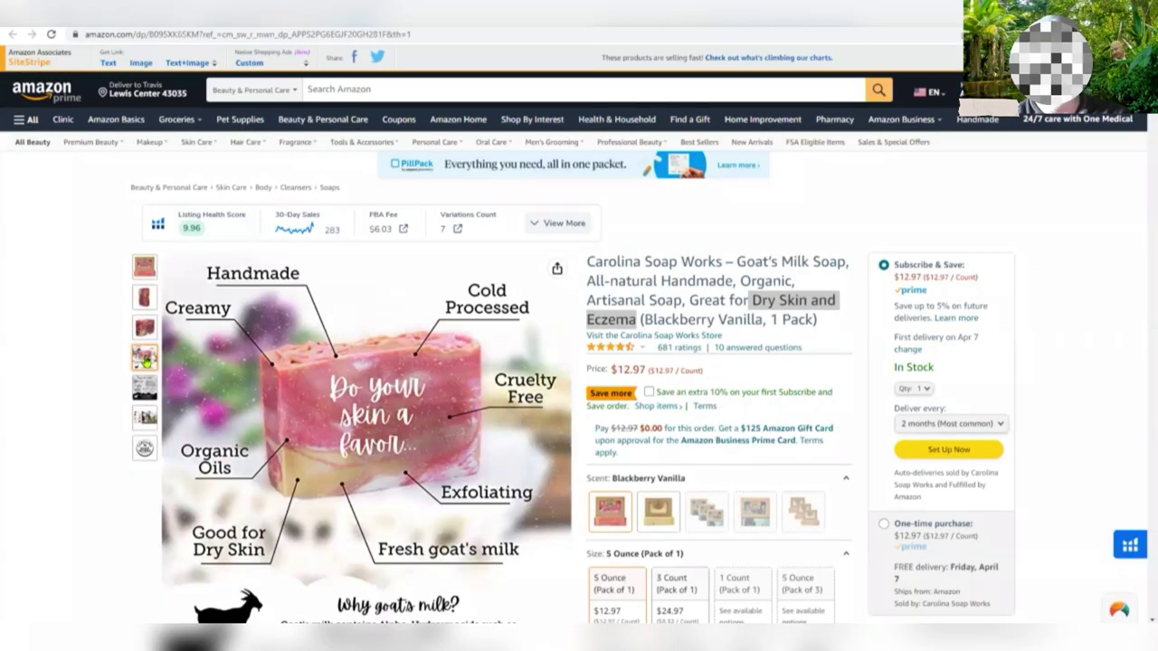
# View the Carolina Soap Works listing's ingredients image, labelled soap bar image and goats image.
pyautogui.moveTo(138, 391)
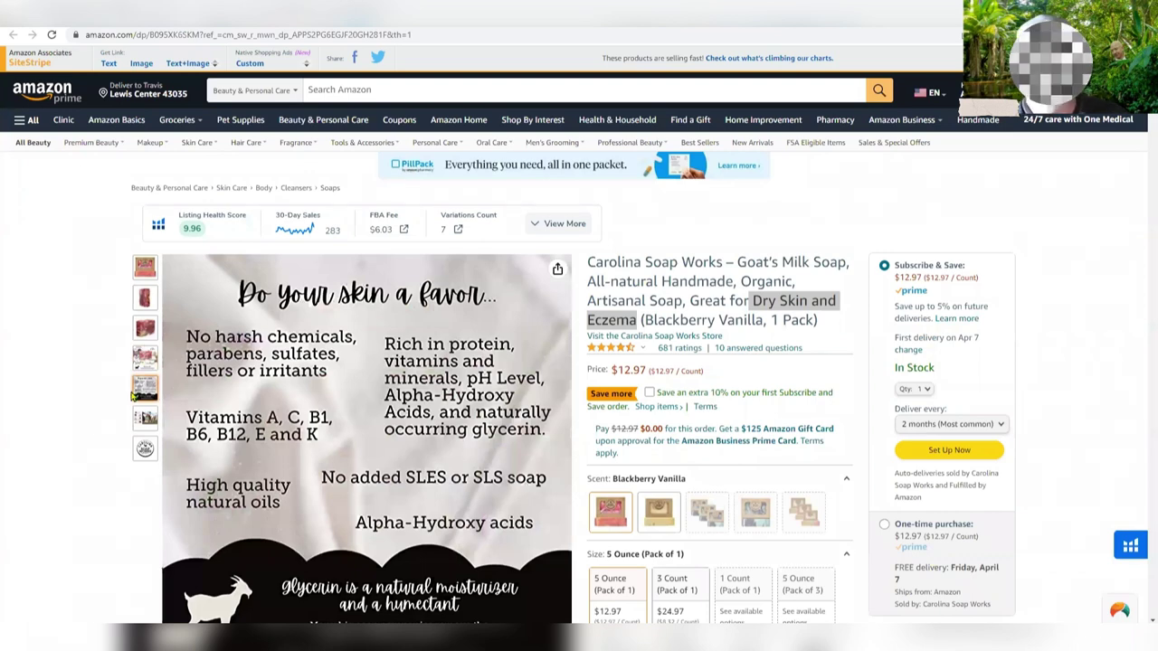
pyautogui.moveTo(147, 361)
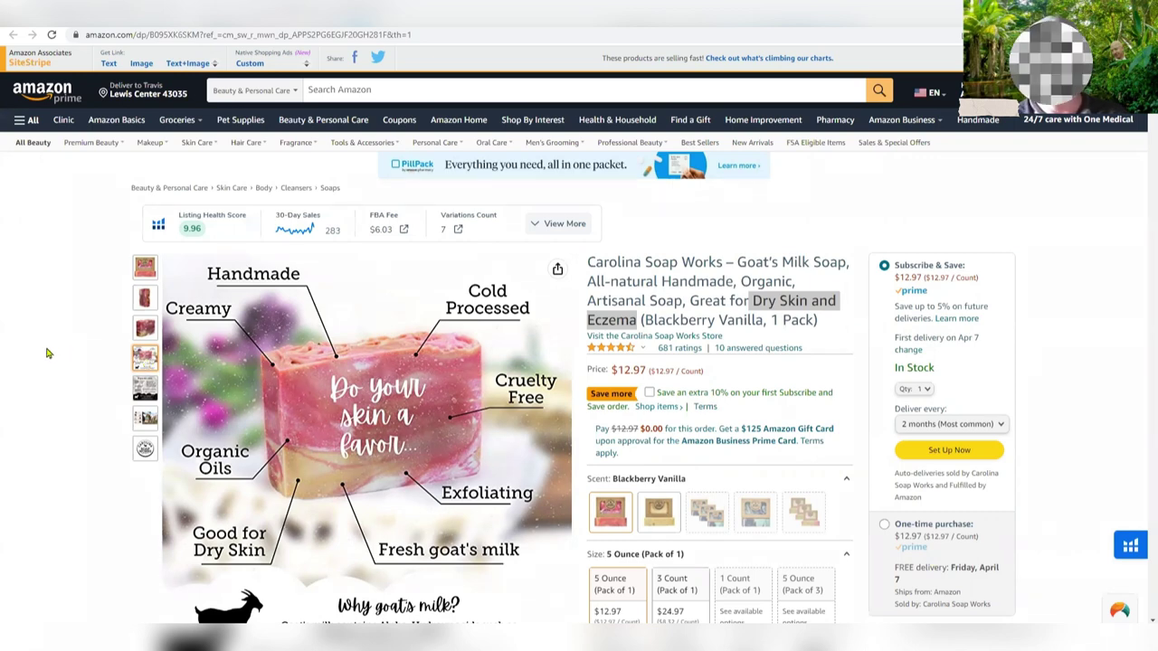
pyautogui.scroll(-1, 49, 354)
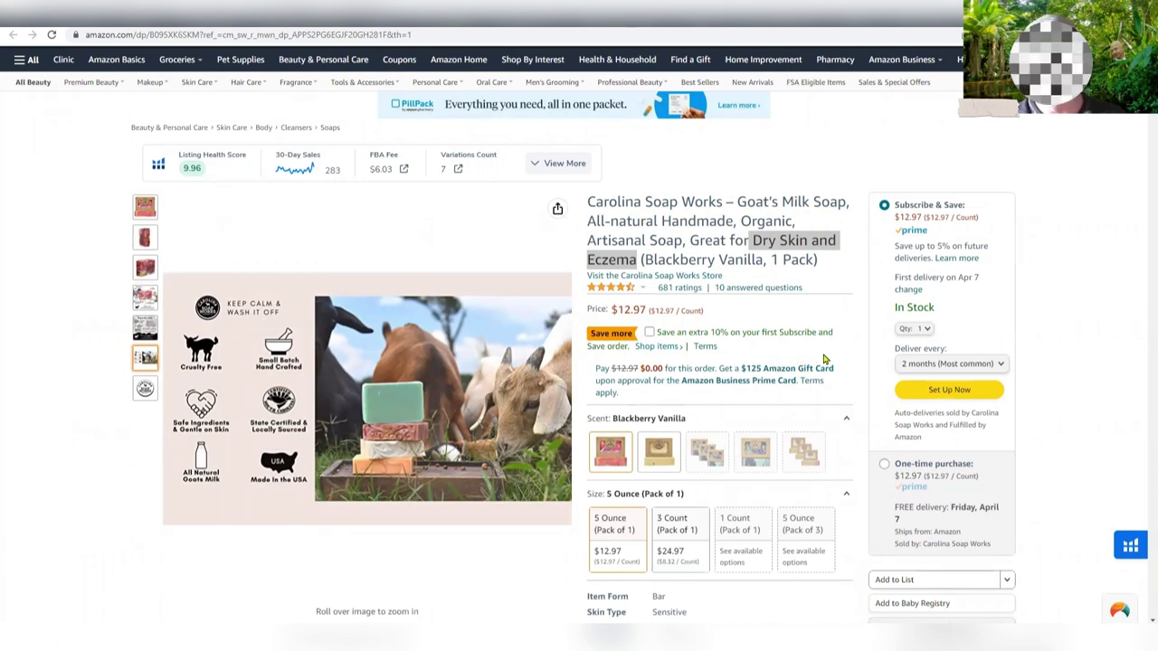
# Switch to Jasper and open its Art page in a separate tab.
pyautogui.hotkey('alt', 'Tab')
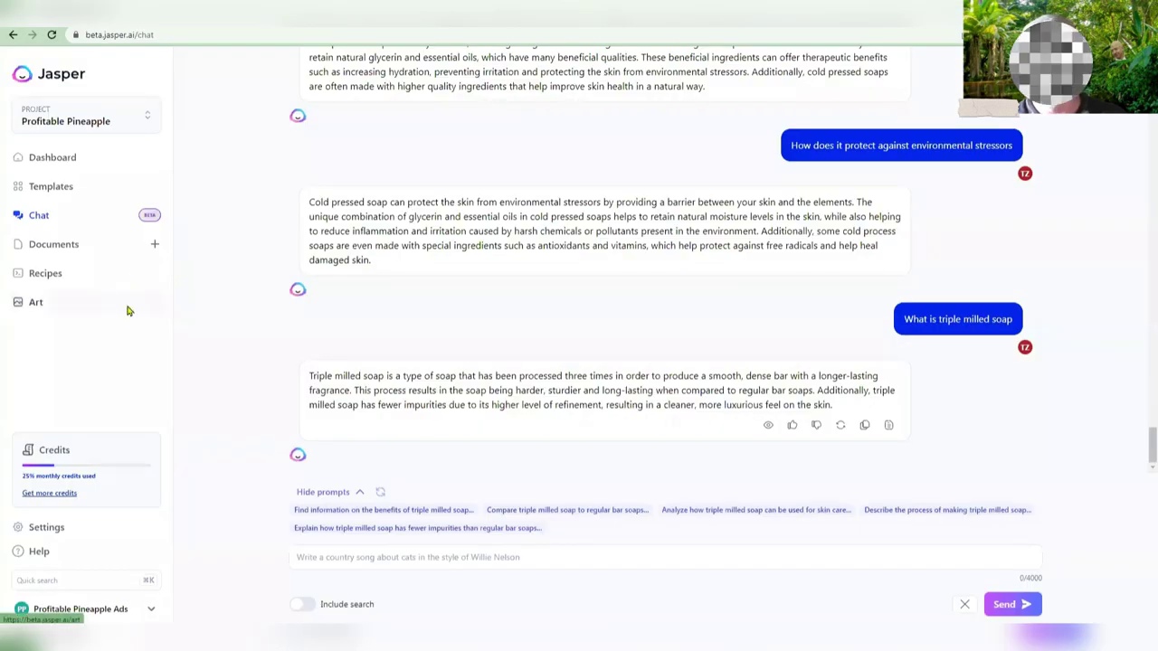
pyautogui.rightClick(126, 308)
pyautogui.click(184, 219)
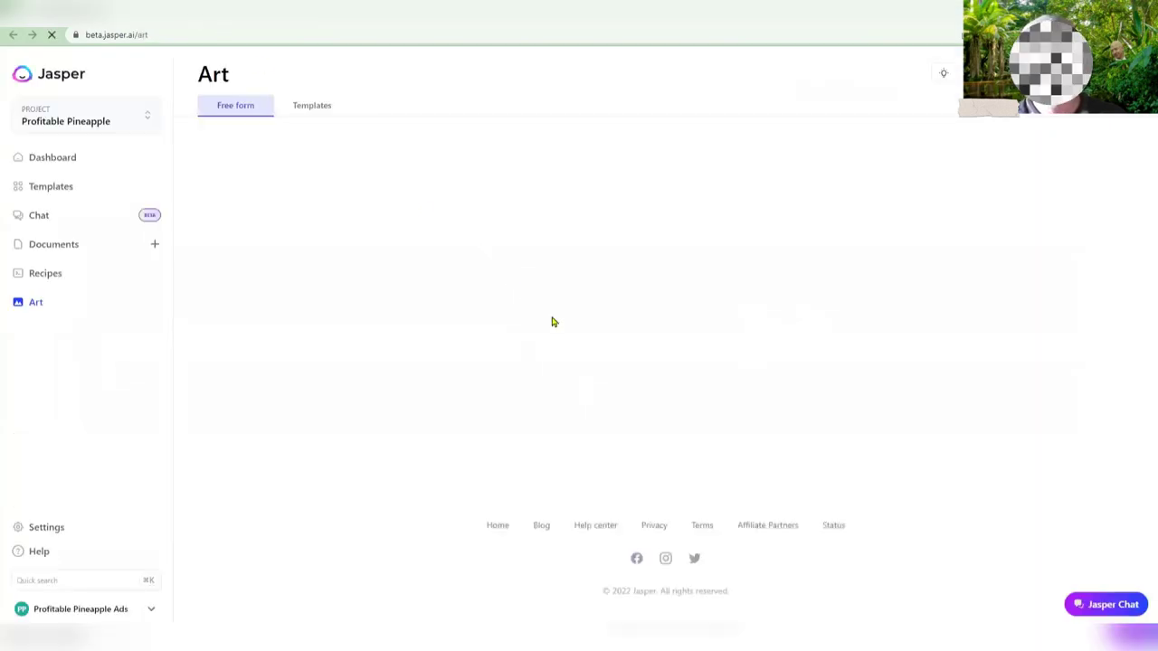
# Replace the art description with "Women with a bar of soap looking at the camera" and copy the text.
pyautogui.hotkey('ctrl', 'a')
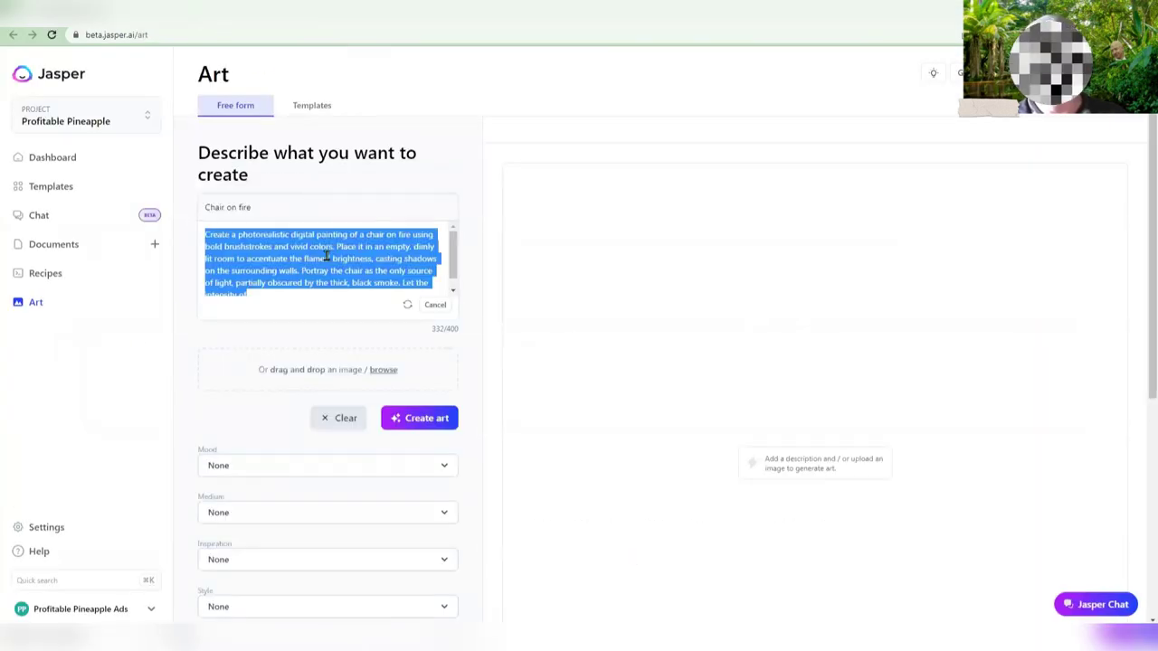
pyautogui.write('Women with a bar')
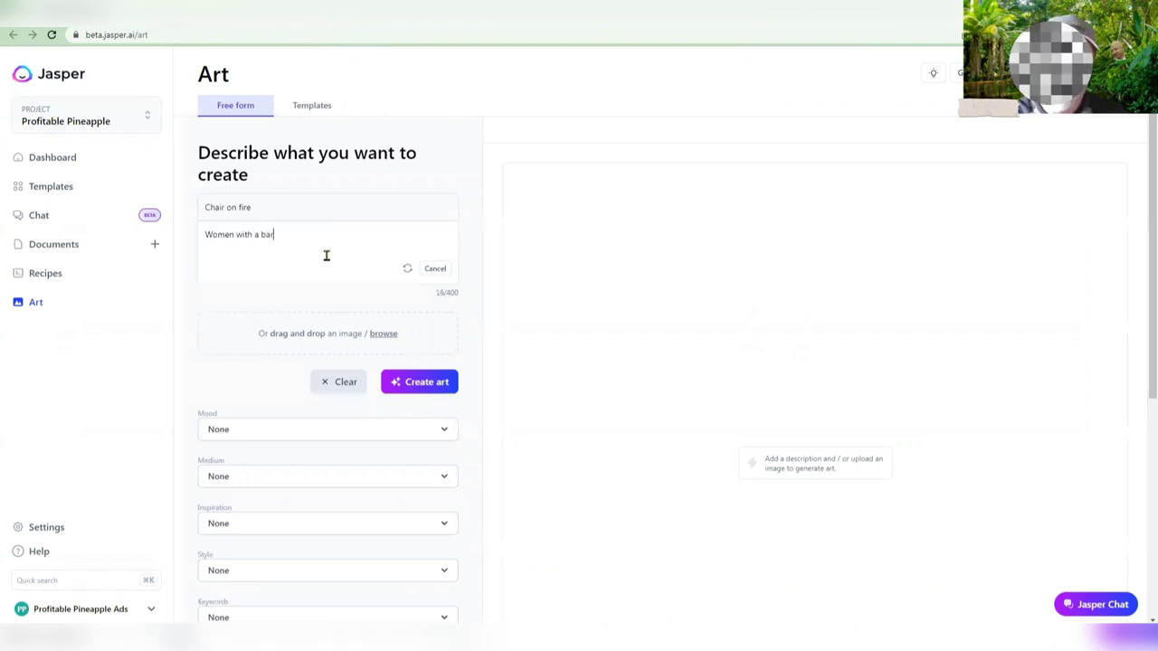
pyautogui.write(' of soap loo')
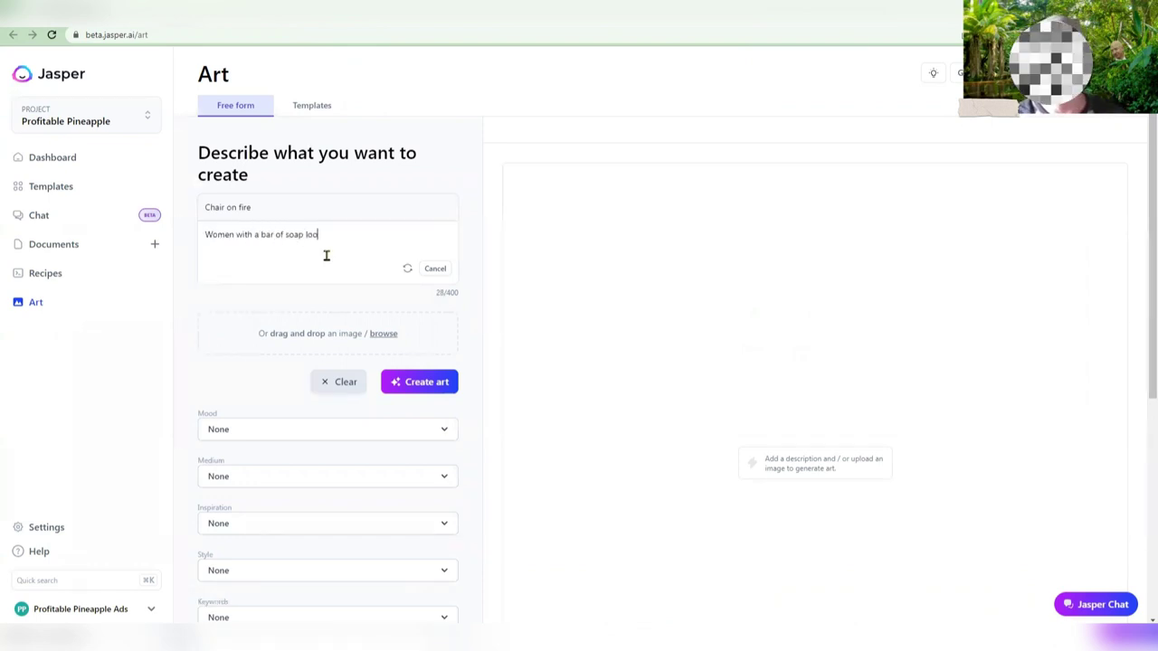
pyautogui.write('king at the camera')
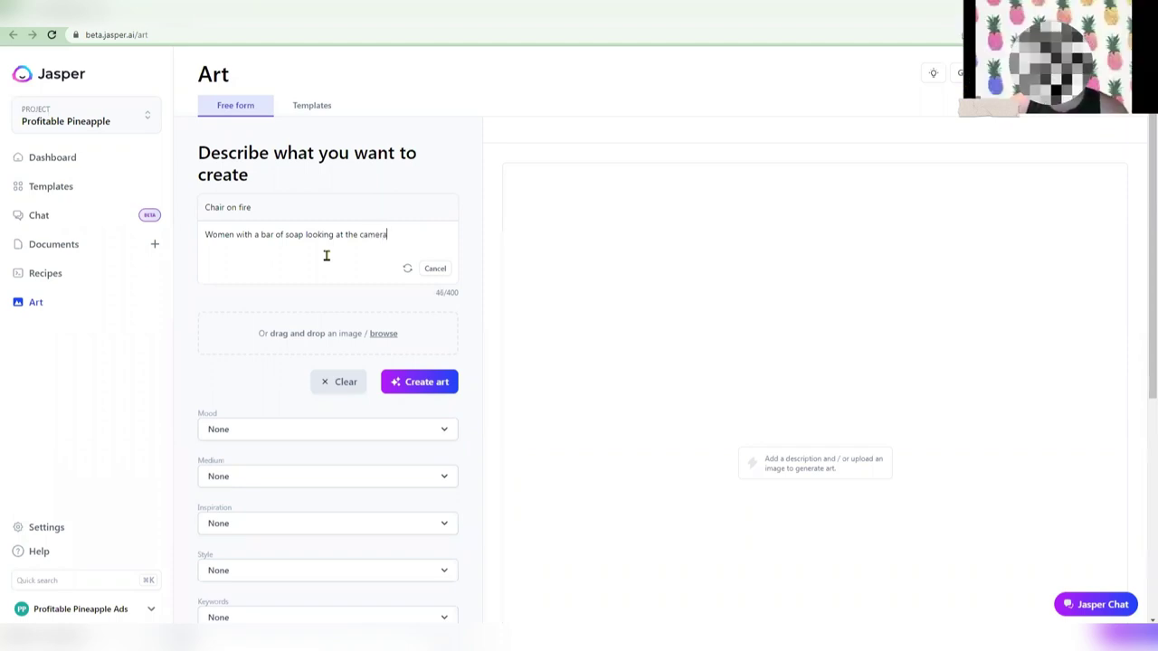
pyautogui.hotkey('ctrl', 'a')
pyautogui.hotkey('ctrl', 'c')
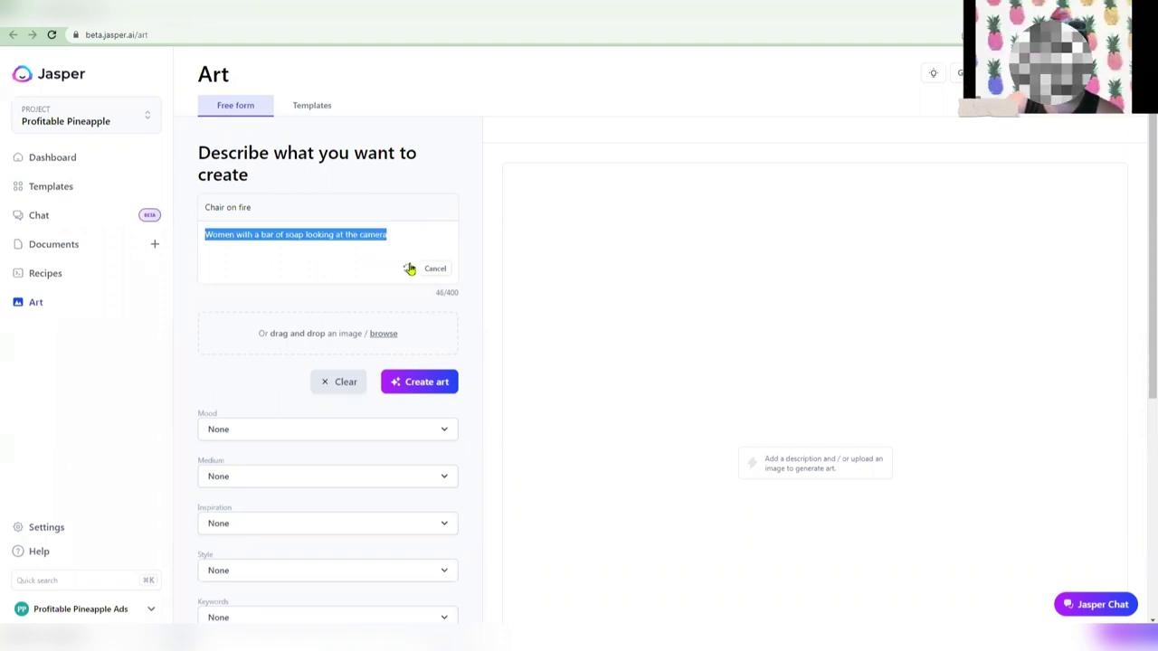
# Discard the second prompt draft, set the art description to "Women with a bar of soap looking at the camera" and enhance the prompt.
pyautogui.click(435, 274)
pyautogui.click(331, 209)
pyautogui.hotkey('ctrl', 'v')
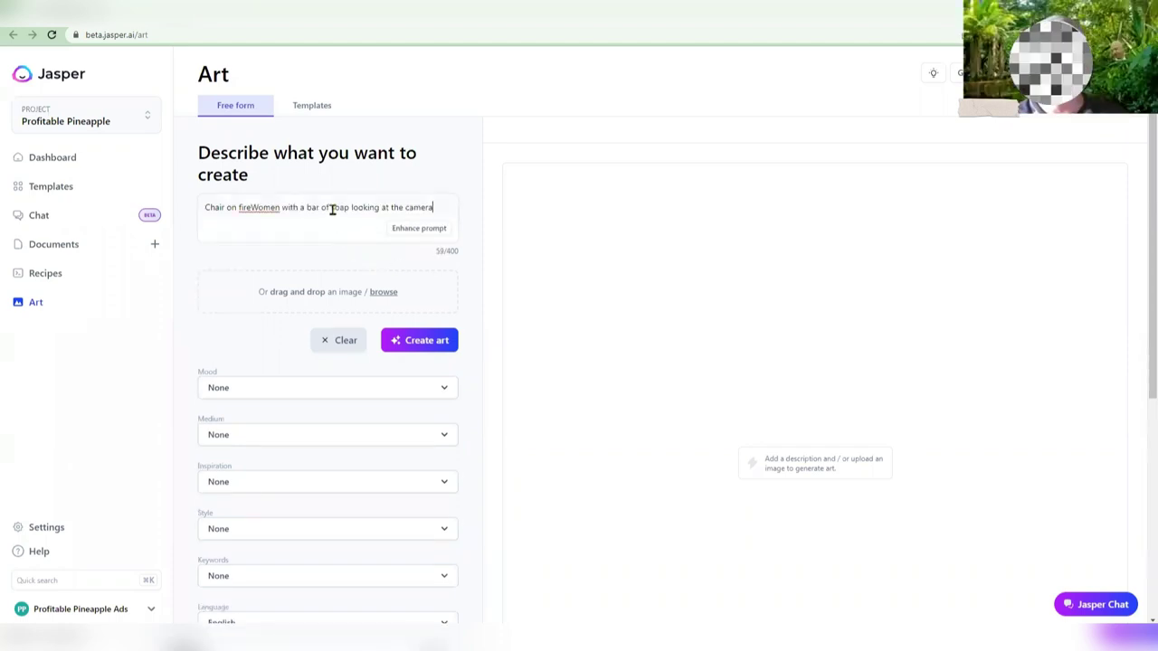
pyautogui.hotkey('ctrl', 'a')
pyautogui.hotkey('ctrl', 'v')
pyautogui.click(425, 232)
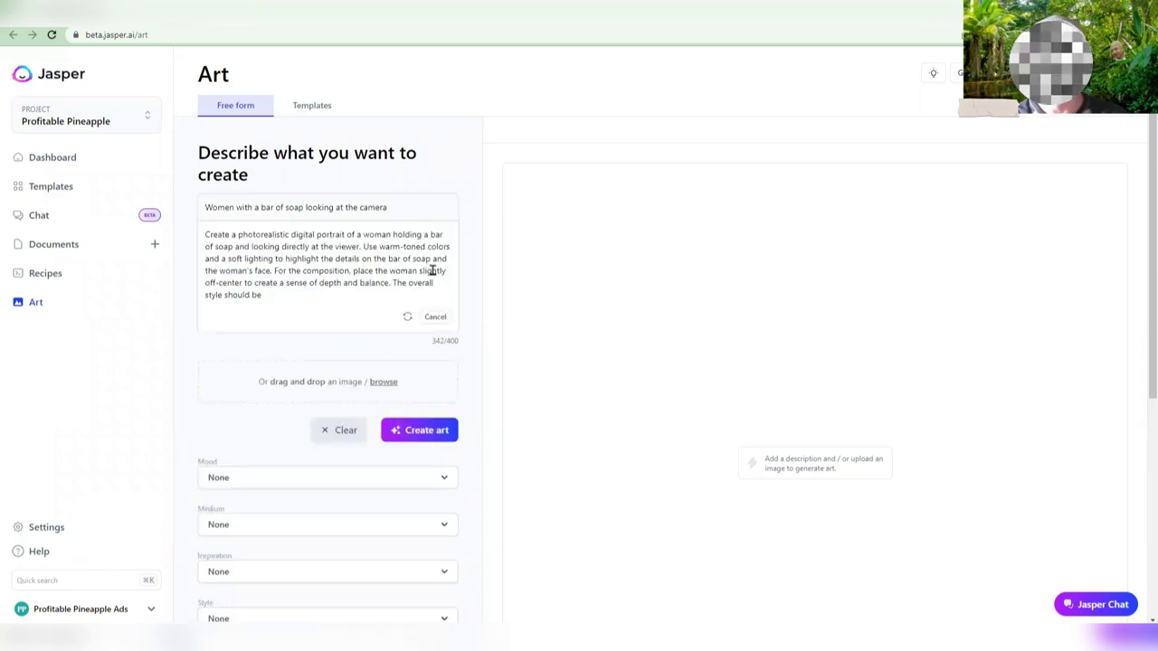
# Create art from the enhanced soap portrait prompt and look over the generated images.
pyautogui.click(442, 432)
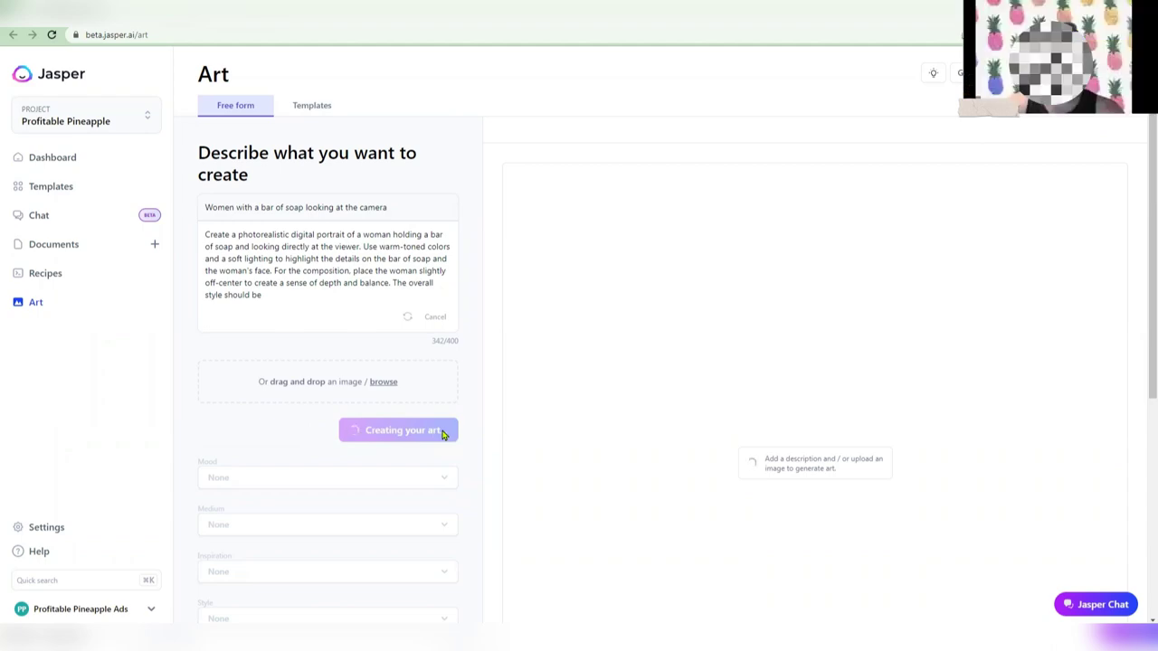
pyautogui.scroll(-3, 956, 339)
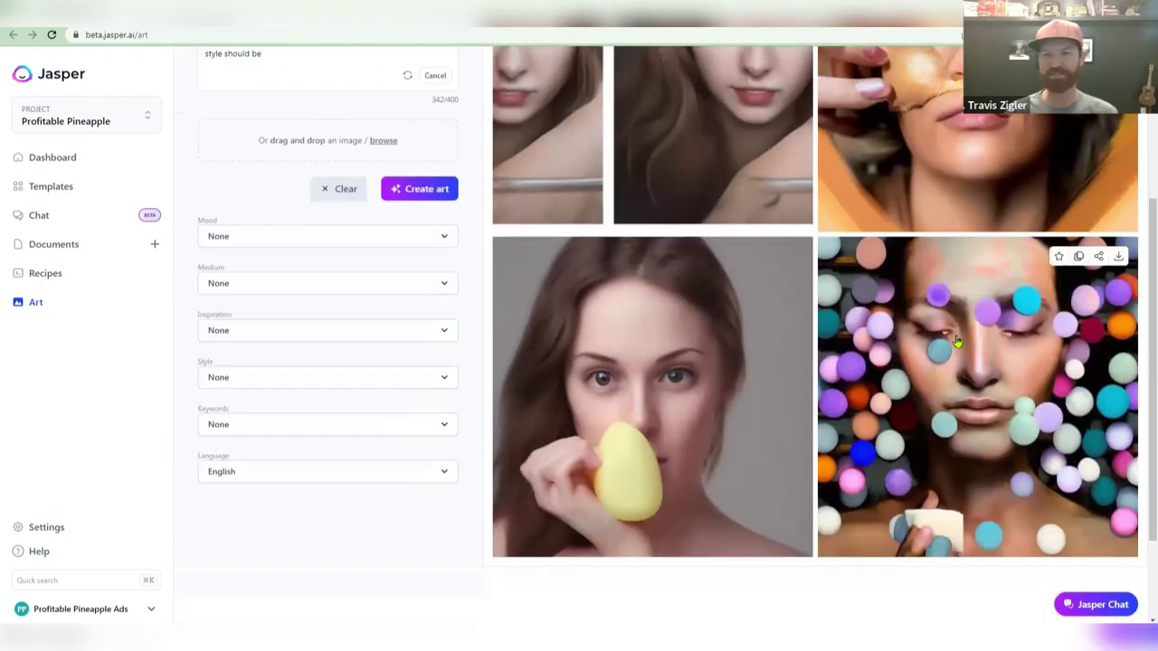
pyautogui.scroll(3, 934, 348)
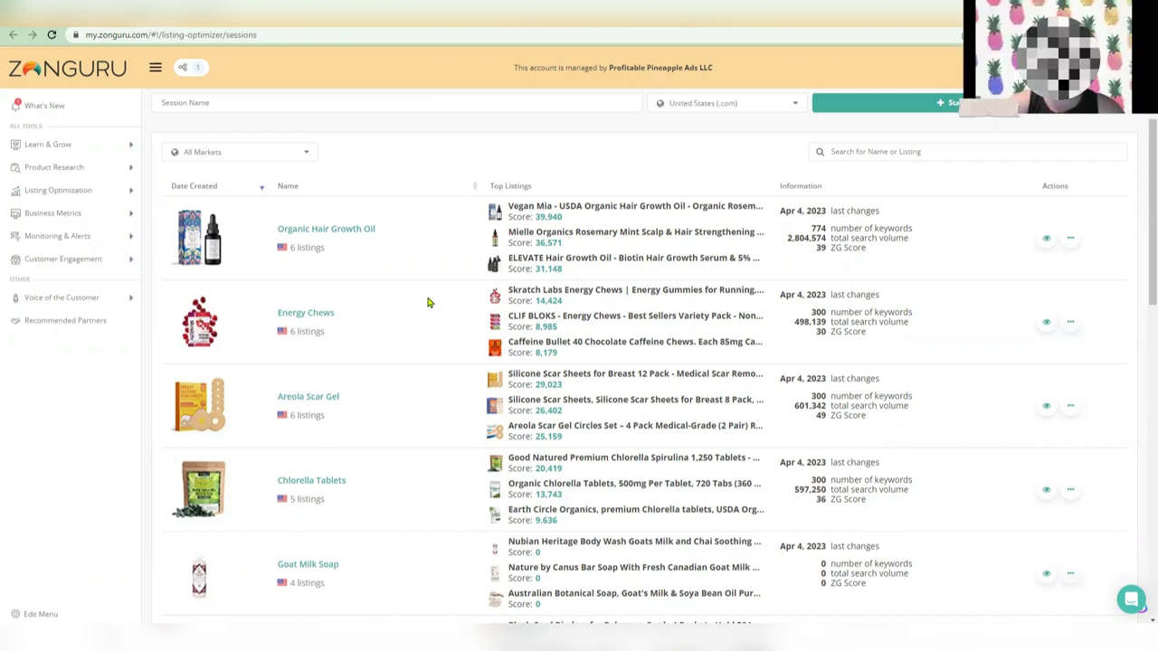
# Switch to ZonGuru's Listing Optimizer and open the Goat Milk Soap session.
pyautogui.scroll(-1, 430, 303)
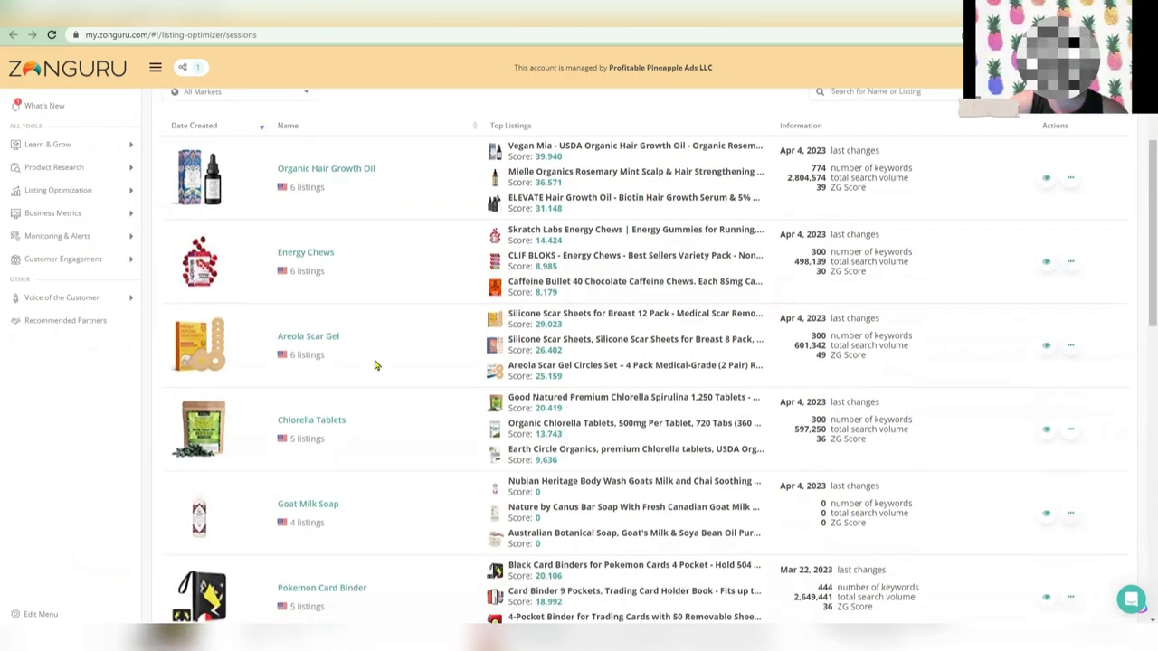
pyautogui.click(322, 505)
pyautogui.click(606, 185)
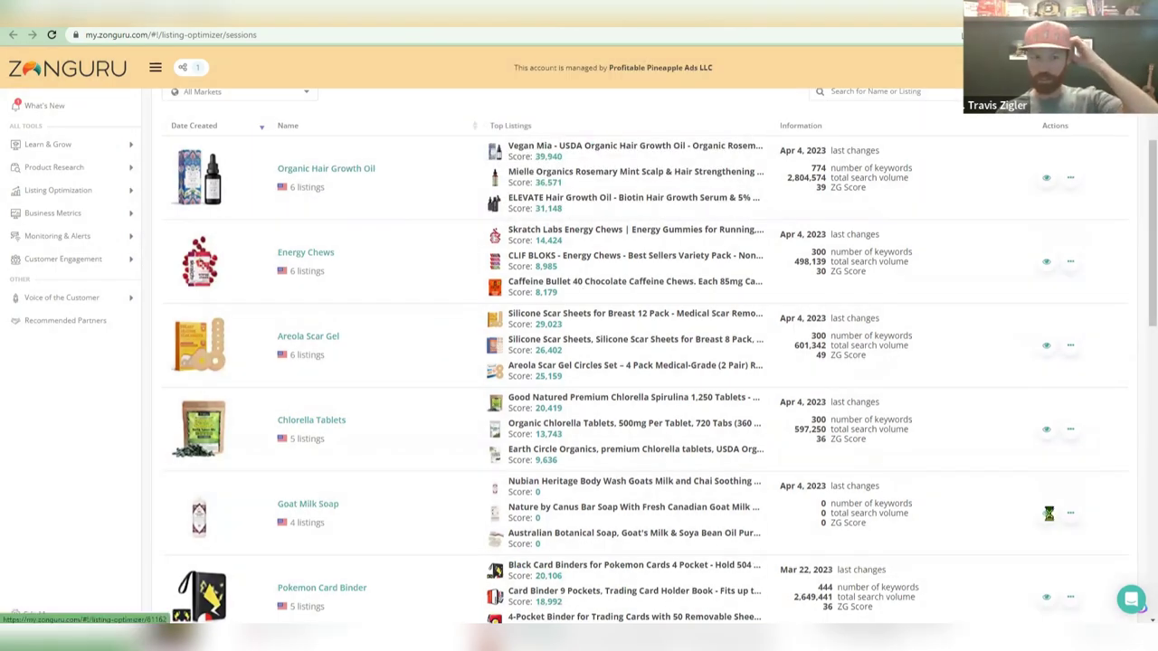
pyautogui.click(1045, 513)
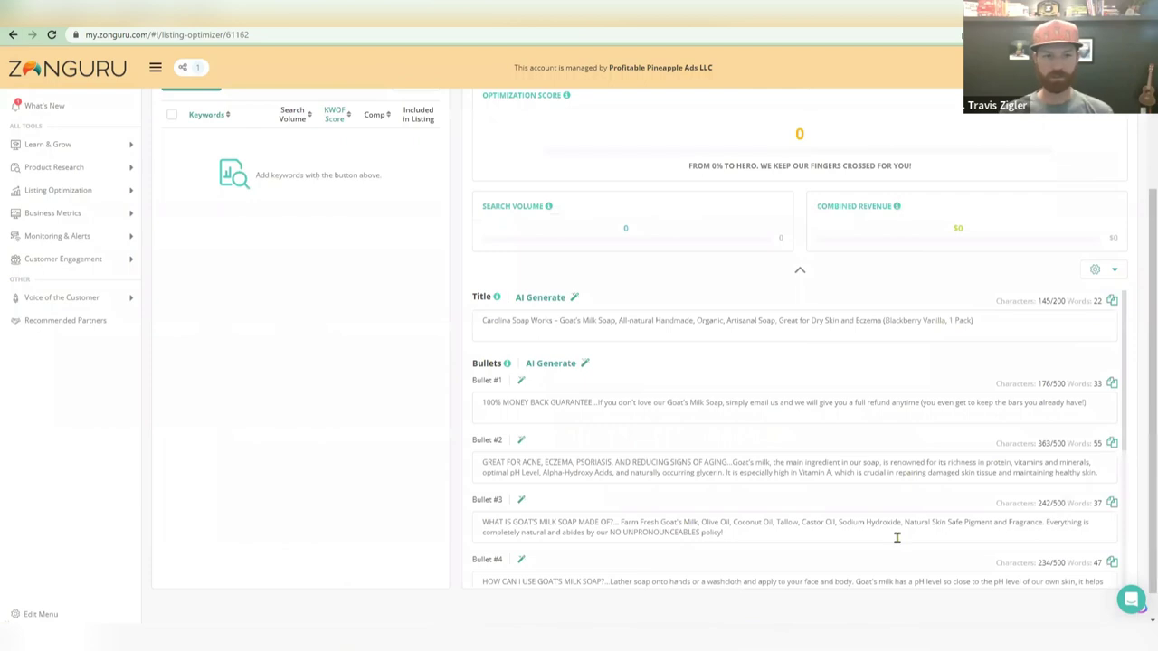
pyautogui.scroll(2, 765, 448)
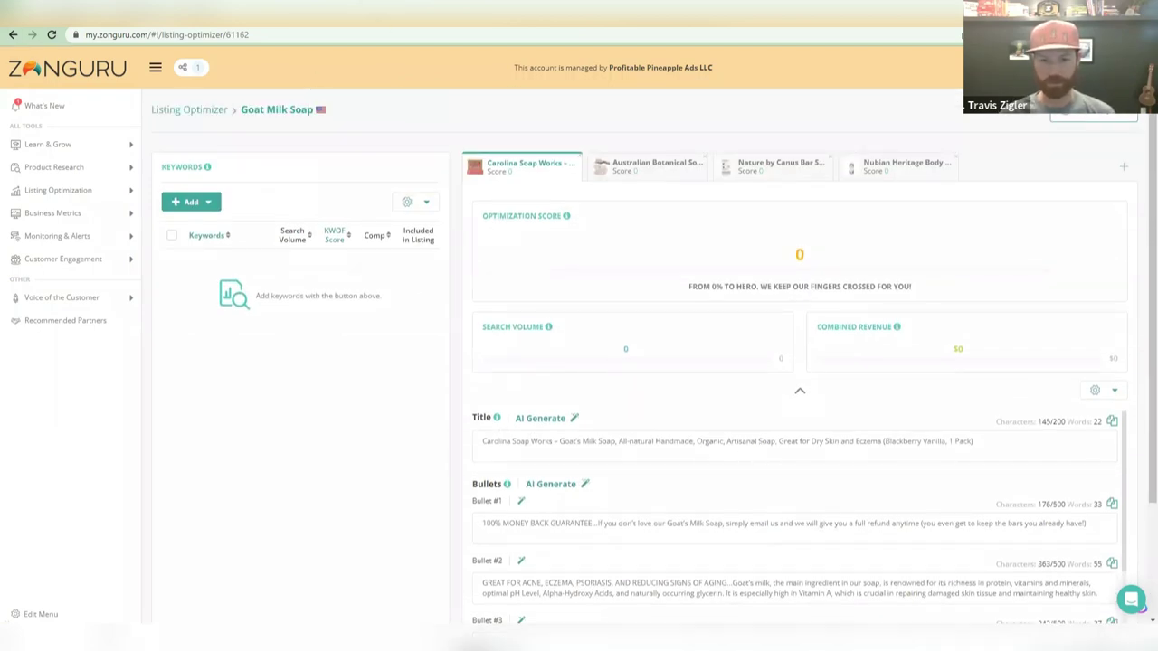
# Switch to the Carolina Soap Works Amazon listing and read its About this item bullet points.
pyautogui.hotkey('alt', 'Tab')
pyautogui.scroll(-5, 592, 437)
pyautogui.scroll(-3, 594, 436)
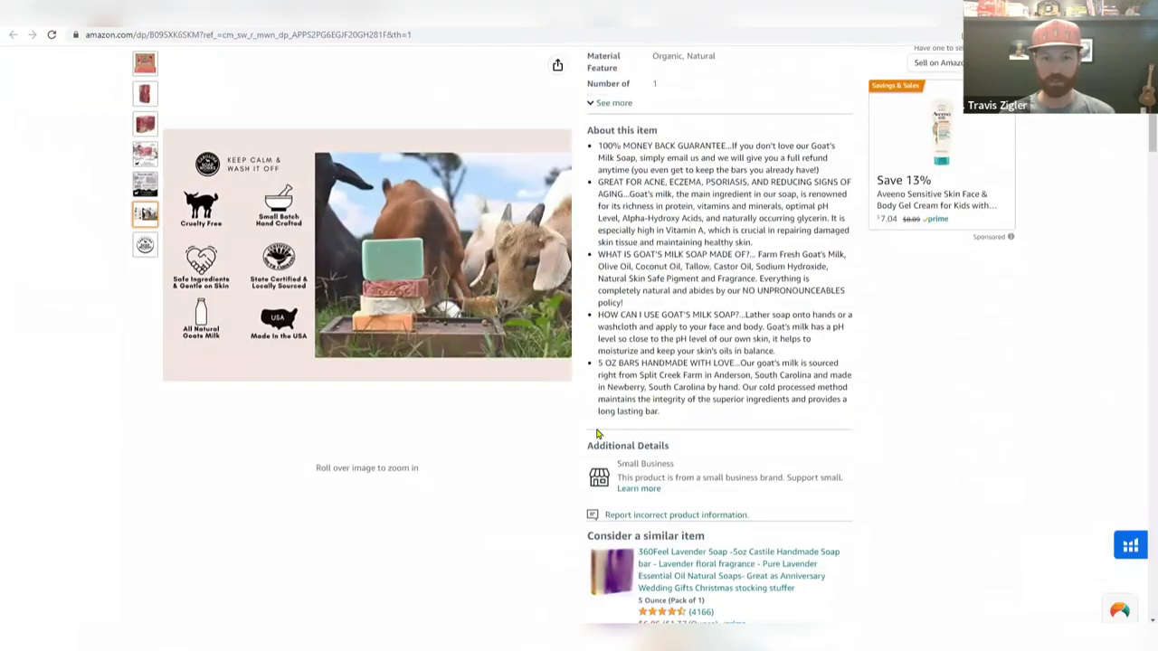
pyautogui.scroll(-2, 595, 432)
pyautogui.scroll(4, 601, 380)
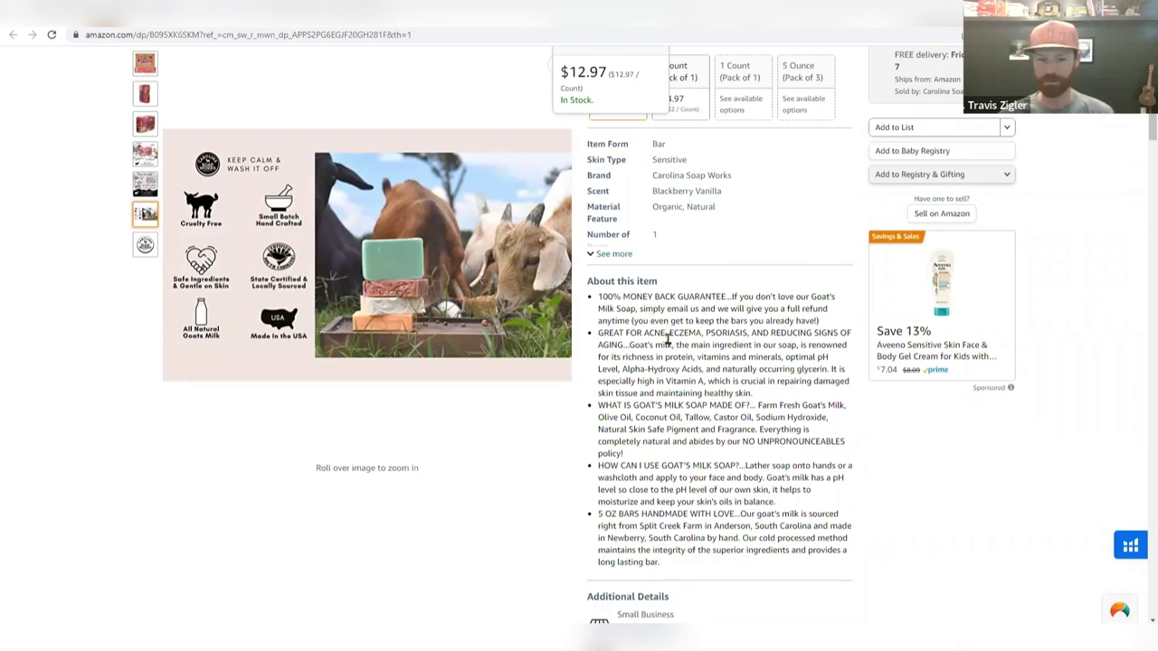
# Examine the Carolina Soap Works product description, including its handcrafted banner and Our Favorite section.
pyautogui.scroll(-15, 669, 387)
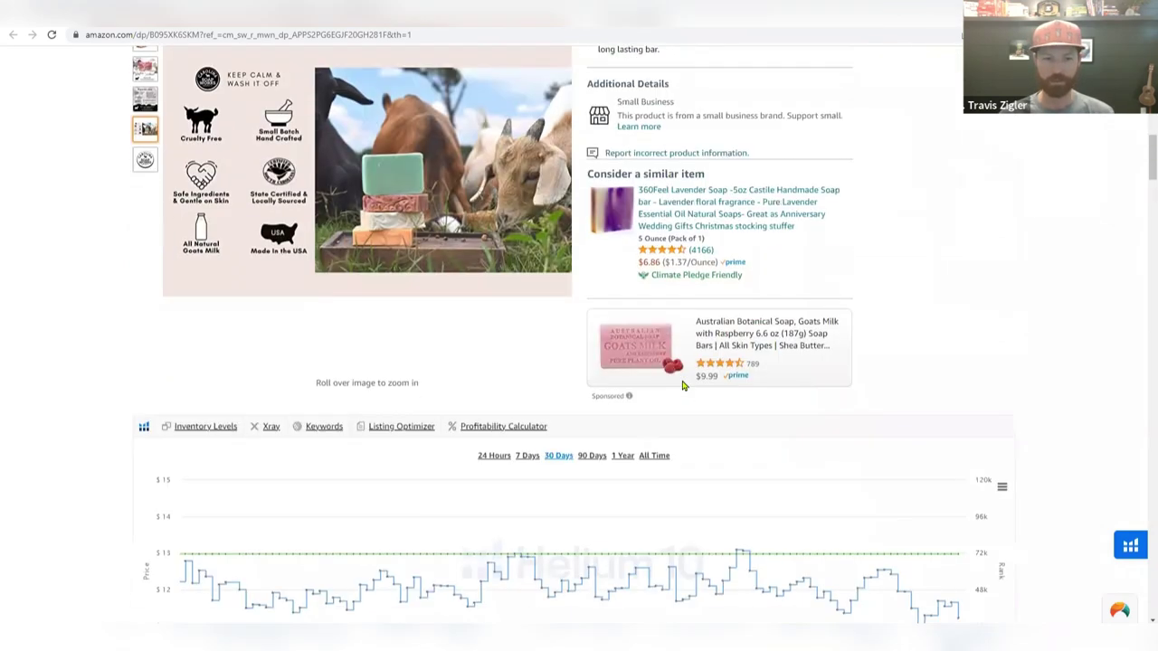
pyautogui.scroll(-8, 690, 377)
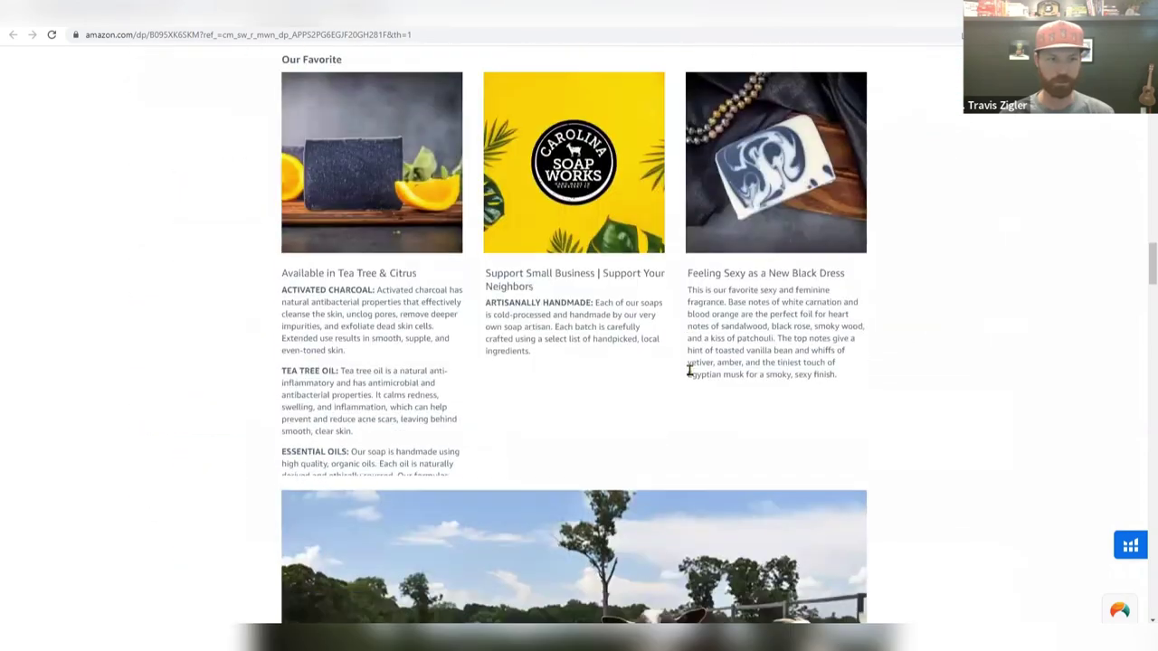
pyautogui.scroll(3, 690, 377)
pyautogui.scroll(-3, 690, 375)
pyautogui.scroll(3, 690, 374)
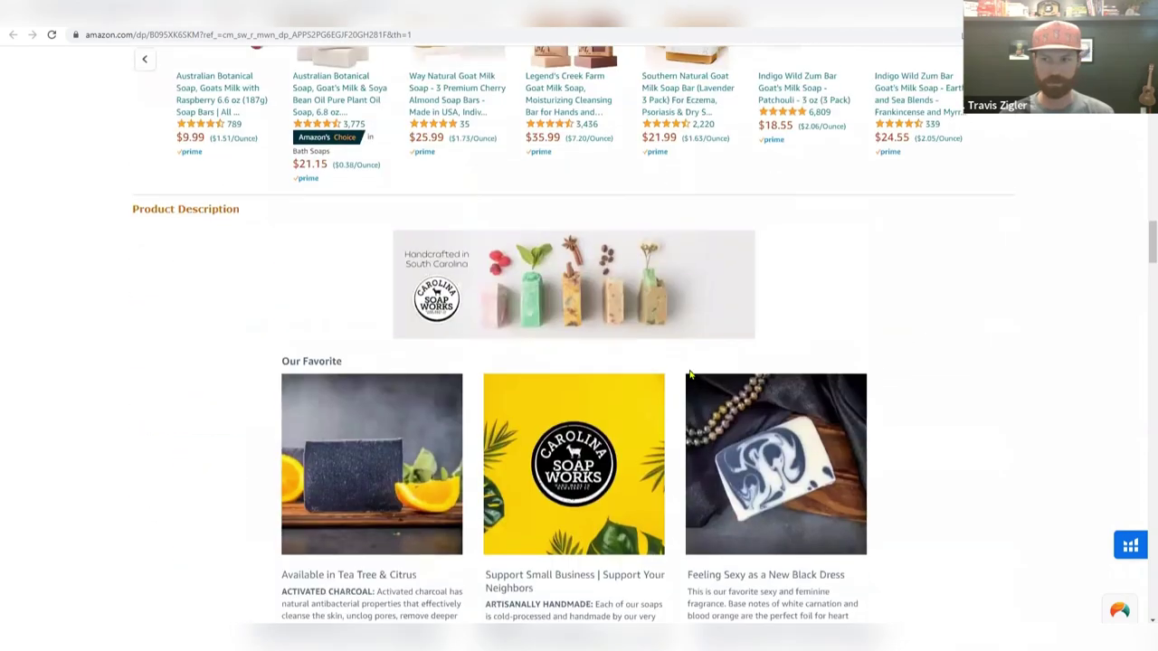
pyautogui.scroll(-4, 689, 375)
pyautogui.scroll(3, 689, 374)
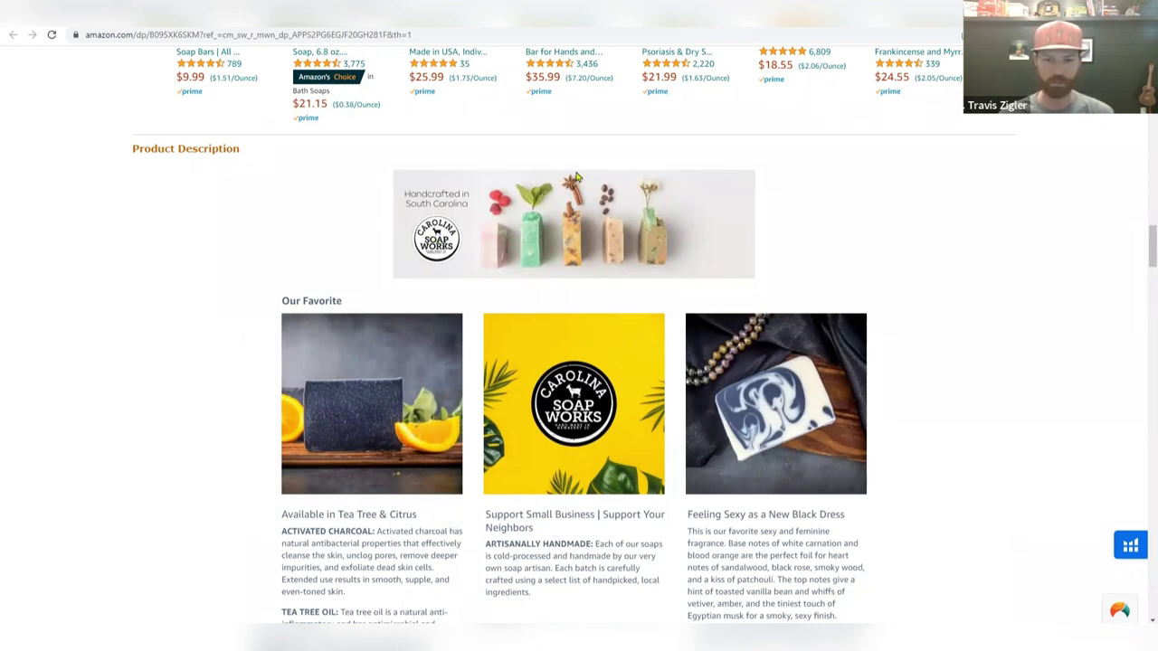
# Highlight the Support Small Business heading and its Artisanally Handmade paragraph in the product description.
pyautogui.scroll(-2, 679, 367)
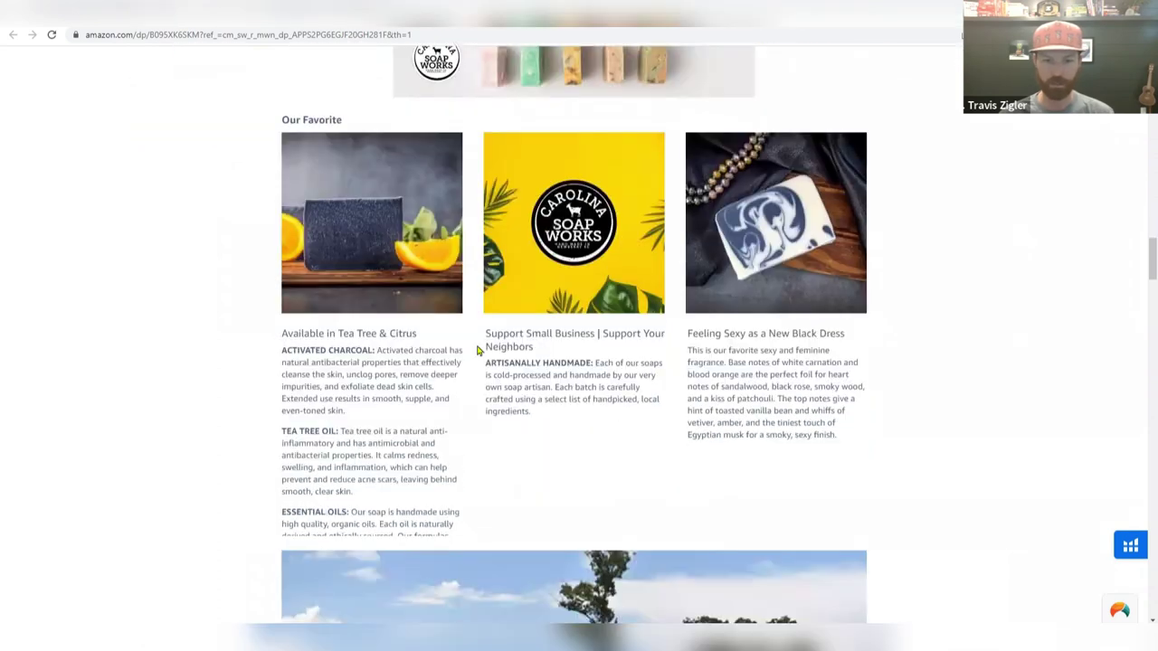
pyautogui.tripleClick(477, 347)
pyautogui.keyDown('shift'); pyautogui.click(588, 410); pyautogui.keyUp('shift')
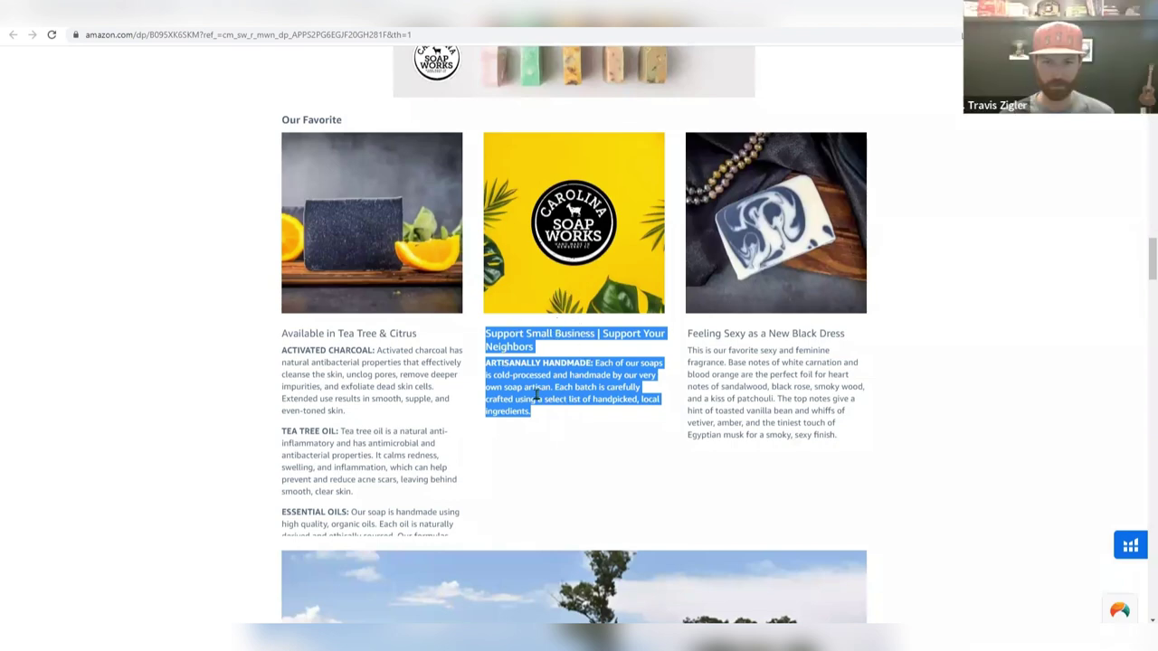
# Examine the goat pasture photo, the scent comparison table and the Keep Calm & Wash It Off banner.
pyautogui.scroll(-8, 633, 308)
pyautogui.scroll(4, 669, 303)
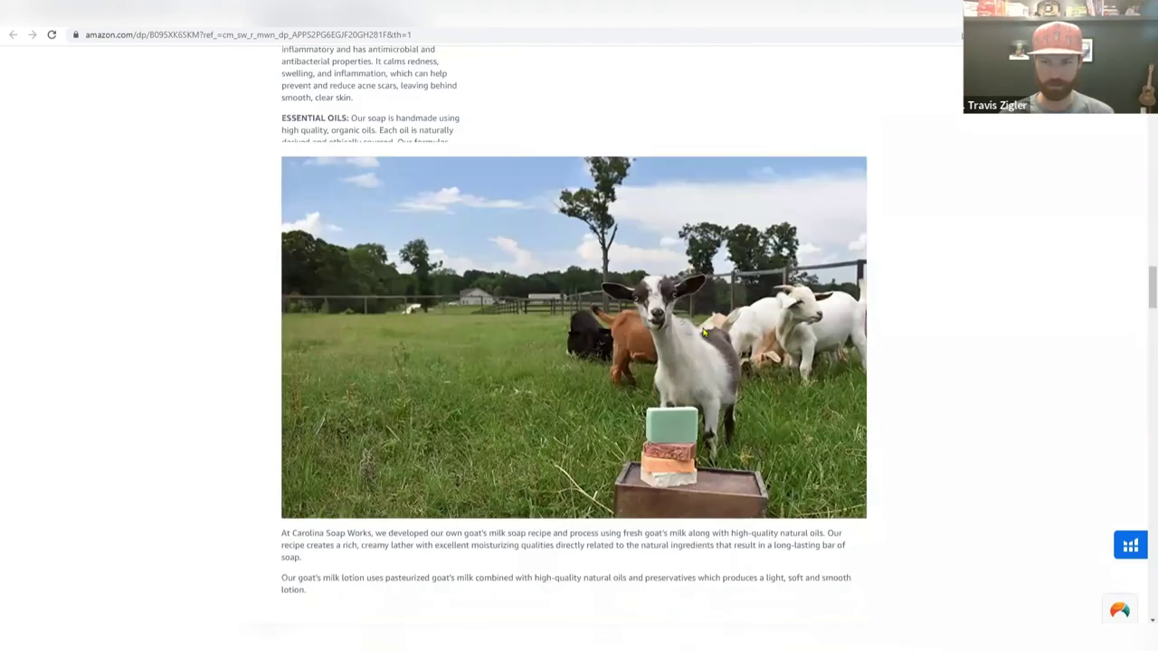
pyautogui.scroll(-5, 665, 340)
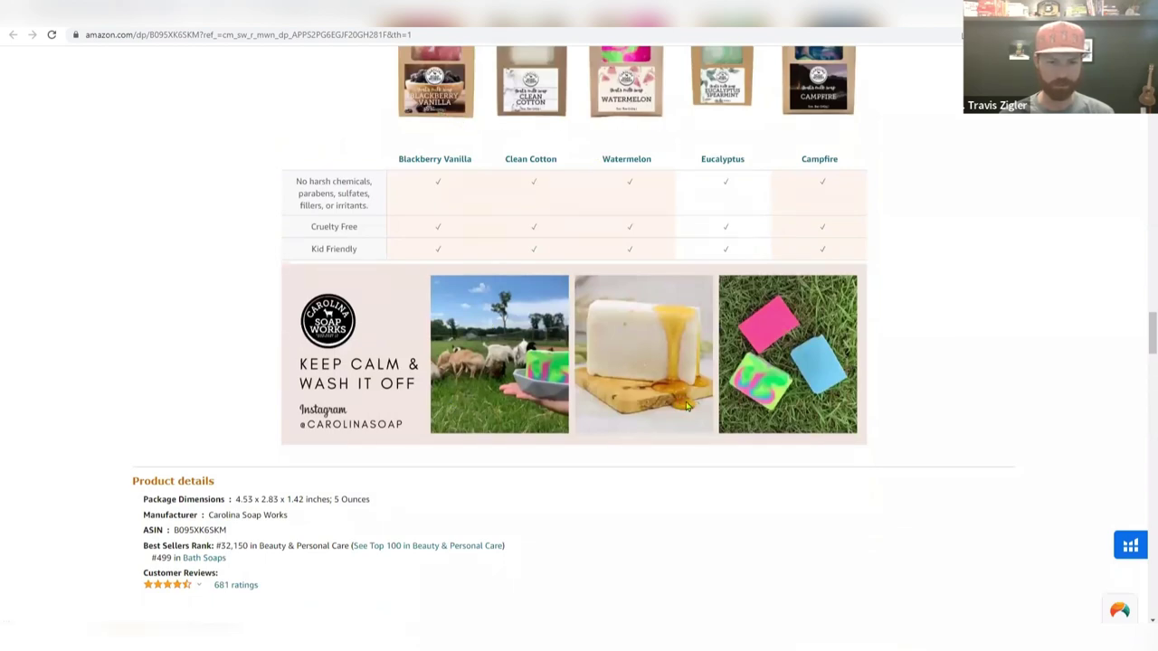
pyautogui.scroll(3, 570, 420)
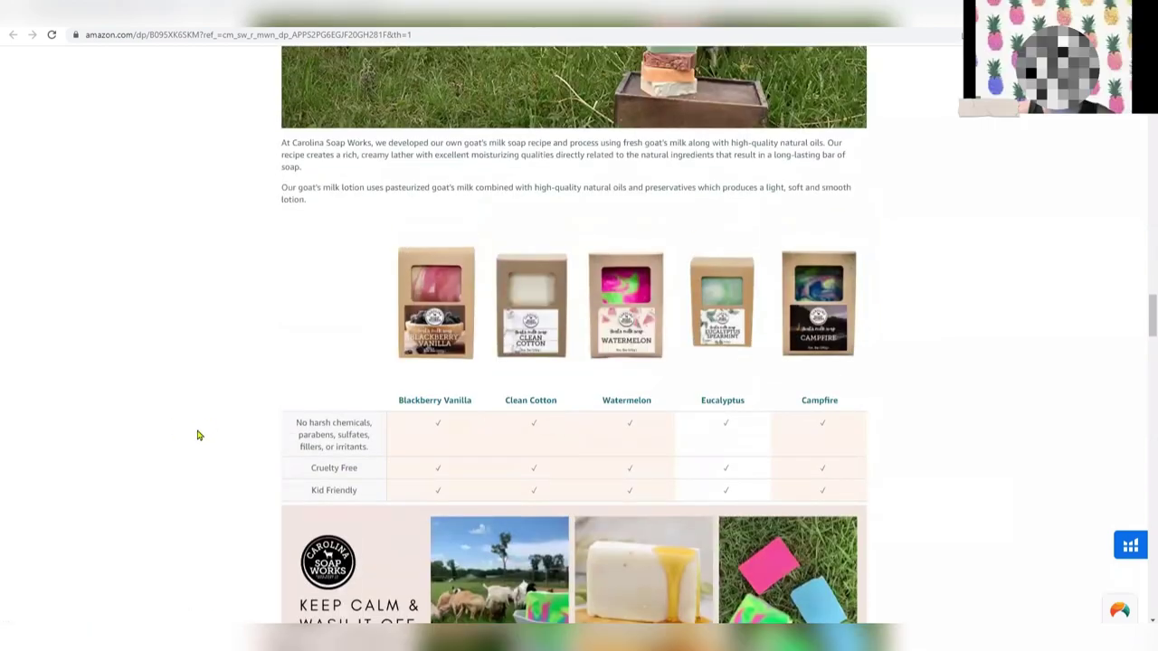
pyautogui.scroll(-4, 198, 435)
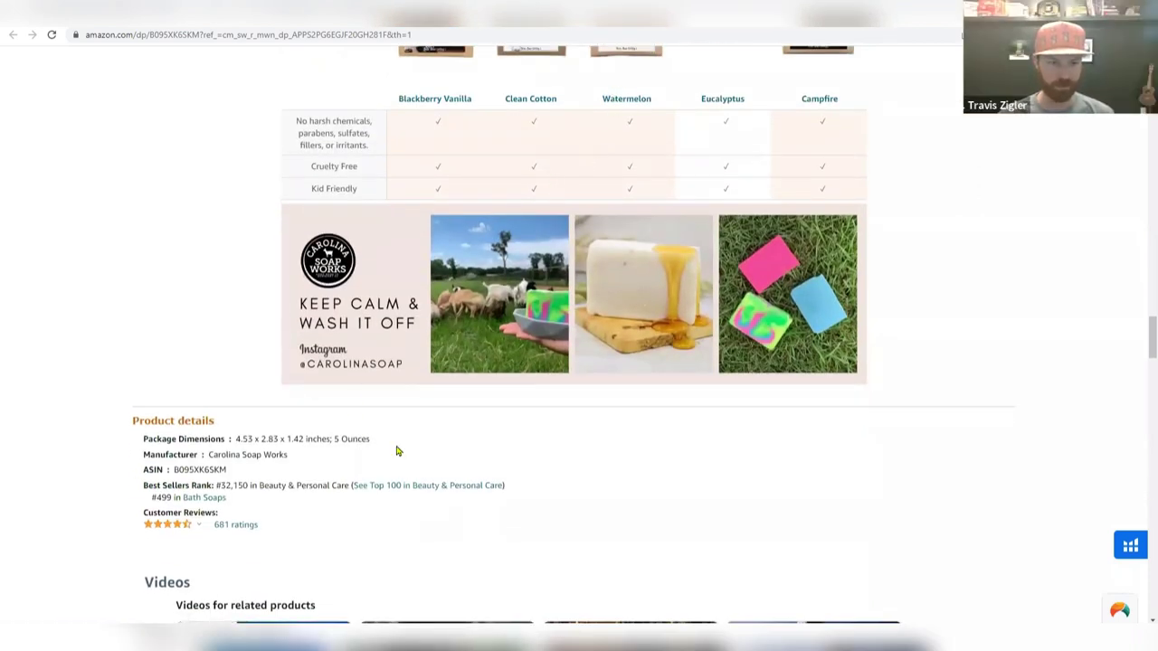
# Look over the listing's related product videos and the sponsored related products beneath the product details.
pyautogui.scroll(-5, 399, 449)
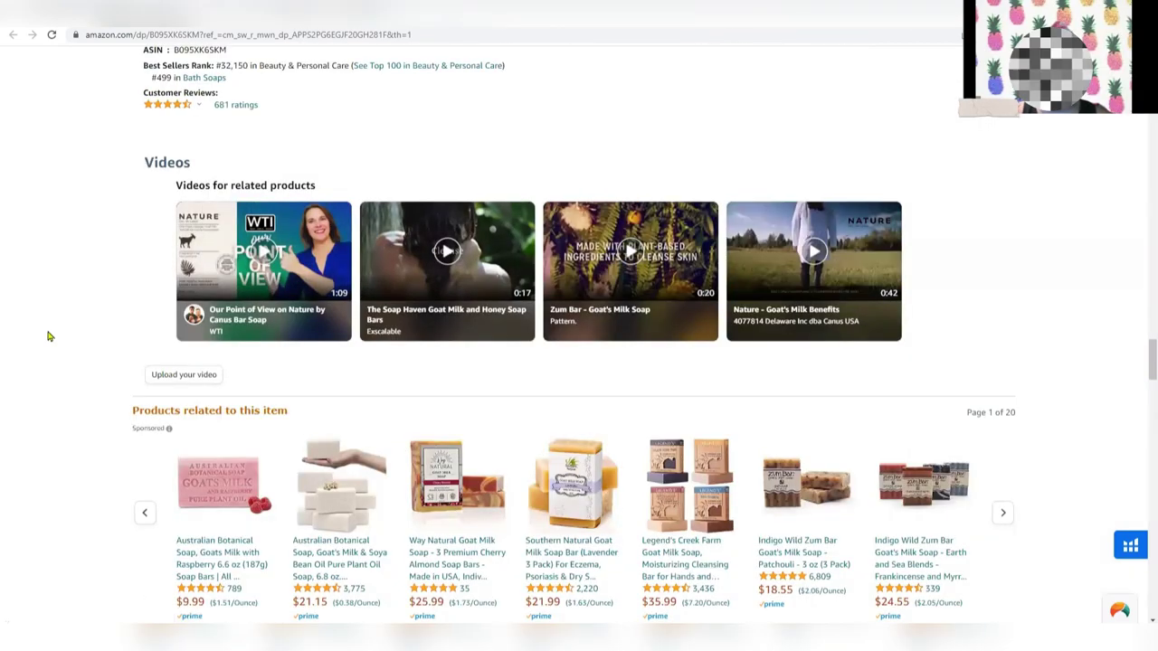
pyautogui.scroll(-3, 47, 336)
pyautogui.scroll(-3, 47, 336)
pyautogui.press('Home')
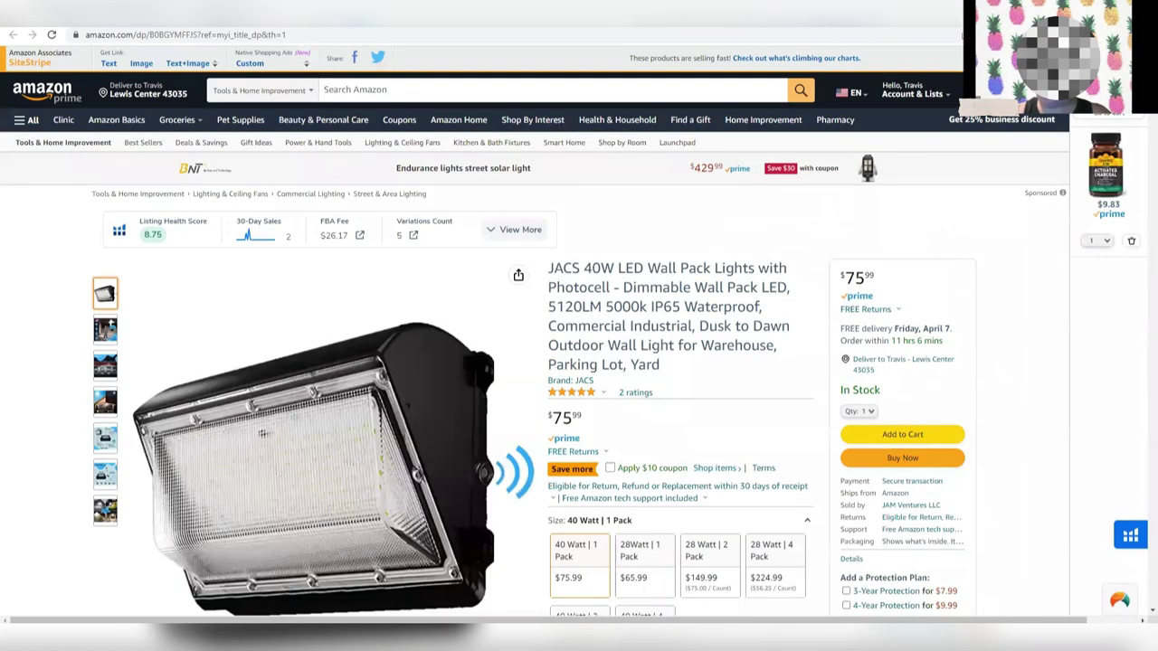
# Return to ZonGuru and load all keywords from the Goat Milk Soap Keywords on Fire session into the optimizer.
pyautogui.hotkey('alt', 'Tab')
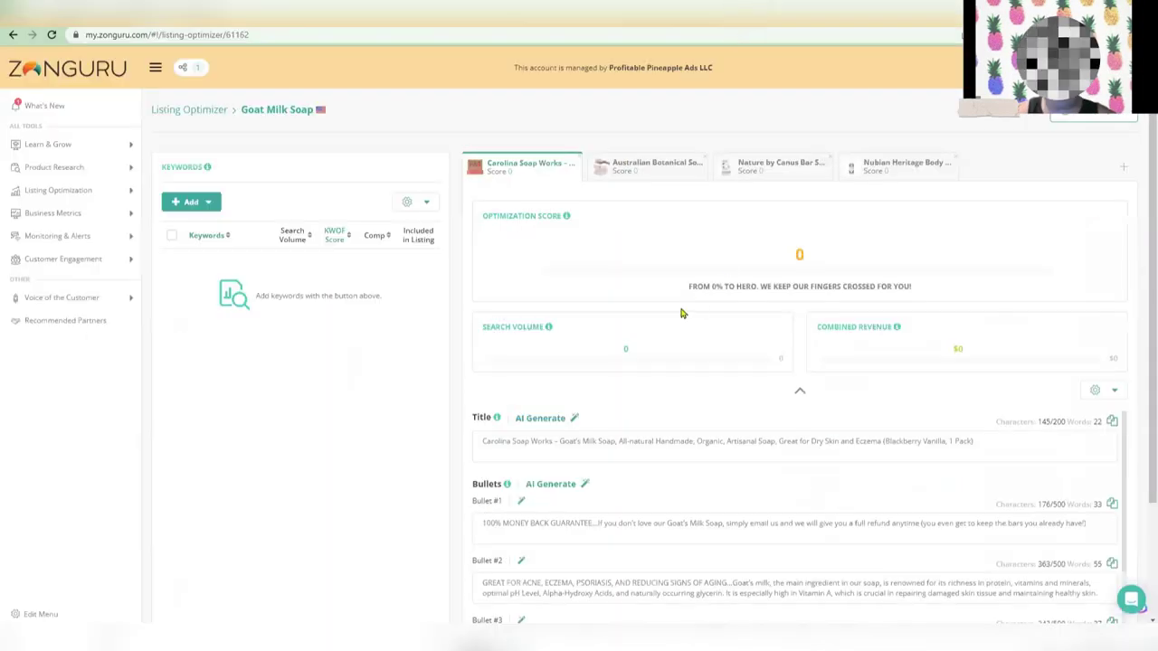
pyautogui.click(199, 205)
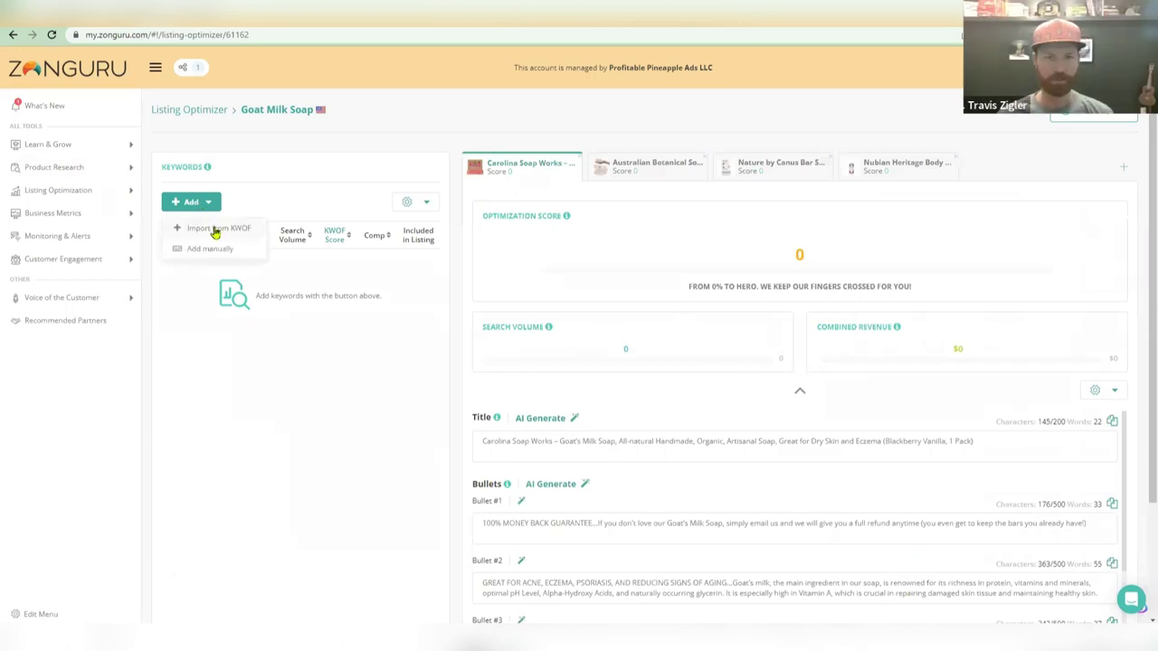
pyautogui.click(214, 227)
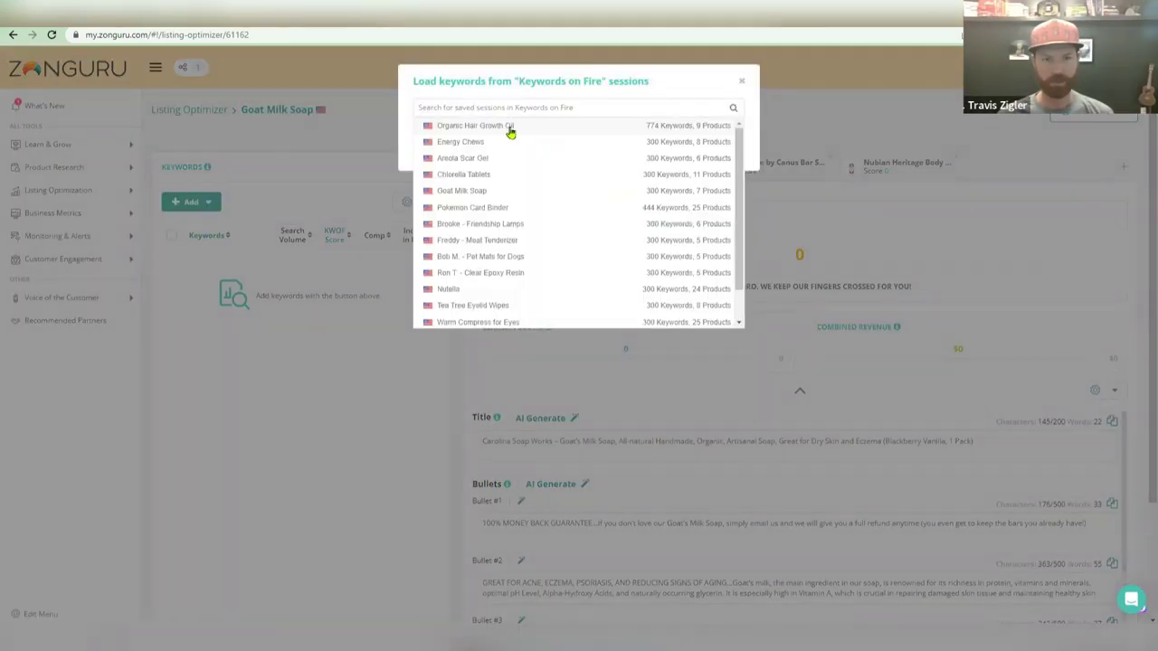
pyautogui.click(502, 190)
pyautogui.click(513, 148)
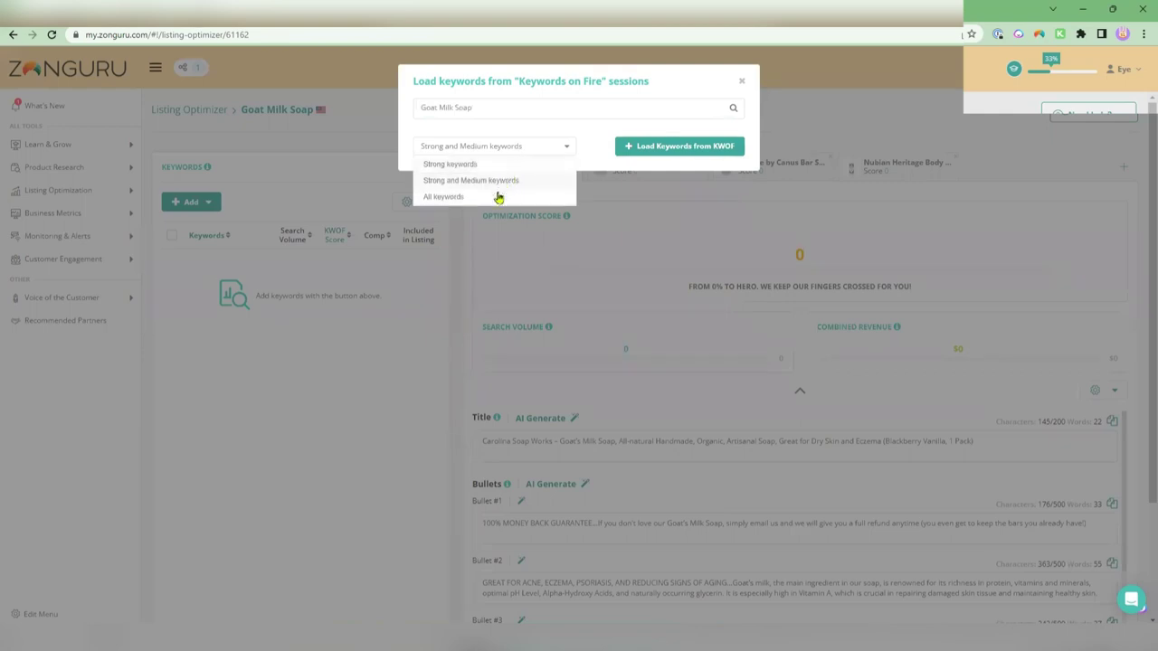
pyautogui.click(498, 197)
pyautogui.click(638, 146)
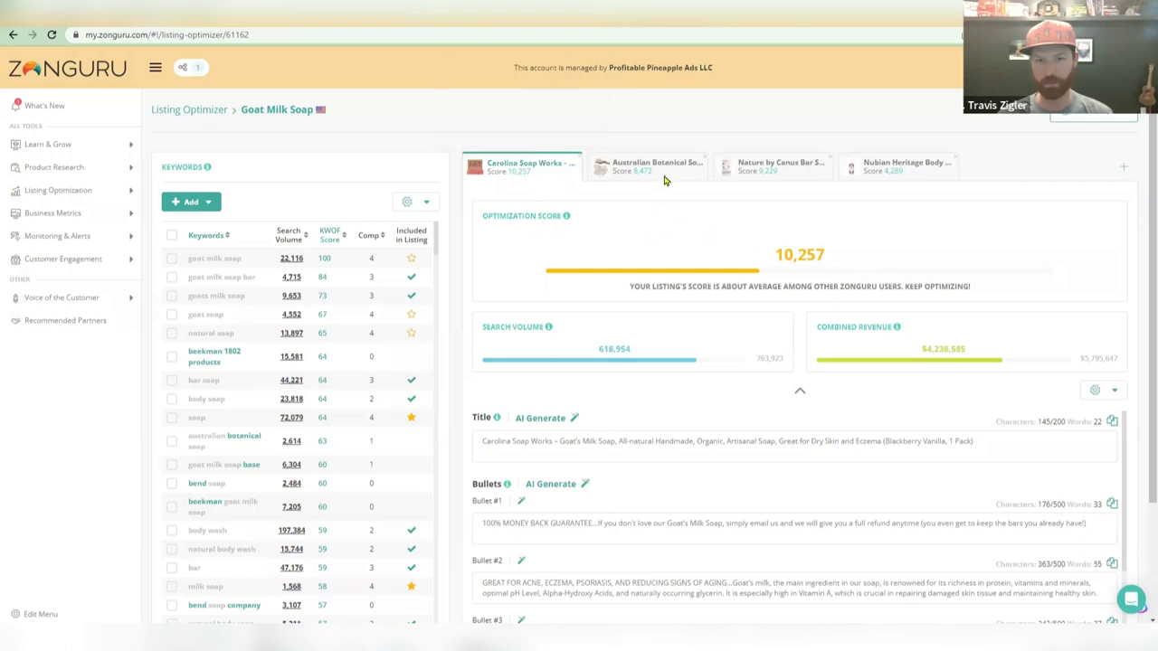
# Check the Australian Botanical Soap competitor's score and review the Carolina Soap Works title, bullets, description and search terms.
pyautogui.moveTo(662, 181)
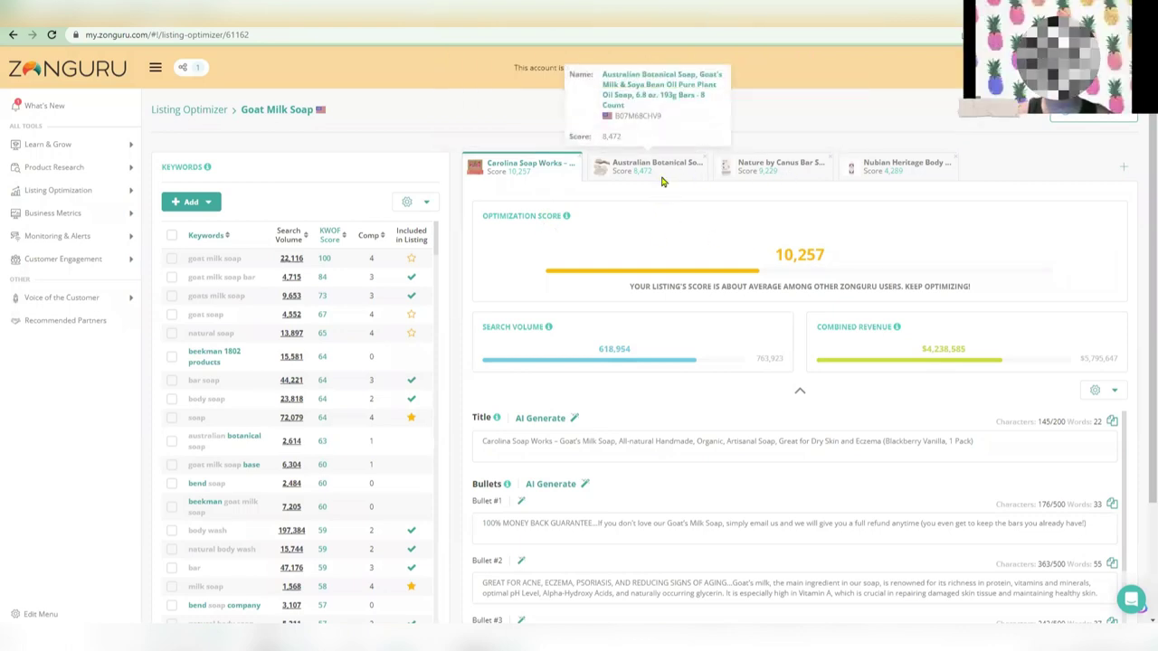
pyautogui.scroll(-3, 620, 351)
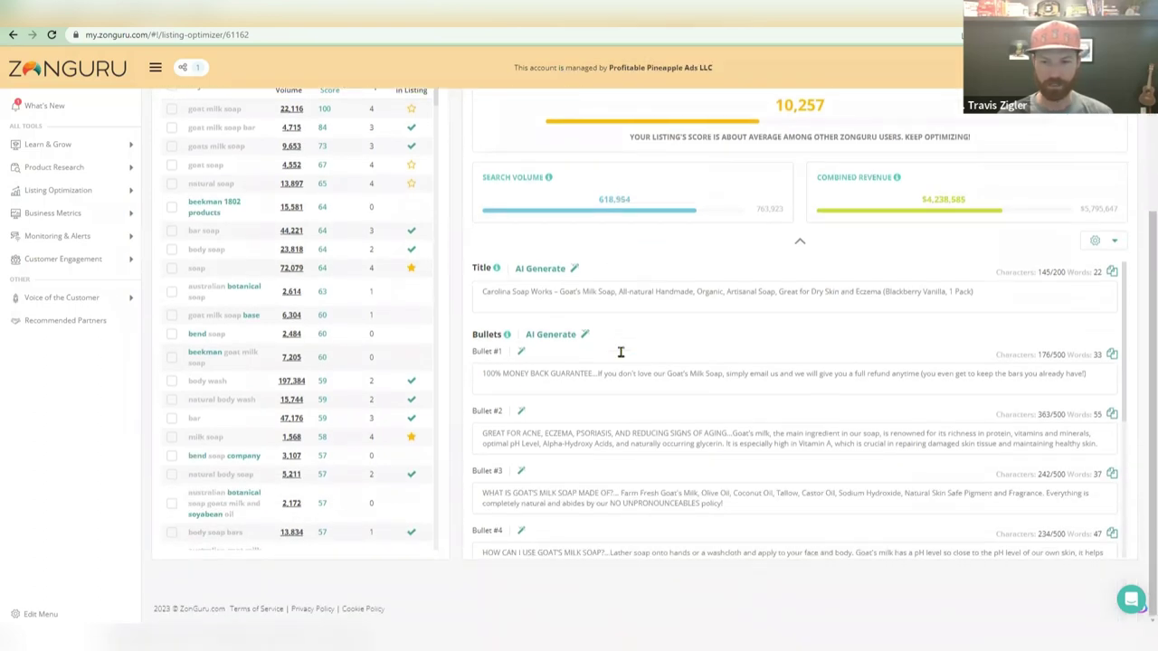
pyautogui.scroll(-5, 905, 465)
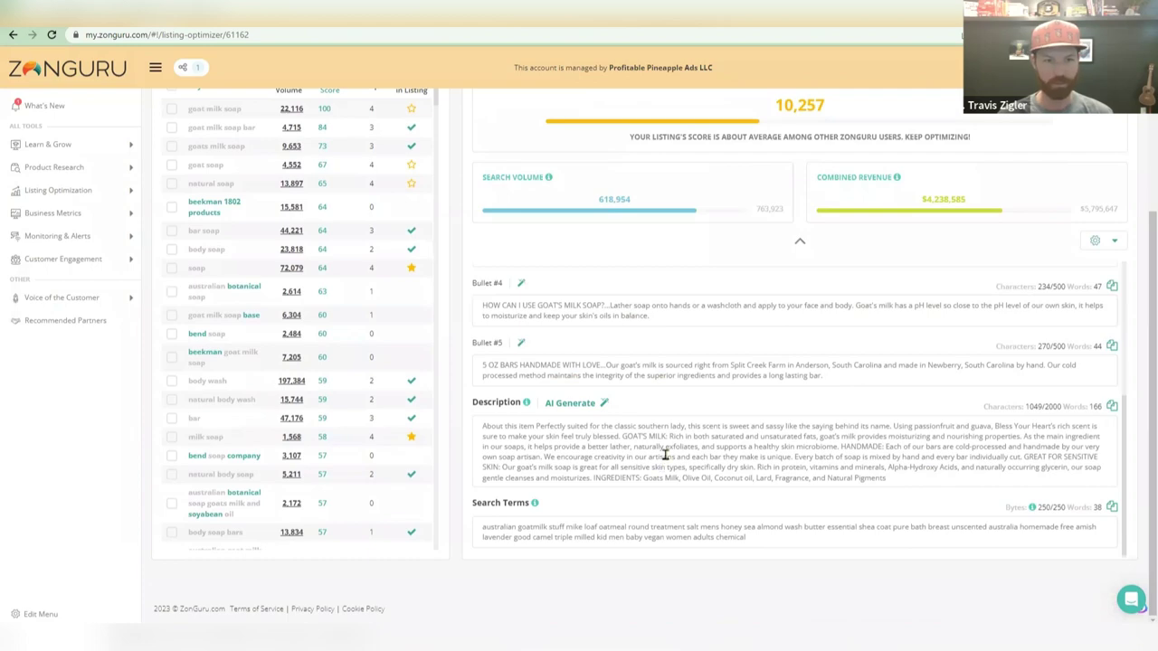
pyautogui.scroll(2, 712, 346)
pyautogui.scroll(6, 712, 346)
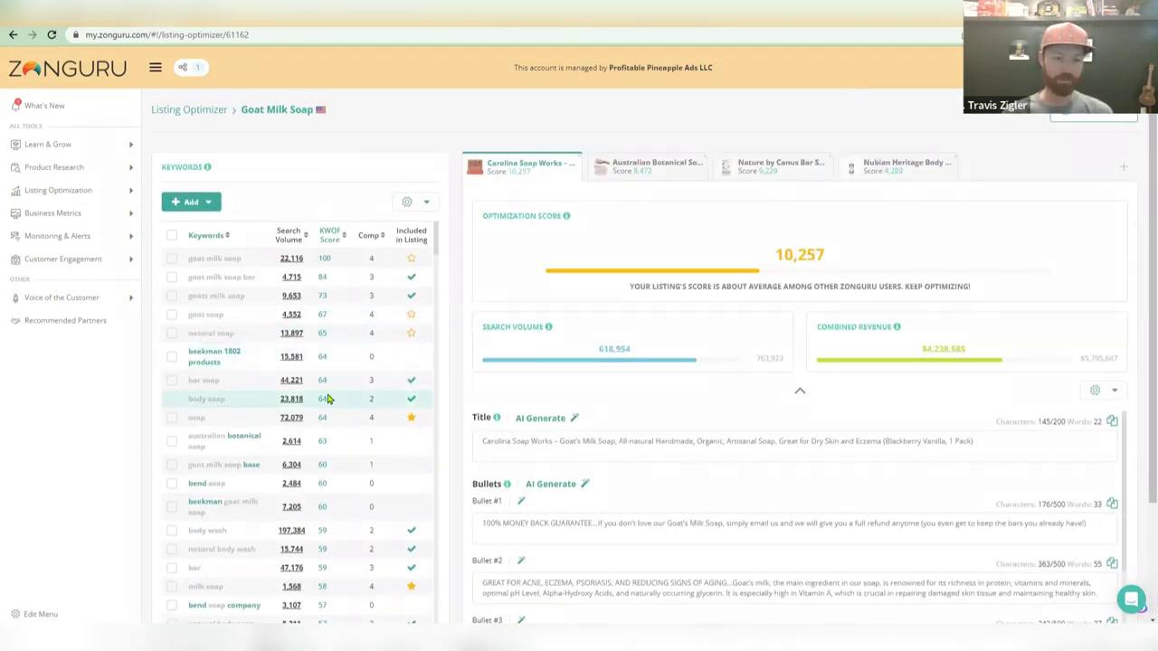
# Review the imported goat milk soap keywords and sort them by search volume.
pyautogui.scroll(-3, 329, 398)
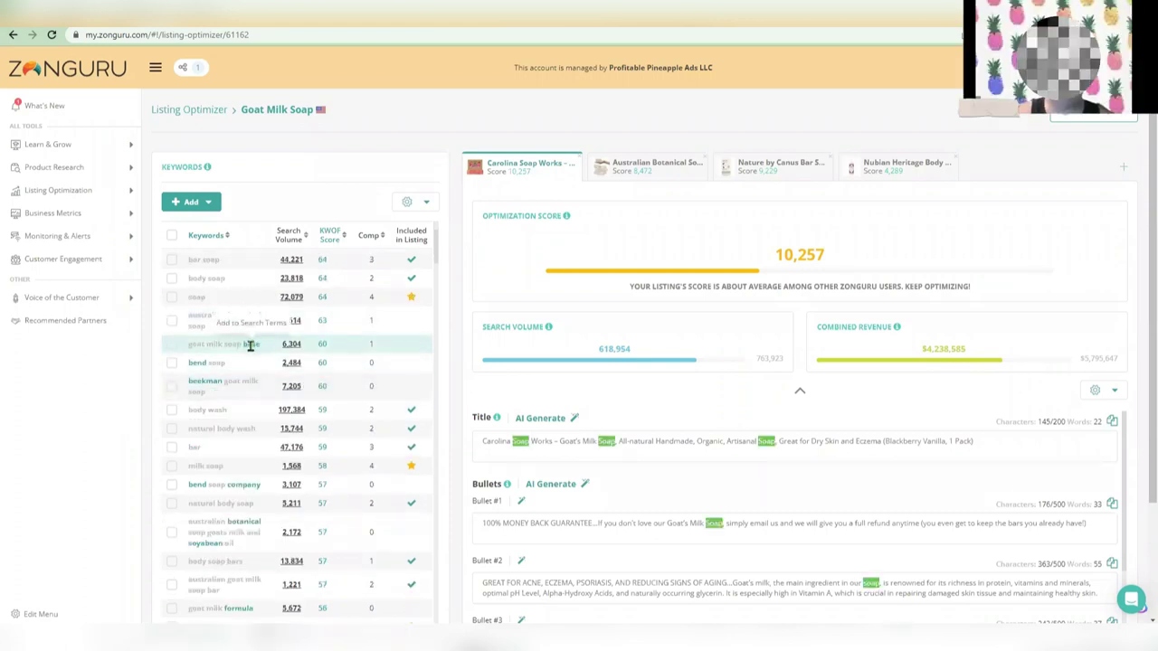
pyautogui.scroll(3, 348, 371)
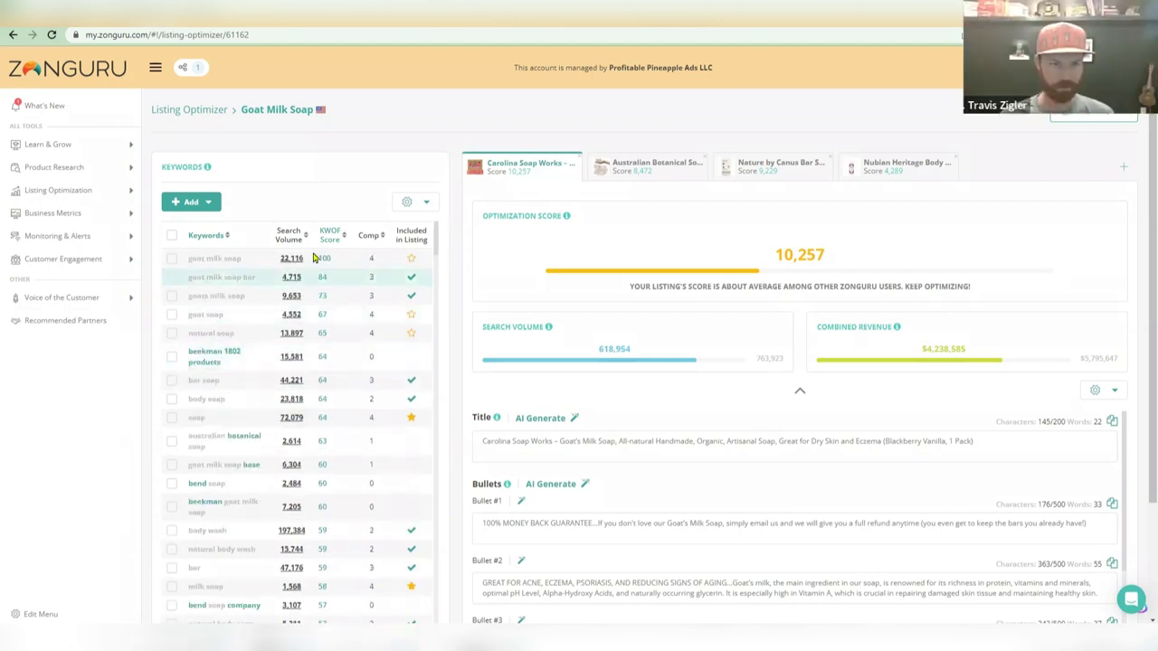
pyautogui.click(290, 237)
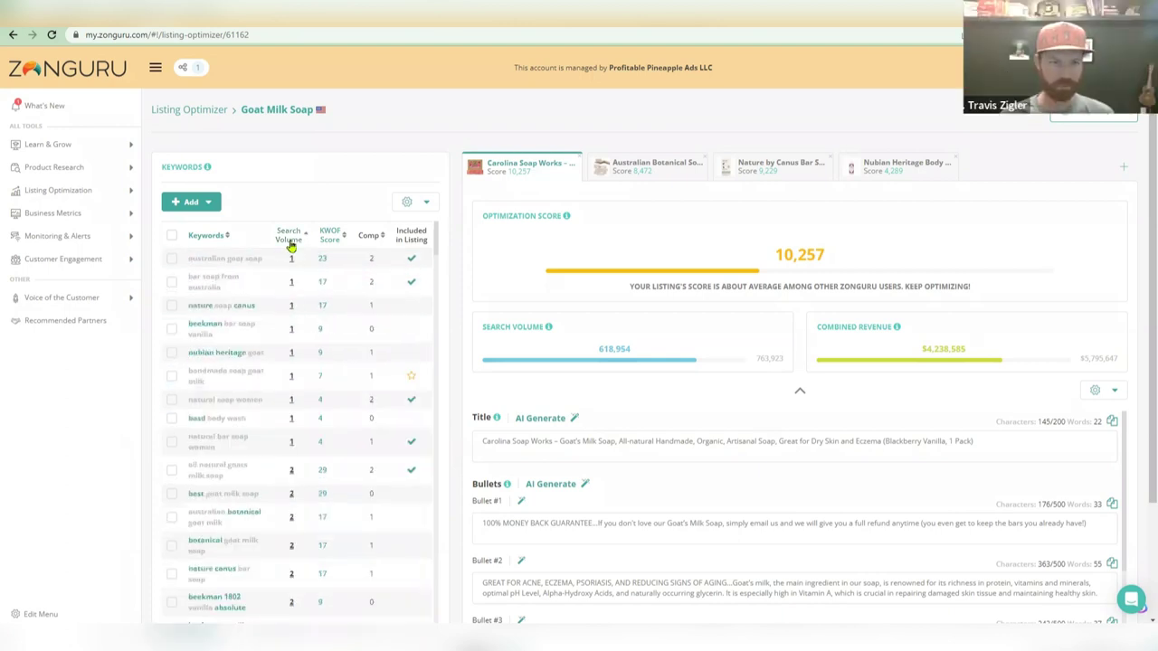
# Sort the keywords by descending search volume and look up the meaning of "botanical" on Google, returning to ZonGuru.
pyautogui.click(290, 237)
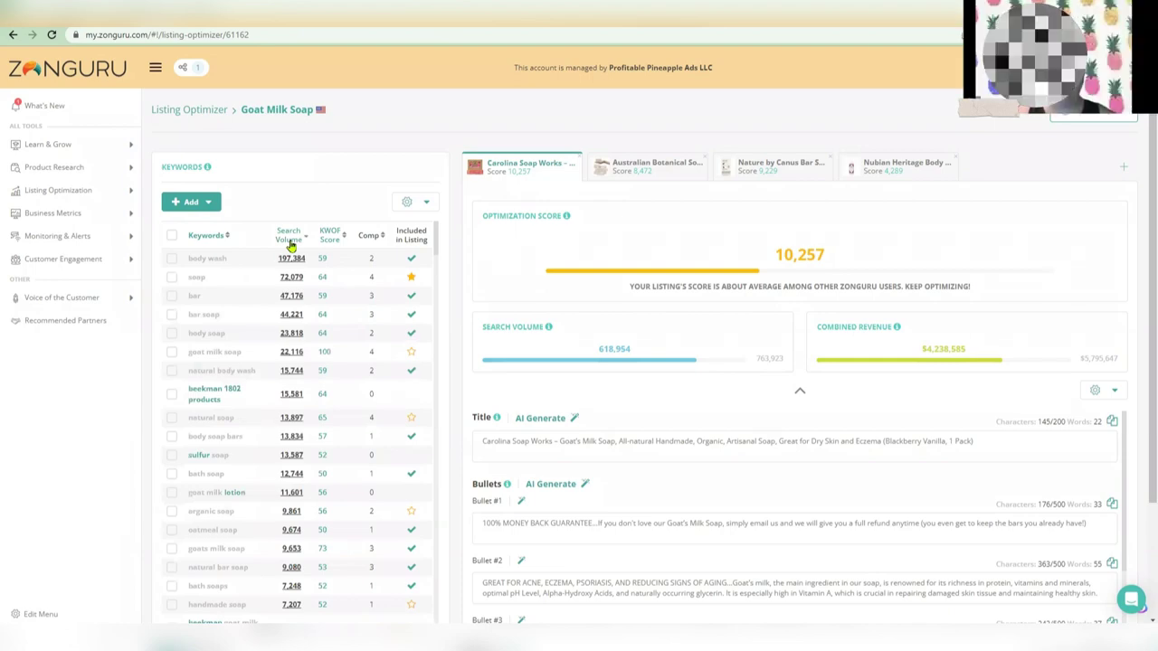
pyautogui.hotkey('ctrl', 't')
pyautogui.write('botani')
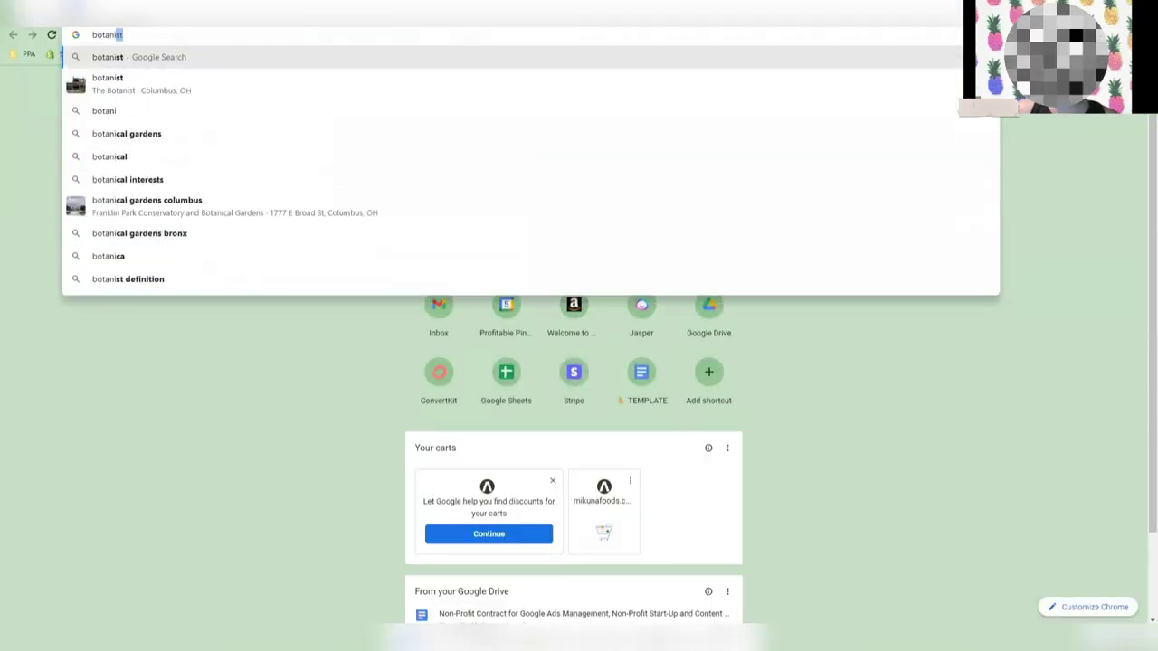
pyautogui.write('cals')
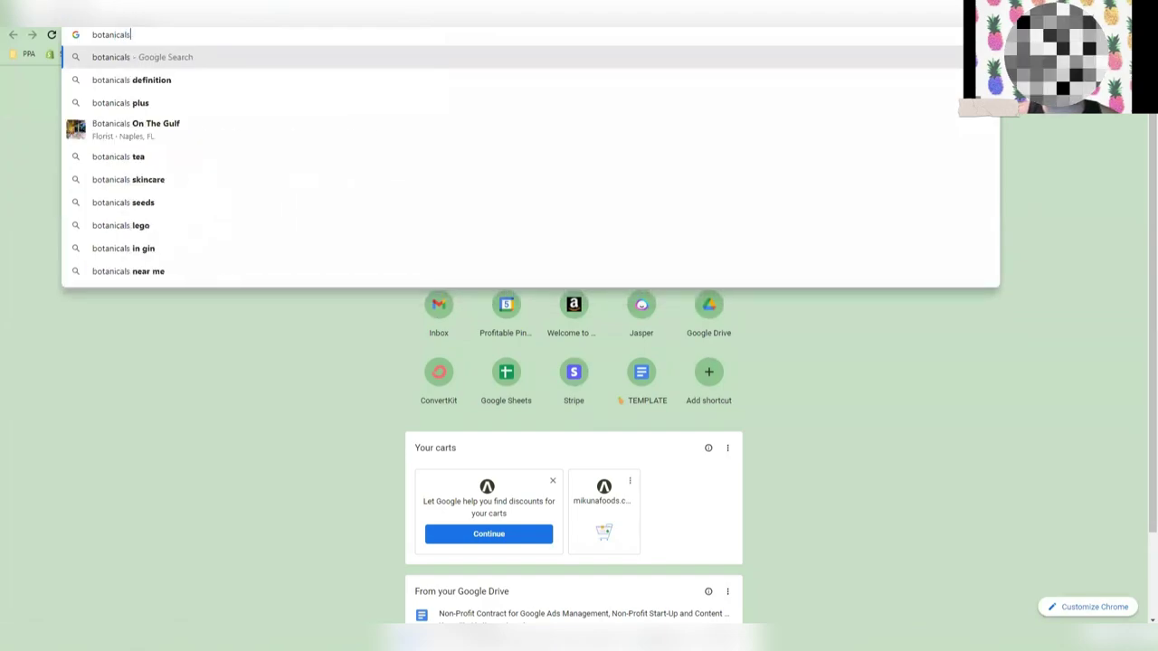
pyautogui.press('Return')
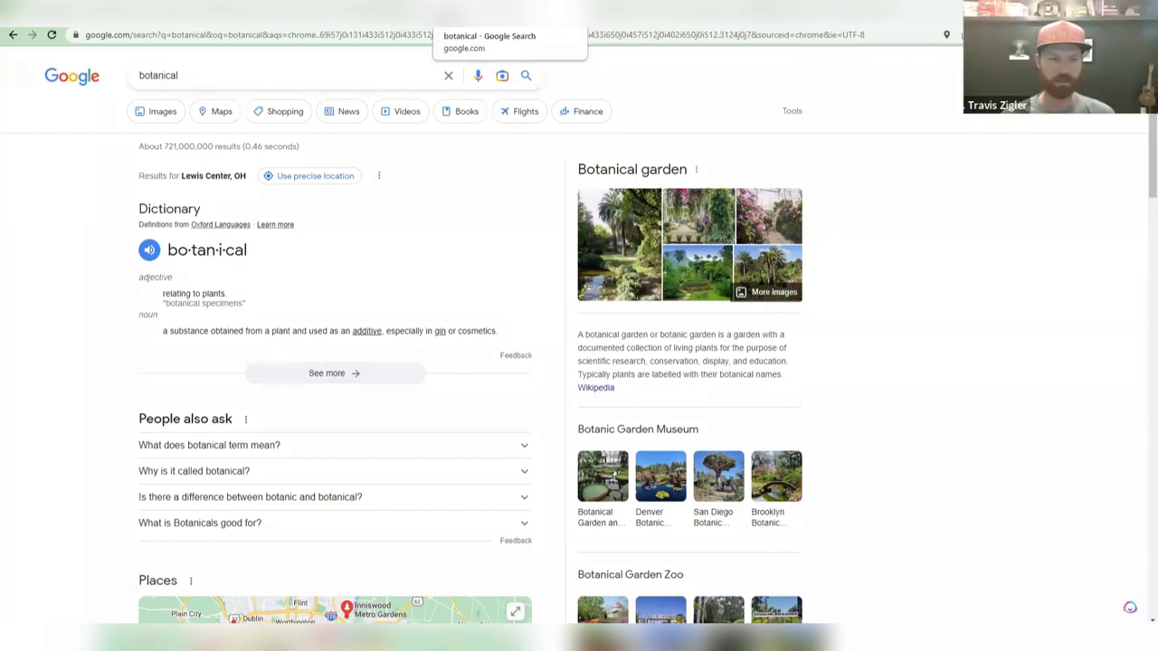
pyautogui.click(576, 4)
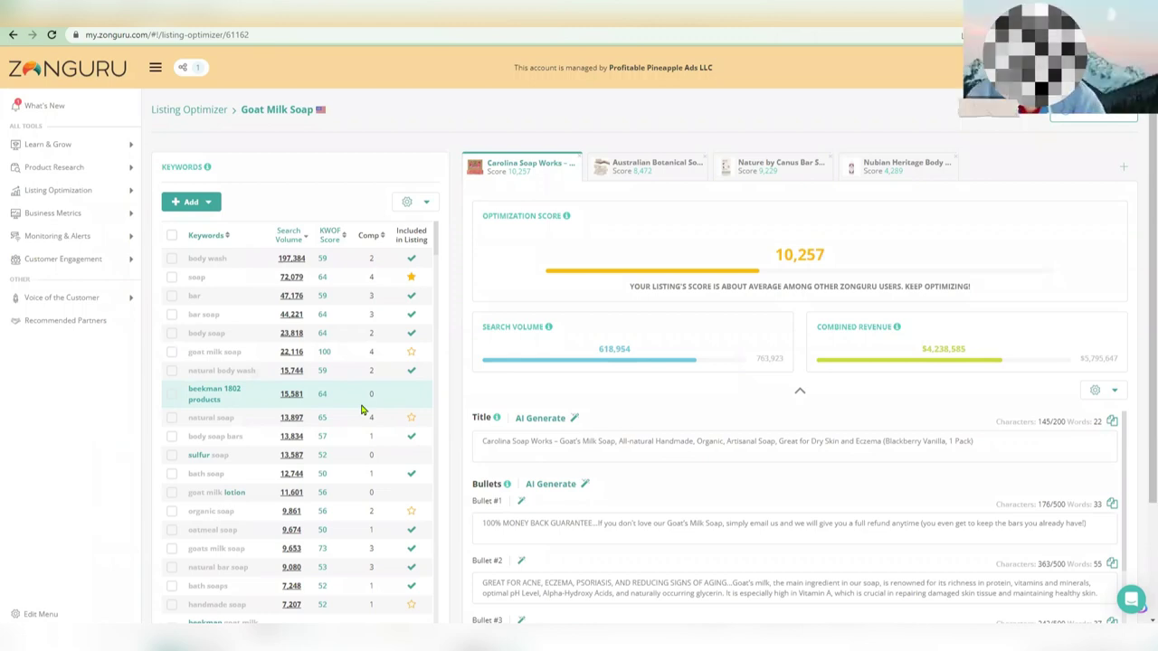
# Review the keyword list in descending search volume for relevant words missing from the Carolina Soap Works listing.
pyautogui.scroll(-1, 366, 398)
pyautogui.scroll(-2, 366, 391)
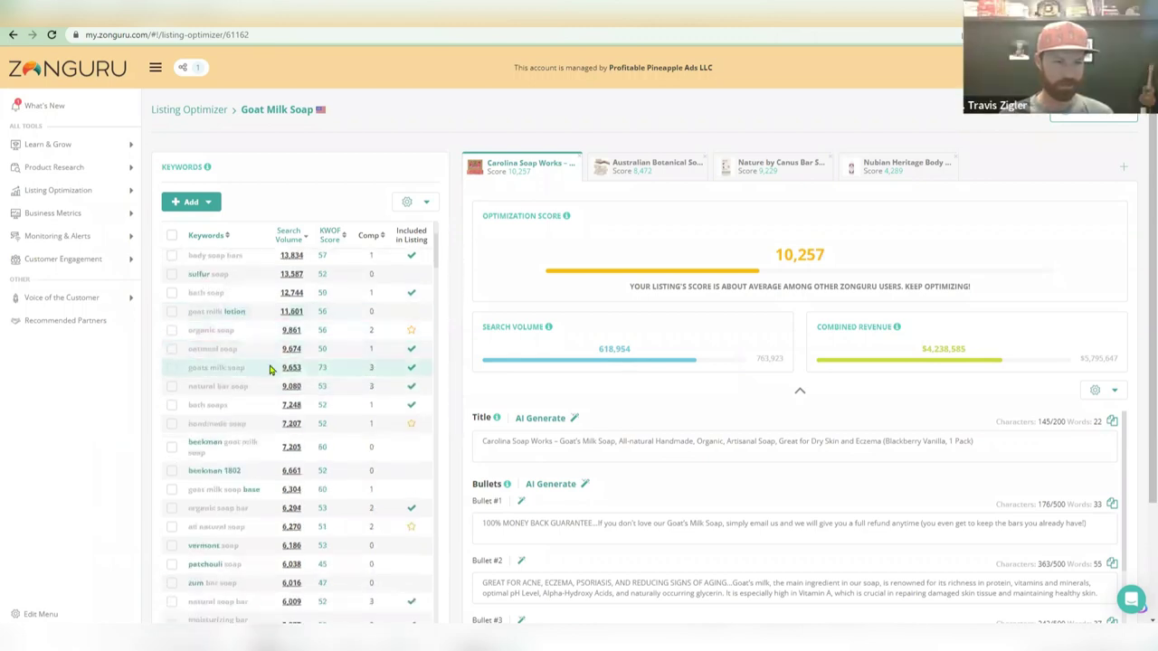
pyautogui.scroll(1, 268, 369)
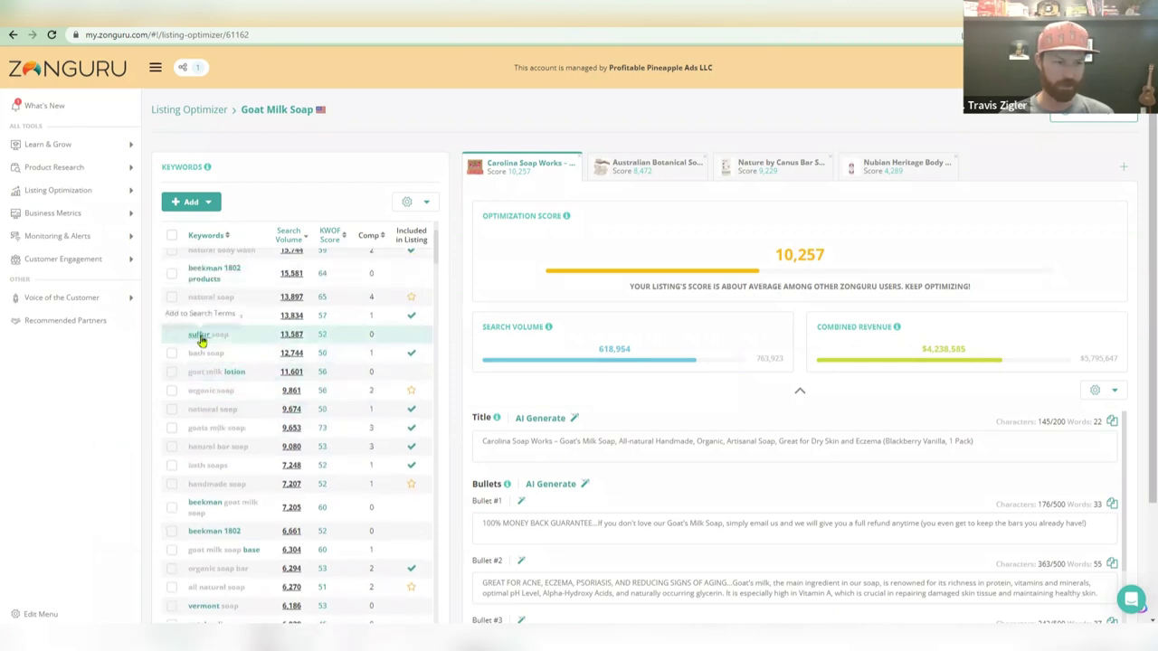
pyautogui.scroll(-4, 244, 380)
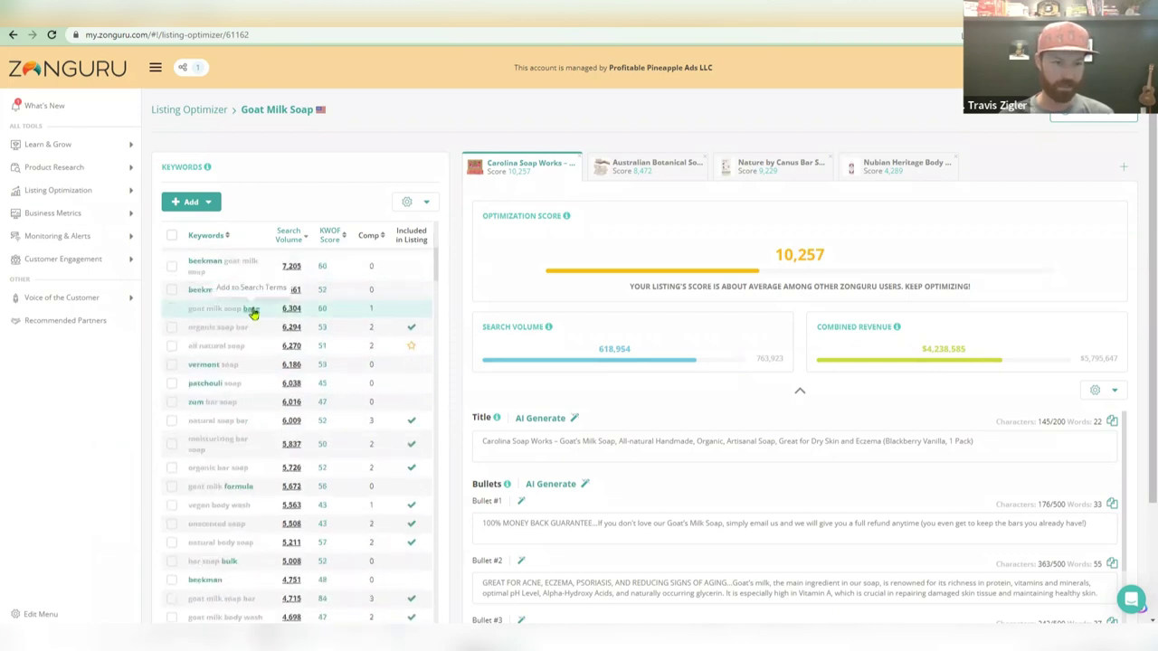
pyautogui.click(252, 313)
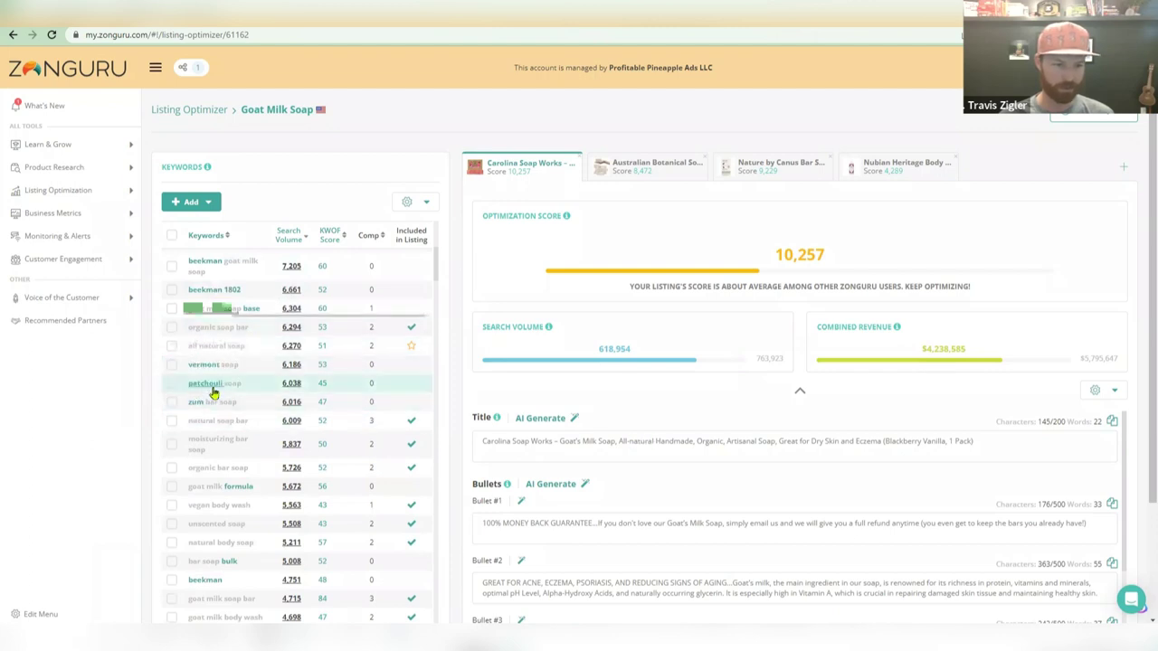
pyautogui.scroll(-2, 220, 387)
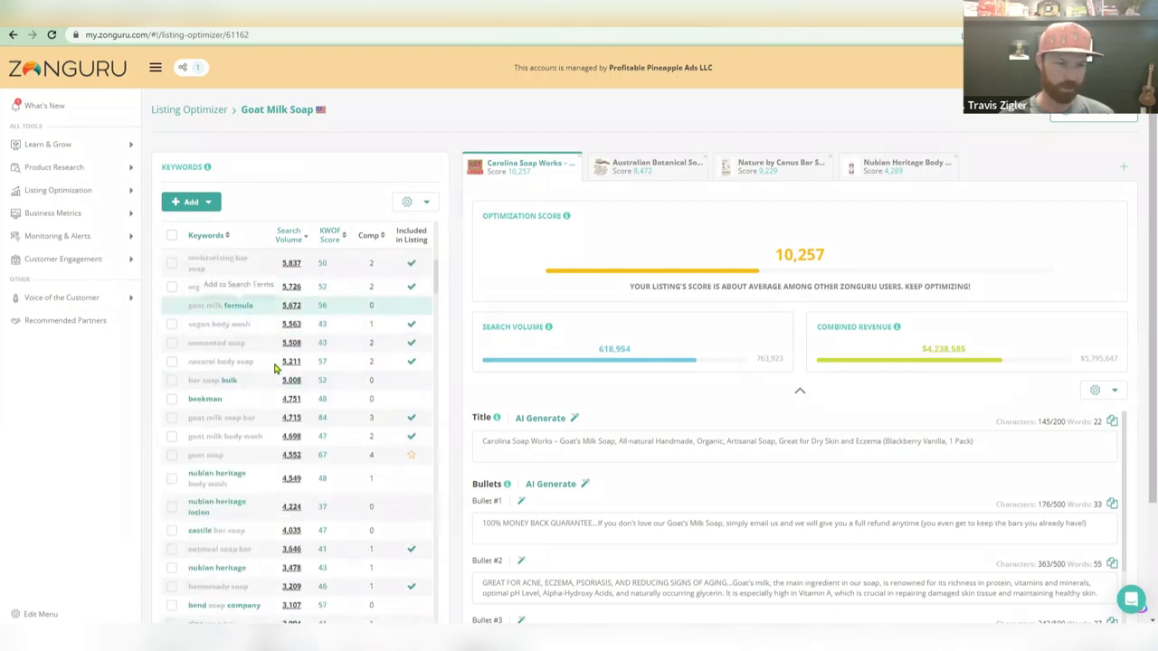
pyautogui.scroll(-1, 261, 368)
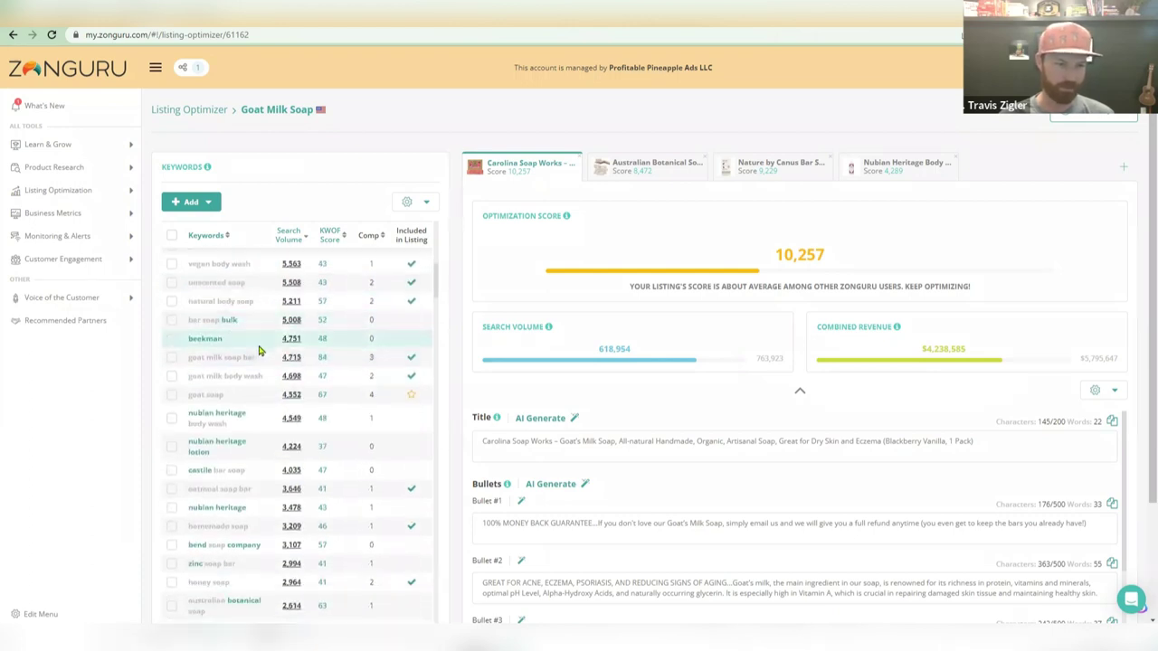
pyautogui.scroll(-1, 262, 354)
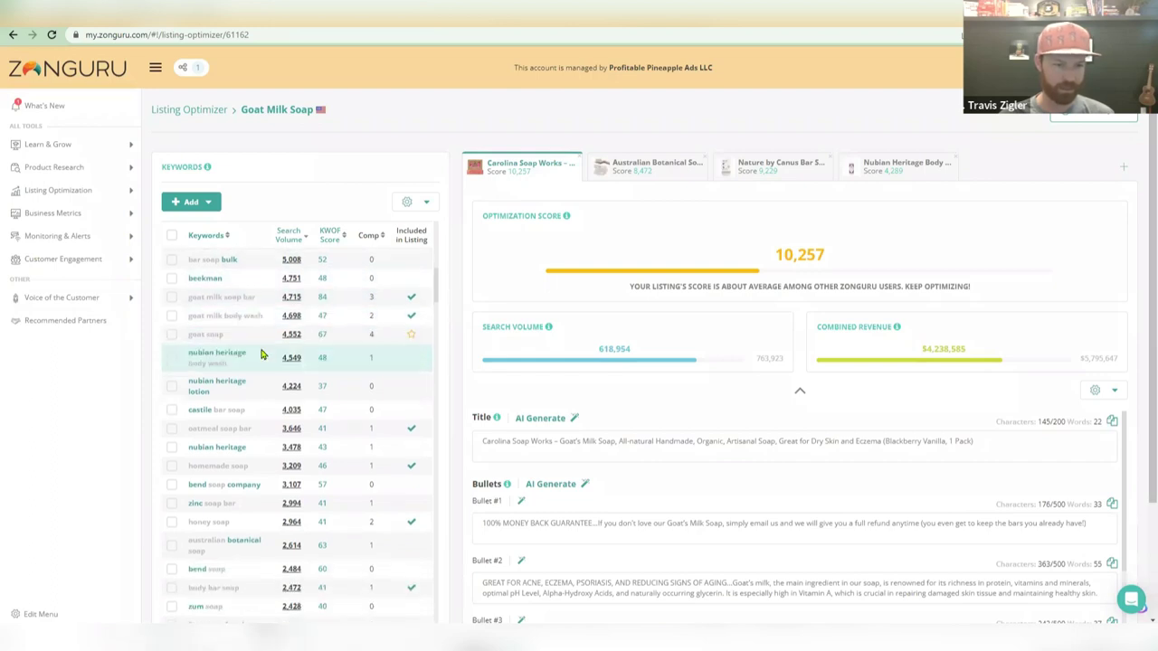
pyautogui.scroll(-2, 262, 354)
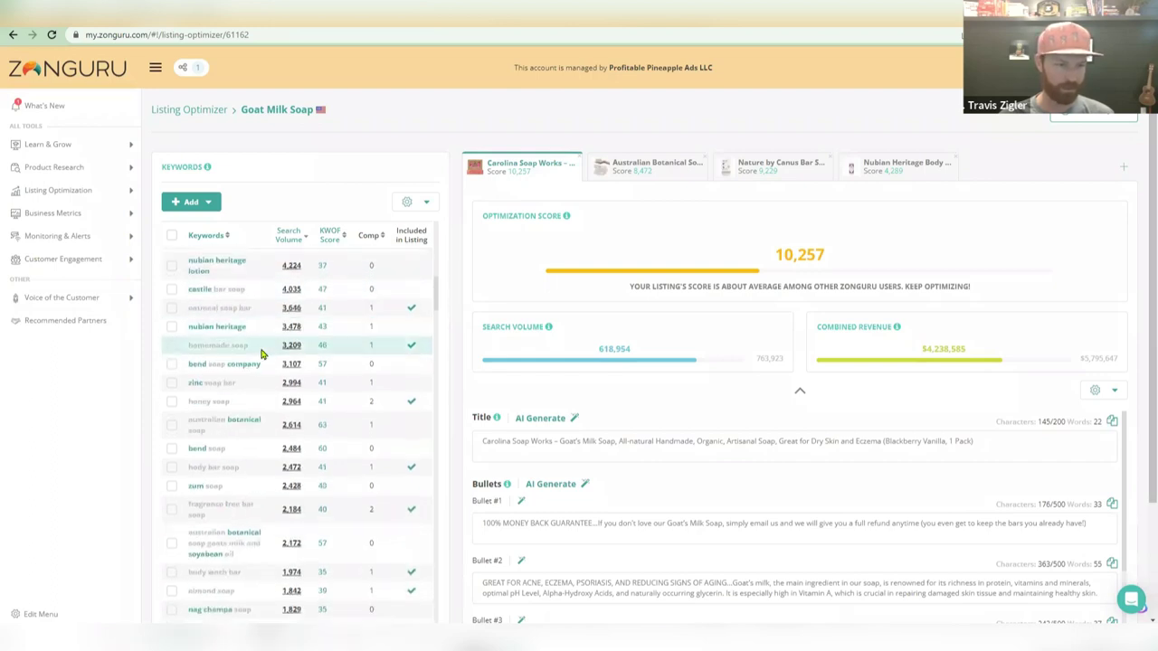
pyautogui.scroll(-3, 262, 355)
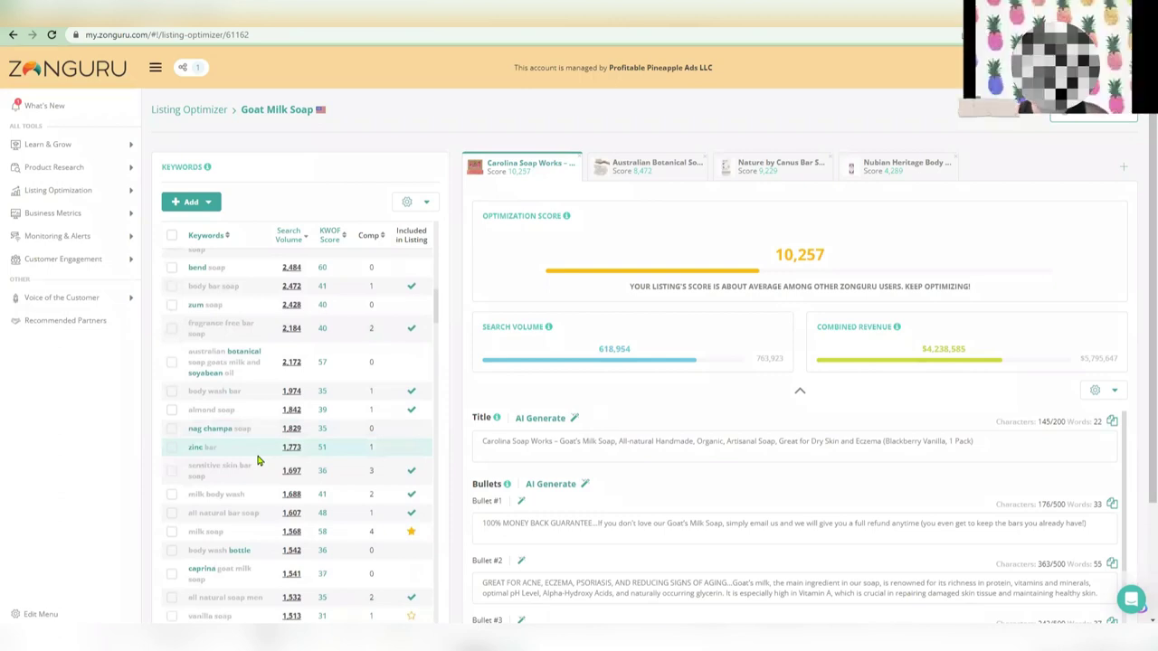
# Mark the "nag champa soap" keyword and look back over the higher-volume keywords.
pyautogui.click(172, 429)
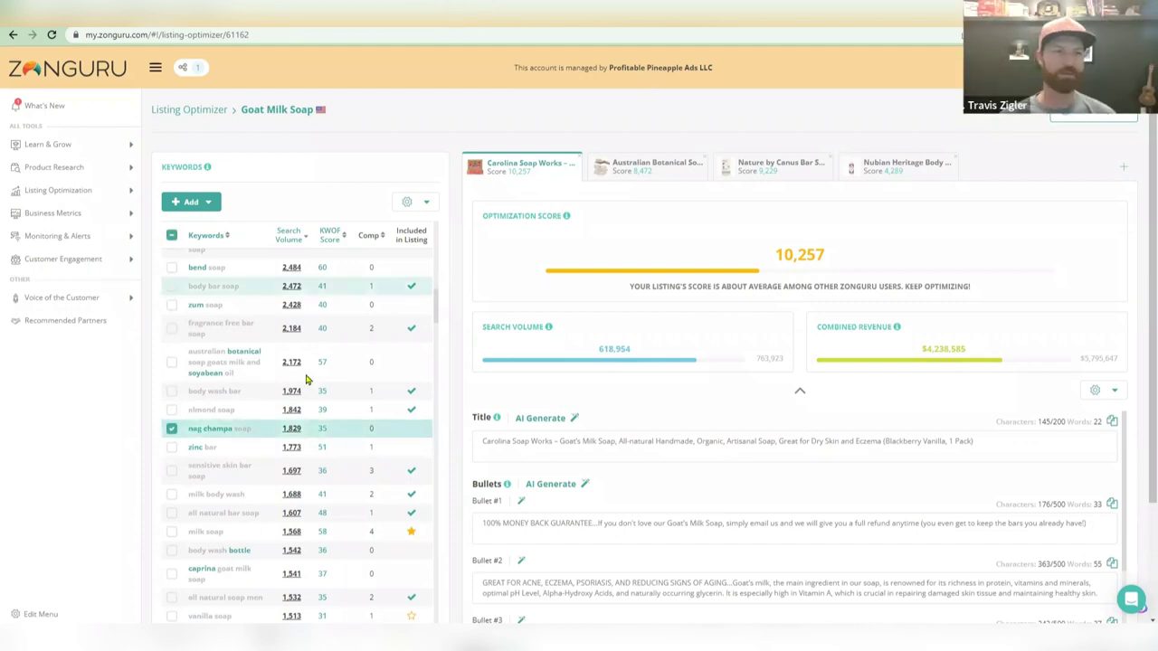
pyautogui.scroll(-2, 310, 381)
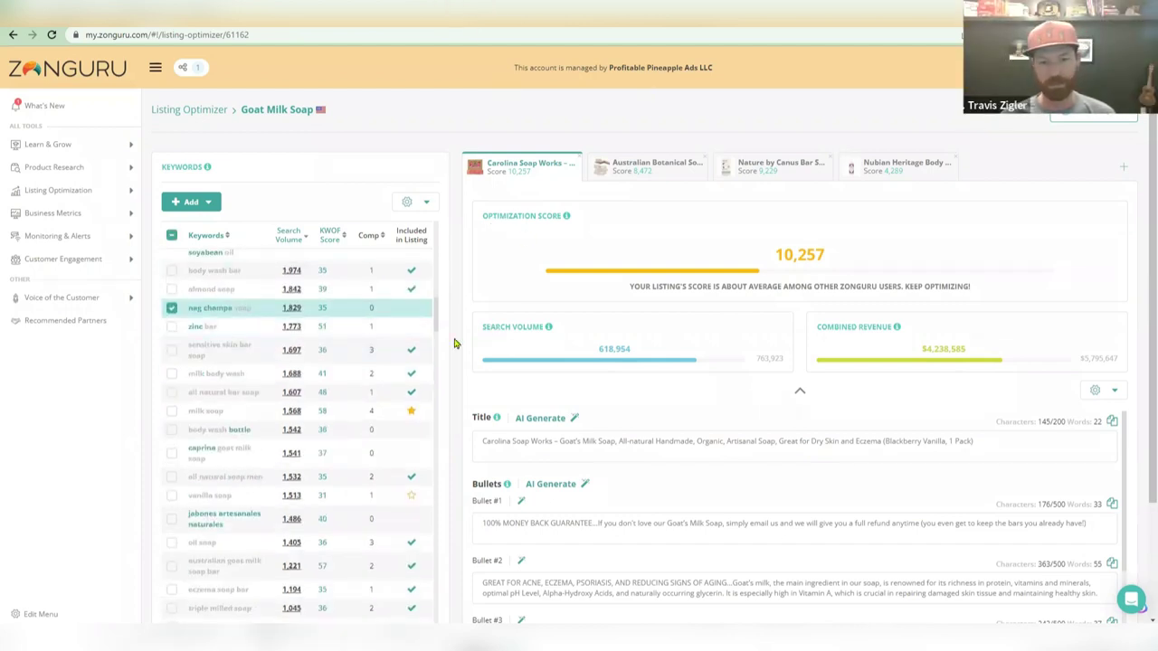
pyautogui.scroll(2, 643, 380)
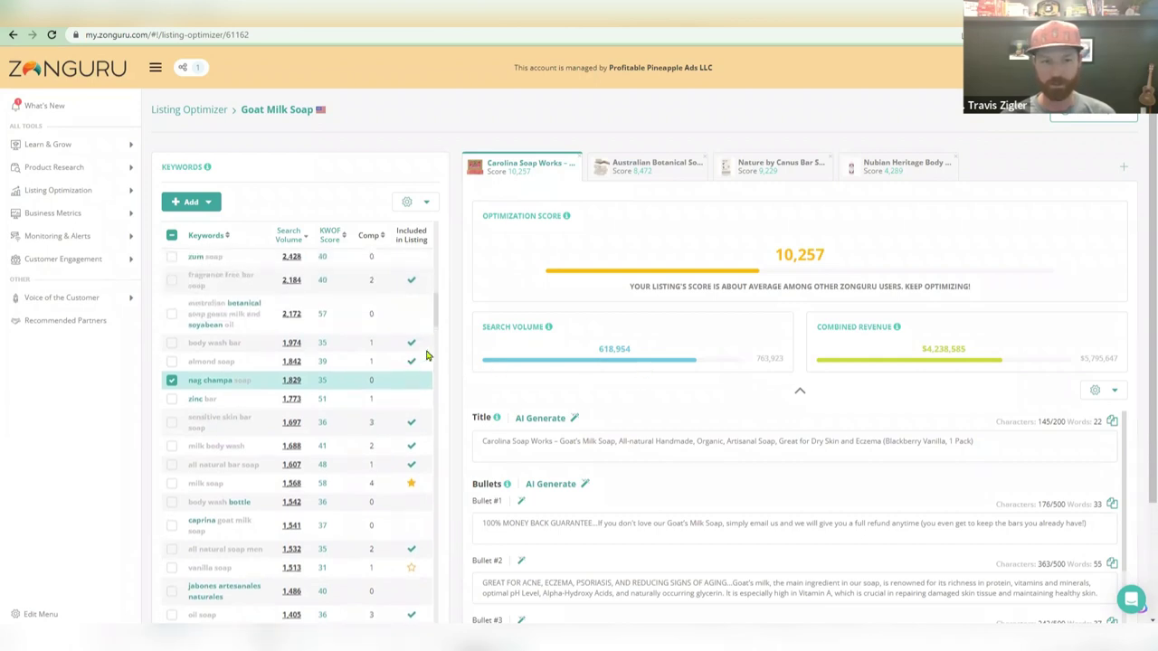
pyautogui.scroll(2, 433, 344)
pyautogui.scroll(5, 432, 345)
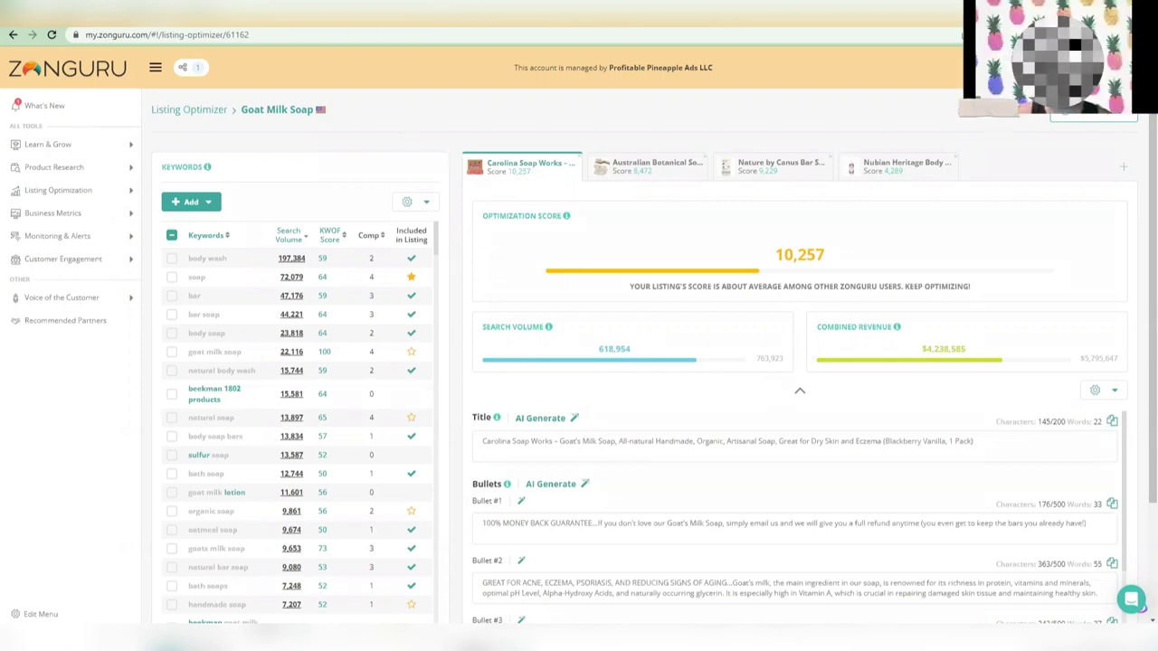
# Go back to the Listing Optimizer sessions overview and open billo.app in a new browser tab.
pyautogui.click(185, 109)
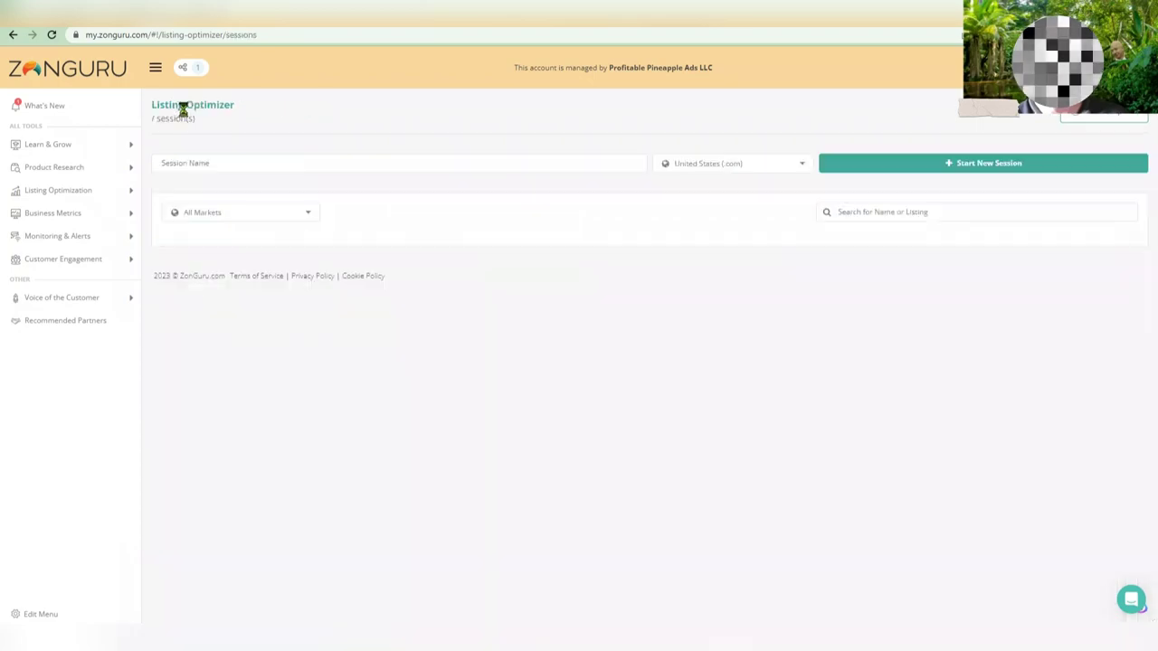
pyautogui.hotkey('ctrl', 't')
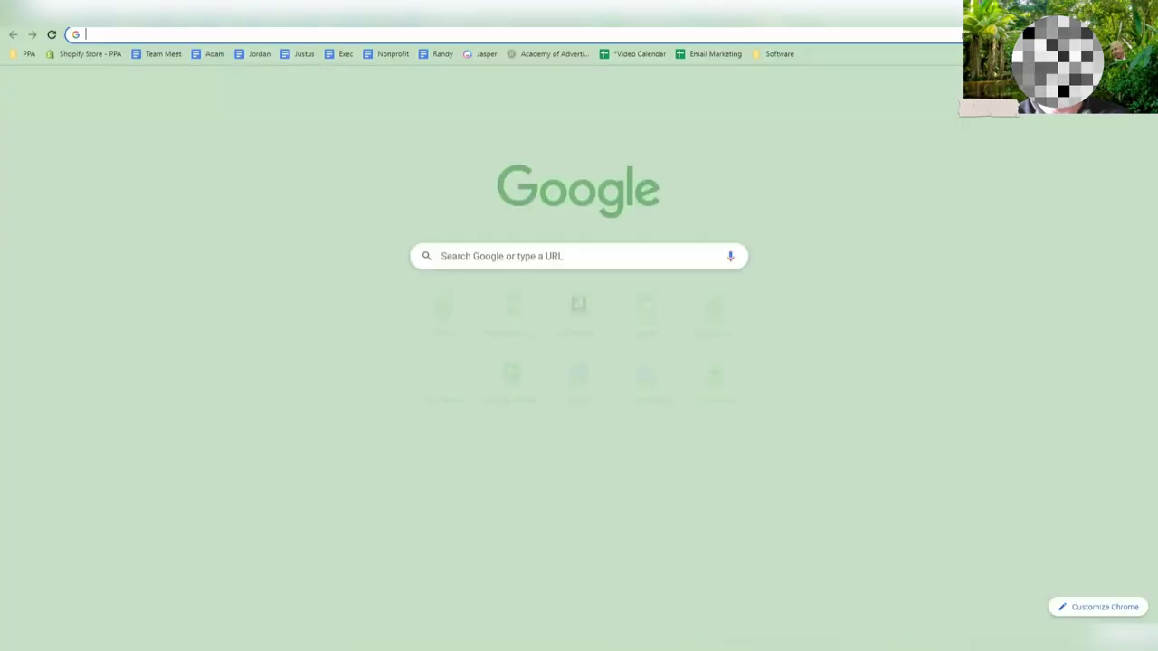
pyautogui.write('billo.app')
pyautogui.press('Return')
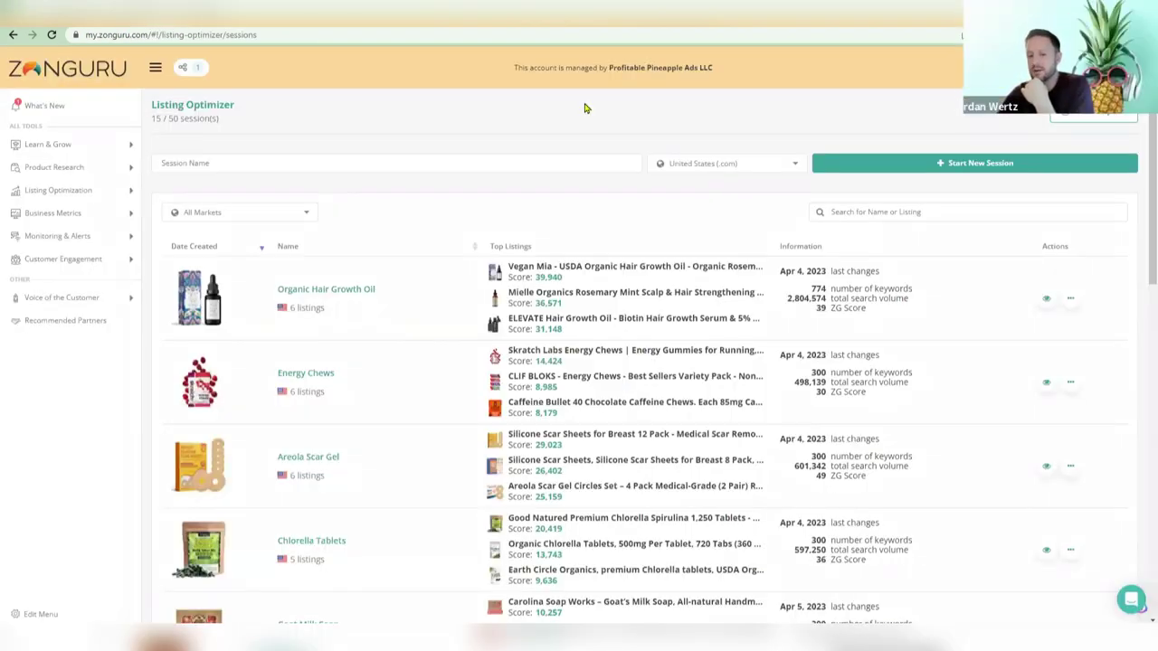
# Switch to the Amazon results for "vegan mia organics" and examine the Vegan Mia products and their packaging.
pyautogui.hotkey('alt', 'Tab')
pyautogui.hotkey('alt', 'Tab')
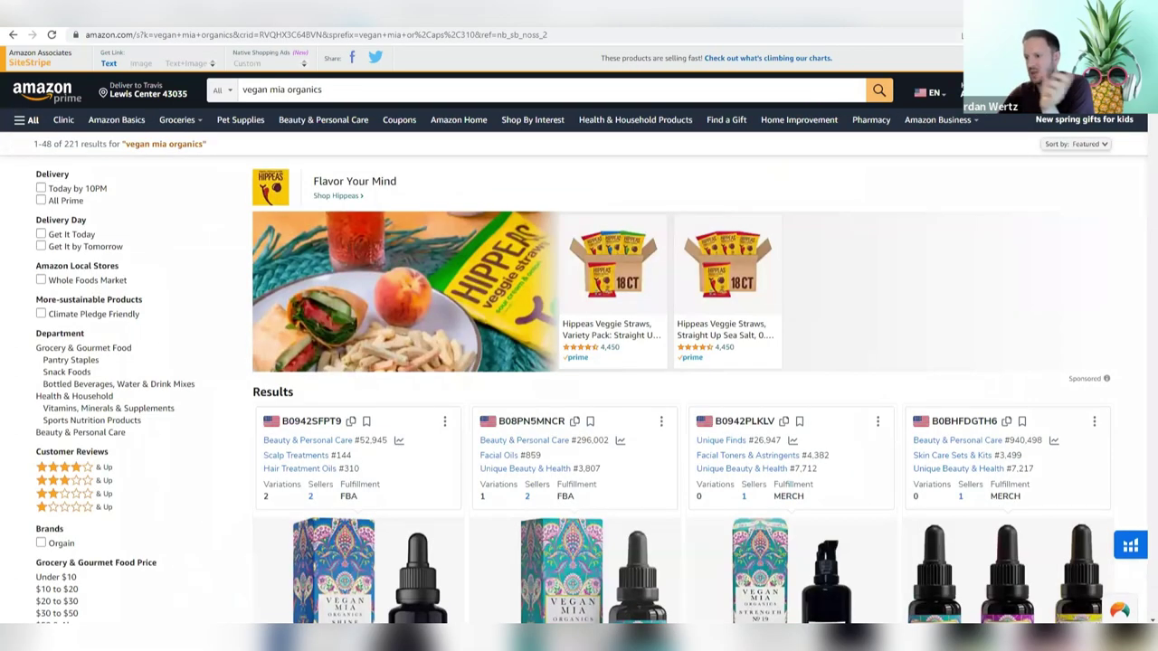
pyautogui.scroll(-8, 403, 375)
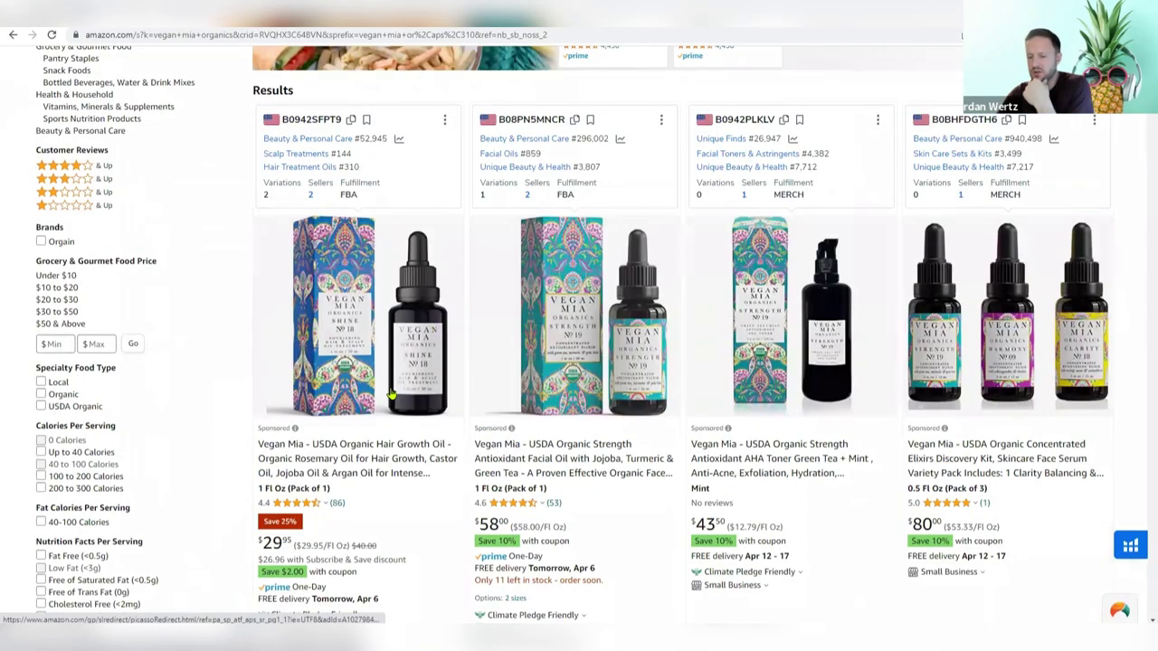
pyautogui.scroll(-4, 404, 375)
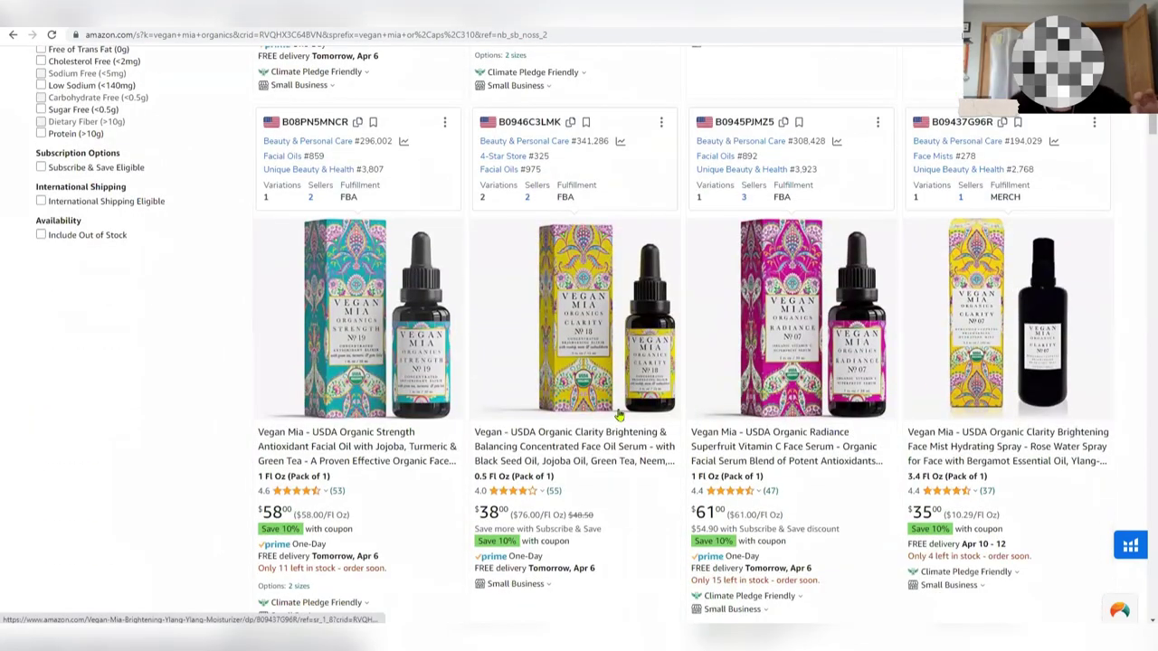
pyautogui.scroll(-2, 619, 417)
pyautogui.scroll(-8, 511, 416)
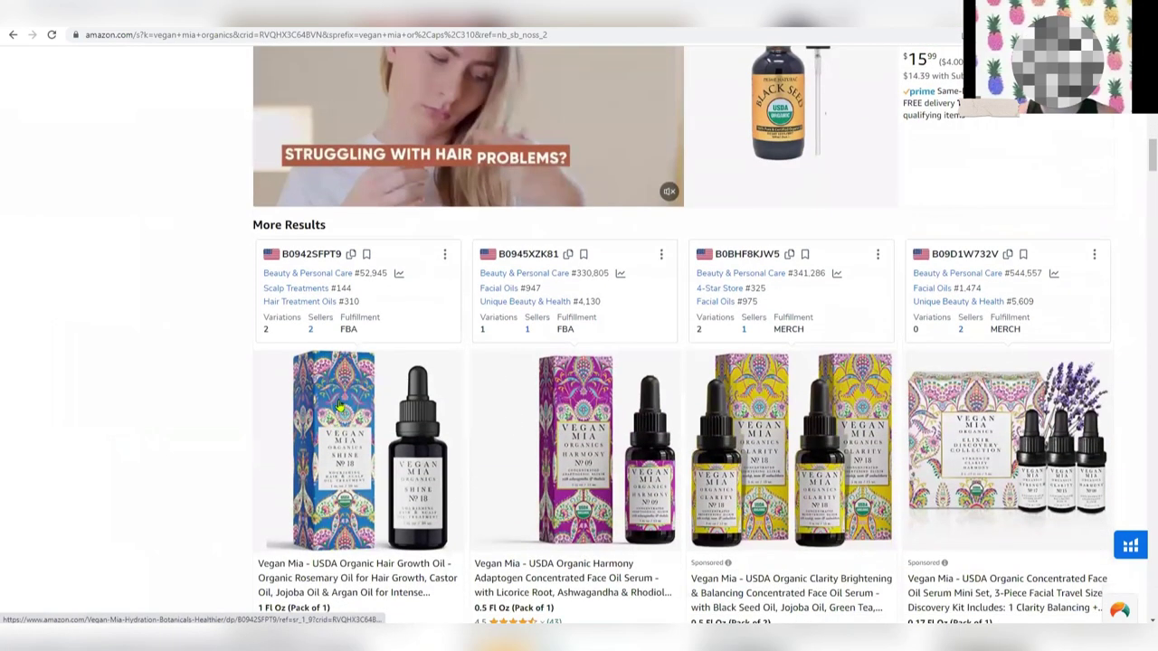
pyautogui.scroll(-3, 346, 390)
# Open the Vegan Mia USDA Organic Hair Growth Oil listing in a new tab and switch to it.
pyautogui.rightClick(357, 395)
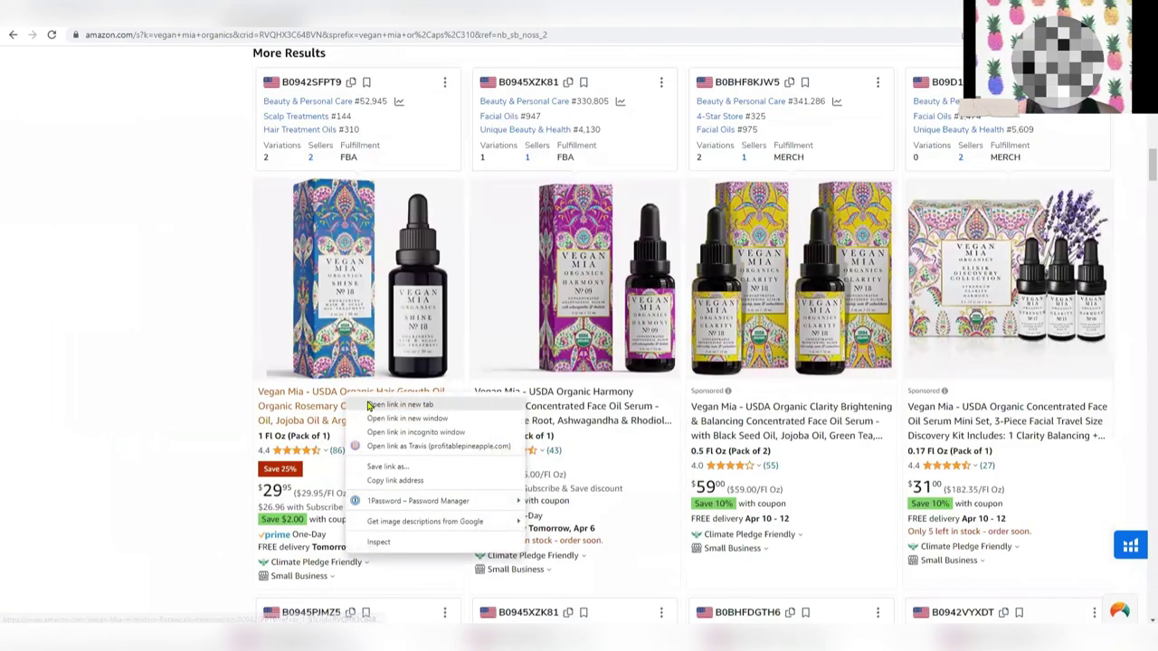
pyautogui.press('Escape')
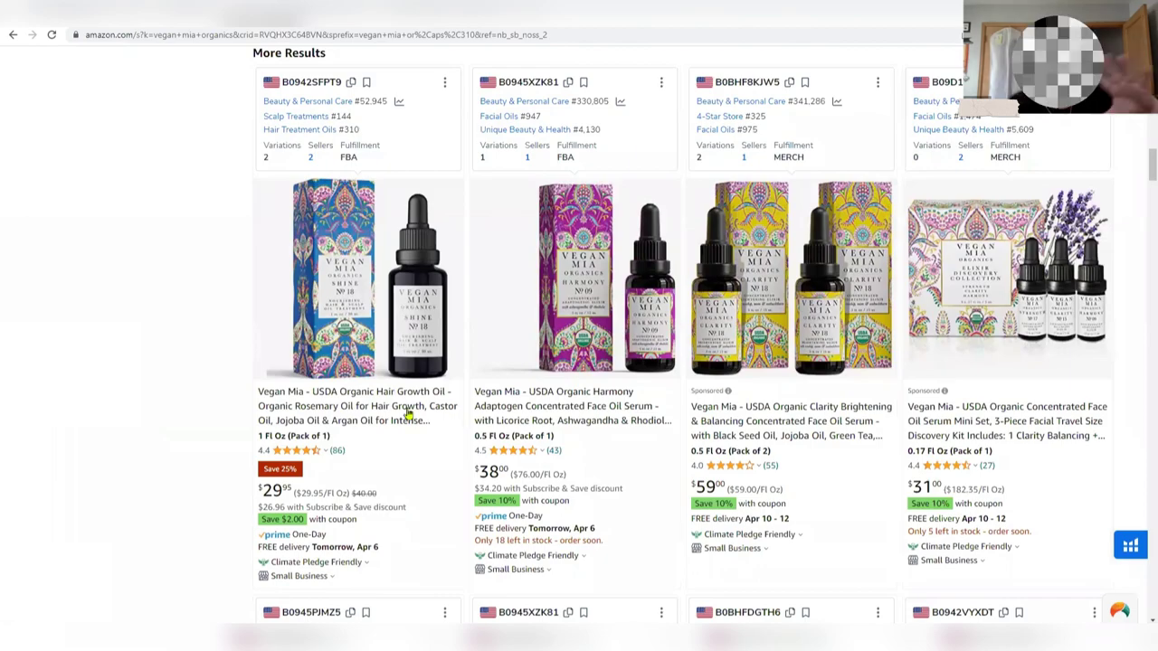
pyautogui.scroll(6, 401, 434)
pyautogui.scroll(10, 401, 433)
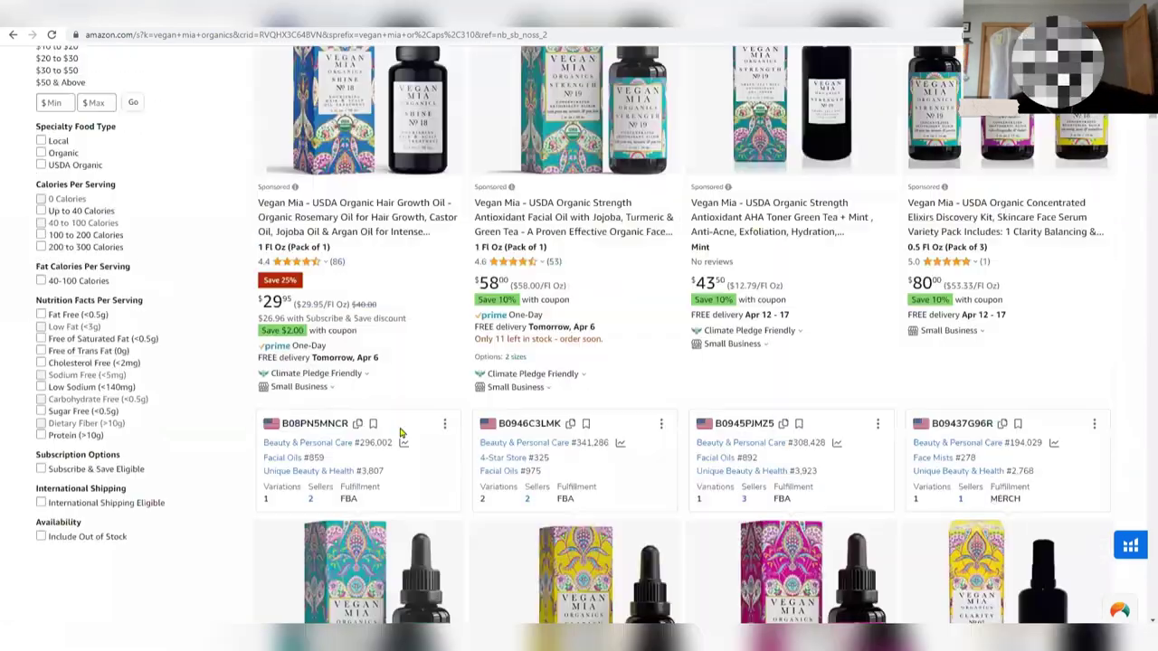
pyautogui.hotkey('ctrl', 'Tab')
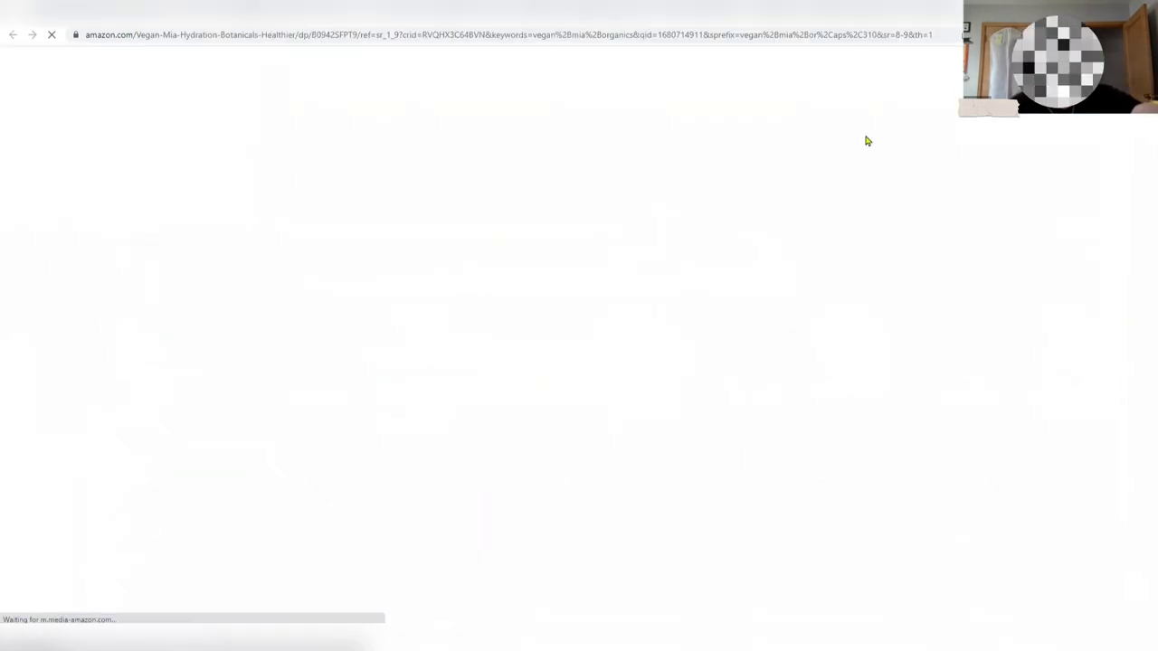
# Return to the ZonGuru Listing Optimizer sessions and open the Chlorella Tablets session.
pyautogui.hotkey('alt', 'Tab')
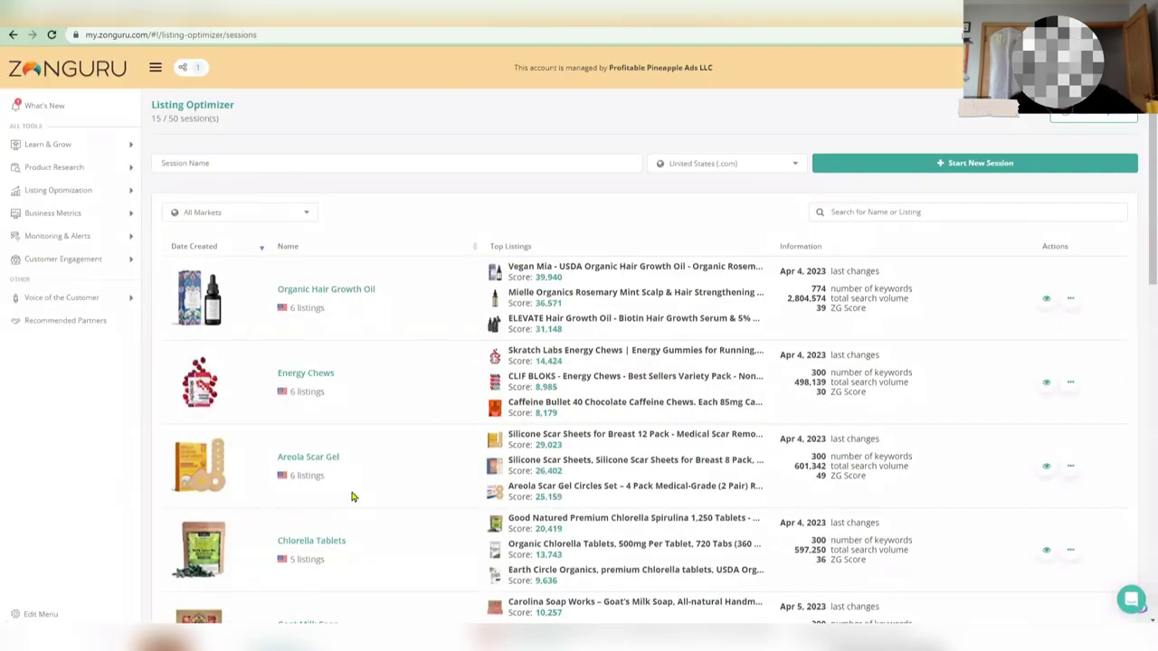
pyautogui.scroll(-1, 352, 494)
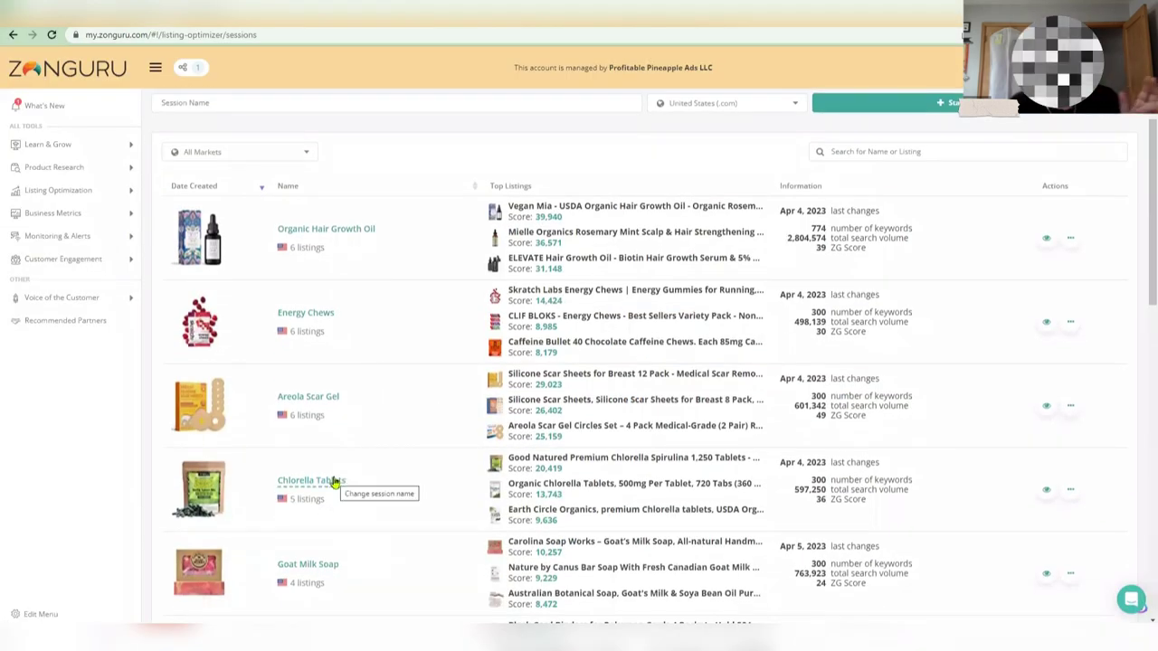
pyautogui.click(1046, 489)
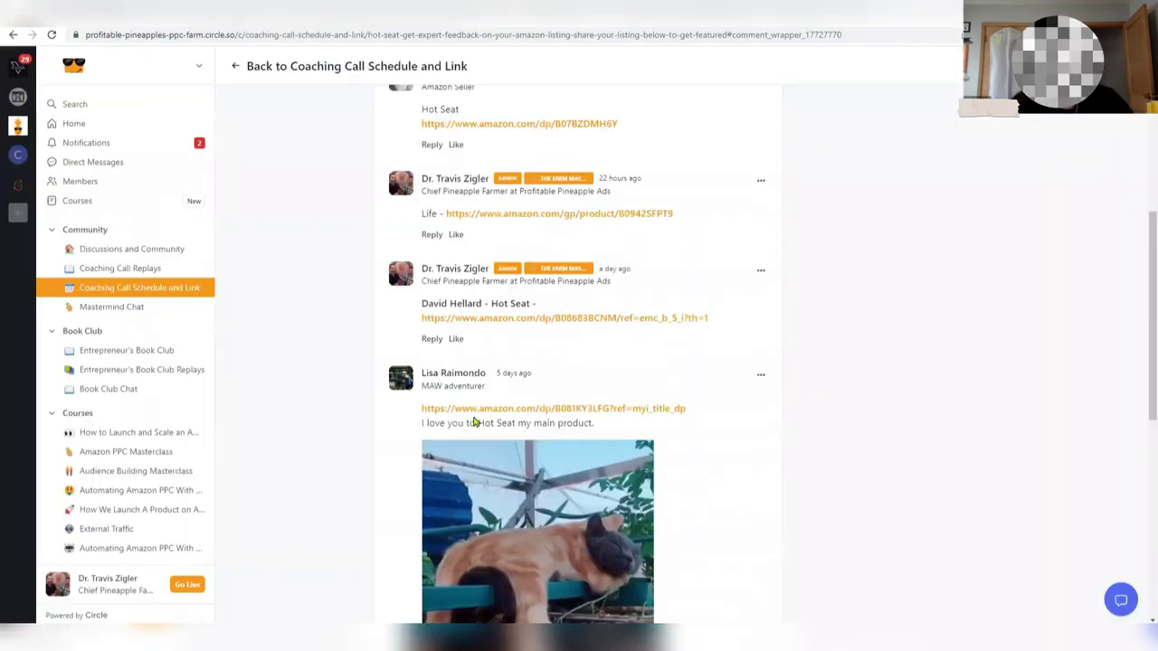
# Look through the Hot Seat comments in the Circle community and view the second image of the Chlorella Tablets Amazon listing.
pyautogui.scroll(3, 461, 423)
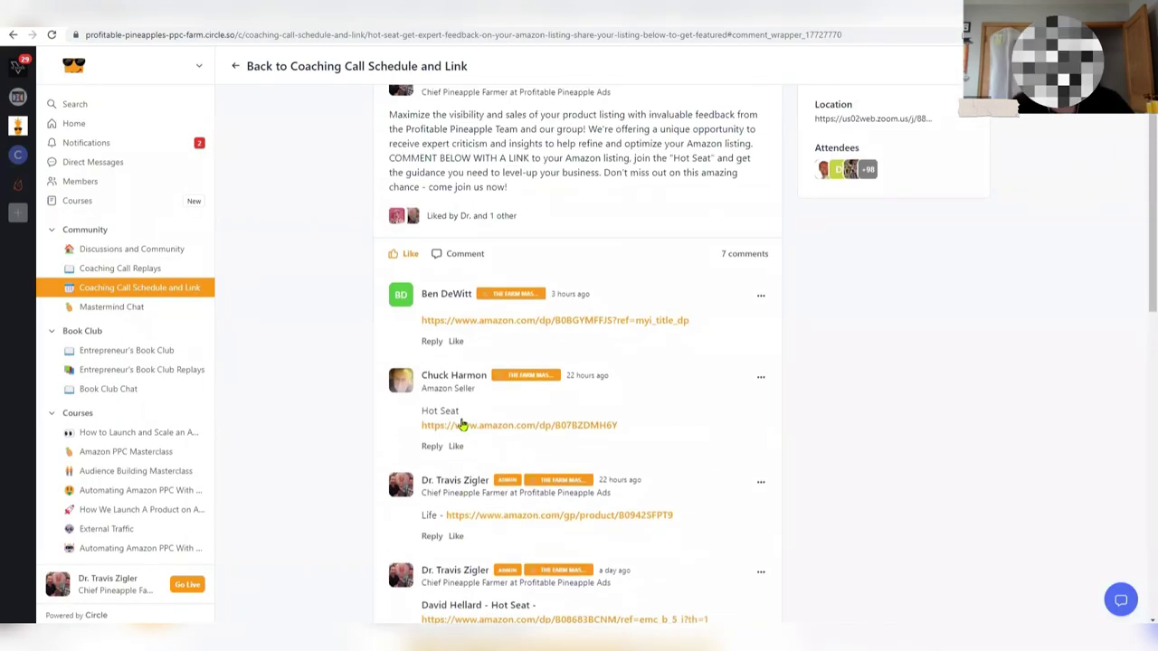
pyautogui.scroll(-4, 461, 425)
pyautogui.scroll(-5, 460, 425)
pyautogui.scroll(1, 460, 426)
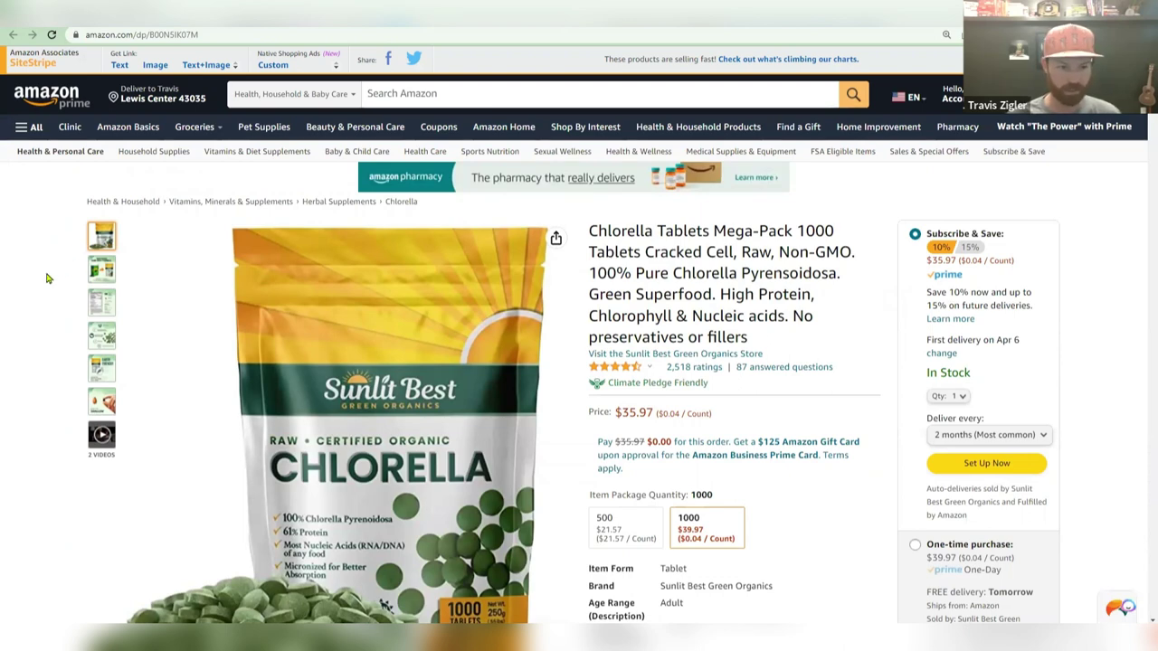
pyautogui.moveTo(102, 280)
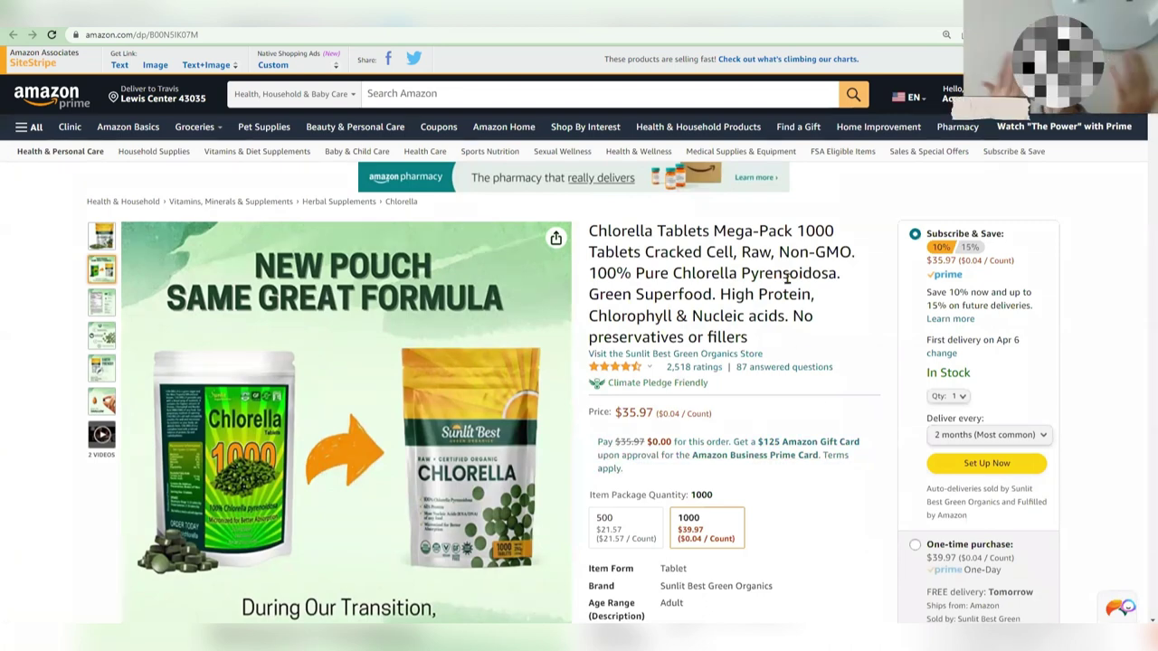
# Examine the old and new pouch designs in the second image of the Chlorella Tablets listing.
pyautogui.scroll(-2, 768, 250)
pyautogui.scroll(1, 640, 435)
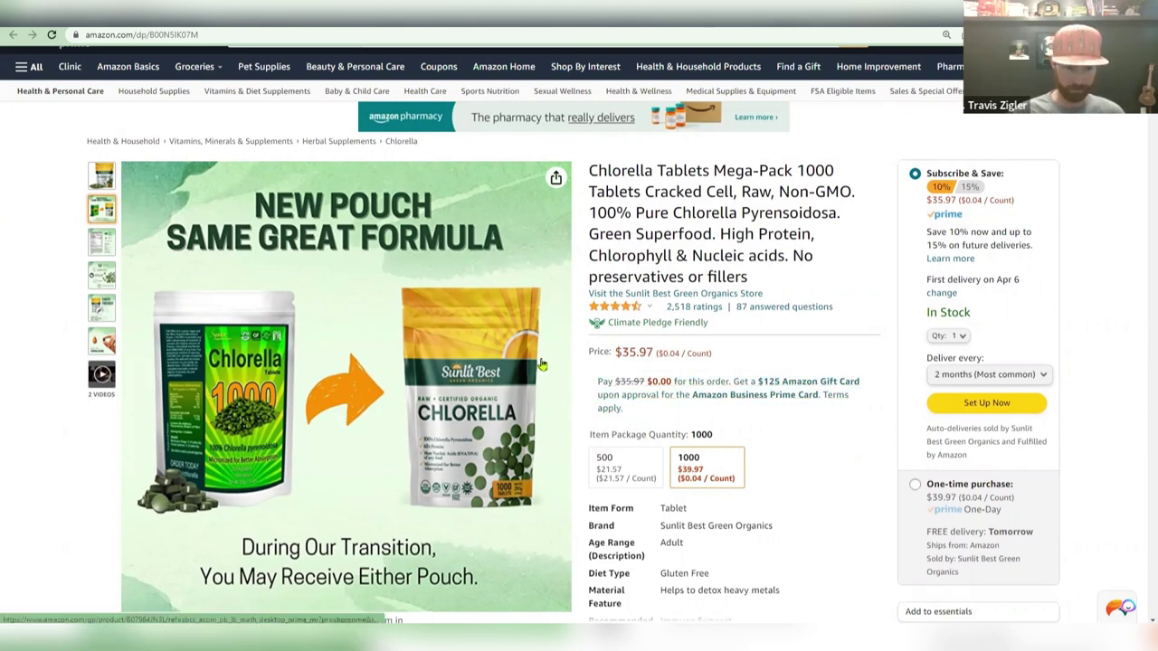
pyautogui.moveTo(527, 337)
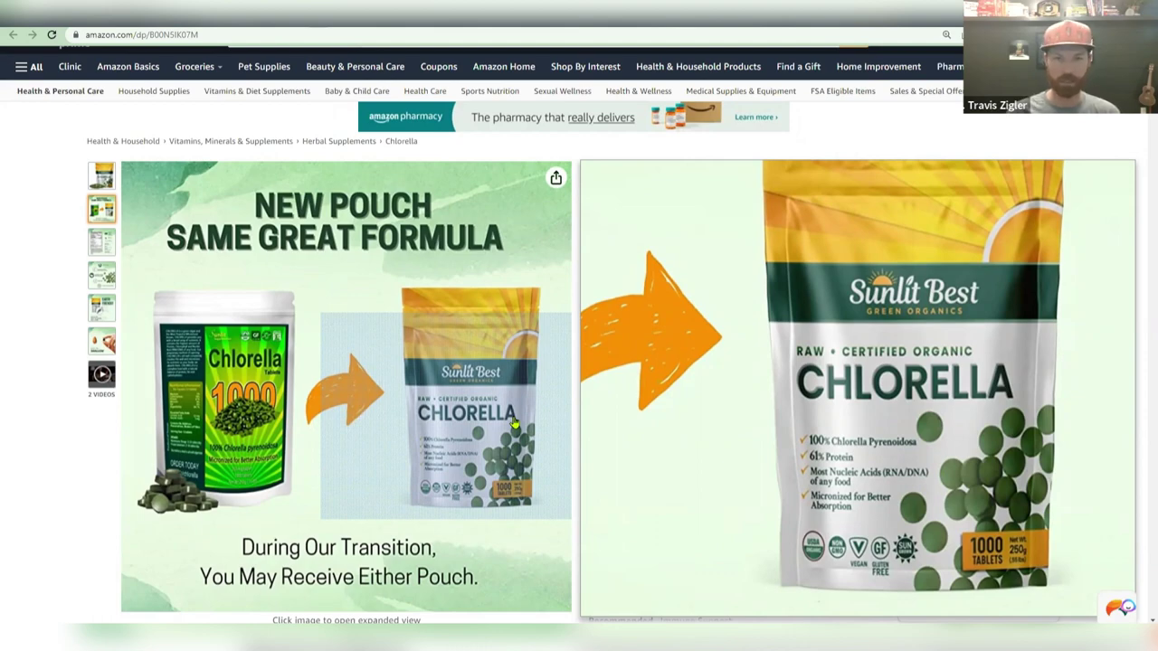
# Open Amazon in a new tab, search for "mary ruths" and look through the MaryRuth's product packaging.
pyautogui.hotkey('ctrl', 't')
pyautogui.write('amazon.com')
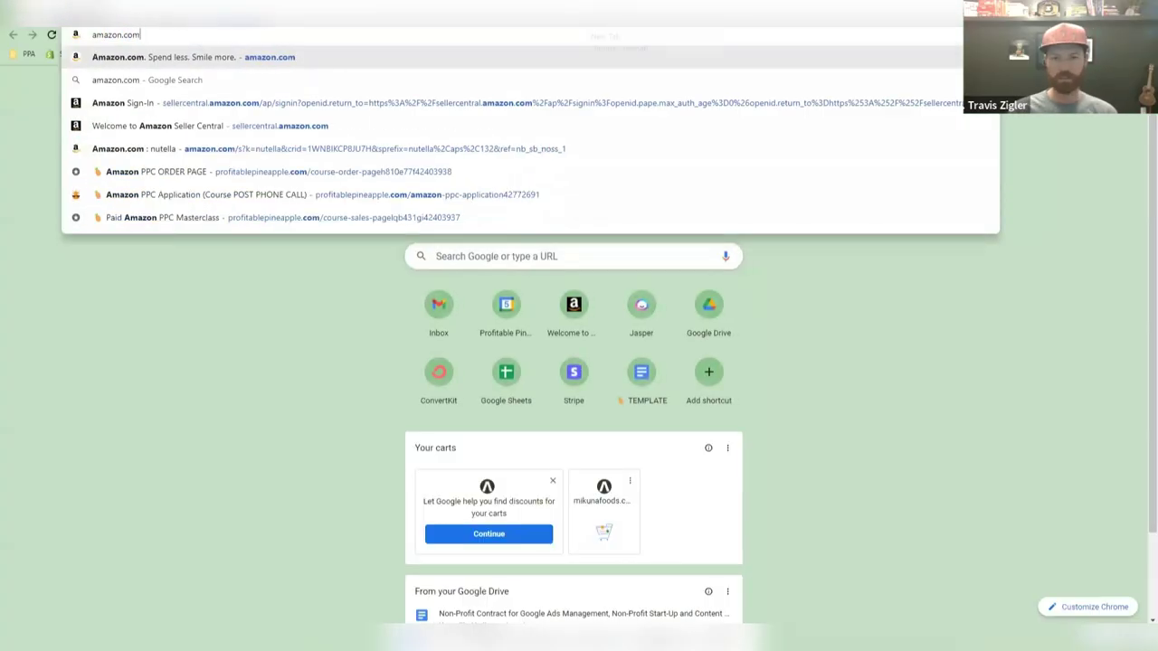
pyautogui.press('Return')
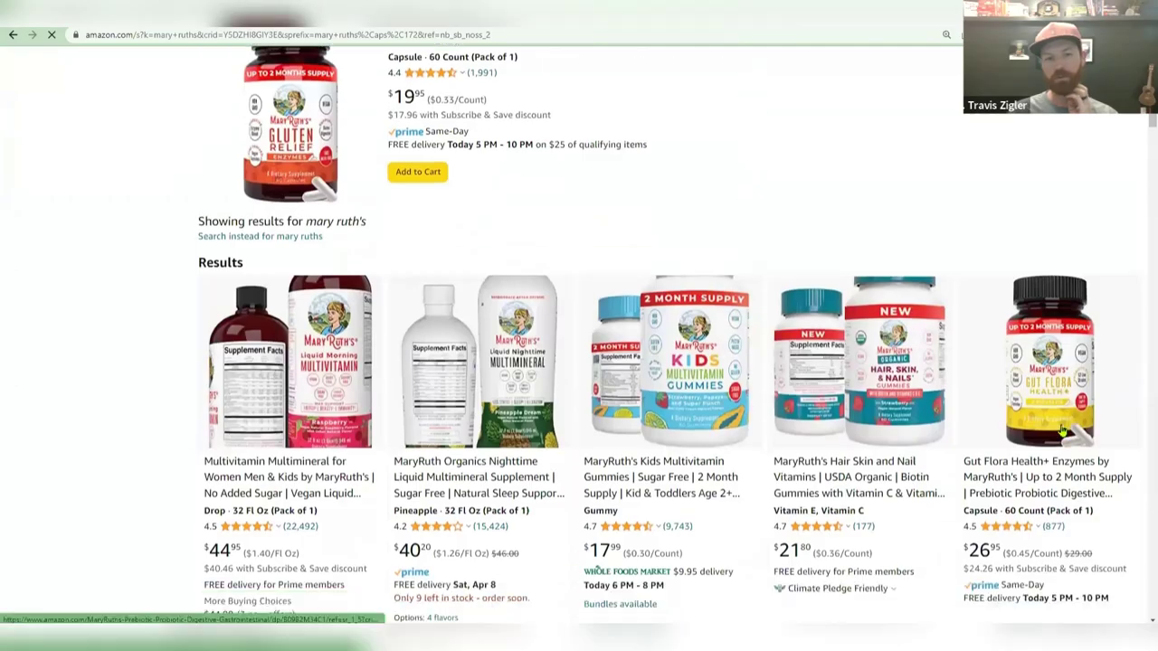
pyautogui.scroll(-5, 1020, 440)
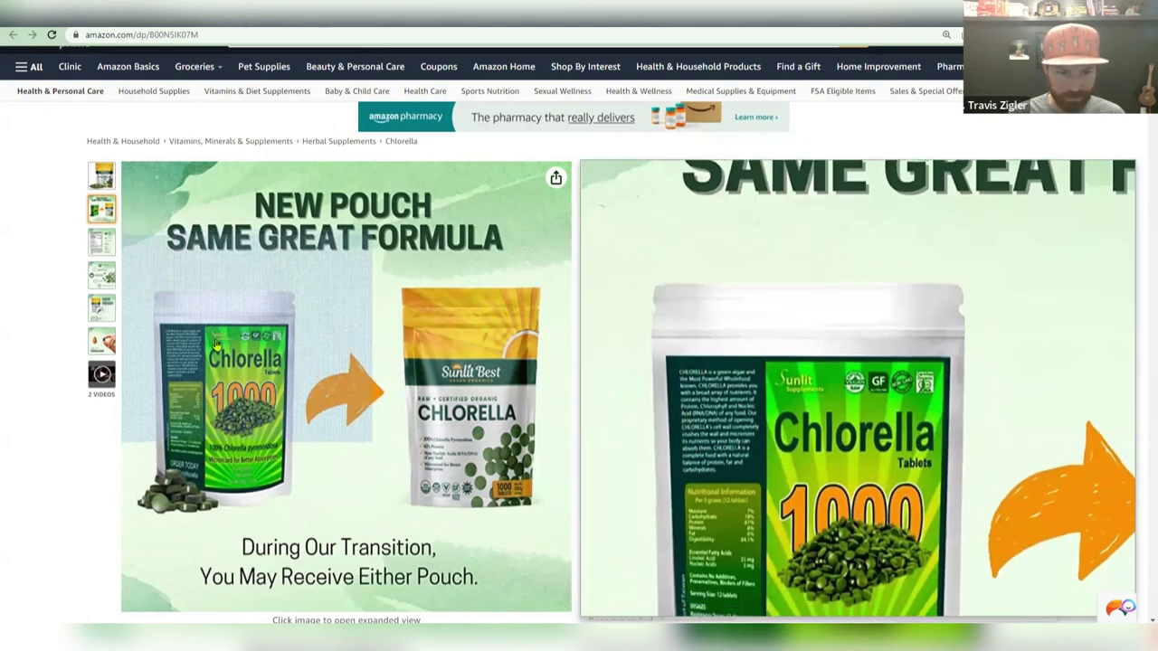
# Return to the Chlorella Tablets listing, enlarge the pouch transition image, and examine the remaining gallery images through "Easy to Swallow".
pyautogui.click(215, 342)
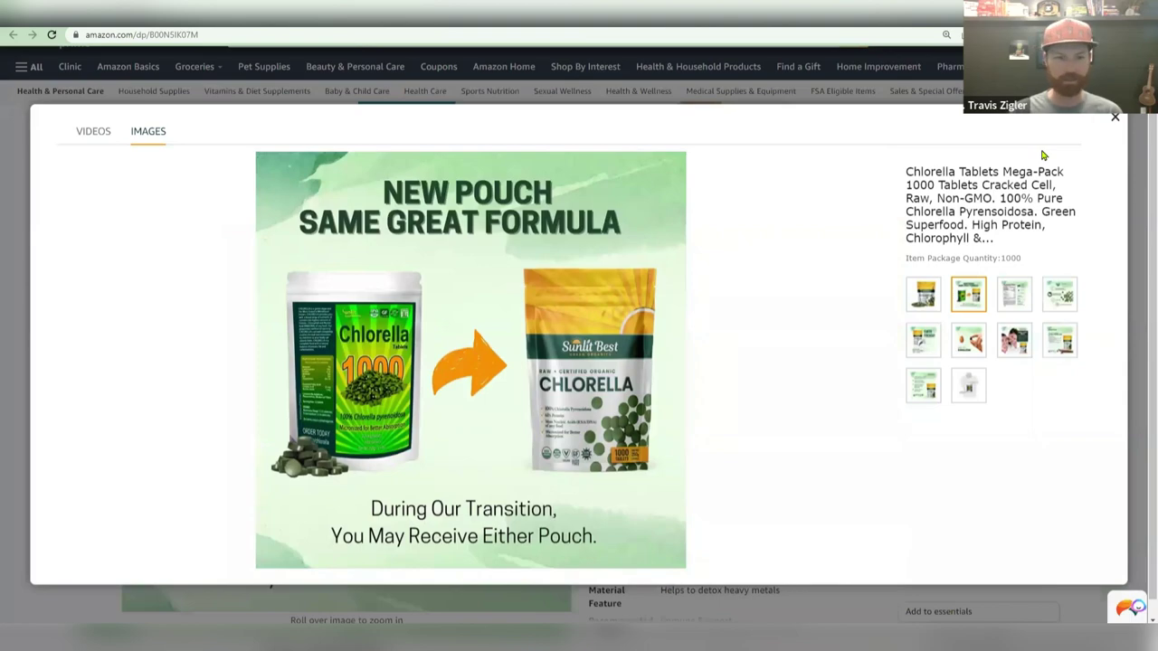
pyautogui.click(1115, 117)
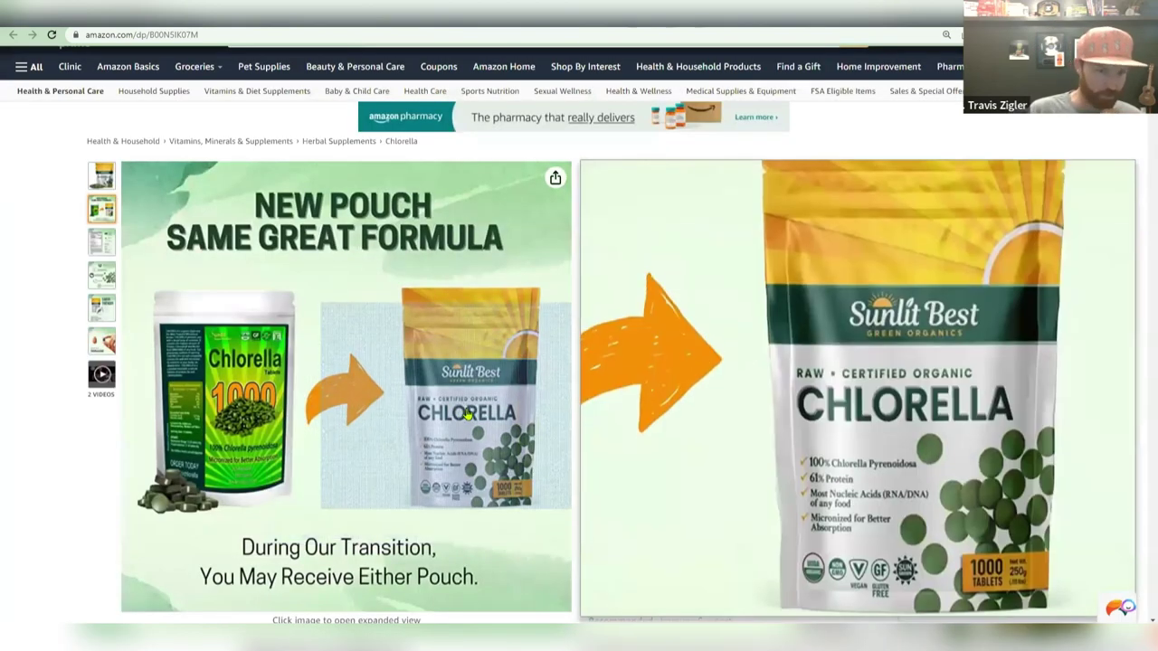
pyautogui.moveTo(102, 243)
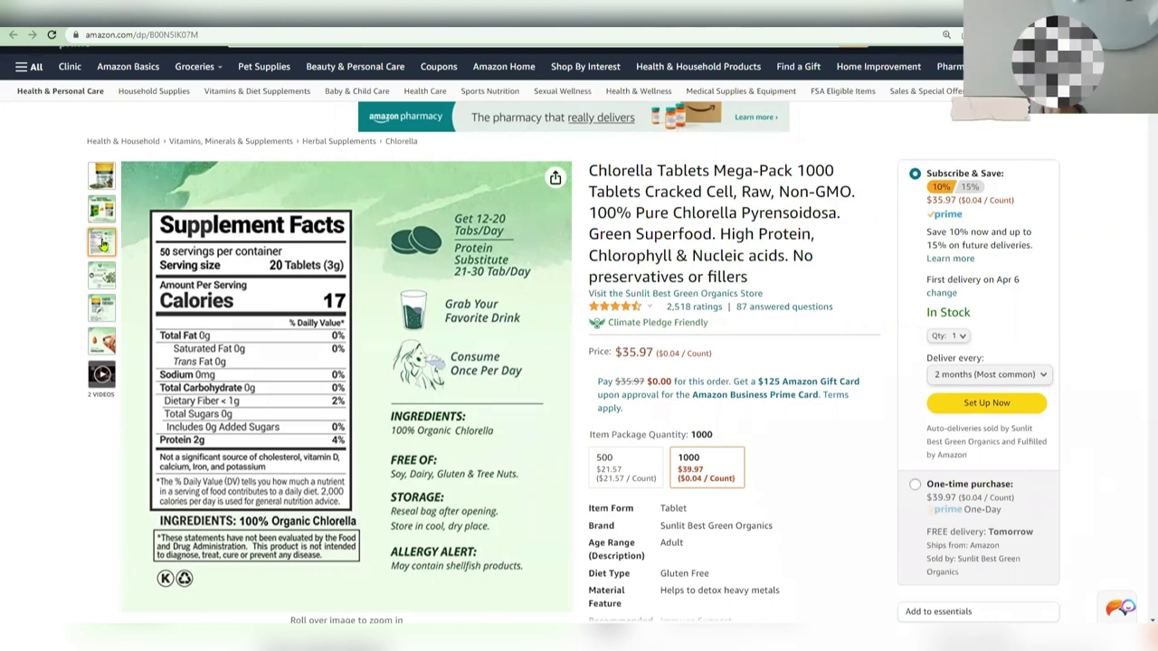
pyautogui.moveTo(101, 277)
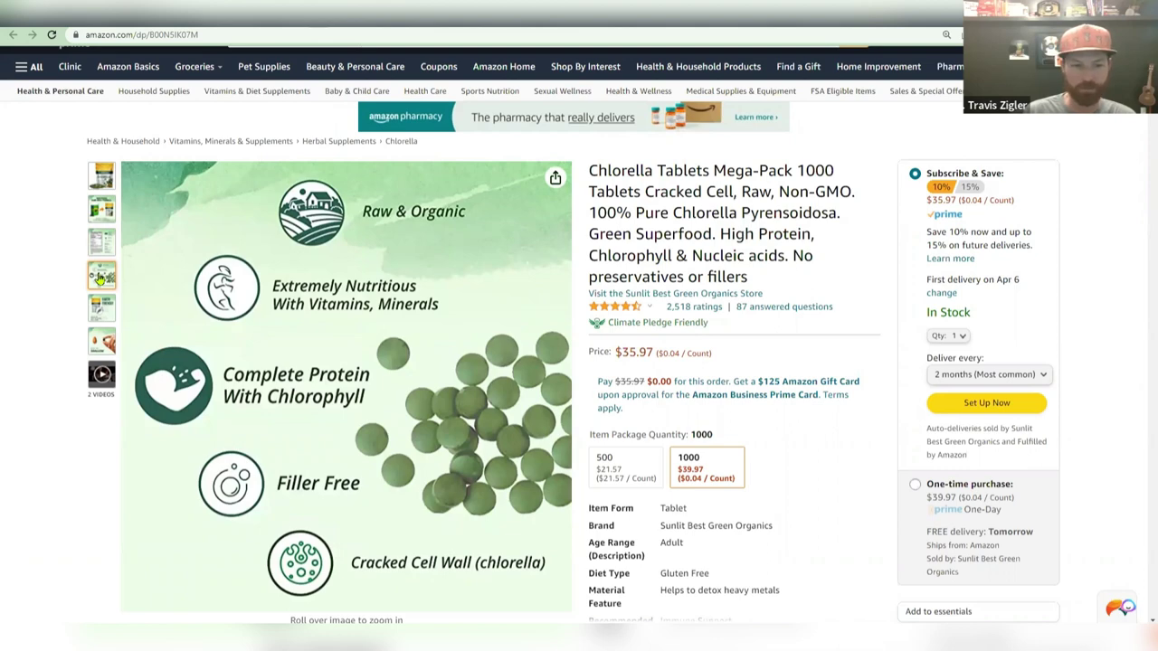
pyautogui.moveTo(189, 528)
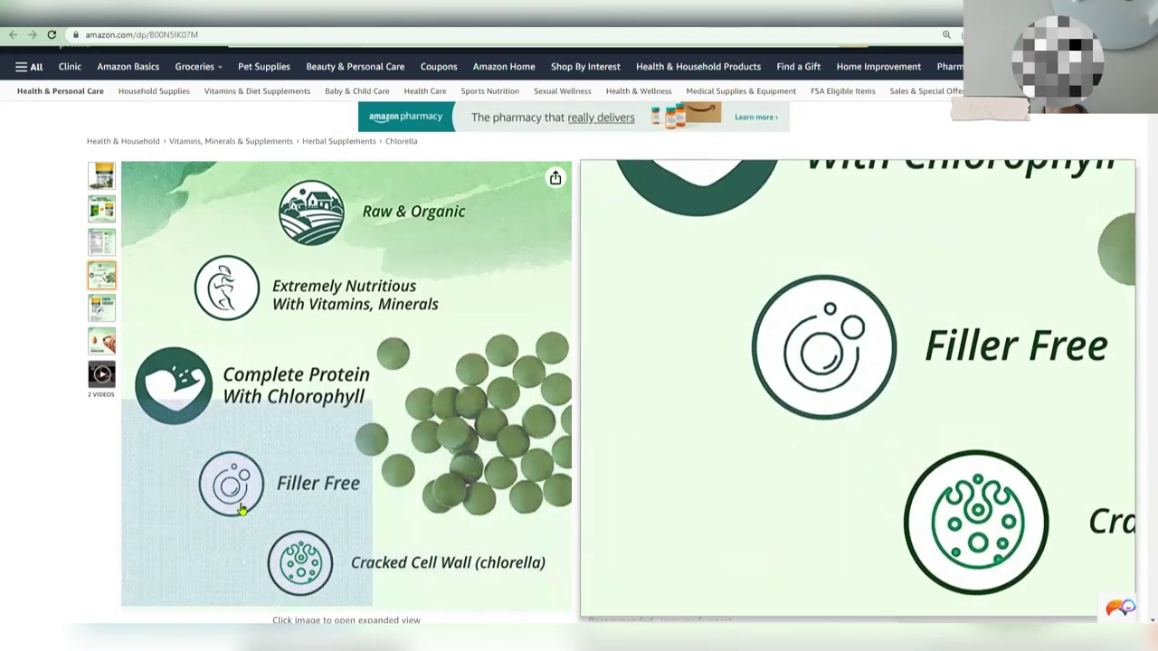
pyautogui.moveTo(90, 315)
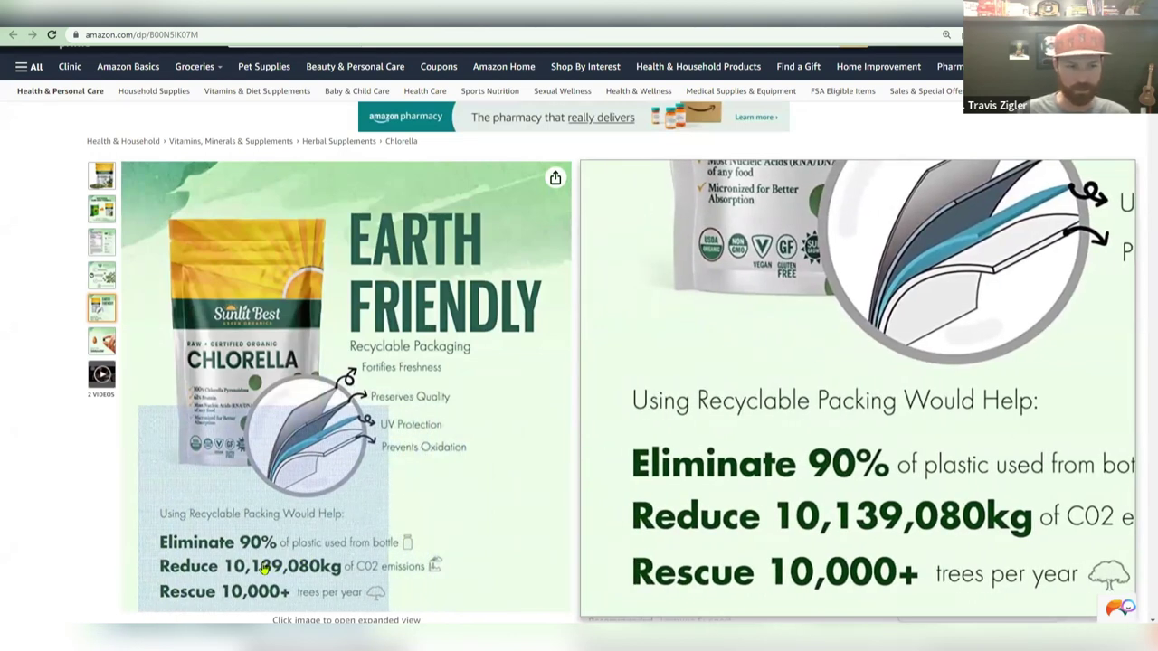
pyautogui.click(102, 344)
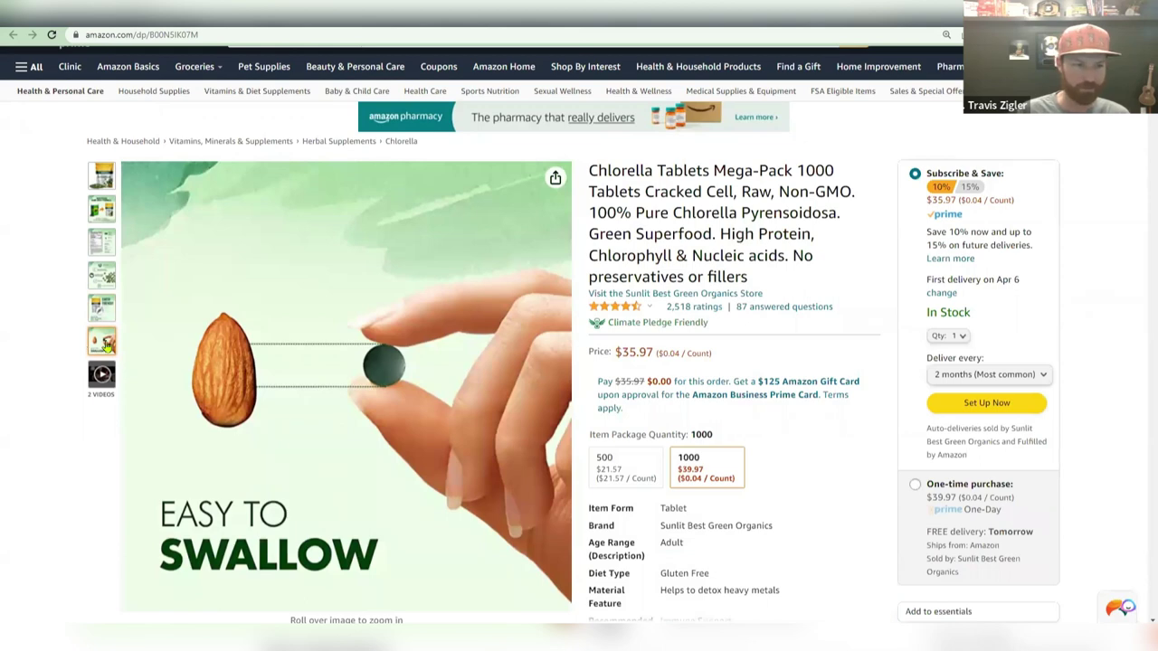
pyautogui.scroll(-1, 105, 345)
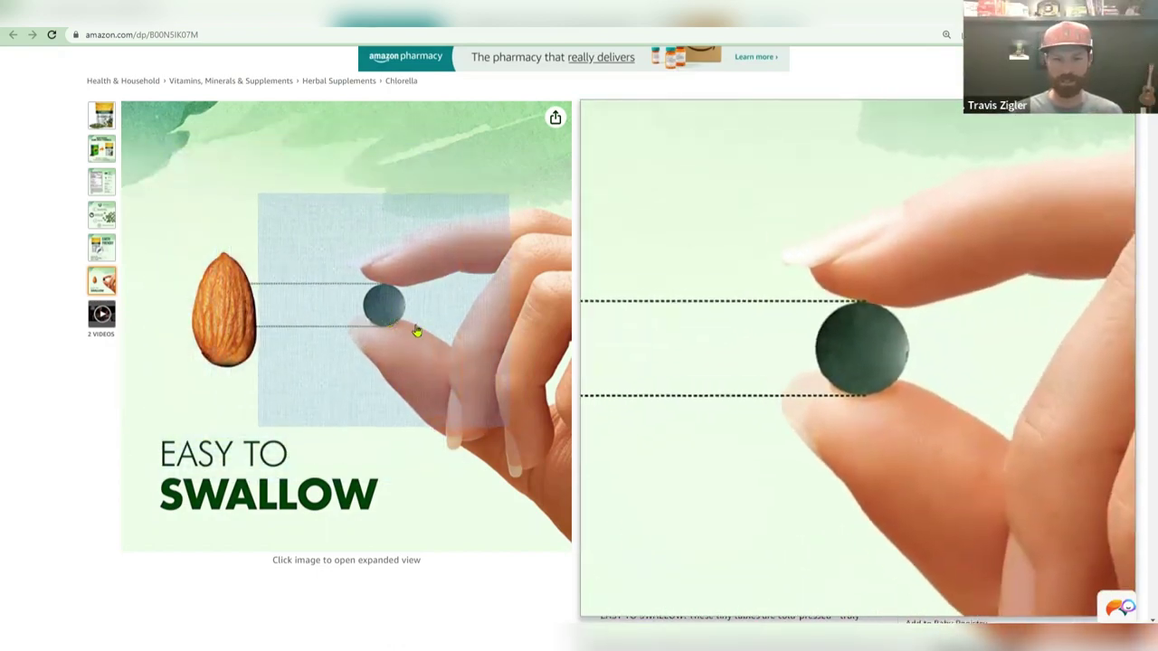
# Read the Chlorella listing's title and "About this item" bullets, highlighting the "100% PURE" bullet.
pyautogui.scroll(-2, 851, 440)
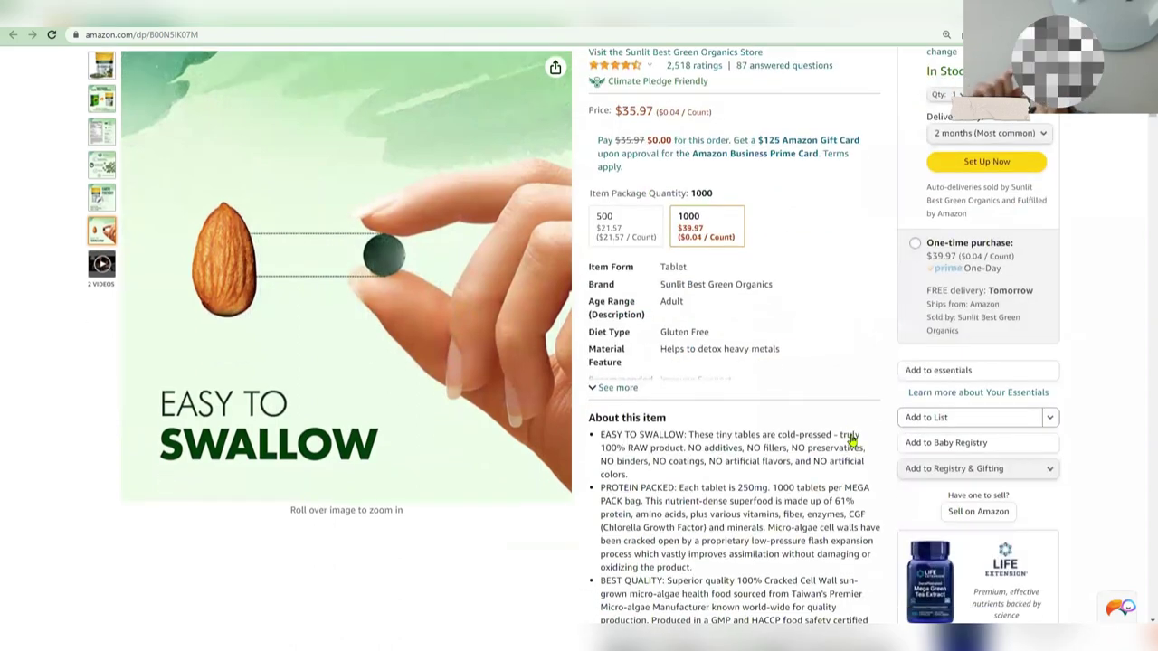
pyautogui.scroll(2, 849, 441)
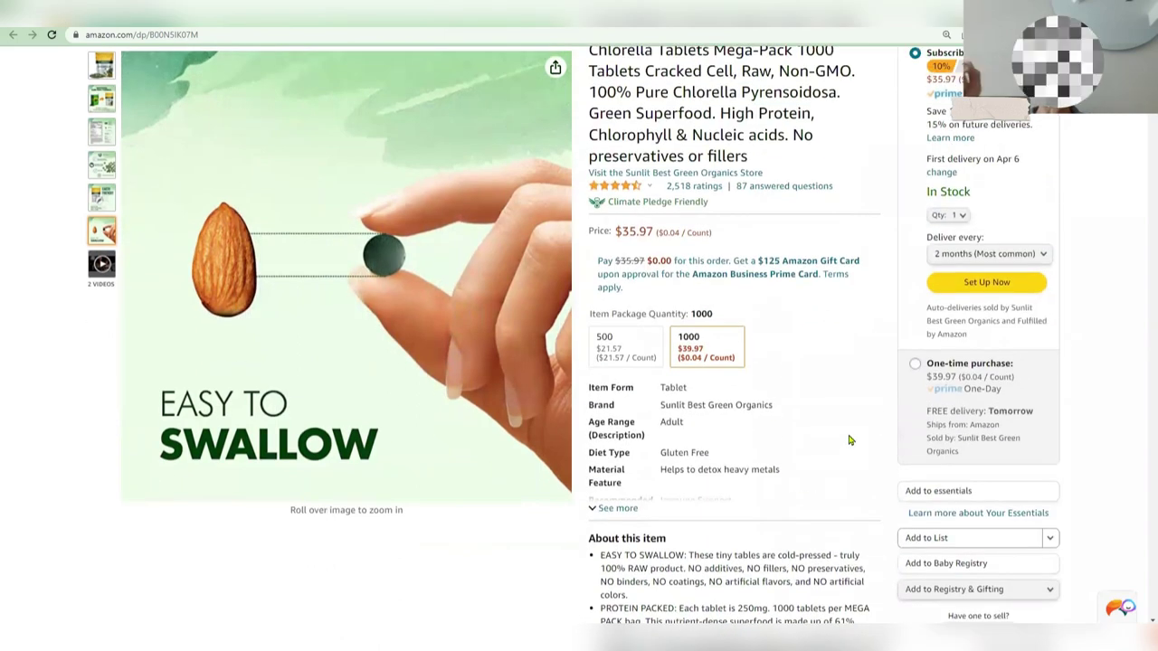
pyautogui.scroll(1, 849, 440)
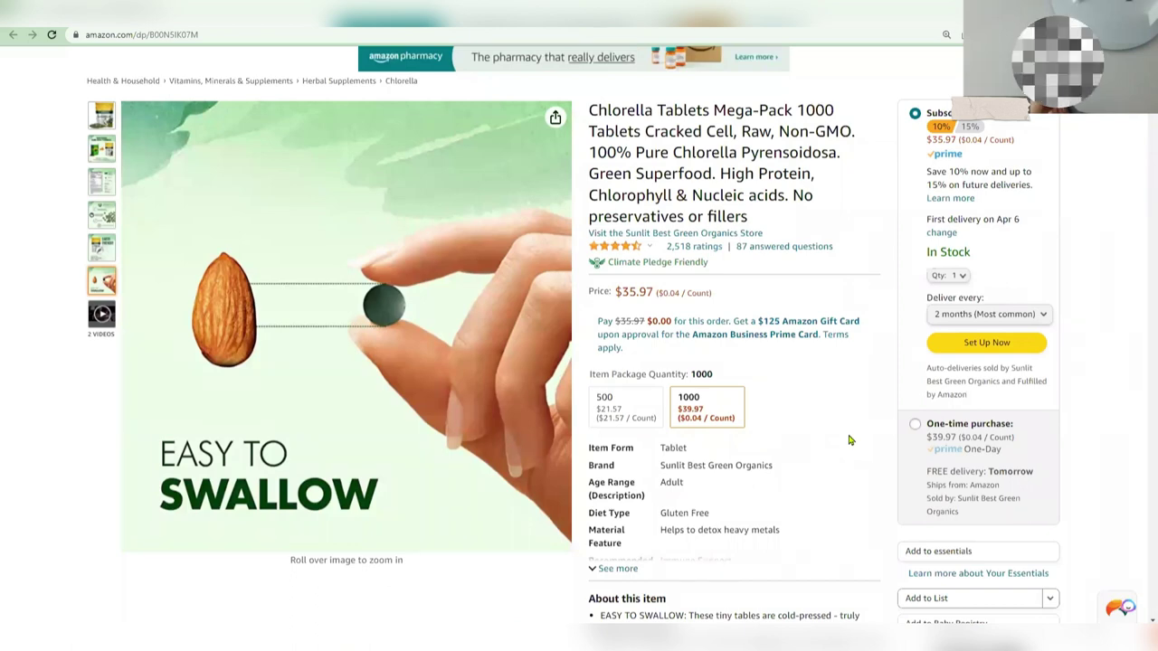
pyautogui.scroll(-5, 844, 435)
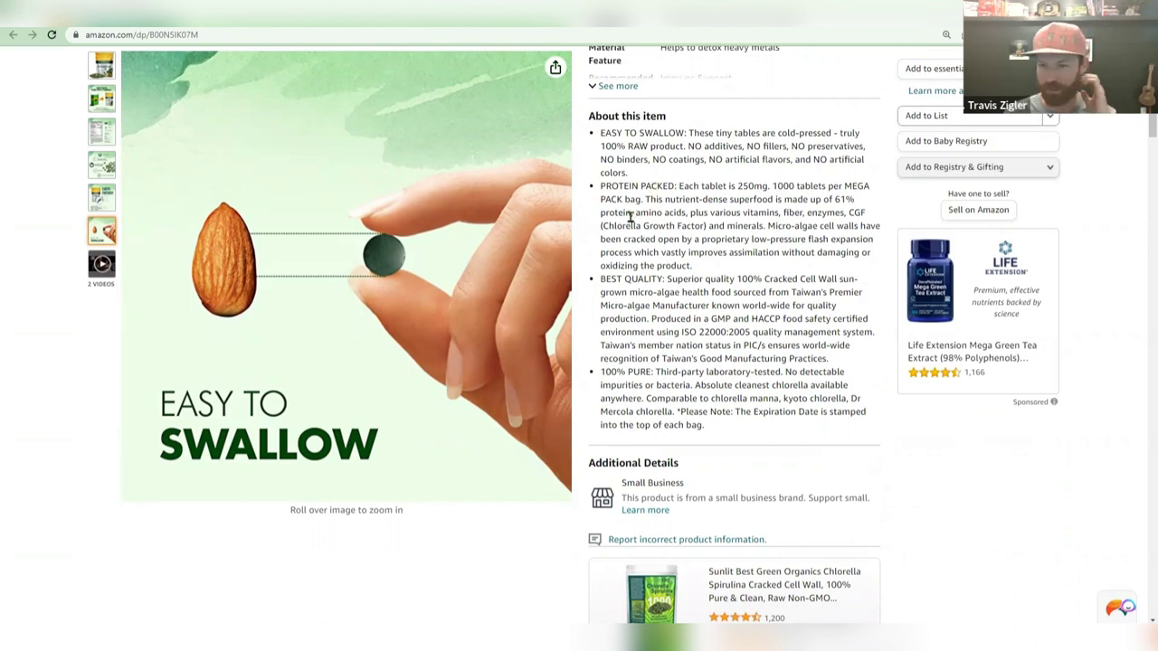
pyautogui.scroll(-1, 629, 287)
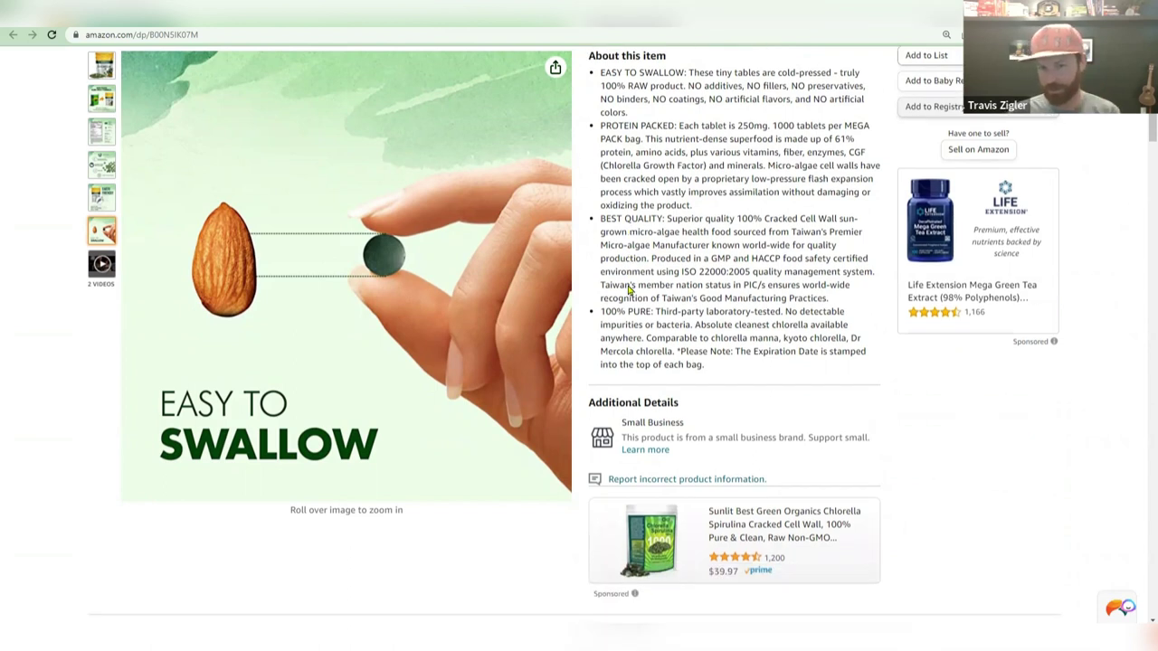
pyautogui.tripleClick(620, 309)
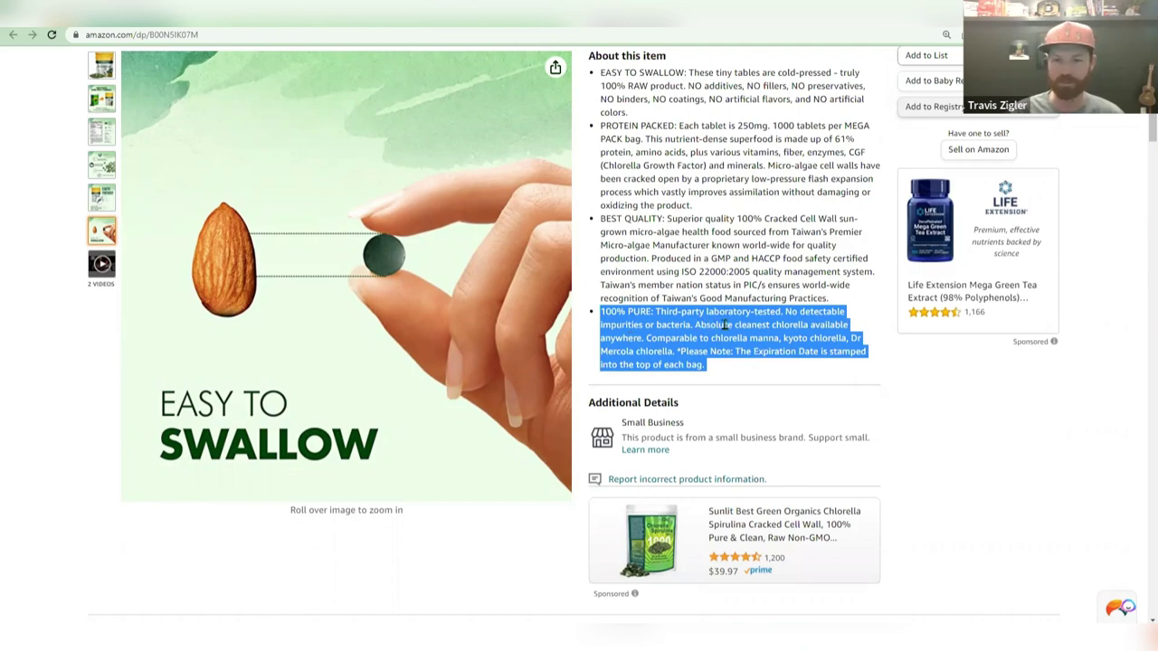
pyautogui.click(810, 339)
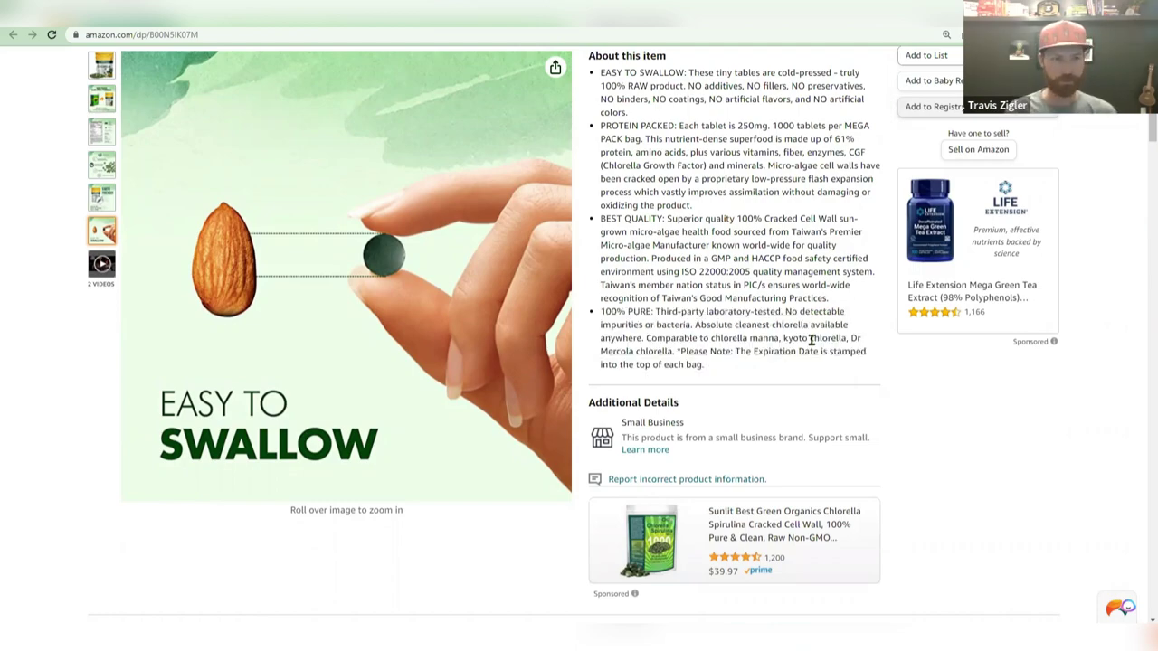
# Examine the Product Description section of the Chlorella listing, including its banners, text, certification badges and product comparison chart.
pyautogui.scroll(-10, 657, 328)
pyautogui.scroll(2, 507, 289)
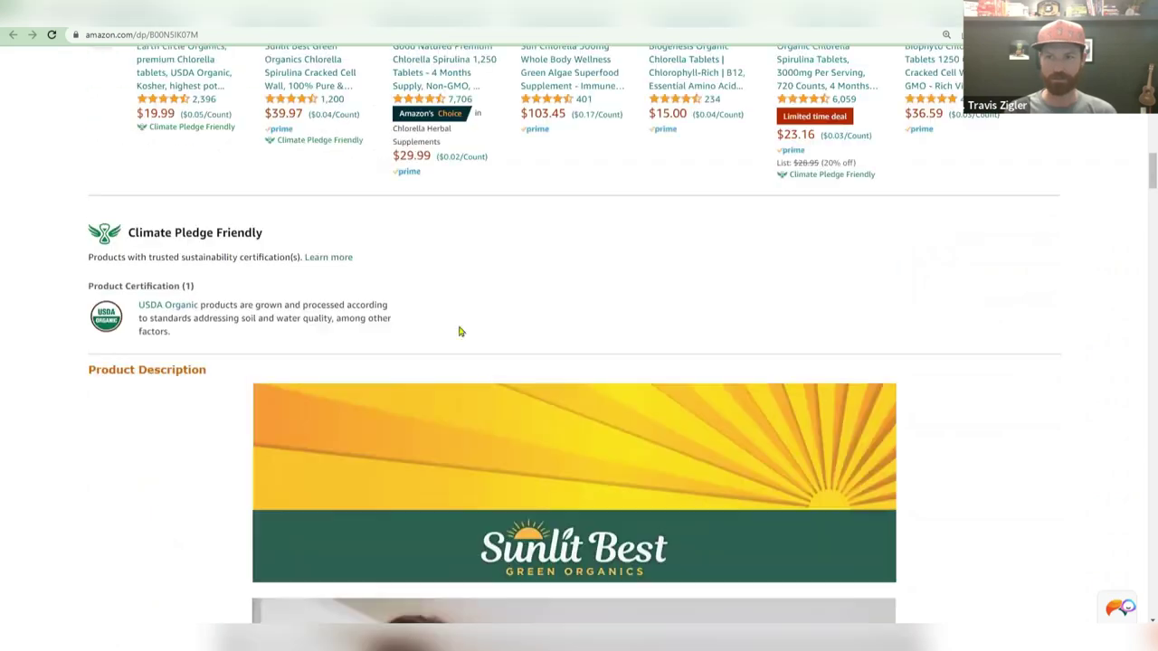
pyautogui.scroll(-2, 597, 503)
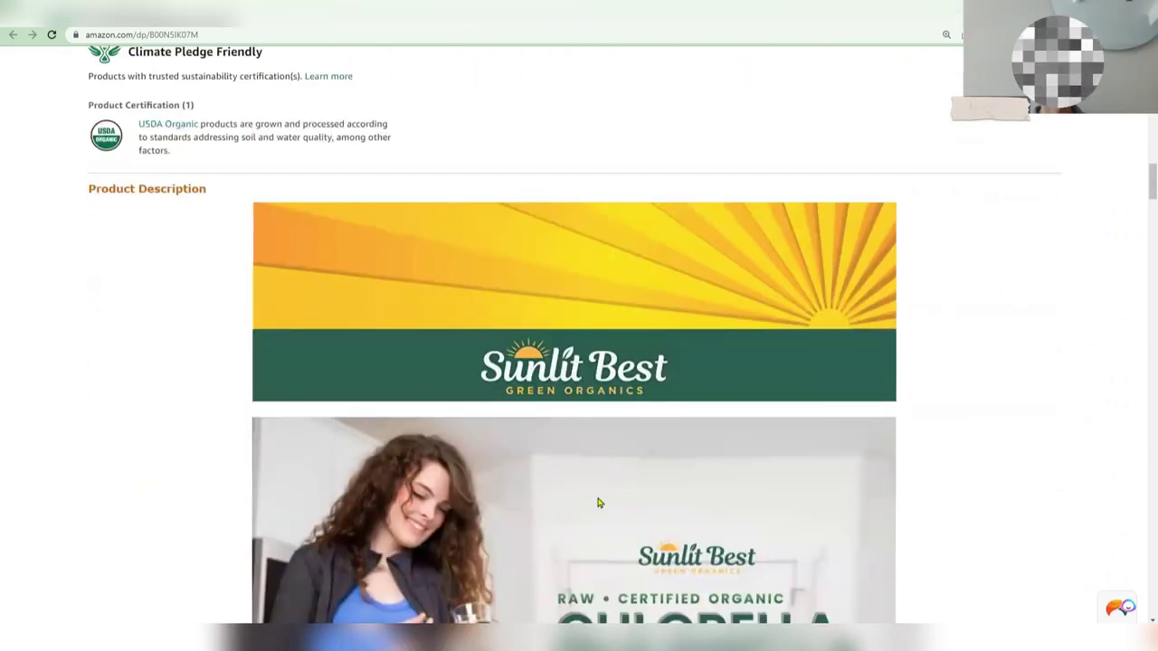
pyautogui.scroll(-1, 597, 503)
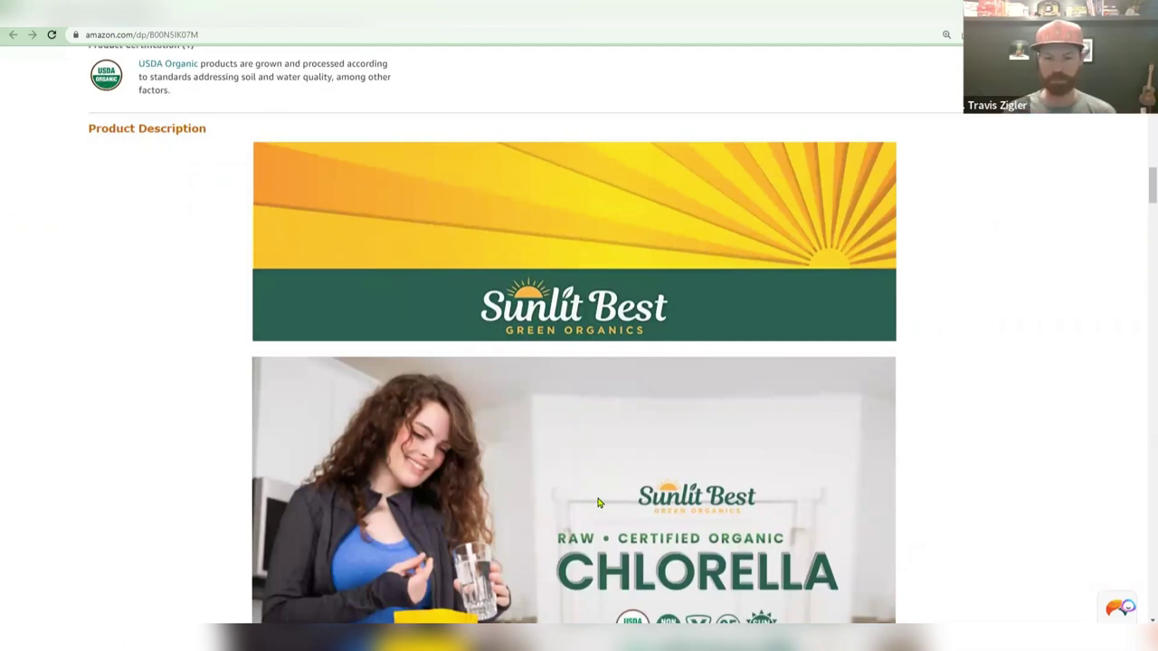
pyautogui.scroll(-4, 599, 501)
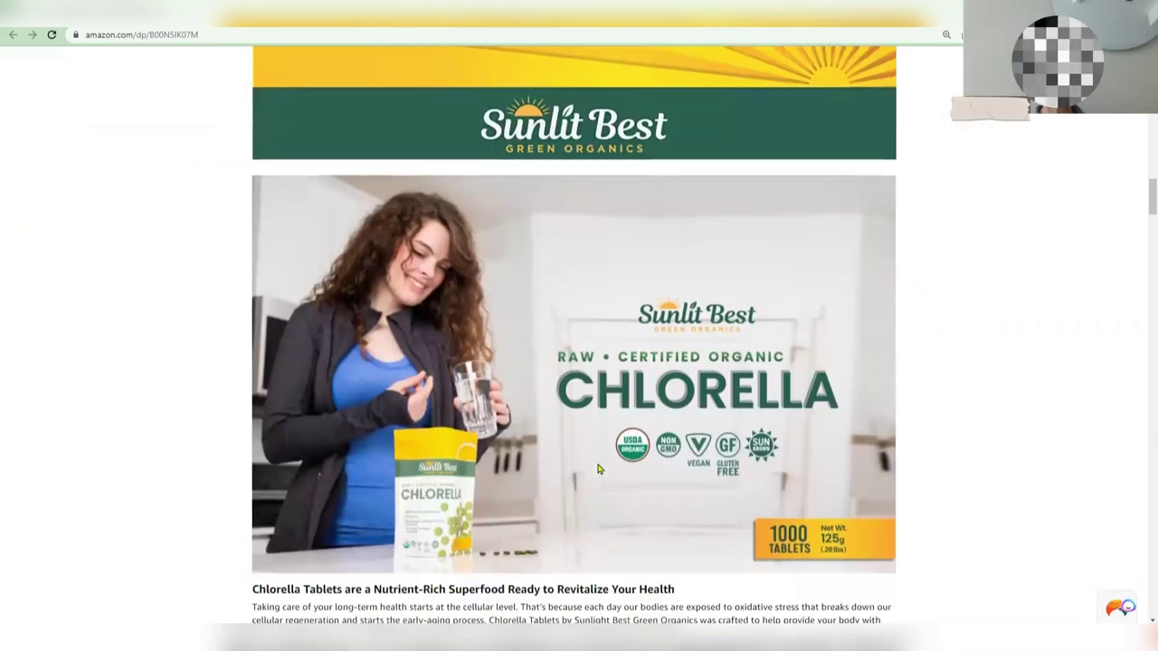
pyautogui.scroll(-2, 600, 468)
pyautogui.scroll(-8, 623, 439)
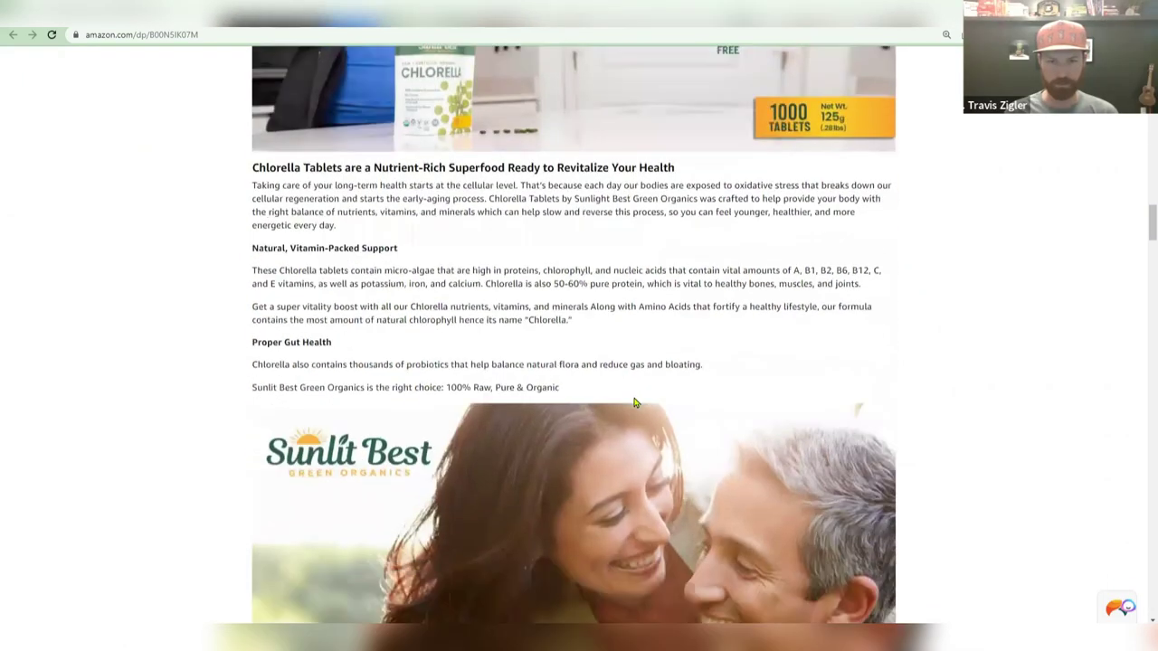
pyautogui.scroll(-1, 636, 398)
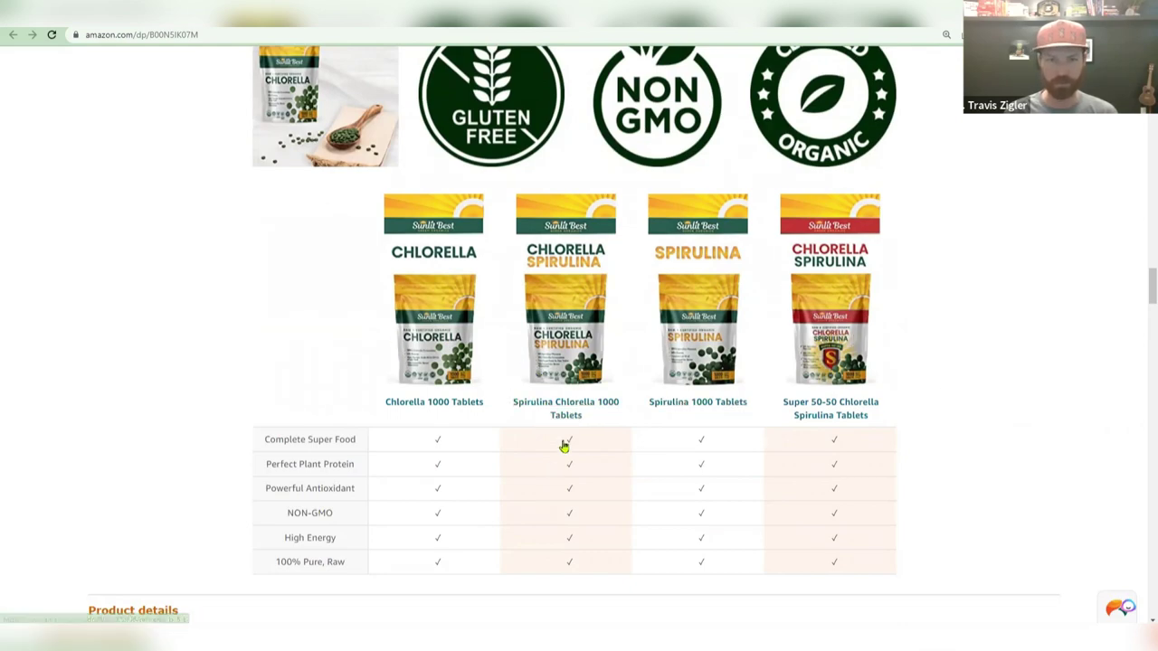
pyautogui.scroll(2, 950, 487)
pyautogui.scroll(5, 954, 489)
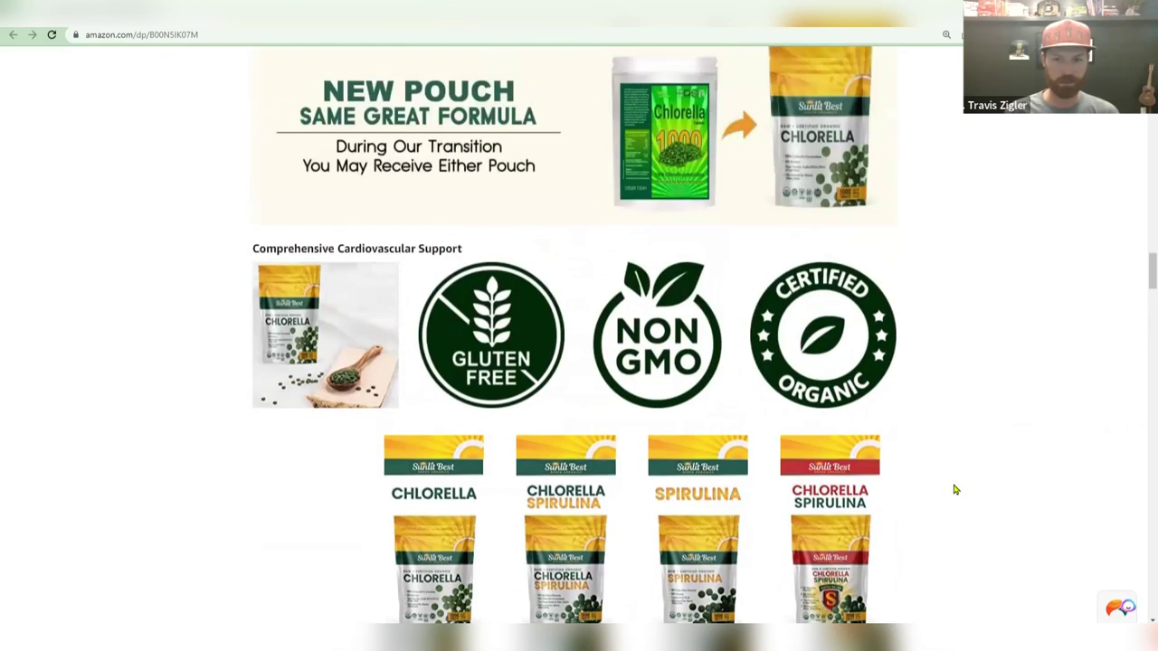
# Return to the ZonGuru Chlorella Tablets session and compare the competitor listings' optimization scores, revisiting the Good Natured Chlorella Spirulina listing.
pyautogui.hotkey('alt', 'Tab')
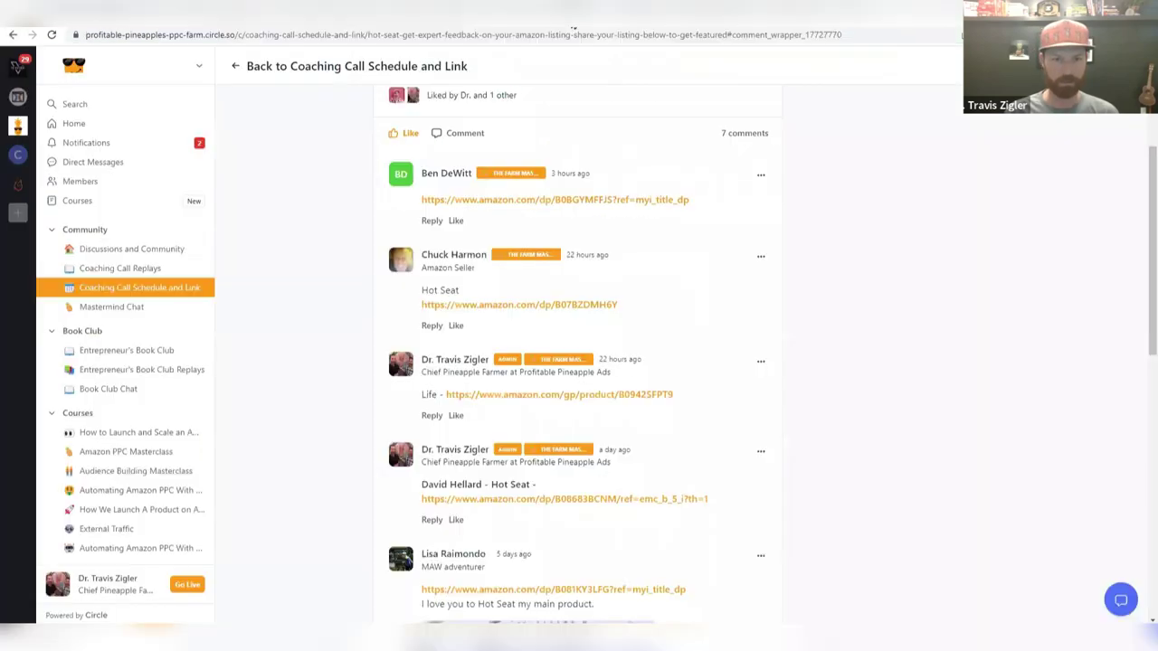
pyautogui.hotkey('alt', 'Tab')
pyautogui.hotkey('ctrl', 'Tab')
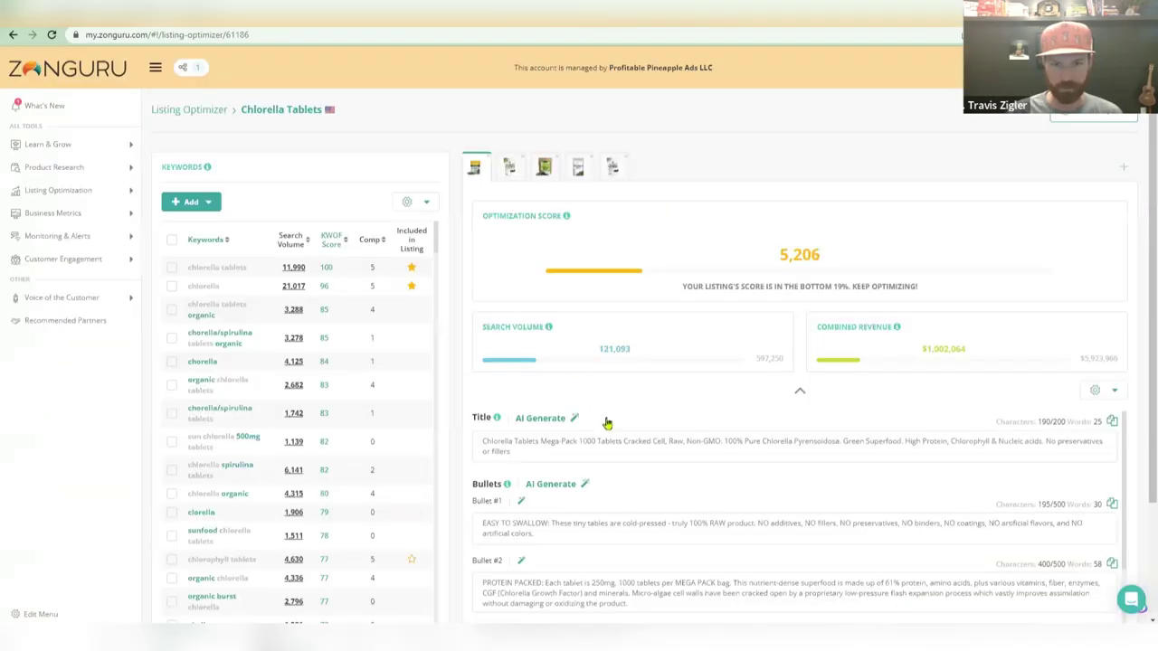
pyautogui.click(510, 169)
pyautogui.click(544, 166)
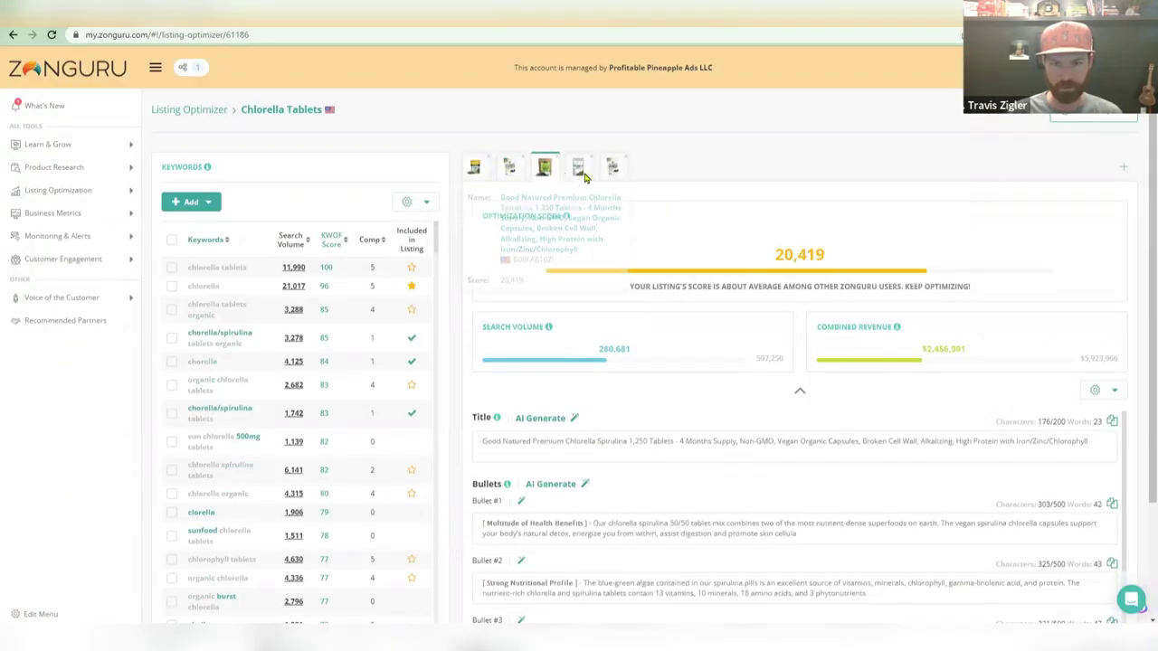
pyautogui.click(578, 168)
pyautogui.click(613, 167)
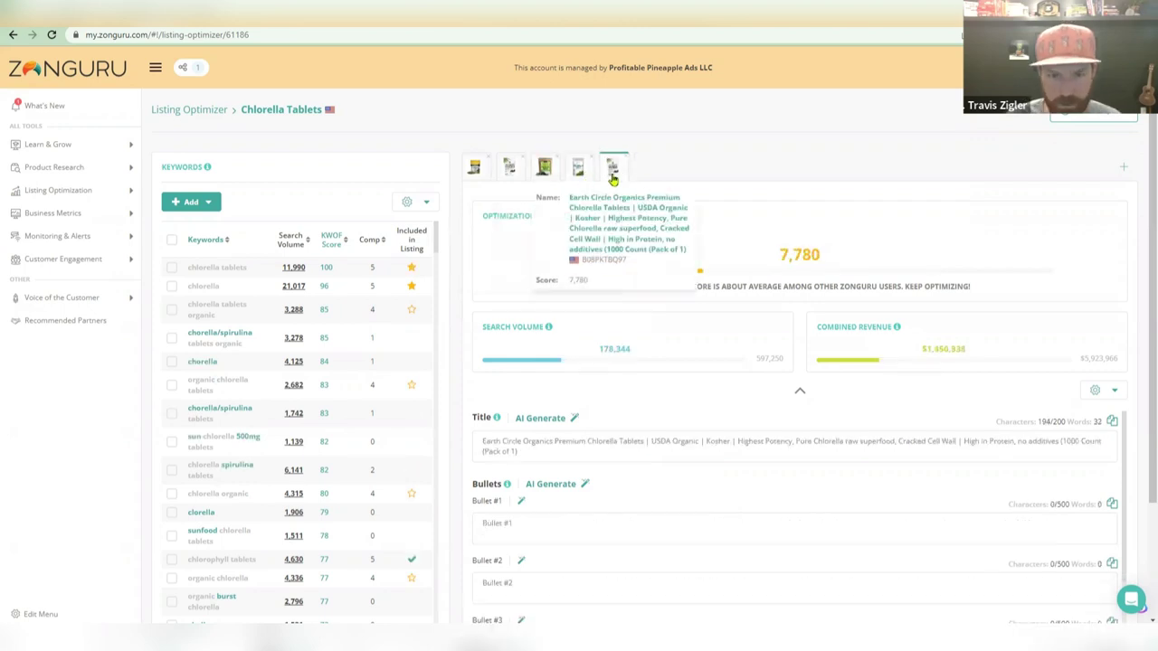
pyautogui.click(546, 172)
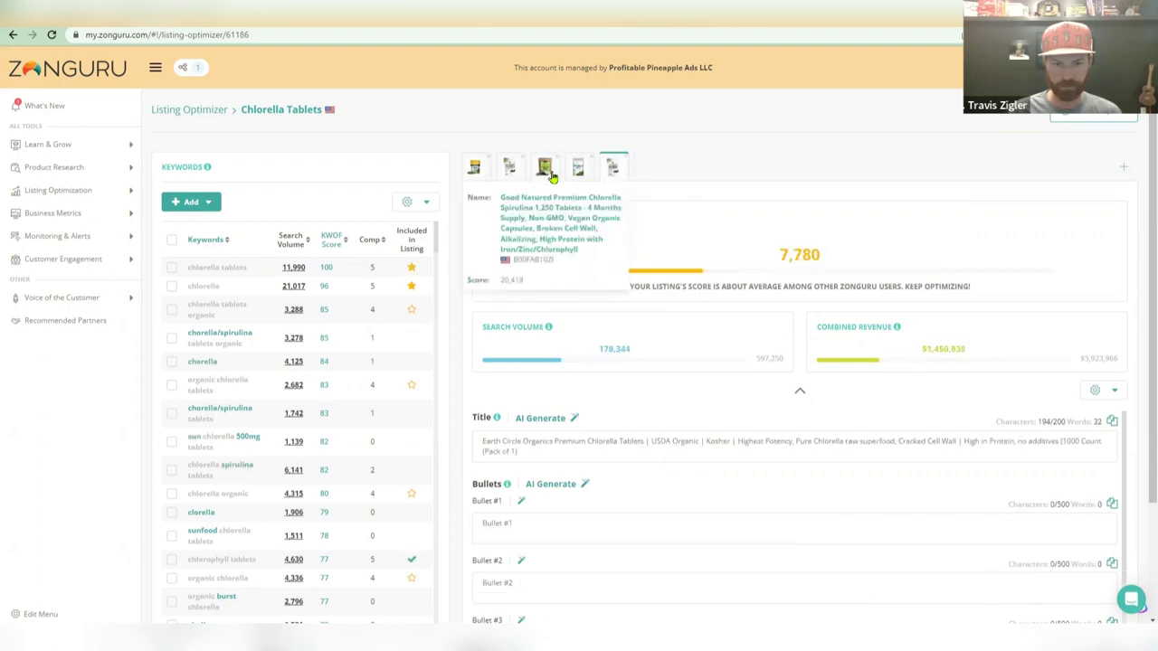
pyautogui.scroll(-3, 506, 380)
pyautogui.scroll(3, 573, 313)
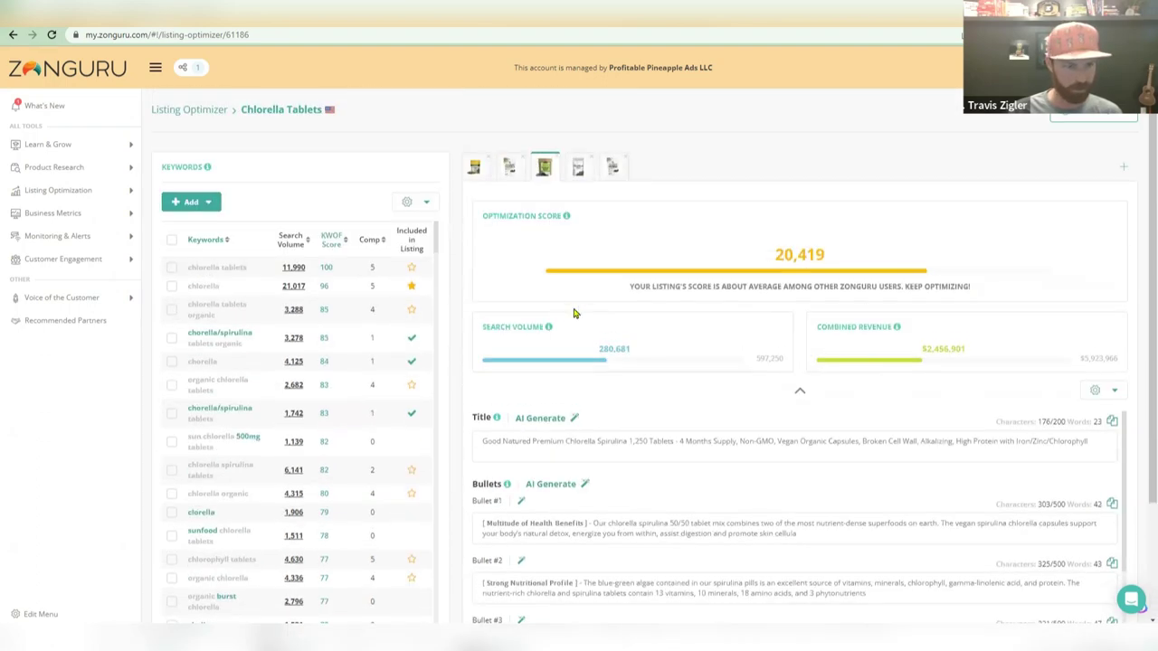
# Open the Chlorella Tablets Mega-Pack listing in the optimizer, review its bullets and description, and find "organic" on the page.
pyautogui.click(475, 170)
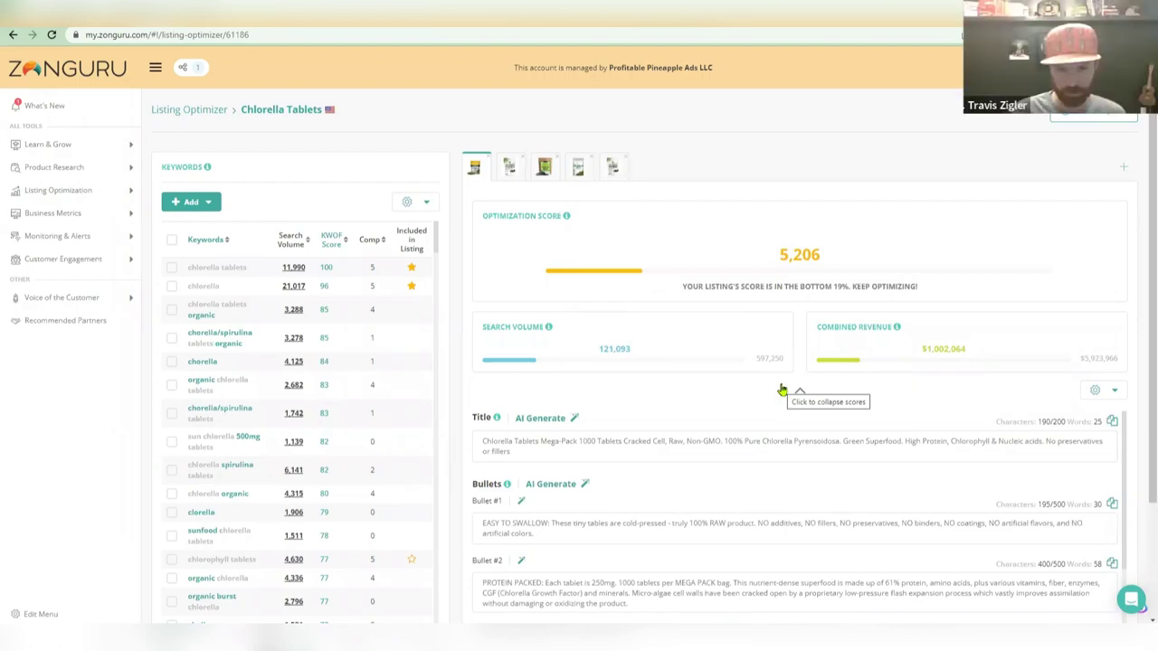
pyautogui.scroll(-5, 778, 393)
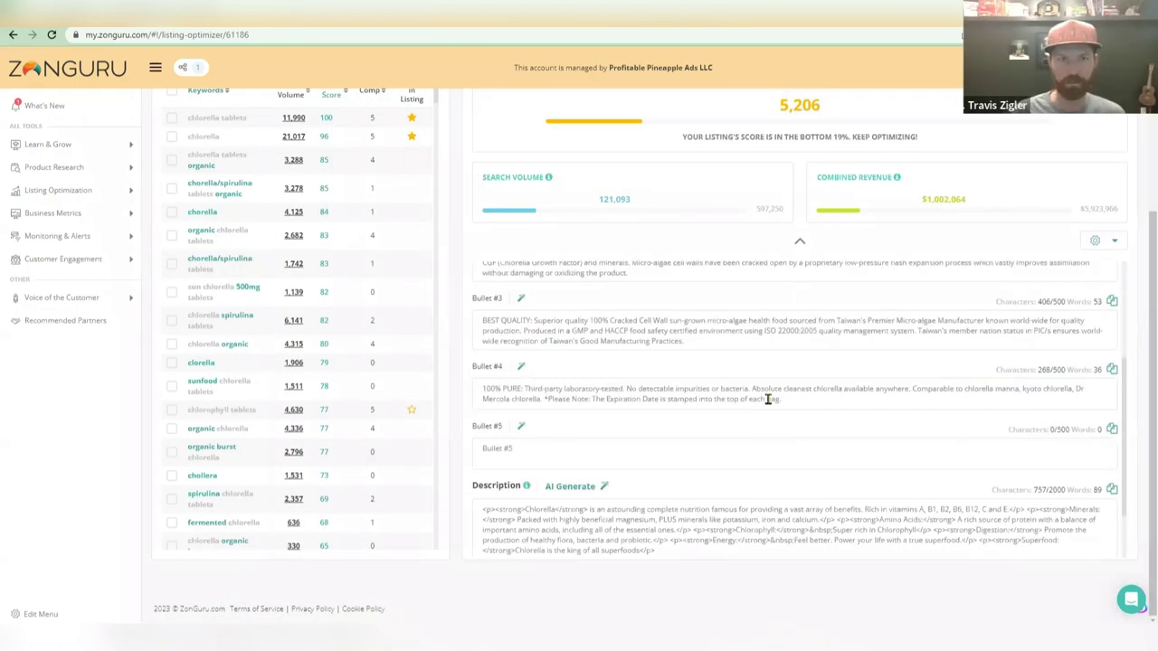
pyautogui.scroll(-2, 768, 399)
pyautogui.hotkey('ctrl', 'f')
pyautogui.write('organic')
pyautogui.scroll(2, 576, 134)
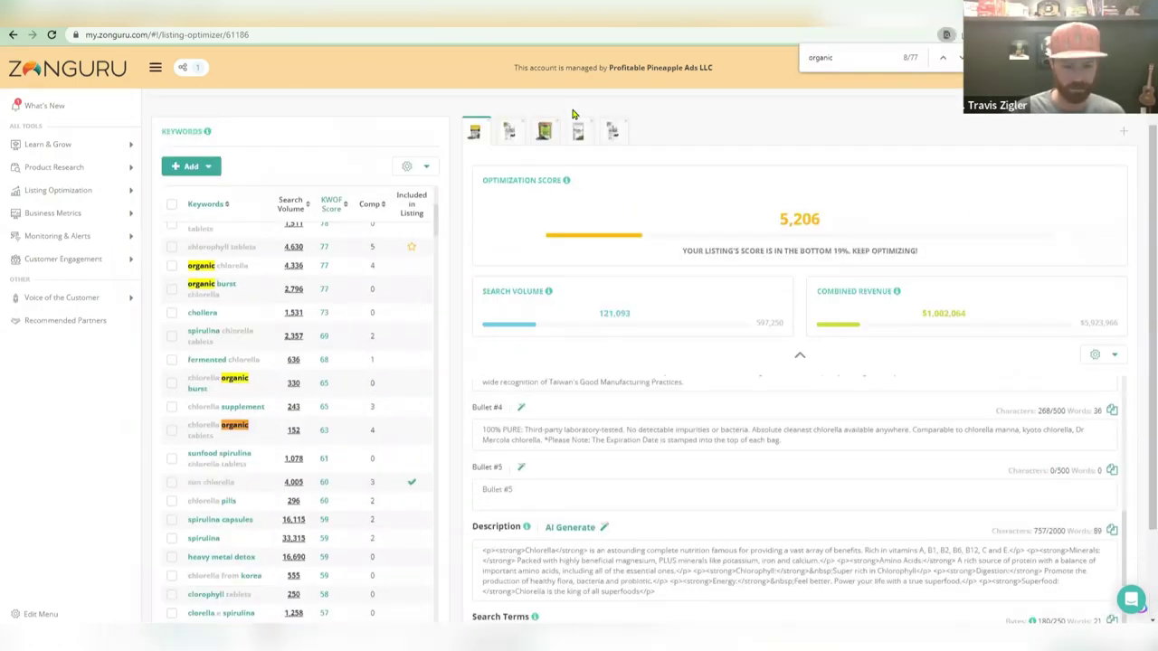
# Search the Amazon chlorella listing page for "organic" and step through the matches.
pyautogui.hotkey('ctrl', 'Tab')
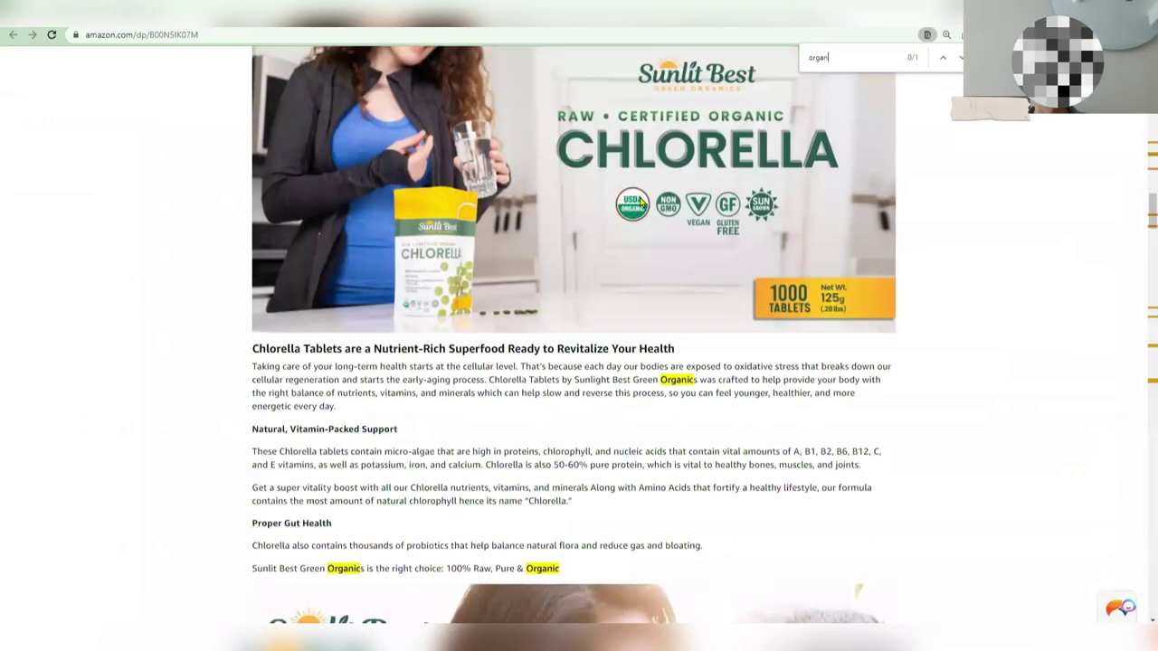
pyautogui.press('Return')
pyautogui.press('Return')
pyautogui.press('Return')
pyautogui.press('Return')
pyautogui.press('Return')
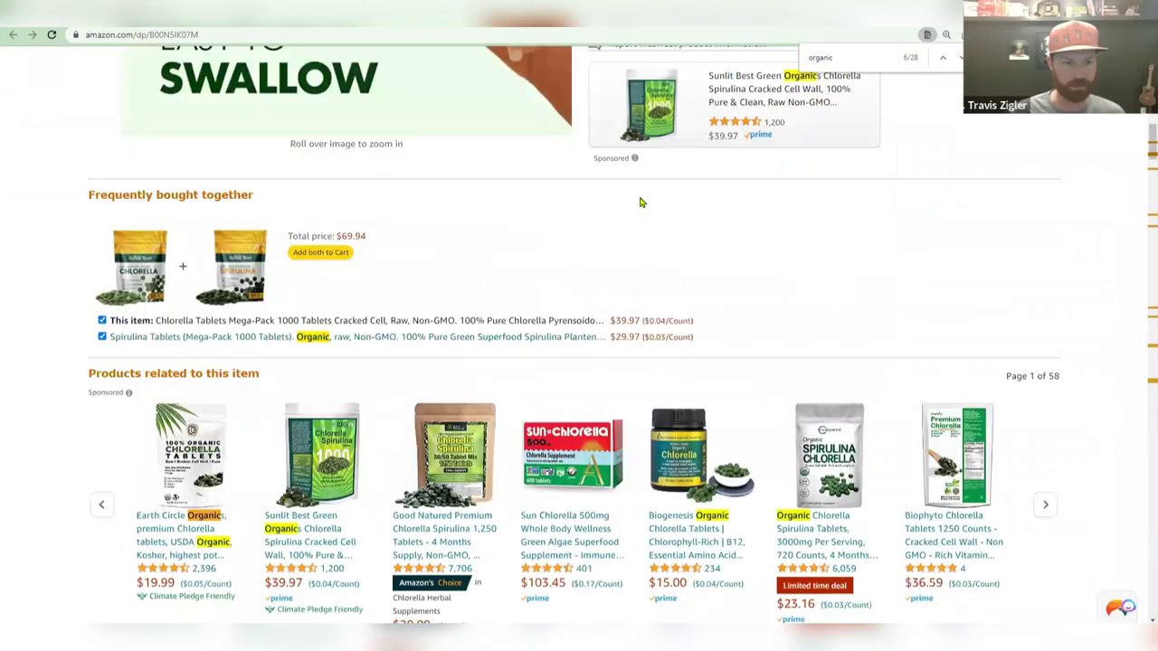
pyautogui.press('Return')
pyautogui.press('Return')
pyautogui.press('Return')
pyautogui.press('Return')
pyautogui.press('Return')
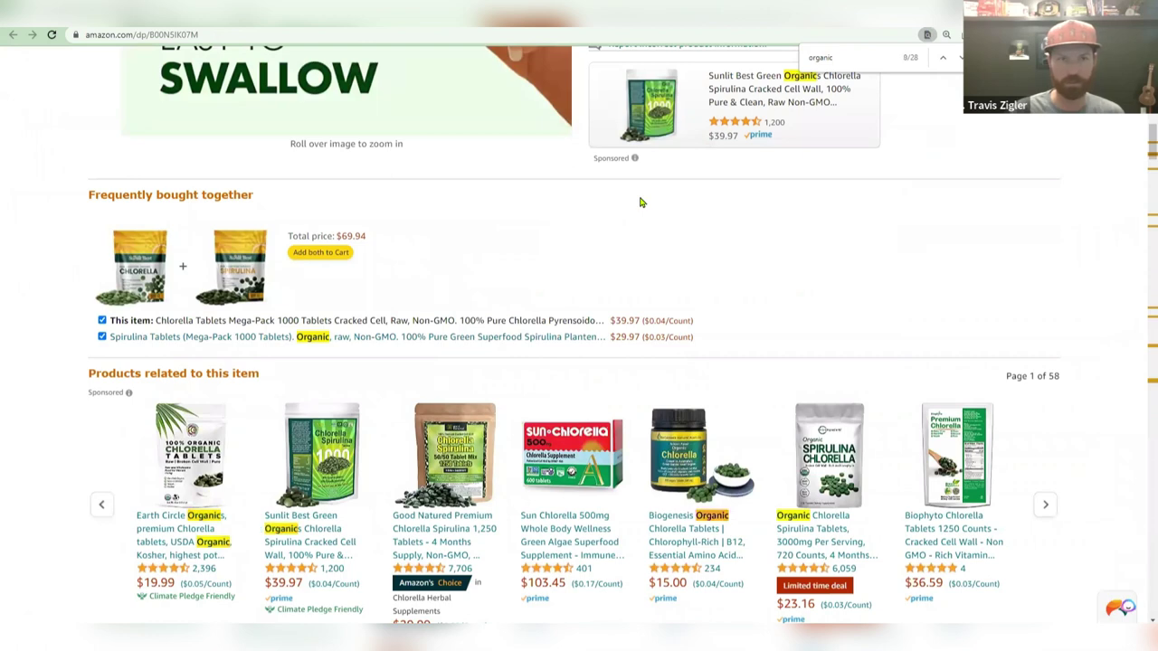
# Return to the ZonGuru session and add "Organic" to the beginning of the Chlorella Tablets listing's title.
pyautogui.hotkey('ctrl', 'Tab')
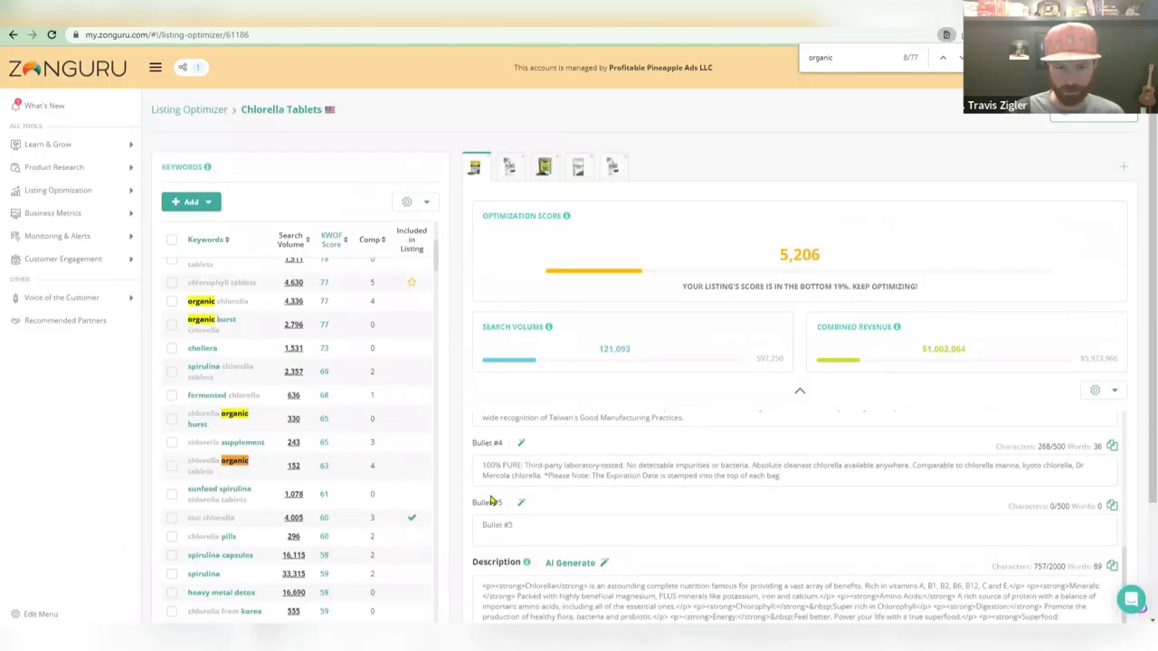
pyautogui.scroll(5, 651, 484)
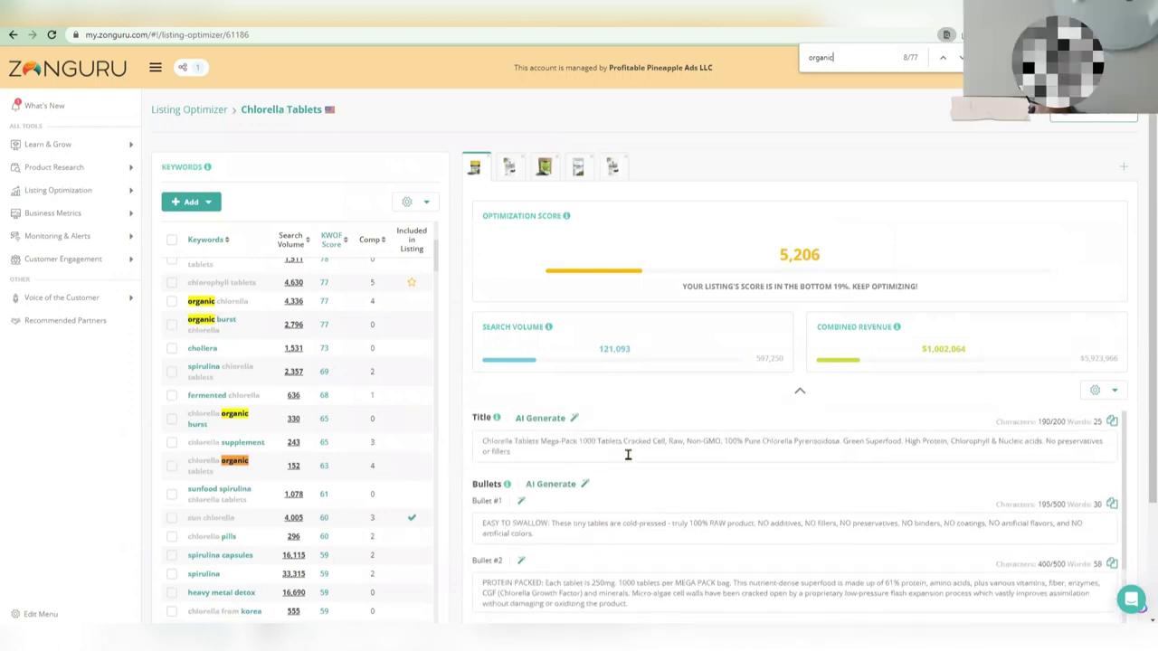
pyautogui.write('Organic')
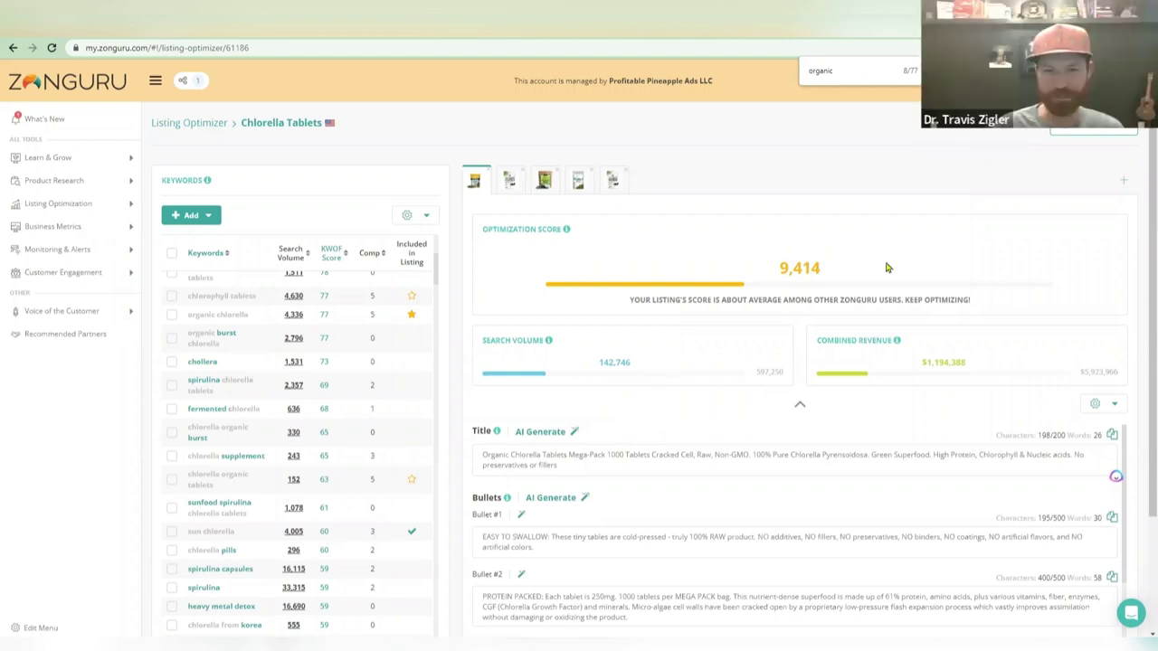
# Open the Good Natured competitor listing, mark the keyword "chollera", and search Amazon for it.
pyautogui.click(536, 185)
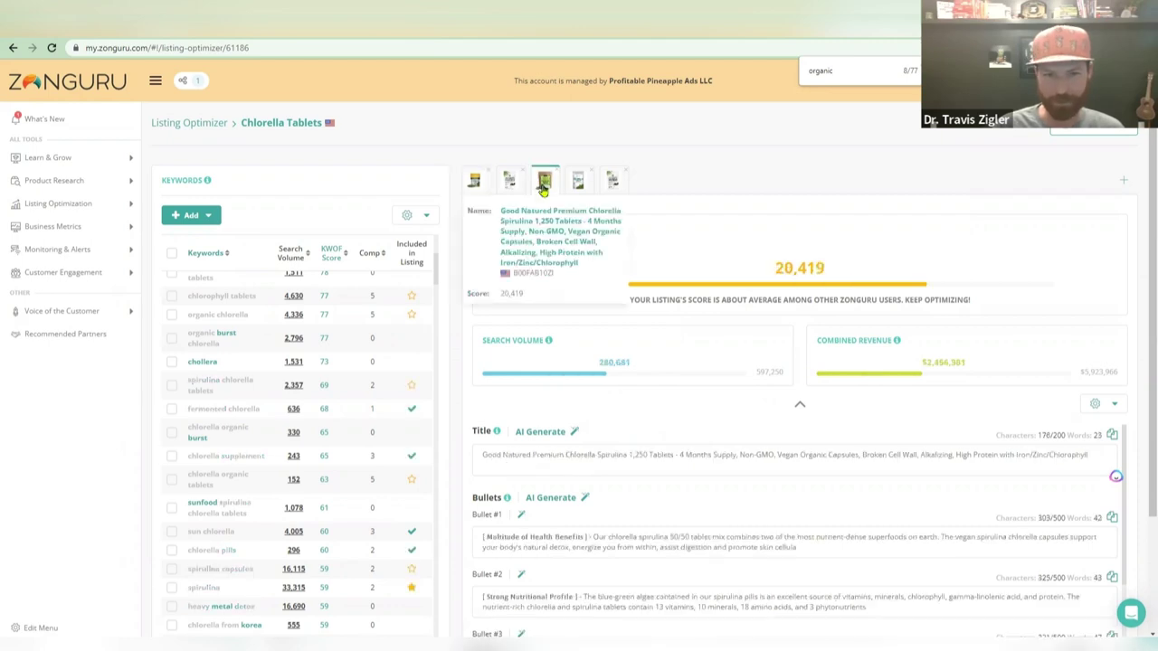
pyautogui.scroll(1, 328, 432)
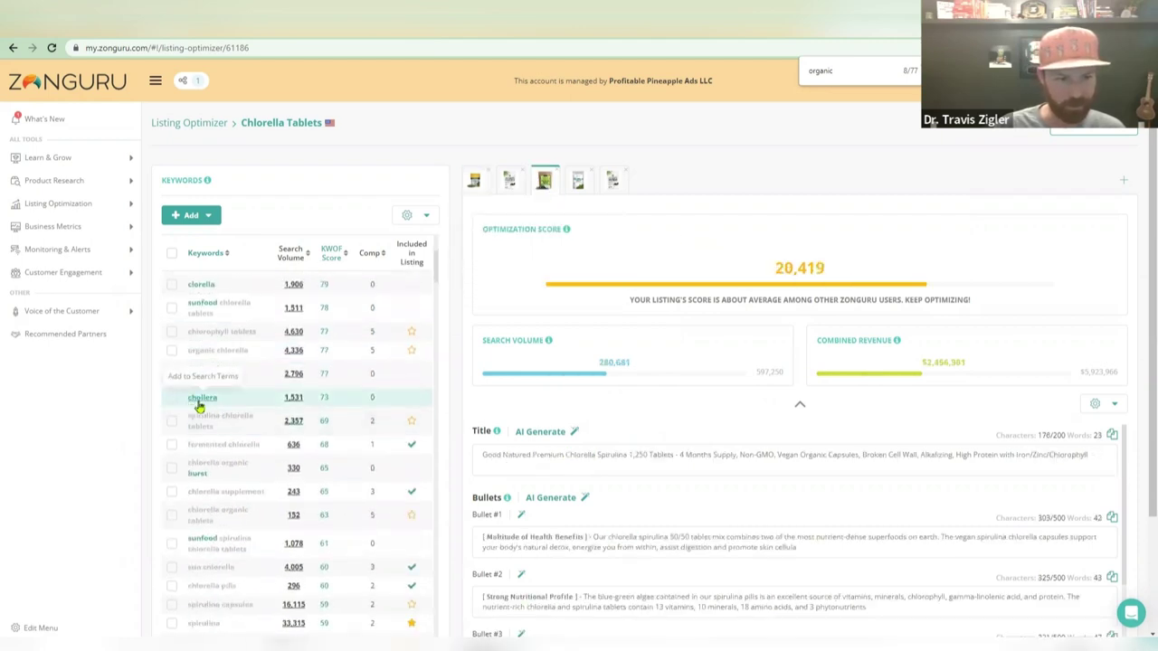
pyautogui.moveTo(215, 403); pyautogui.dragTo(187, 406)
pyautogui.click(172, 398)
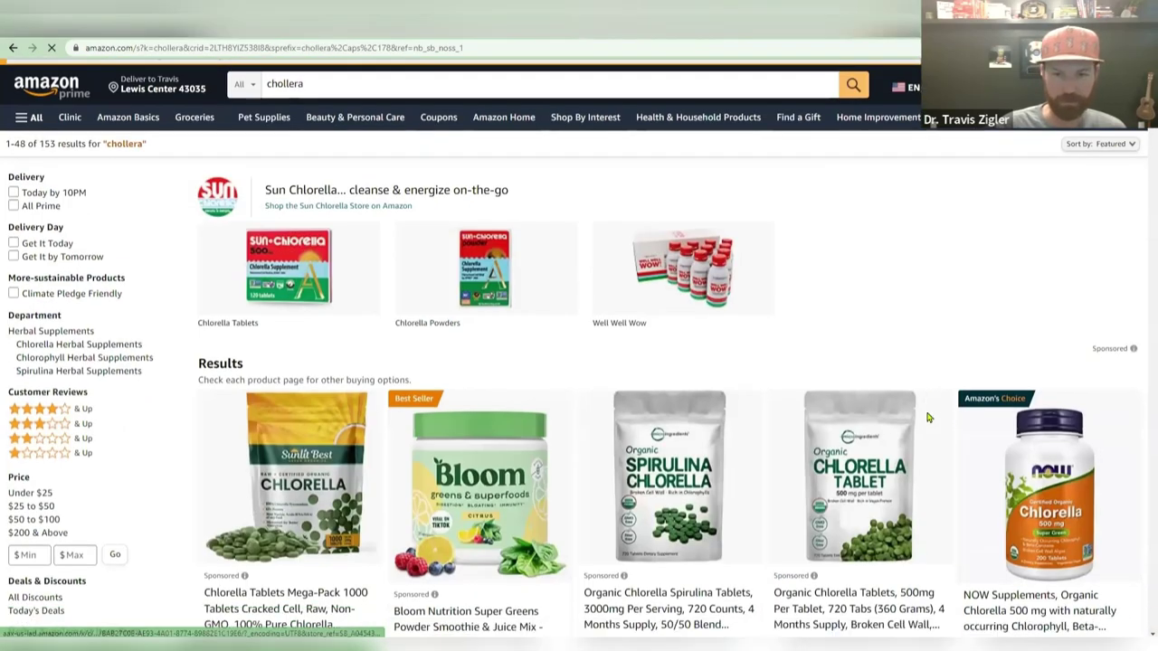
pyautogui.scroll(-1, 926, 414)
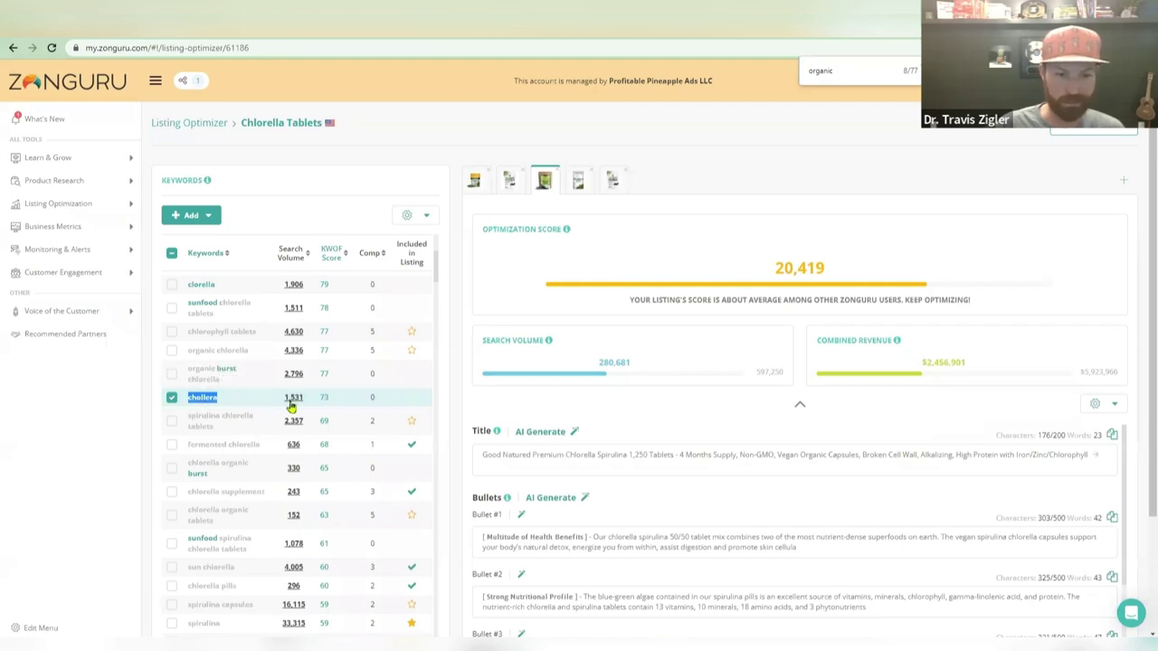
# Examine the Good Natured listing's bullets, description and Search Terms in ZonGuru.
pyautogui.scroll(-5, 820, 491)
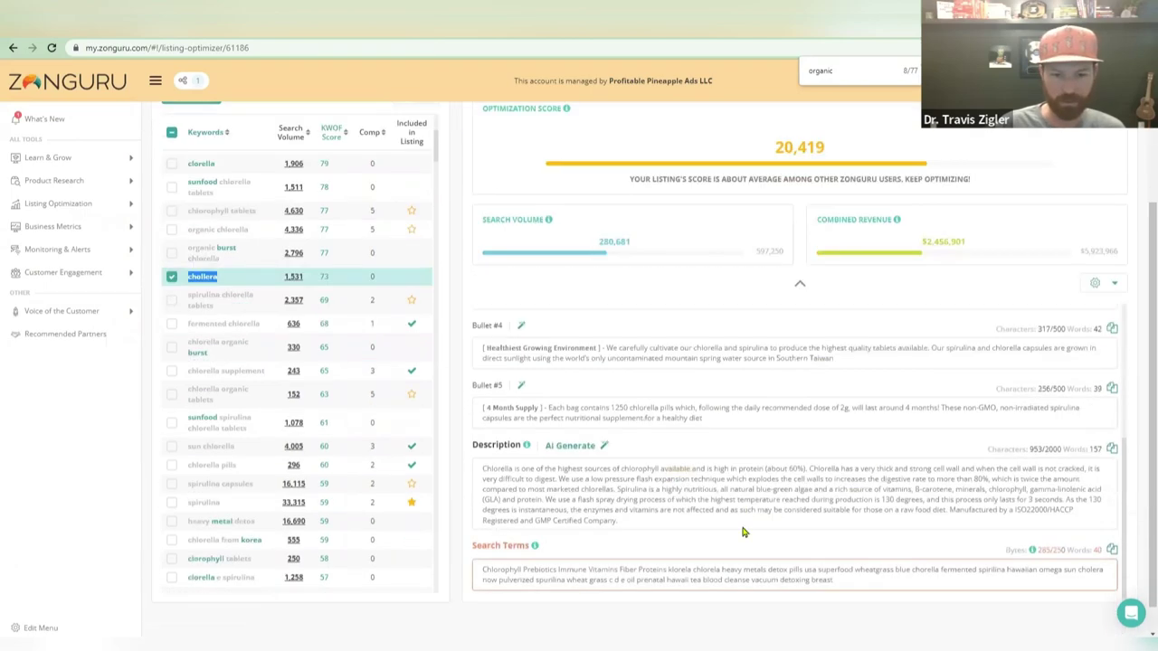
pyautogui.scroll(3, 698, 507)
pyautogui.scroll(-3, 698, 507)
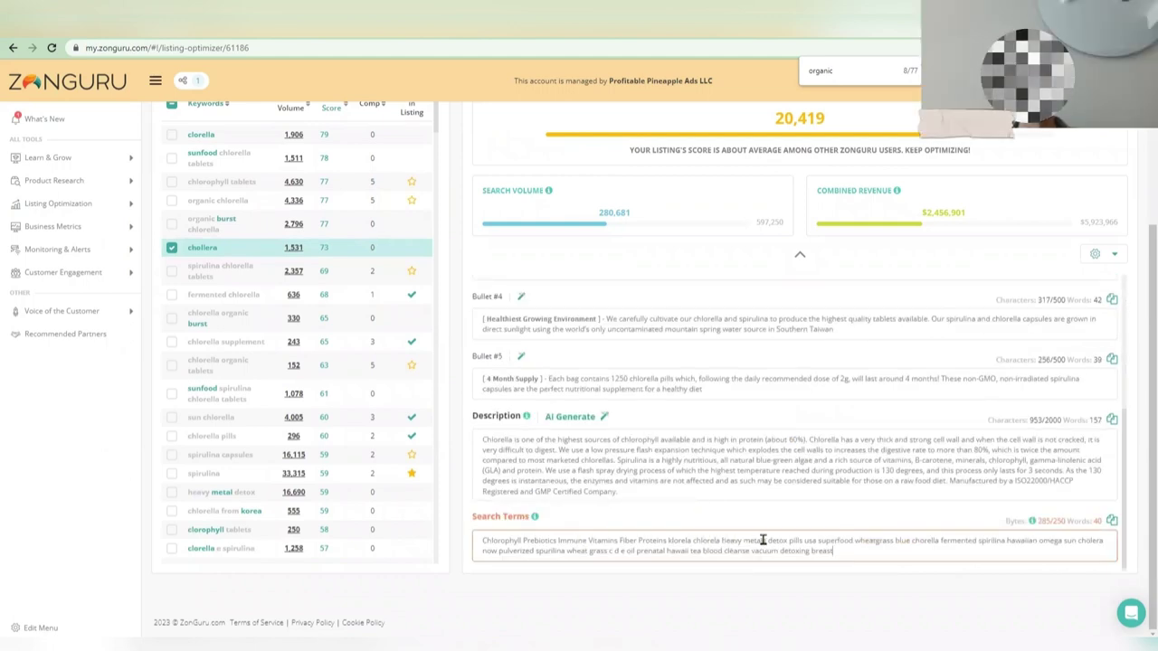
# In the Chlorella Tablets listing's Search Terms, remove the commas around "Chlorella tablets", append "chollera", and deselect that keyword.
pyautogui.doubleClick(495, 540)
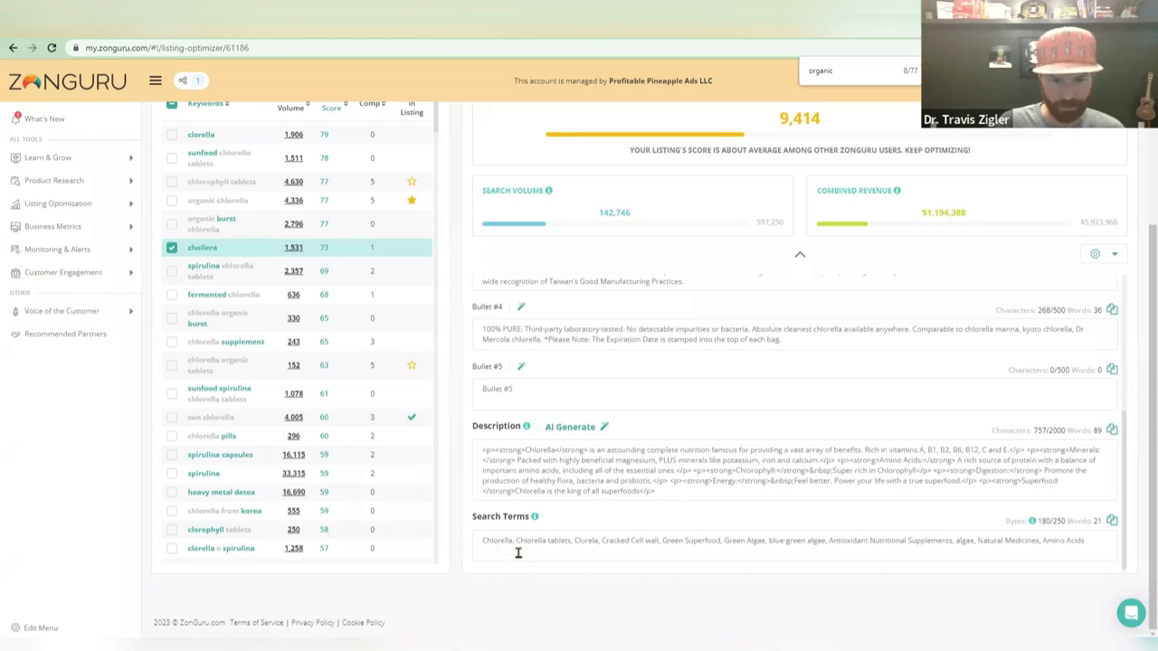
pyautogui.hotkey('ctrl', 'Right')
pyautogui.hotkey('ctrl', 'Right')
pyautogui.press('Delete')
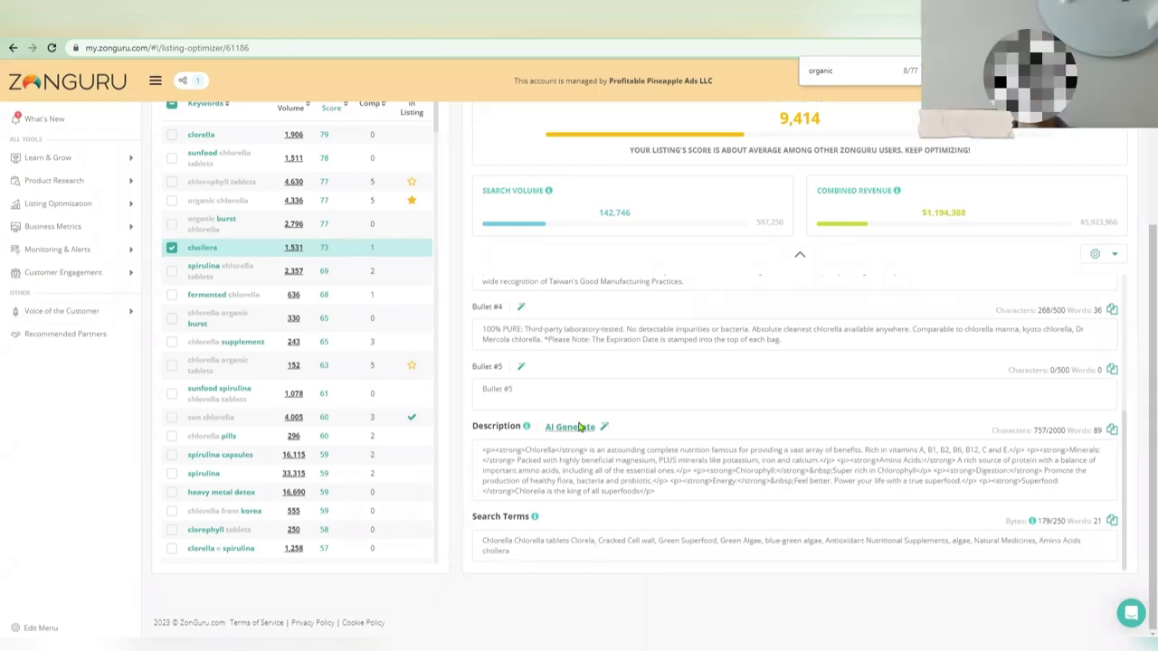
pyautogui.click(172, 249)
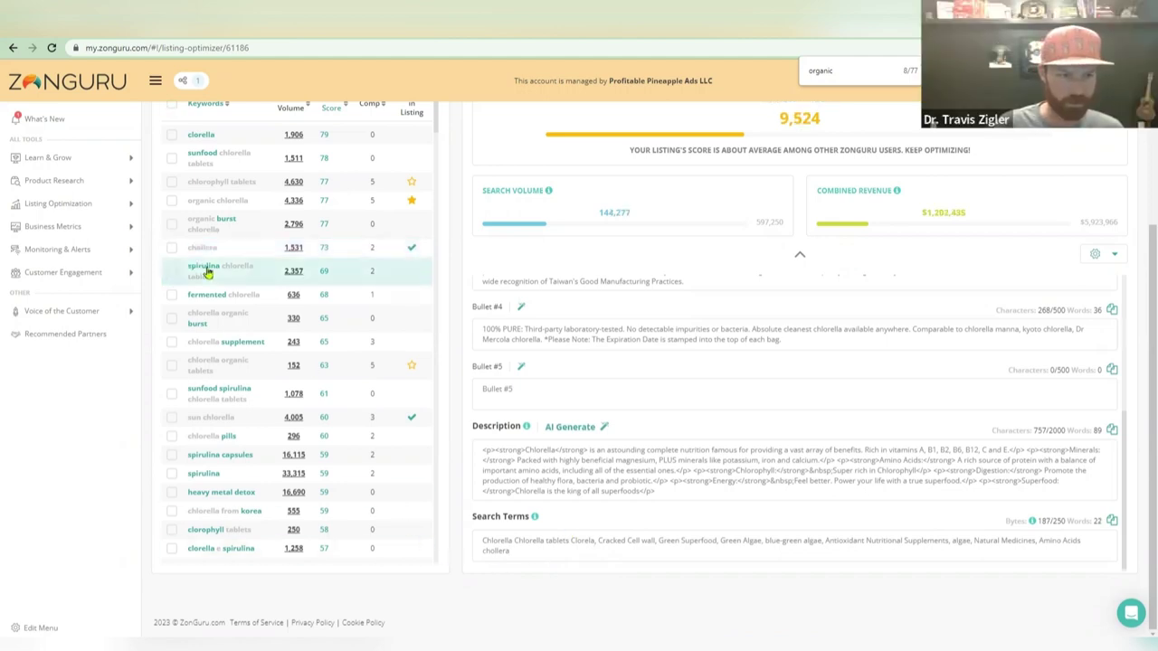
# Add the misspelled keywords "clorella" and "chorella" from the keyword list to the listing's Search Terms.
pyautogui.scroll(1, 237, 290)
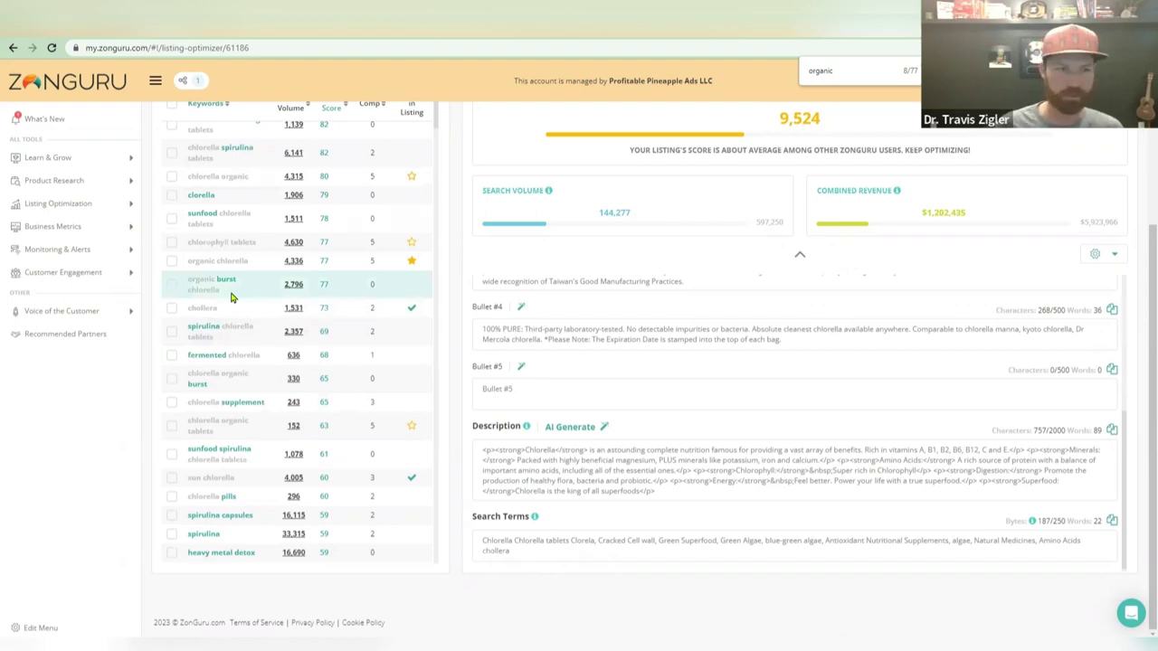
pyautogui.scroll(3, 237, 307)
pyautogui.click(204, 234)
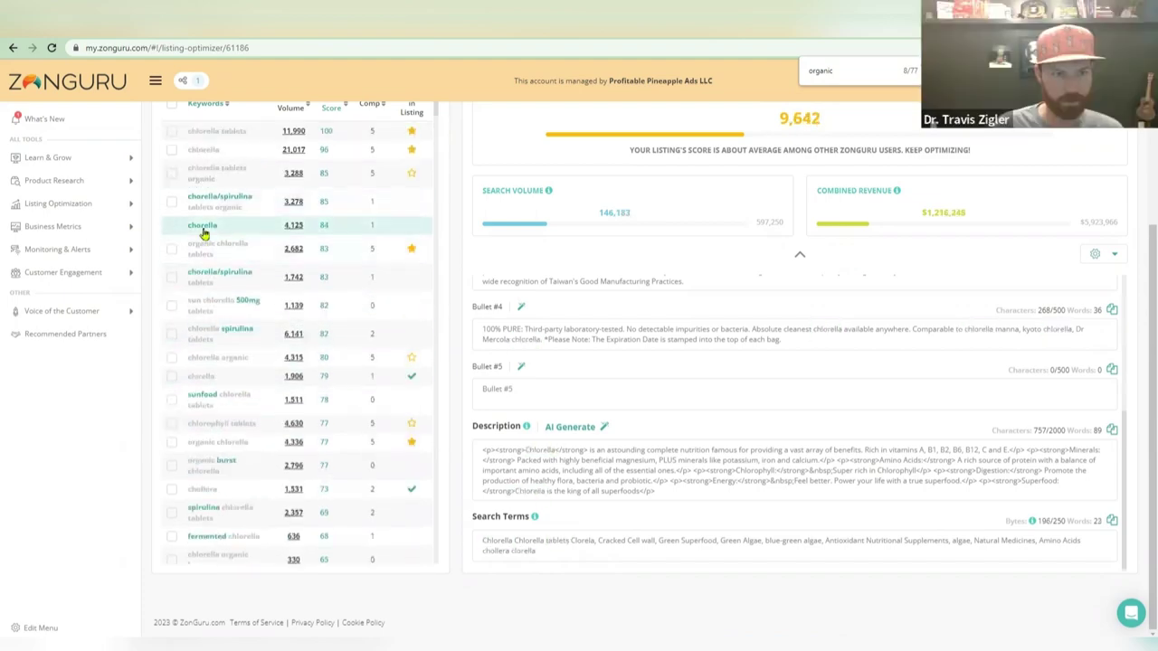
pyautogui.scroll(2, 230, 380)
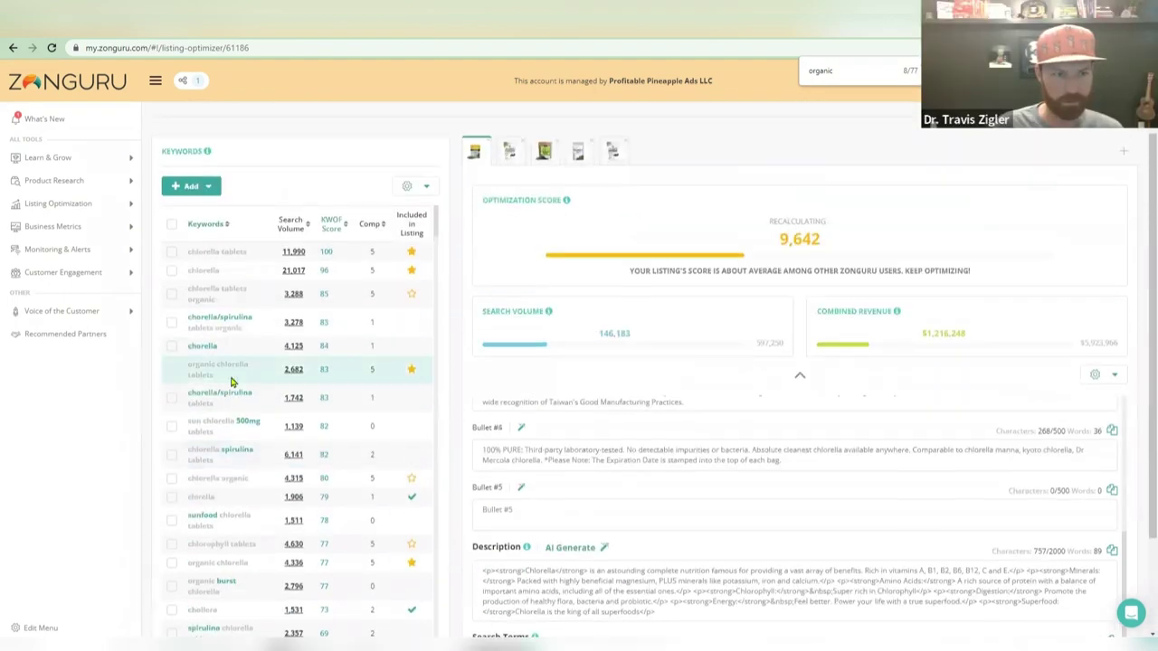
pyautogui.scroll(-2, 229, 371)
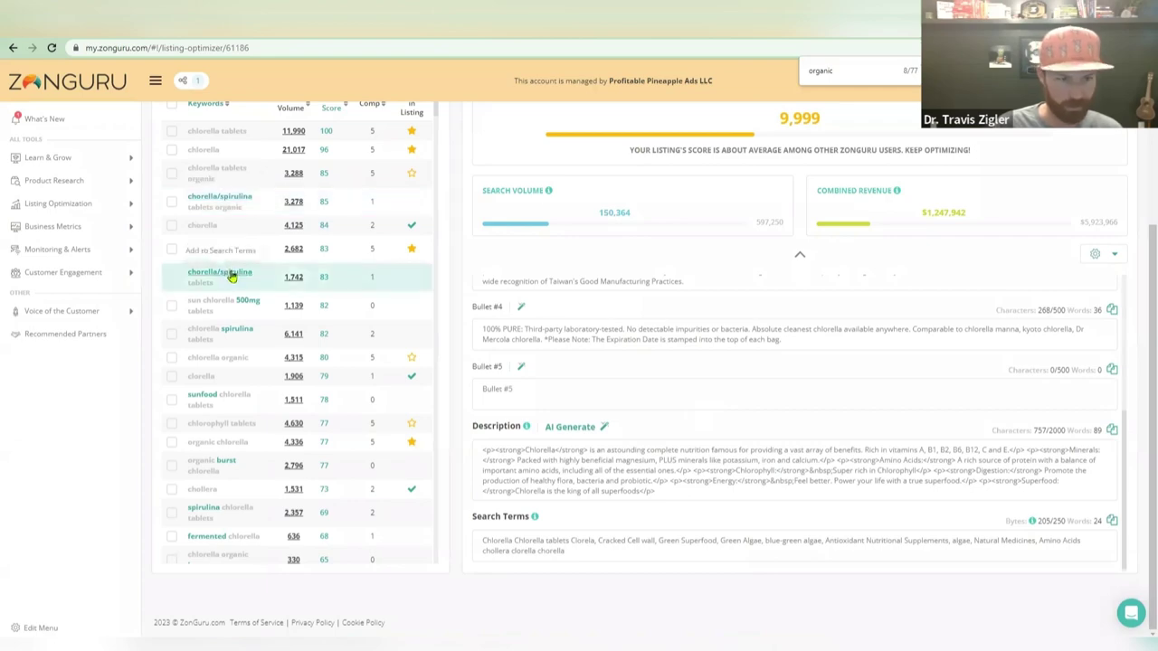
# Search Amazon for "organic burst chlorella" and browse the product results.
pyautogui.scroll(-2, 226, 362)
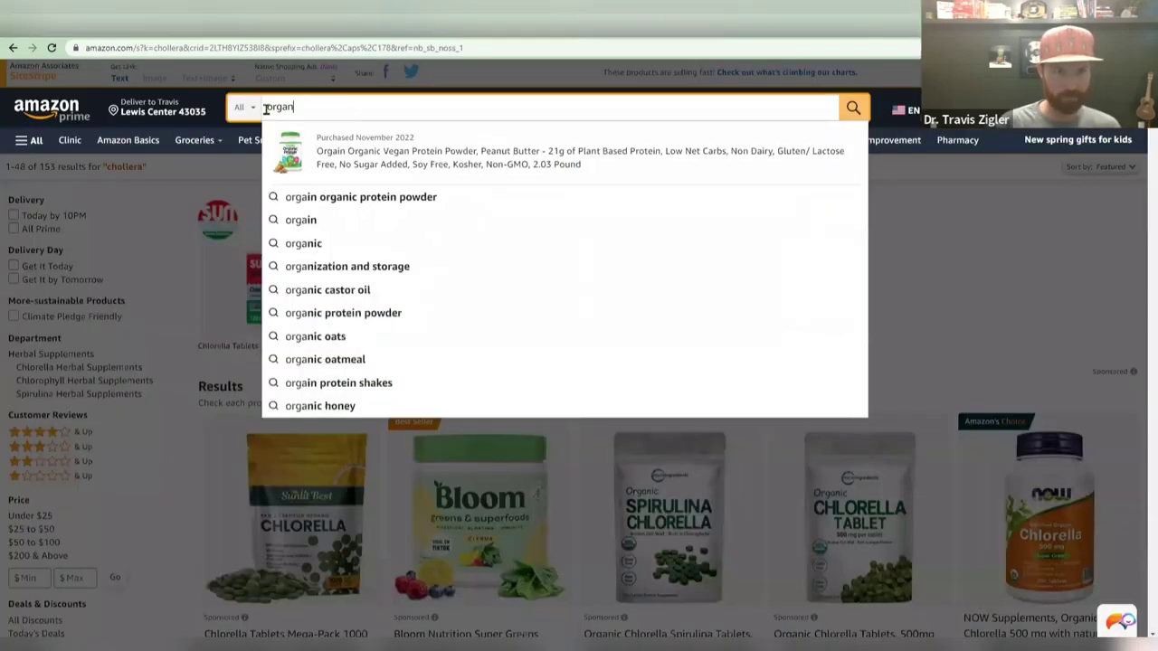
pyautogui.write('ic bur')
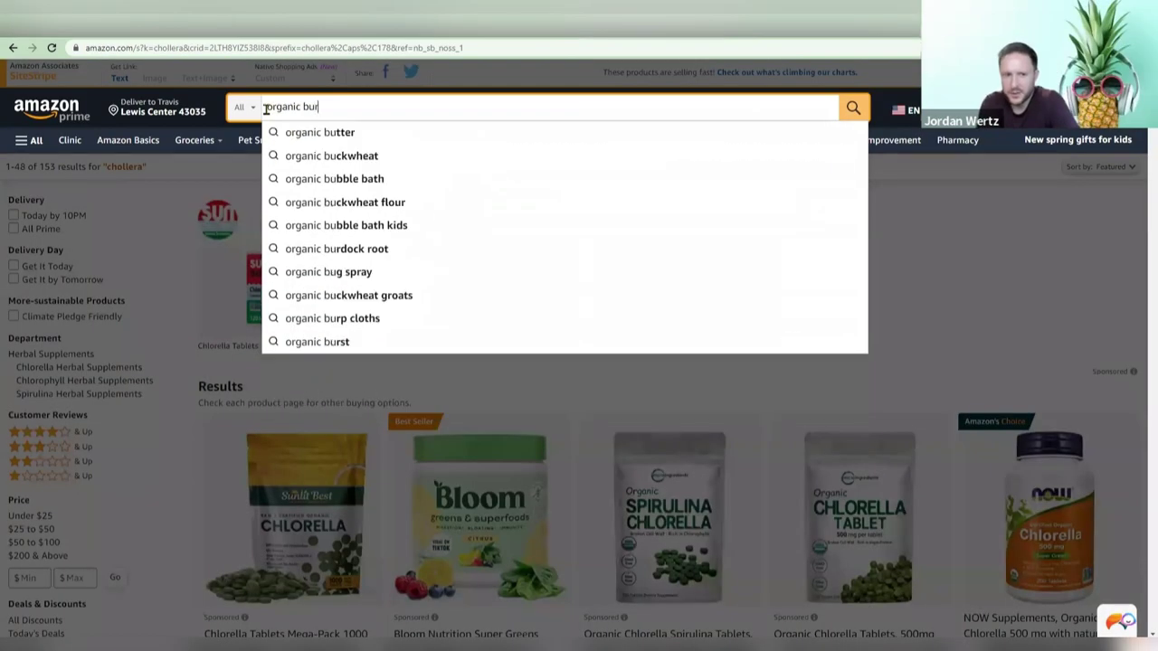
pyautogui.write('st chlorella')
pyautogui.press('Return')
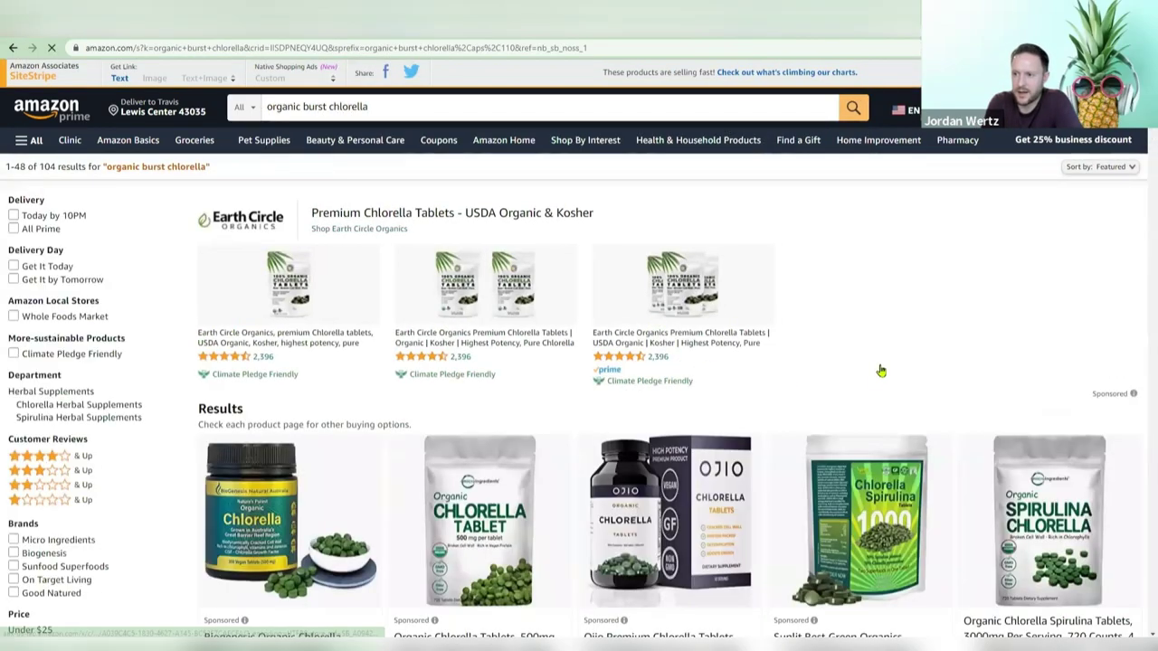
pyautogui.scroll(-1, 881, 371)
pyautogui.scroll(-4, 881, 371)
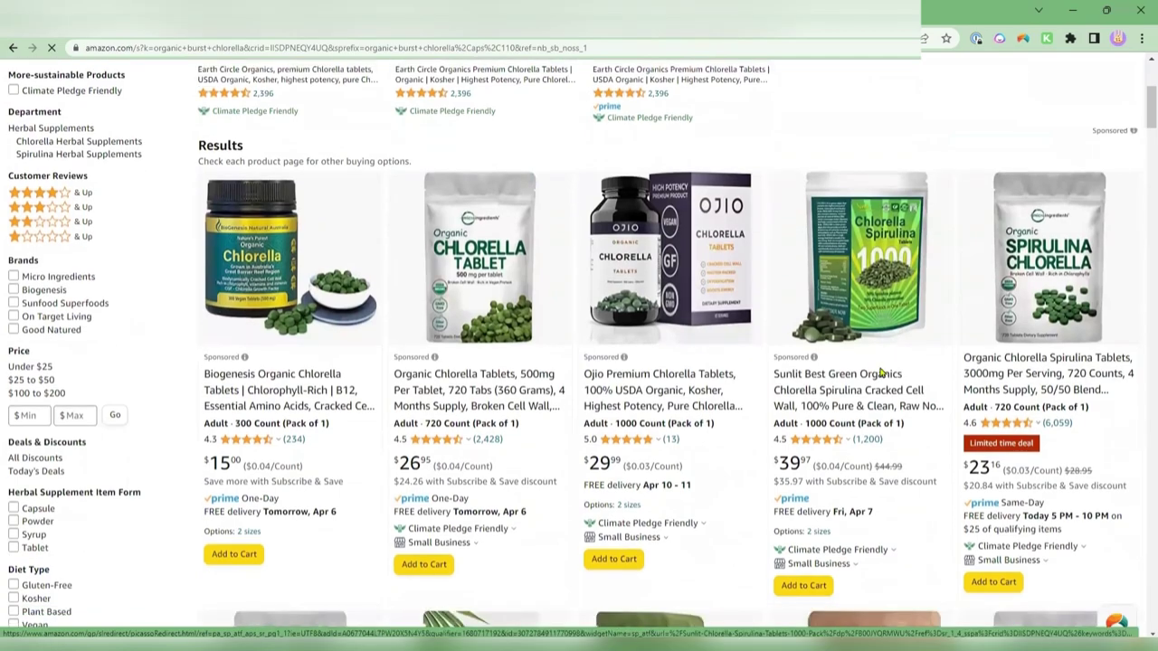
pyautogui.scroll(-2, 881, 372)
pyautogui.scroll(6, 881, 372)
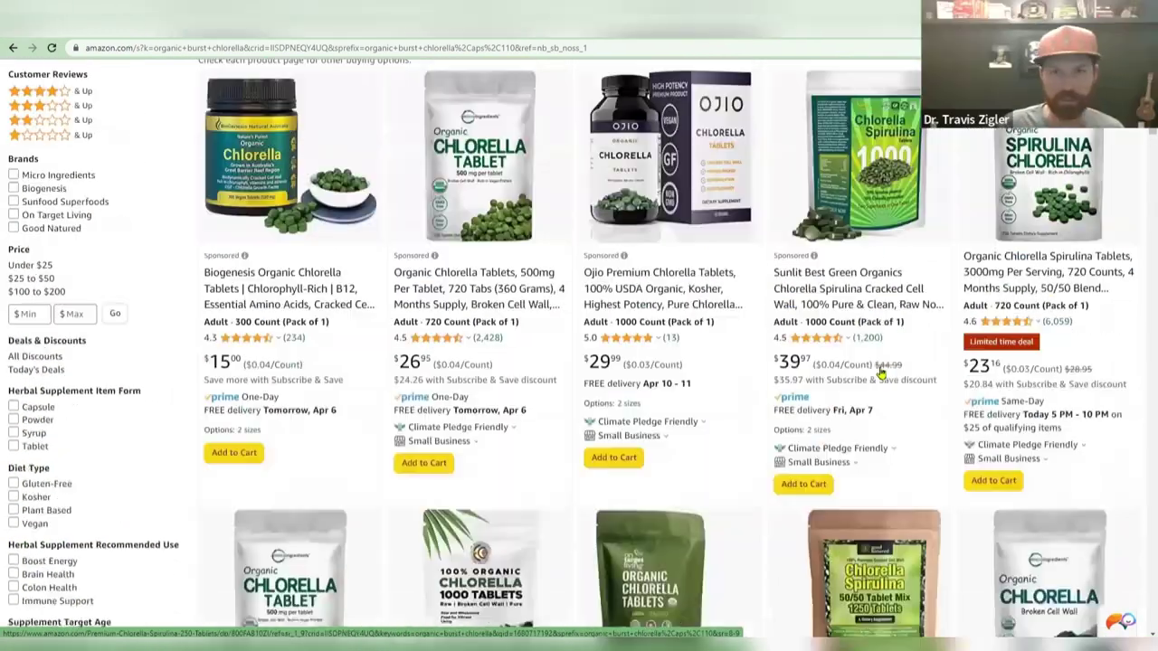
pyautogui.scroll(1, 521, 175)
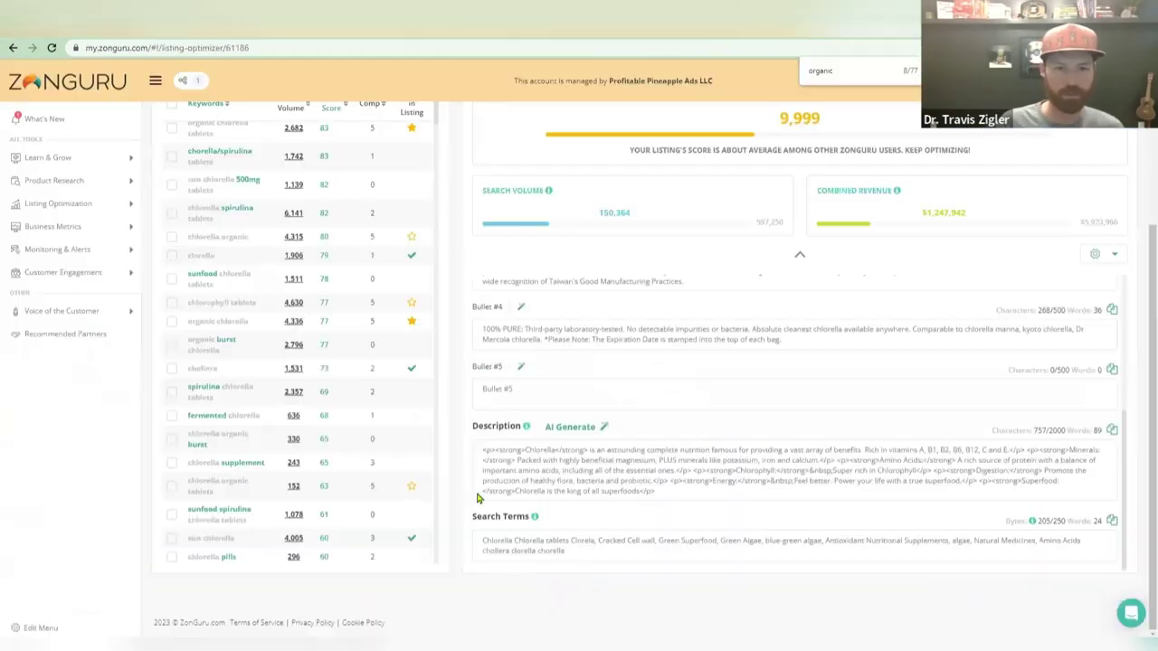
# Append "burst" to the Chlorella listing's Search Terms and insert "Burst" after "Cracked Cell Wall" in Bullet #3.
pyautogui.write('rst')
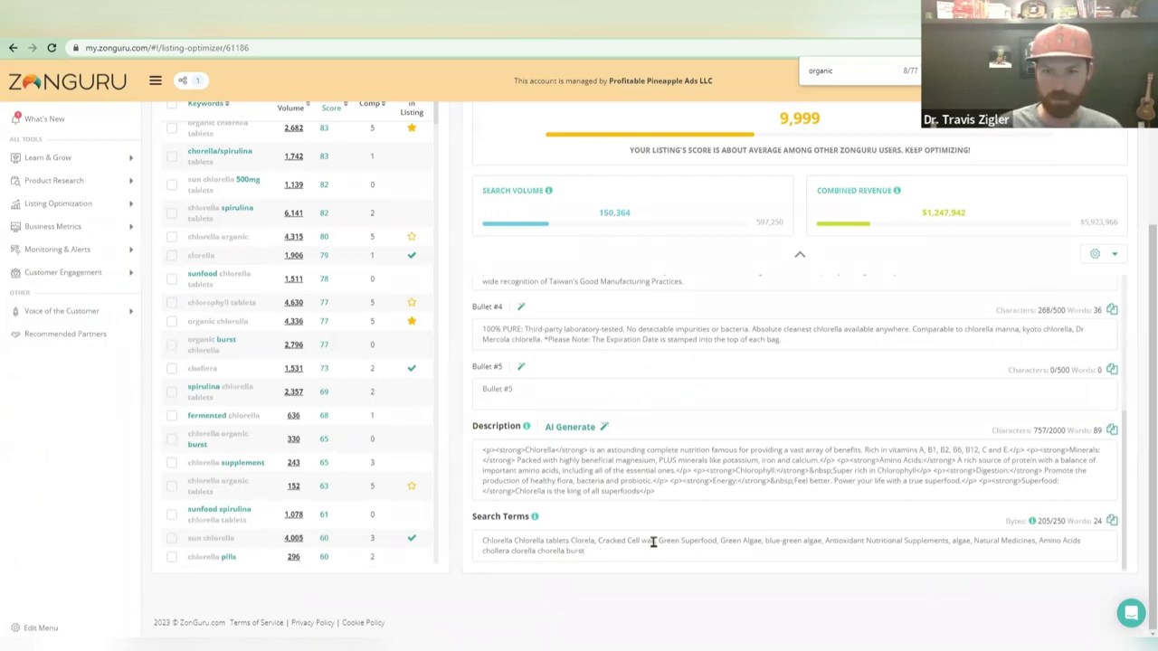
pyautogui.scroll(2, 653, 541)
pyautogui.scroll(2, 288, 479)
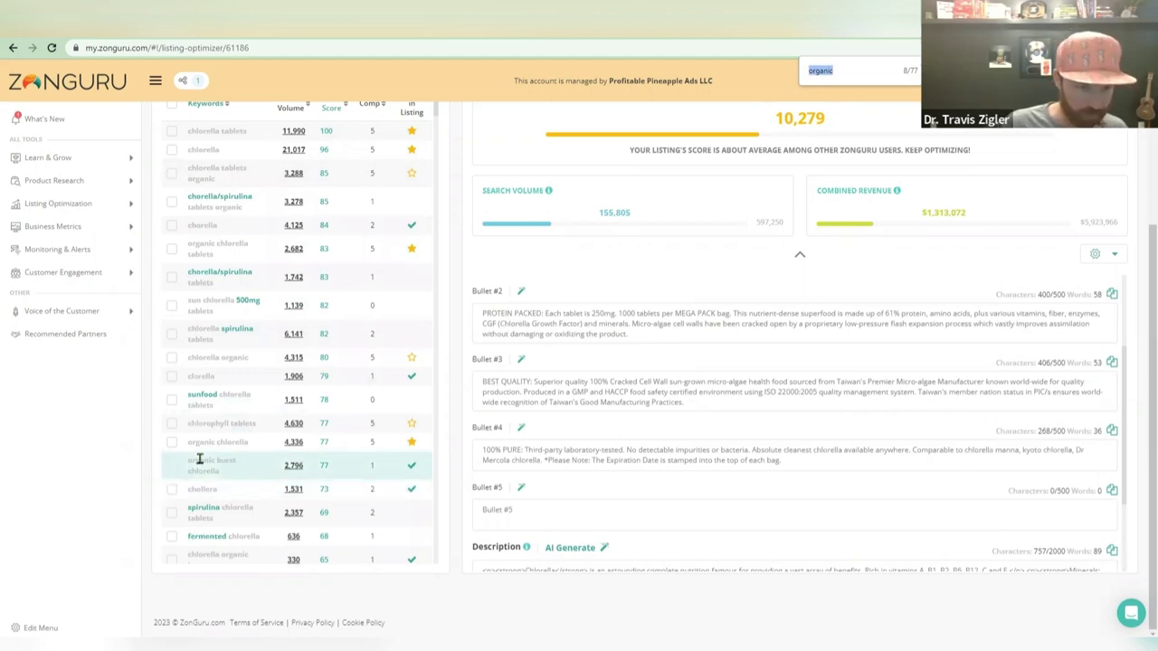
pyautogui.click(731, 389)
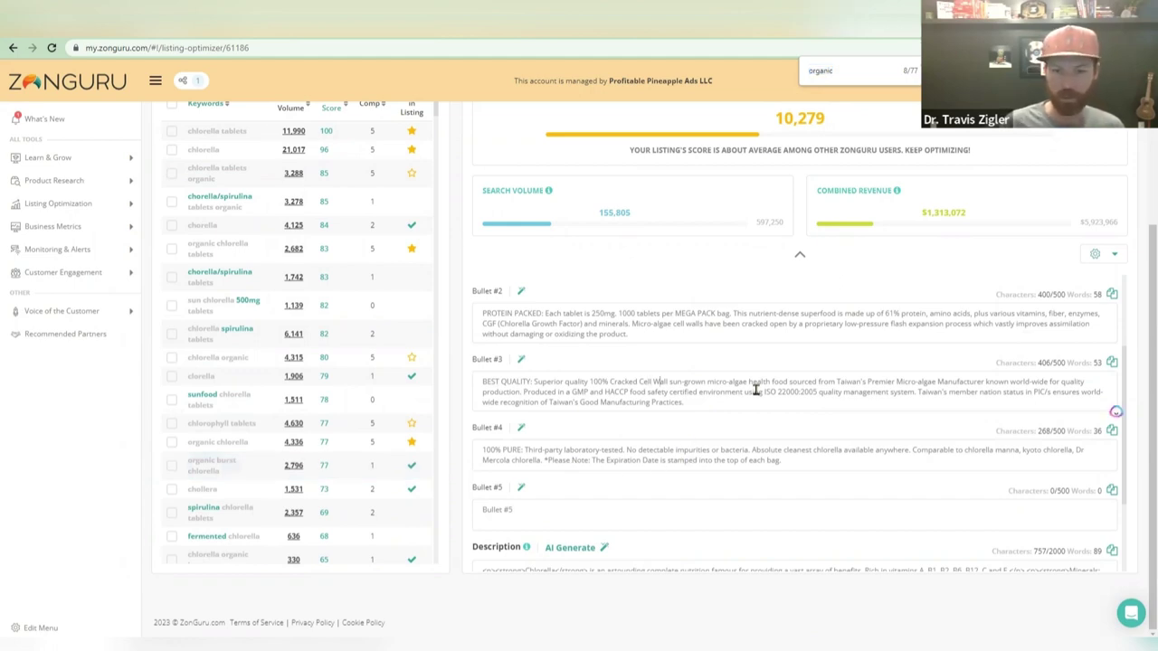
pyautogui.write('Burst')
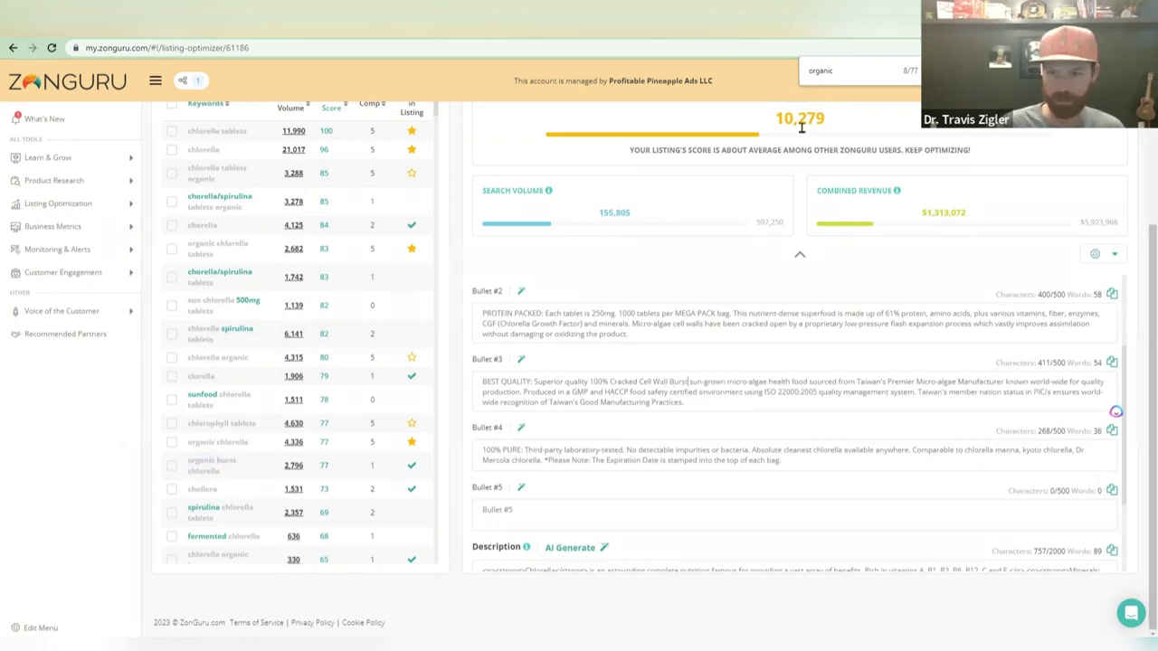
# Add "supplement" from the "chlorella supplement" keyword to the listing's Search Terms.
pyautogui.scroll(-1, 325, 470)
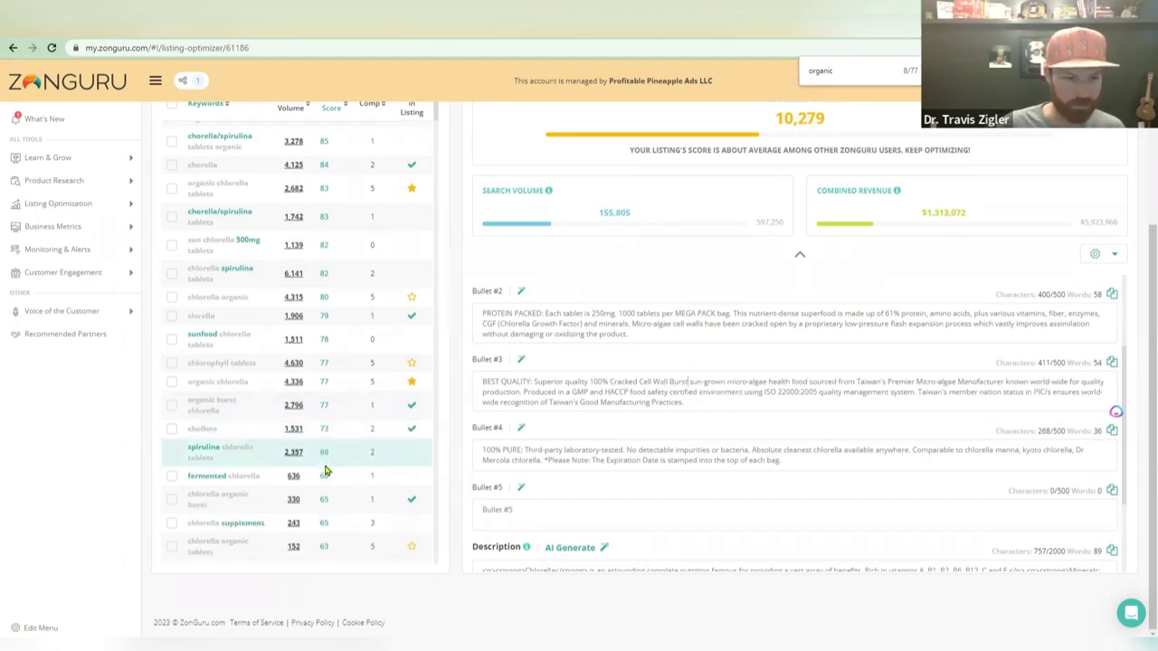
pyautogui.scroll(-3, 218, 480)
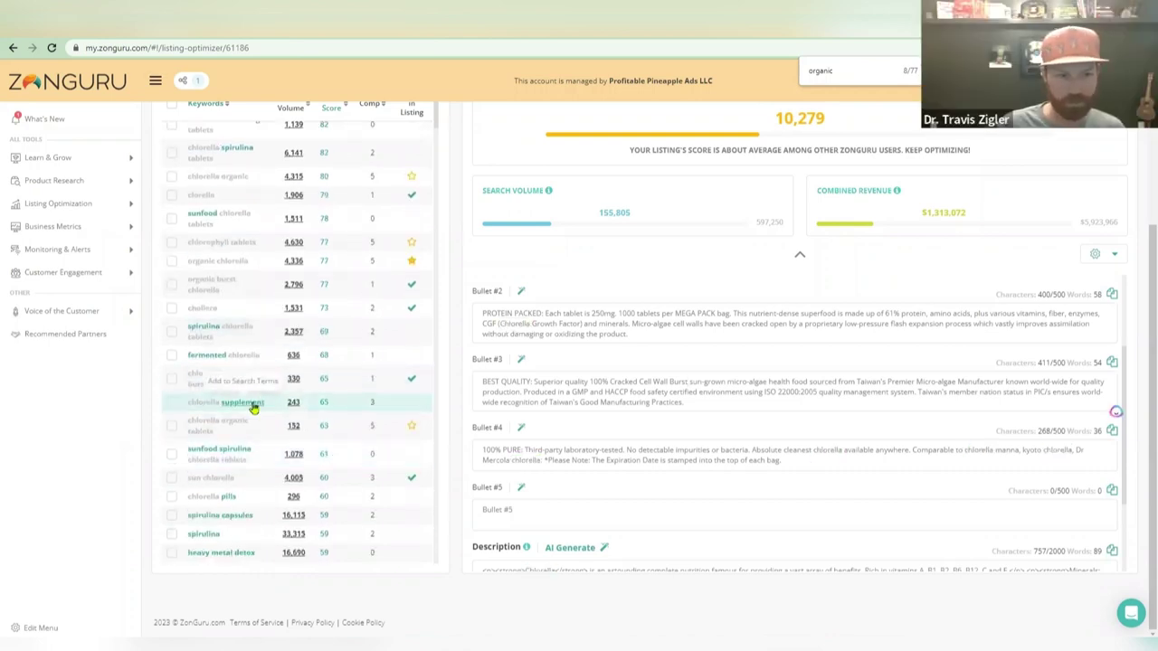
pyautogui.click(254, 408)
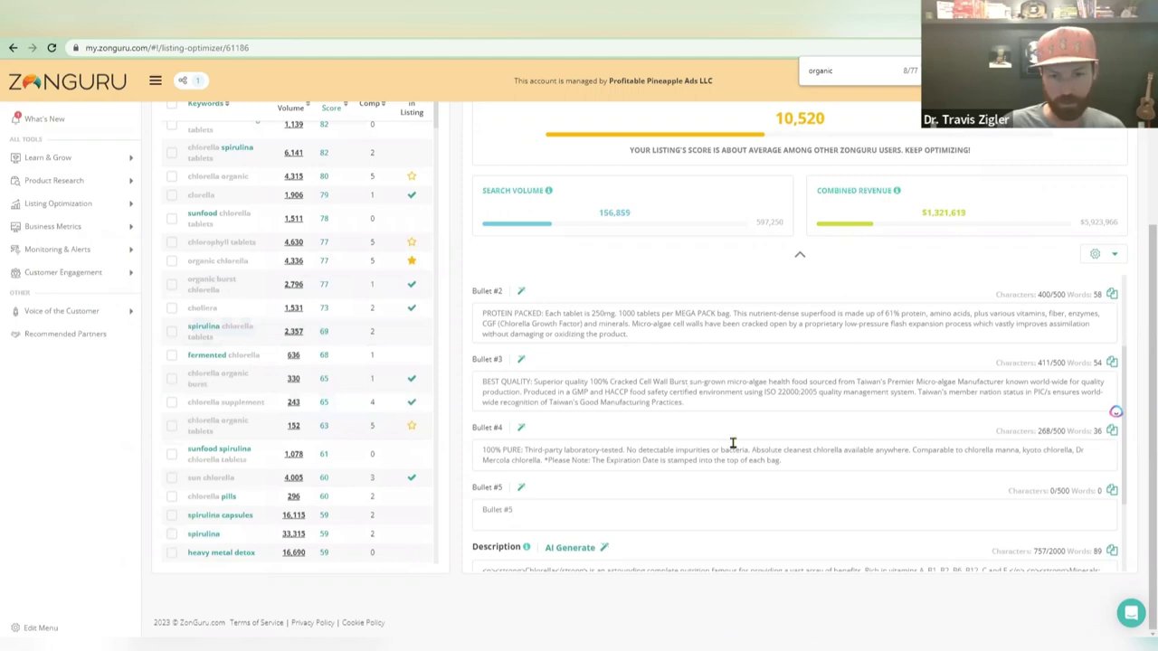
# Add "pills" and "capsules" from the chlorella keyword list to the listing's Search Terms.
pyautogui.scroll(2, 732, 442)
pyautogui.scroll(-1, 262, 452)
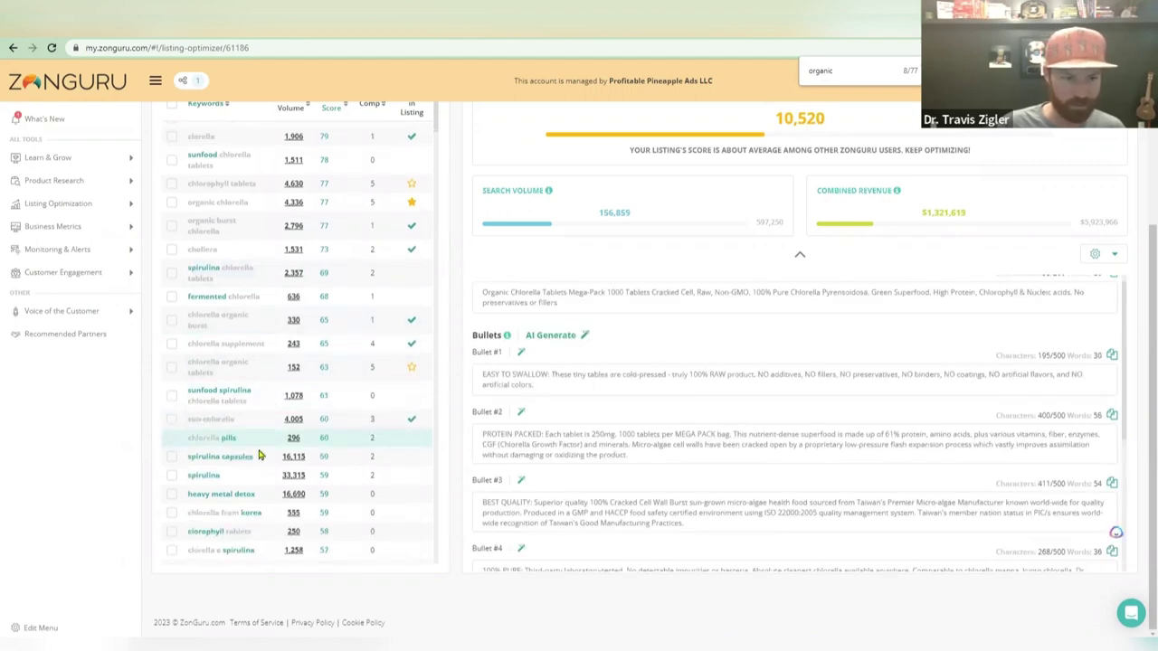
pyautogui.click(239, 457)
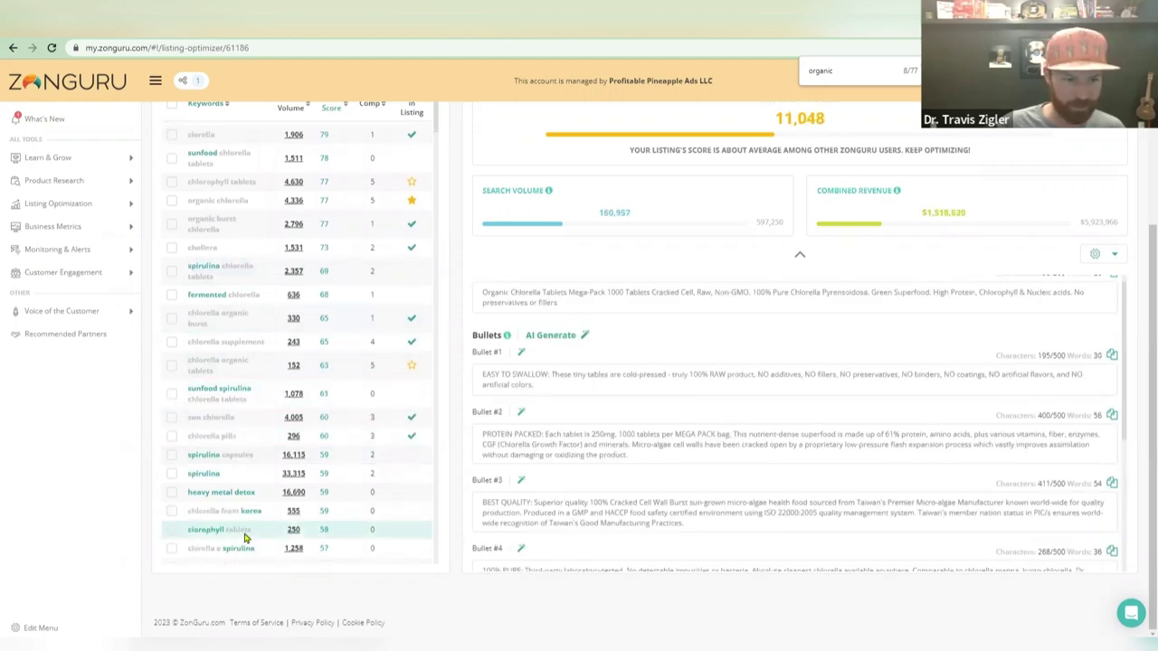
pyautogui.scroll(-3, 255, 515)
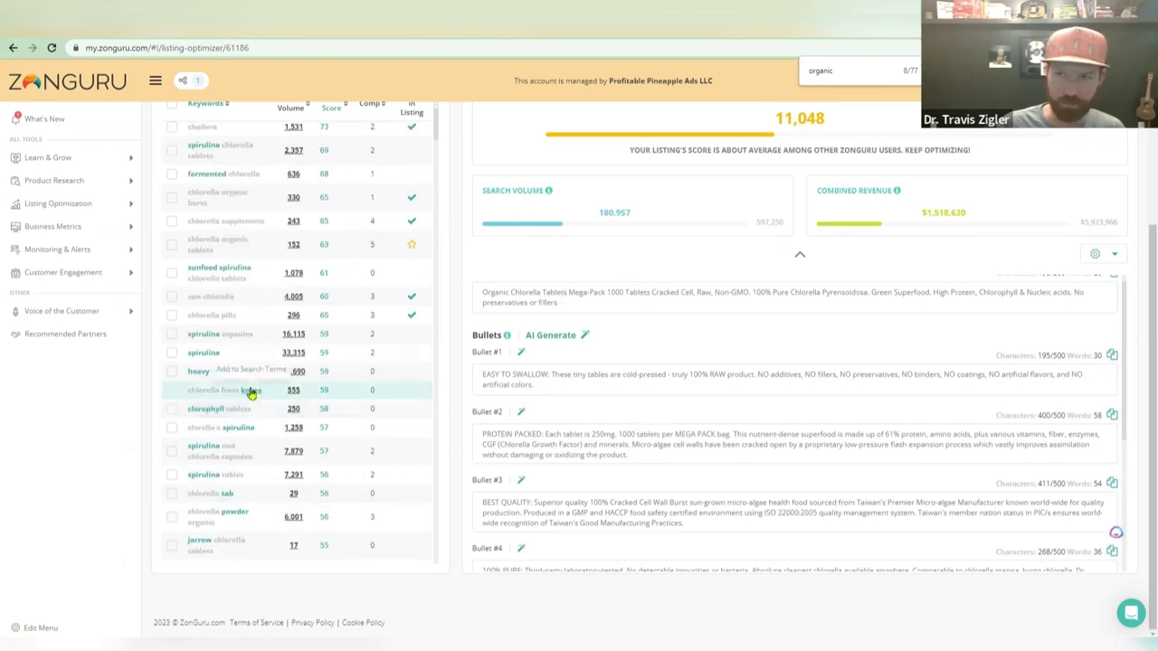
# Add the keywords "korea", "clorophyll", "tab" and "tabs" to the chlorella listing's Search Terms.
pyautogui.click(250, 396)
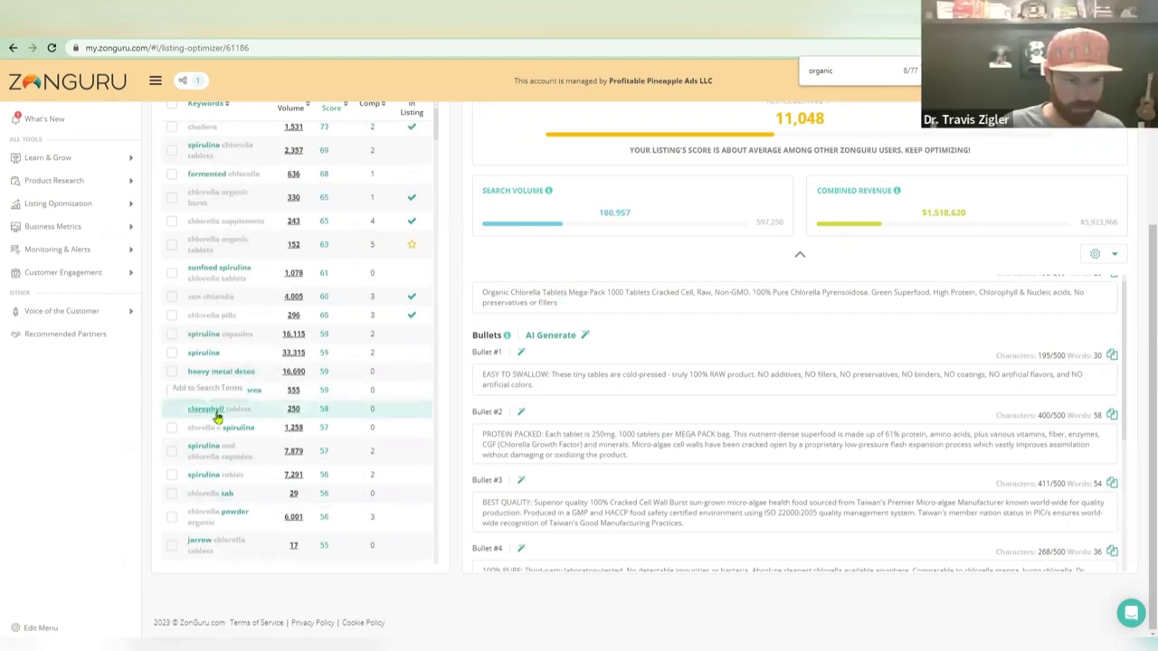
pyautogui.click(217, 414)
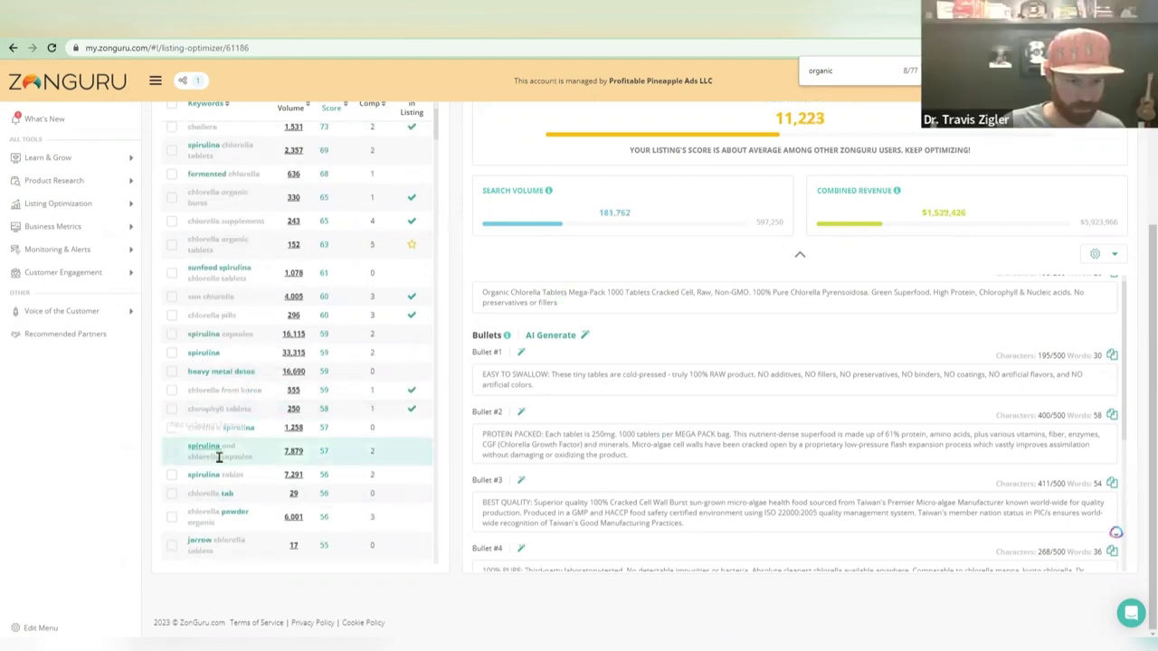
pyautogui.click(232, 497)
pyautogui.scroll(-3, 227, 525)
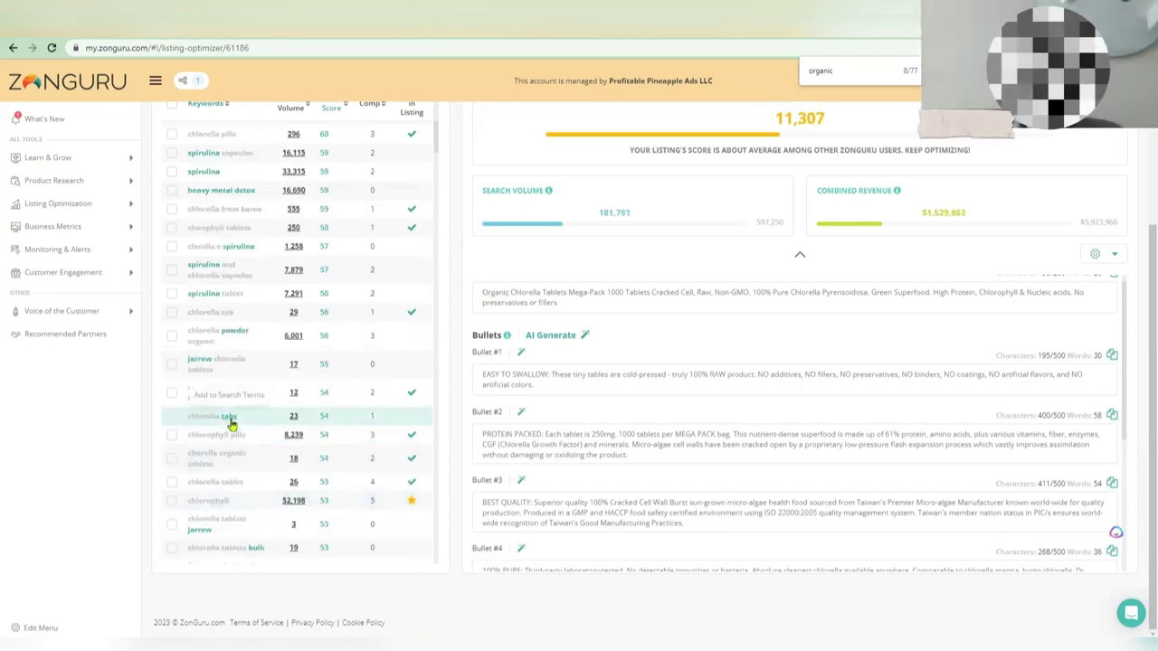
pyautogui.click(212, 534)
pyautogui.scroll(-3, 204, 453)
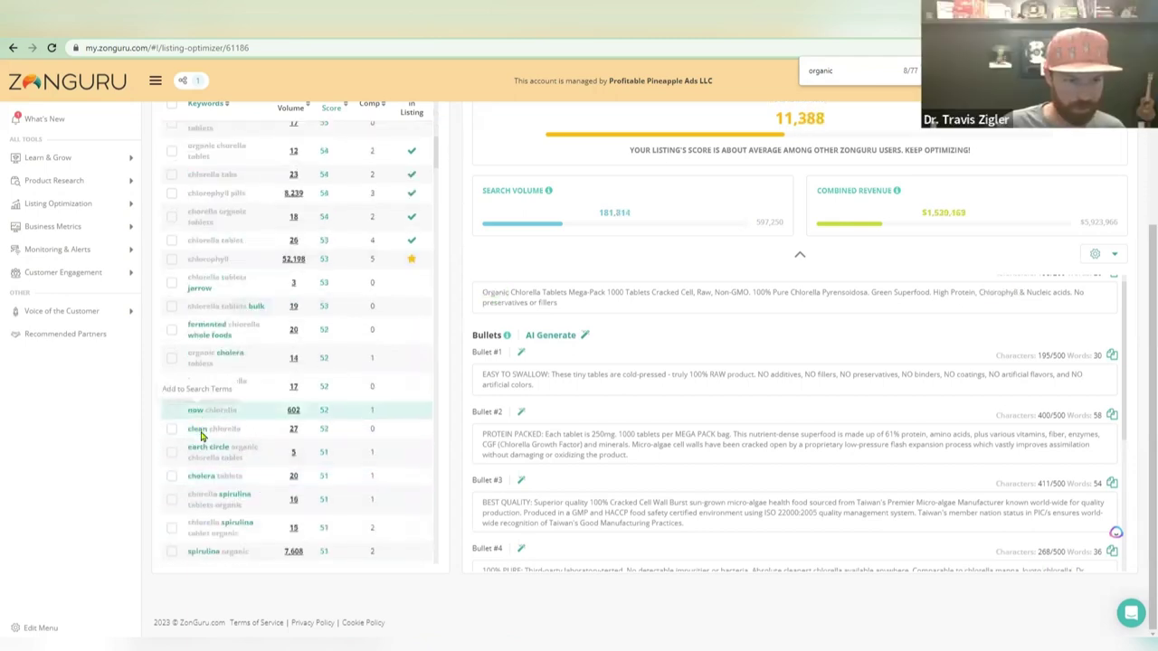
# Check the chlorella listing's optimization score and Search Terms, and open the Organic Hair Growth Oil session in the Listing Optimizer.
pyautogui.scroll(1, 817, 420)
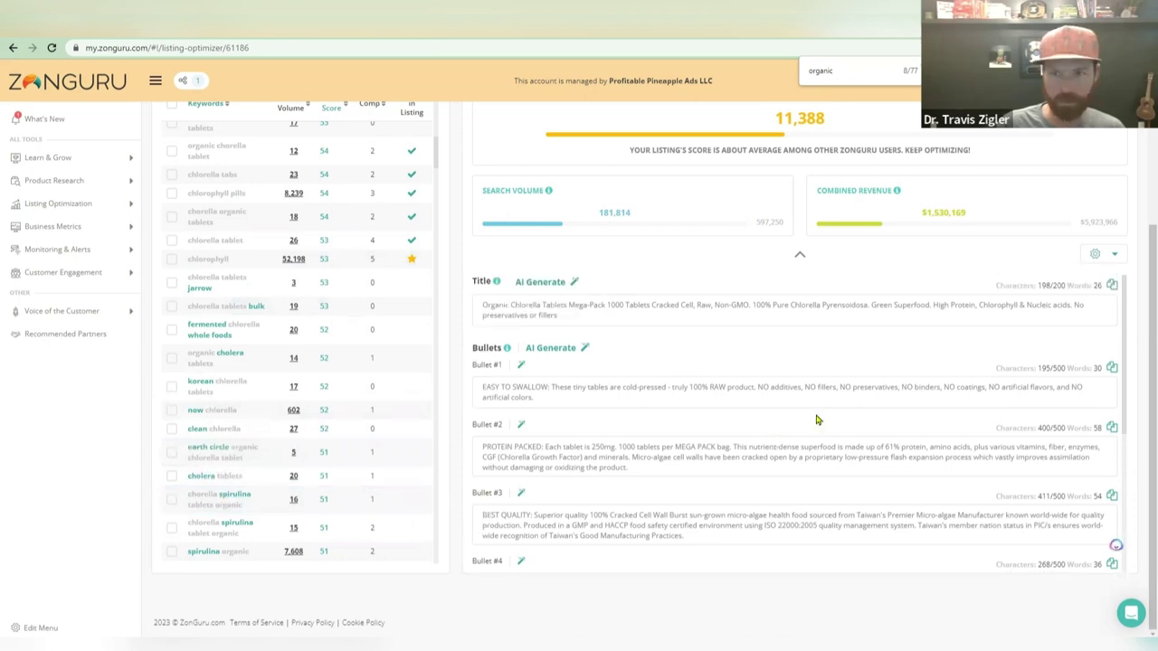
pyautogui.scroll(3, 817, 420)
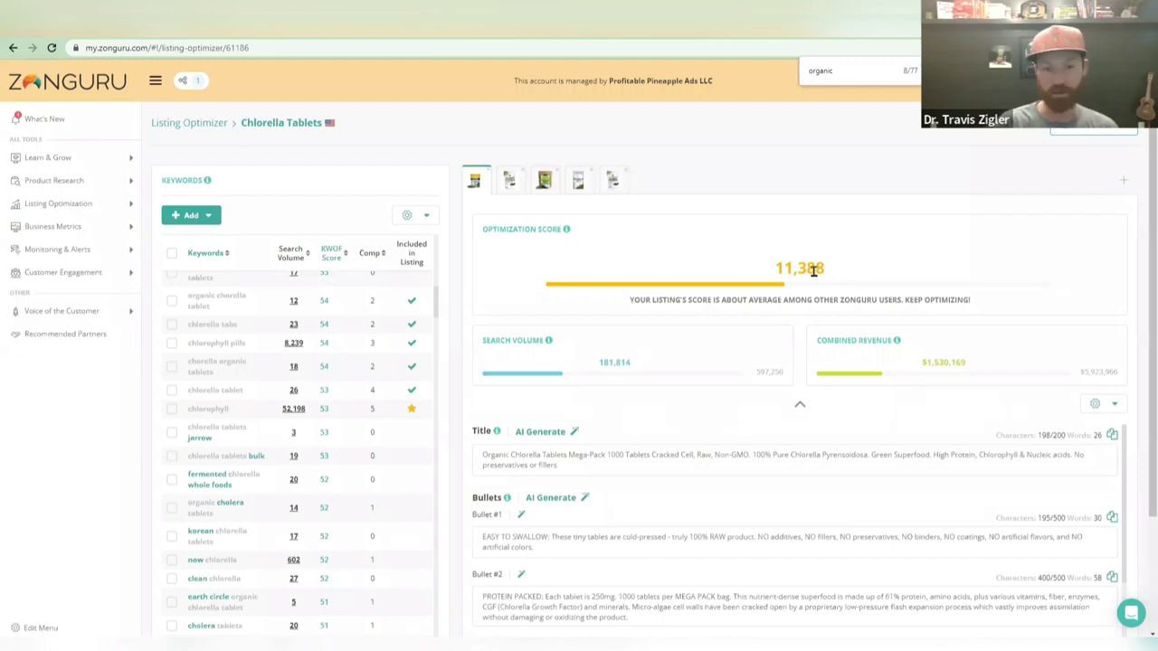
pyautogui.scroll(-5, 693, 450)
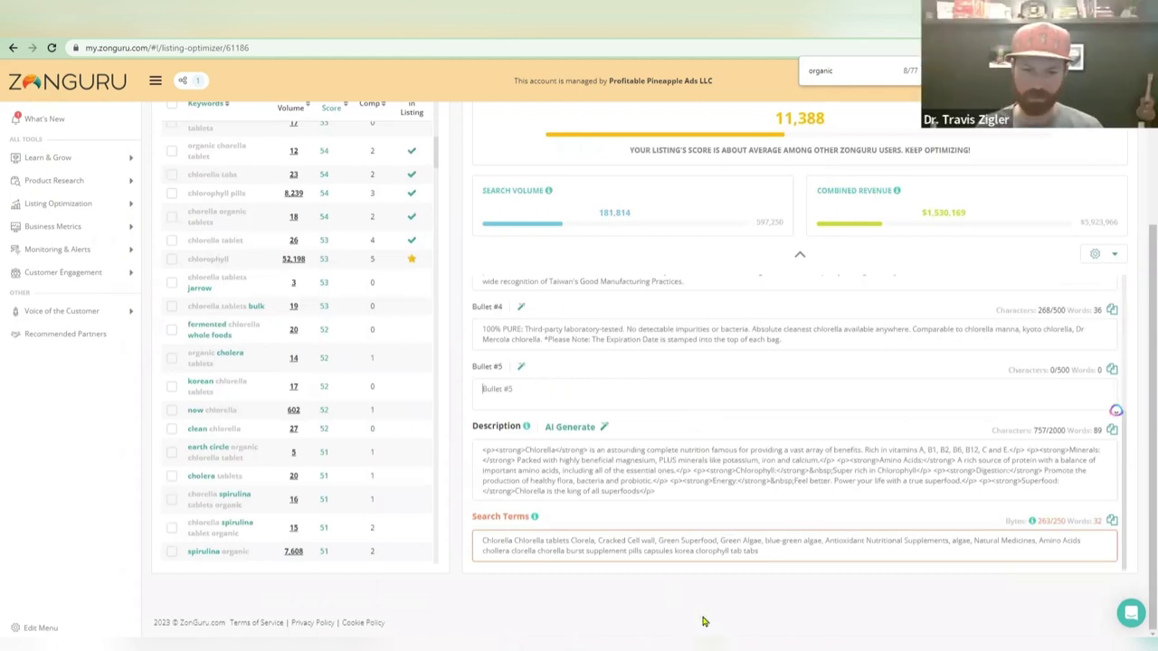
pyautogui.scroll(5, 707, 449)
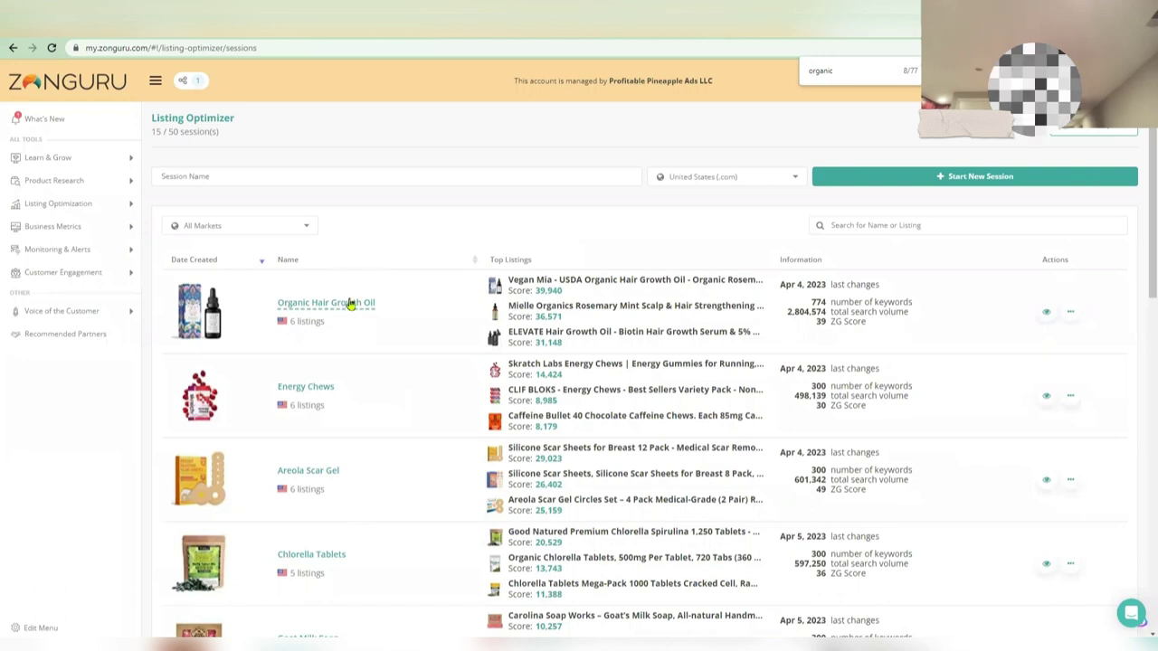
pyautogui.click(1046, 311)
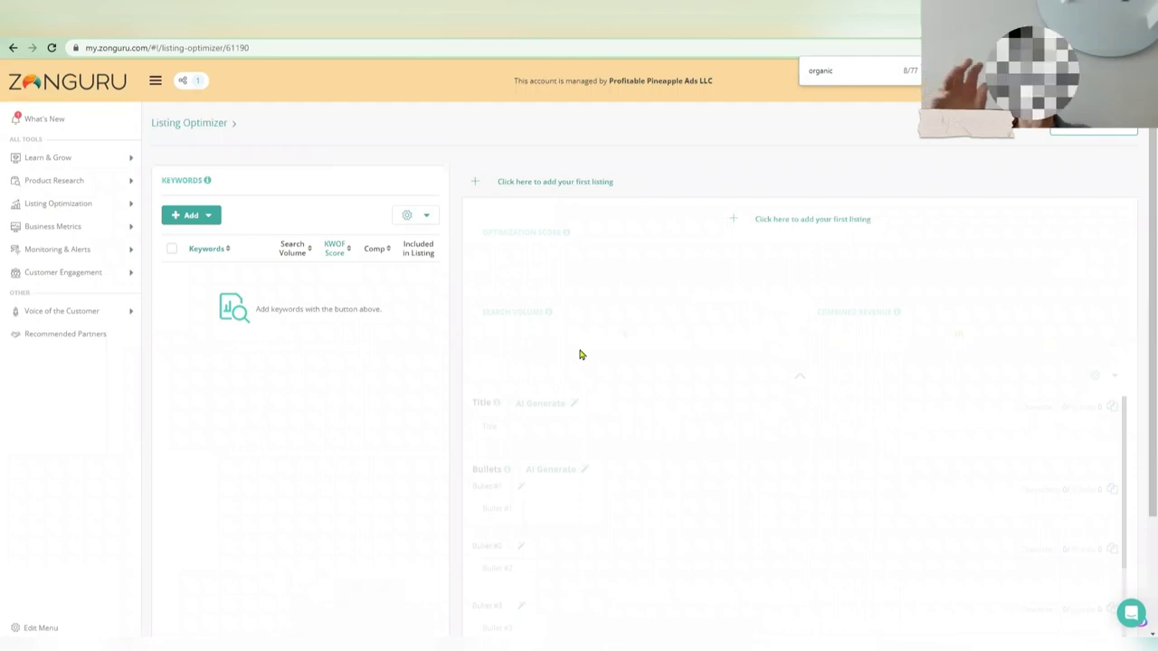
pyautogui.click(205, 217)
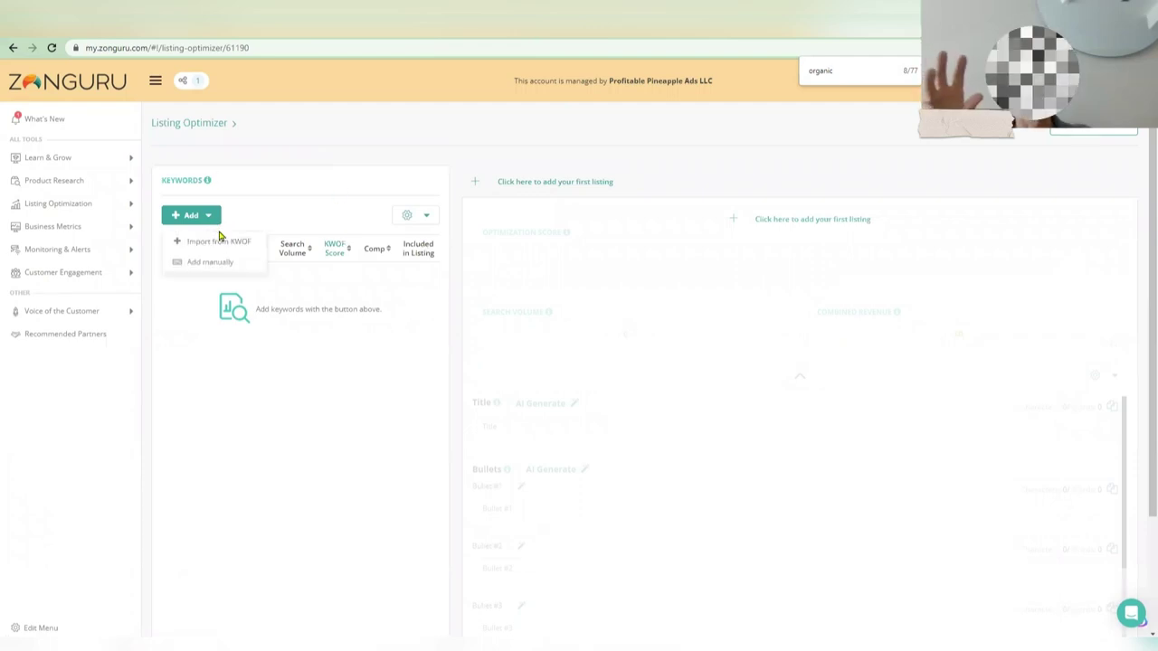
pyautogui.click(272, 171)
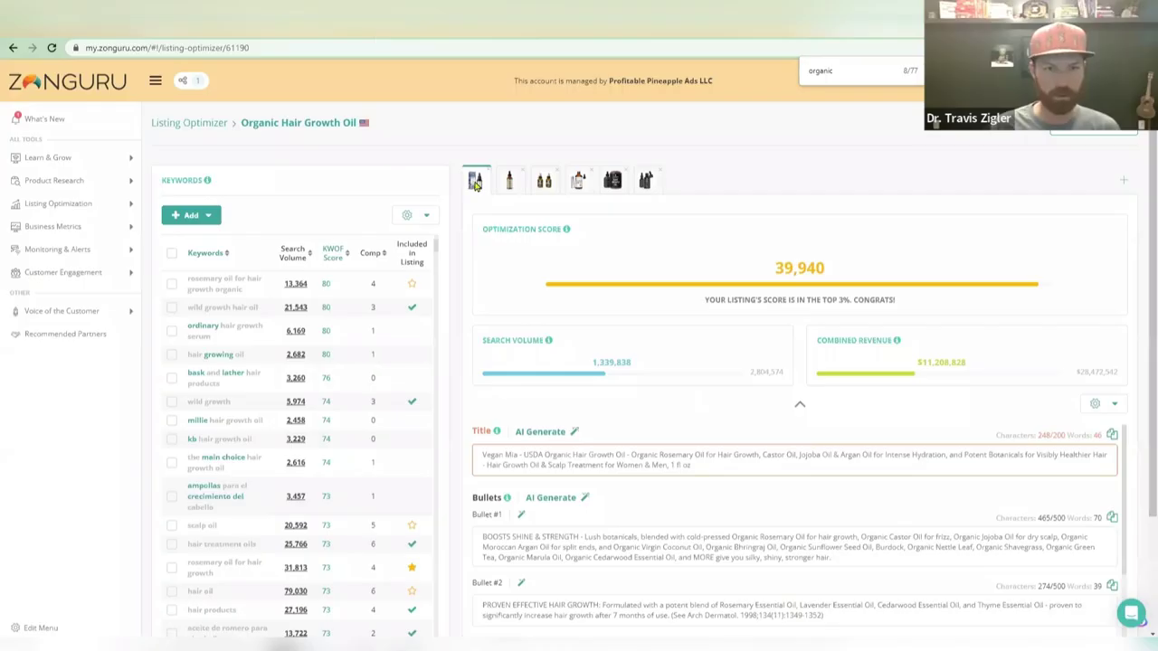
# Open the Vegan Mia hair growth oil's Amazon product page and look through its first gallery images.
pyautogui.click(475, 182)
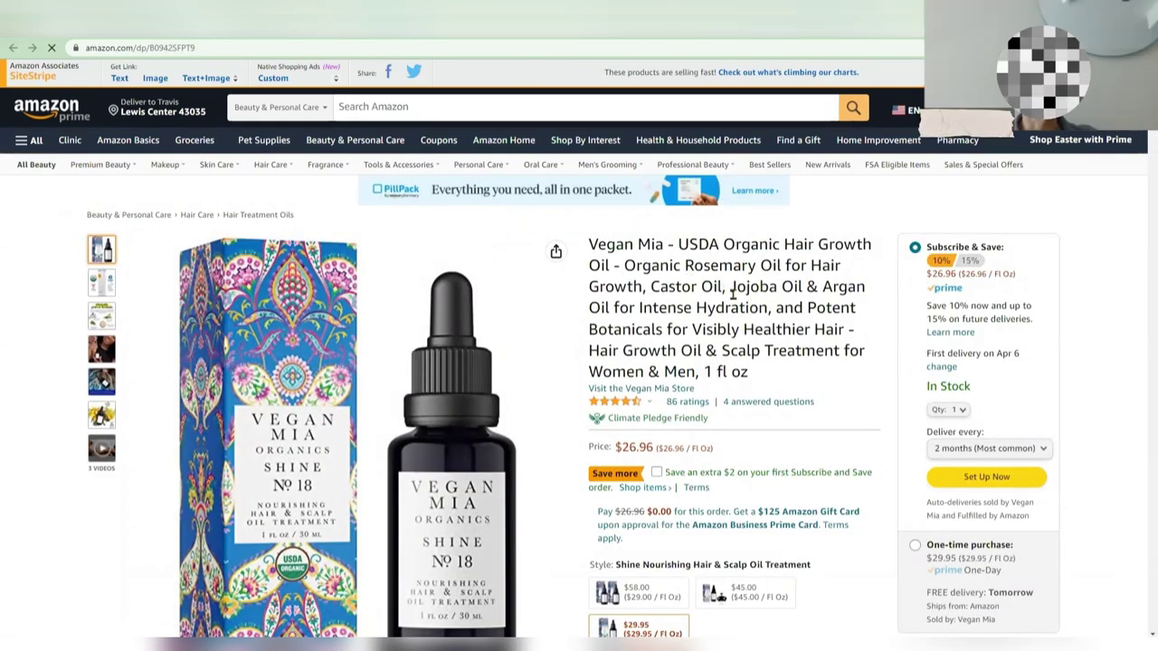
pyautogui.moveTo(102, 287)
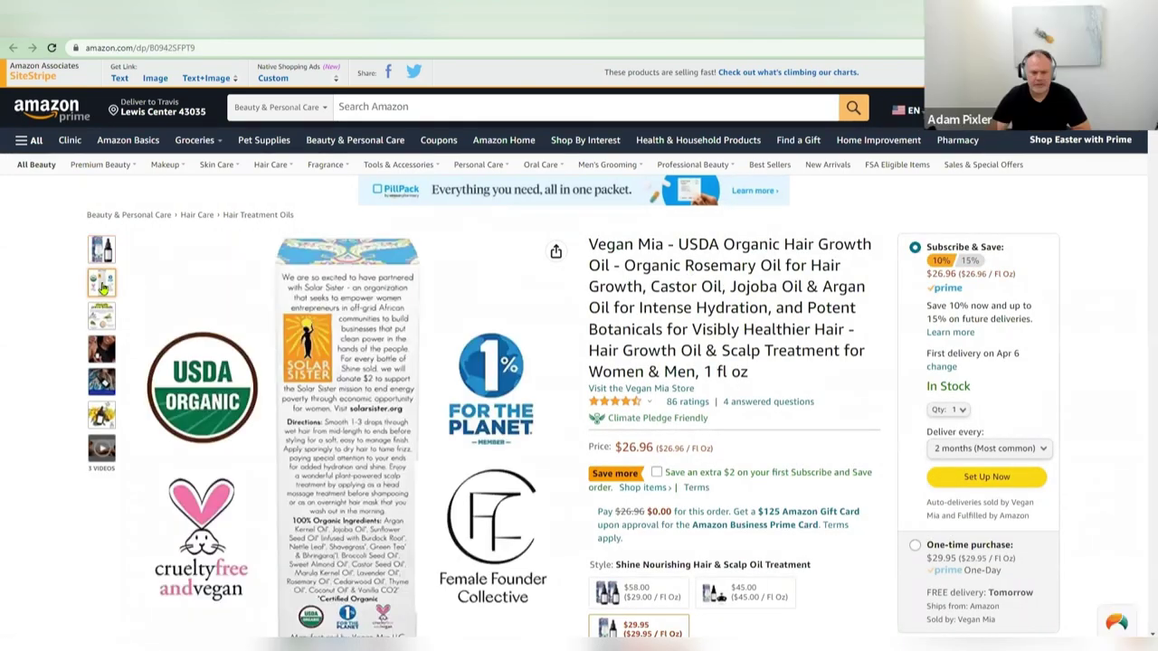
pyautogui.moveTo(102, 316)
pyautogui.scroll(-2, 186, 274)
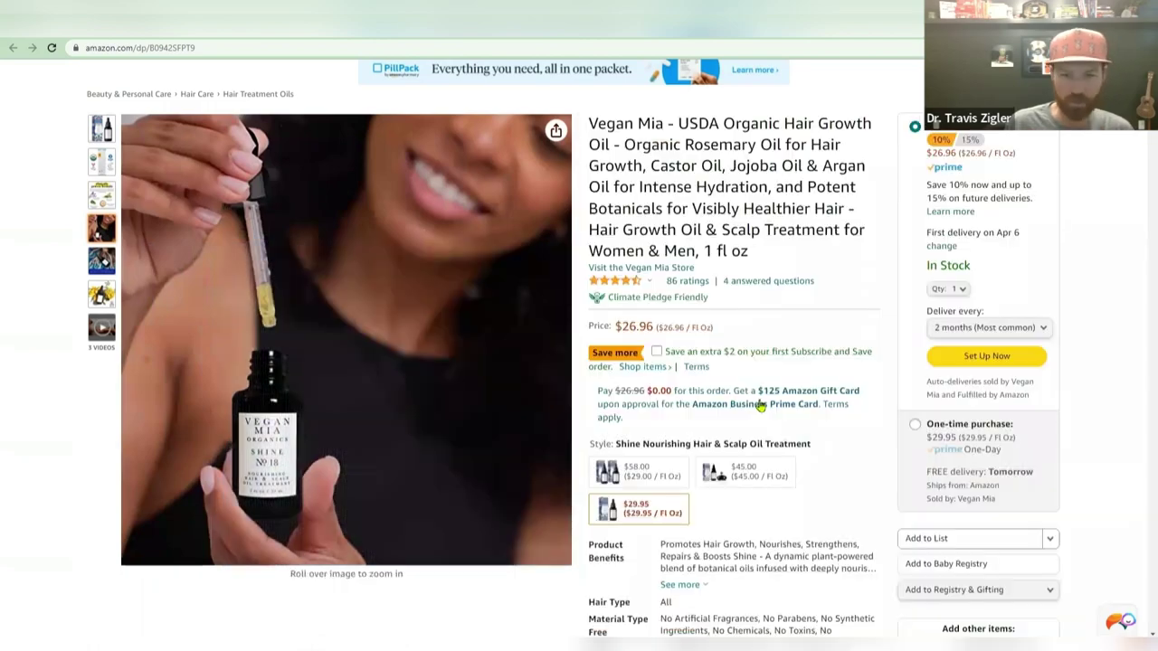
# Copy the "BOOSTS SHINE & STRENGTH" bullet into Jasper's chat and ask it to "Summarize this bullet in 5-10 words".
pyautogui.scroll(-5, 760, 405)
pyautogui.tripleClick(727, 315)
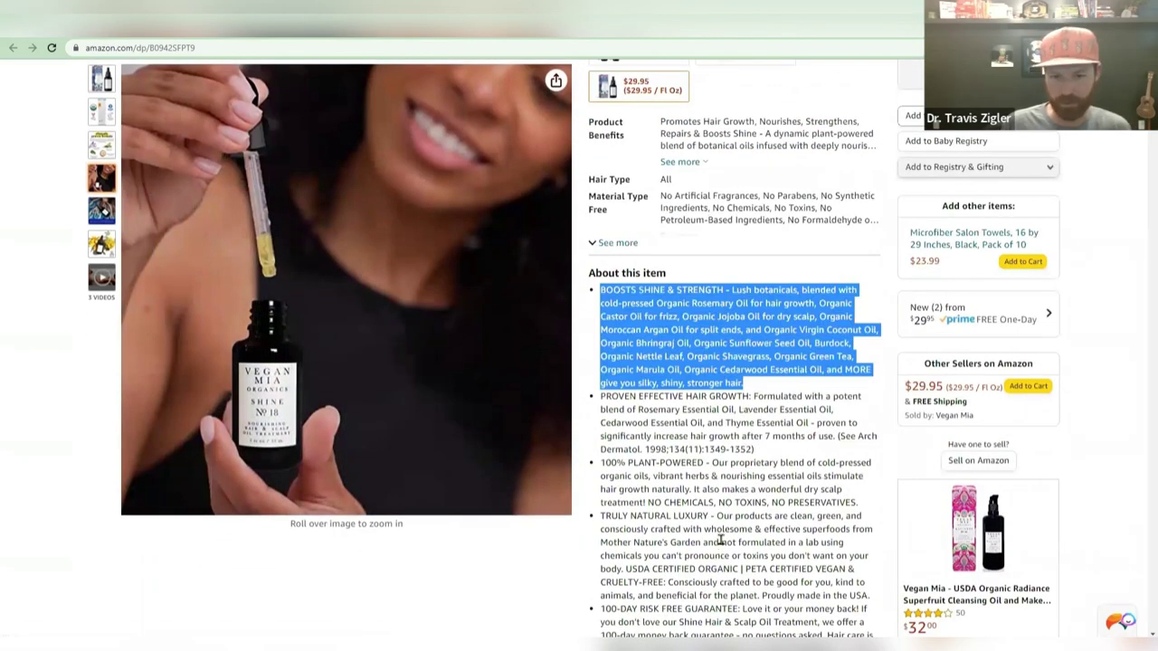
pyautogui.scroll(-1, 721, 538)
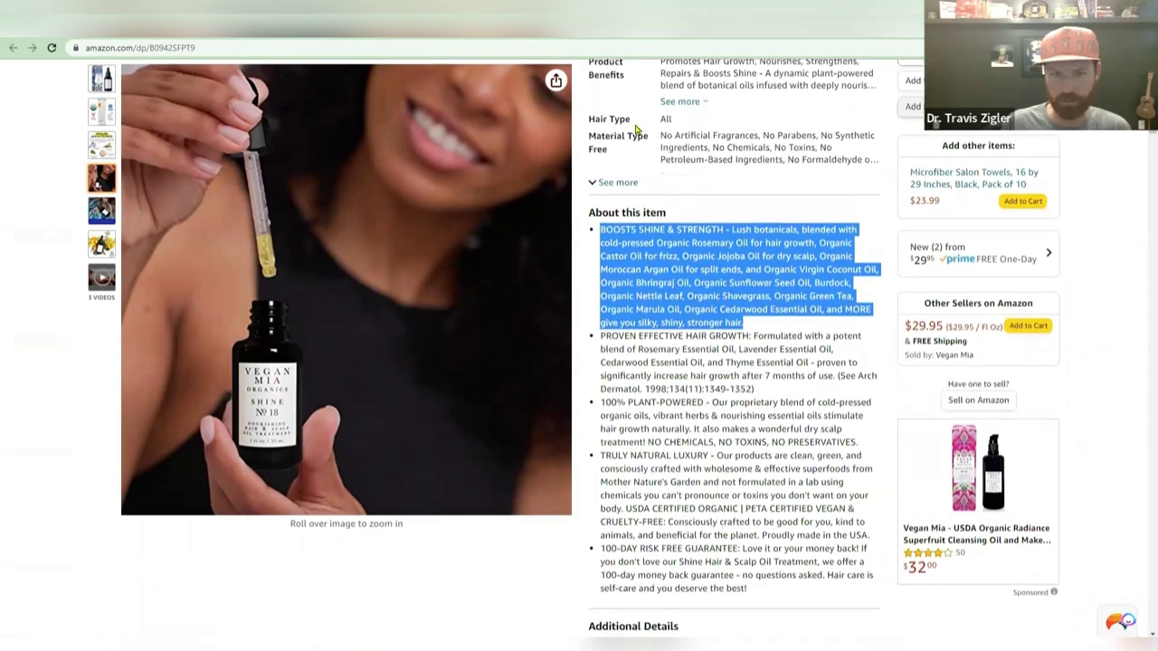
pyautogui.hotkey('ctrl', 'Tab')
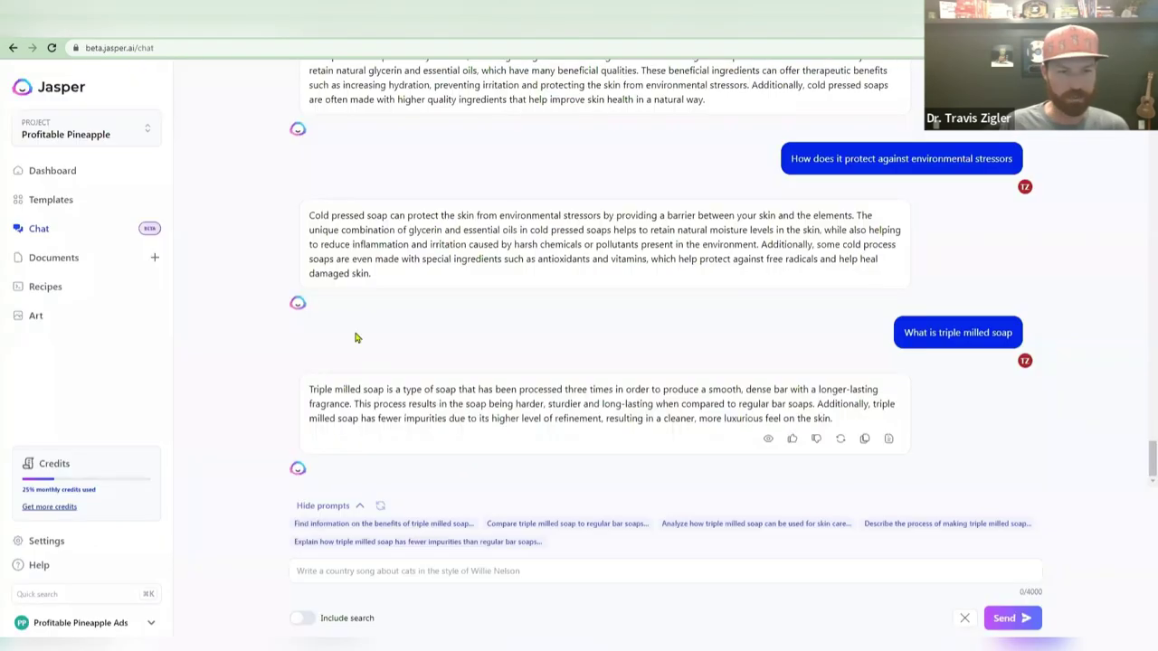
pyautogui.write('Summarize this bullet')
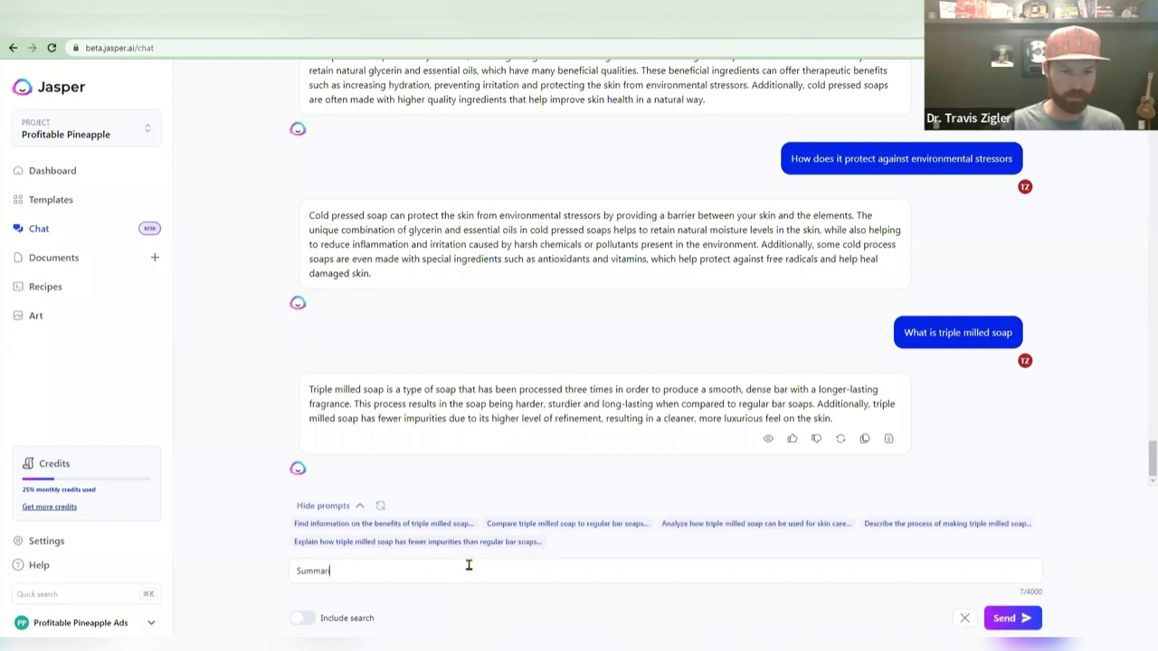
pyautogui.write(' in 5-10 w')
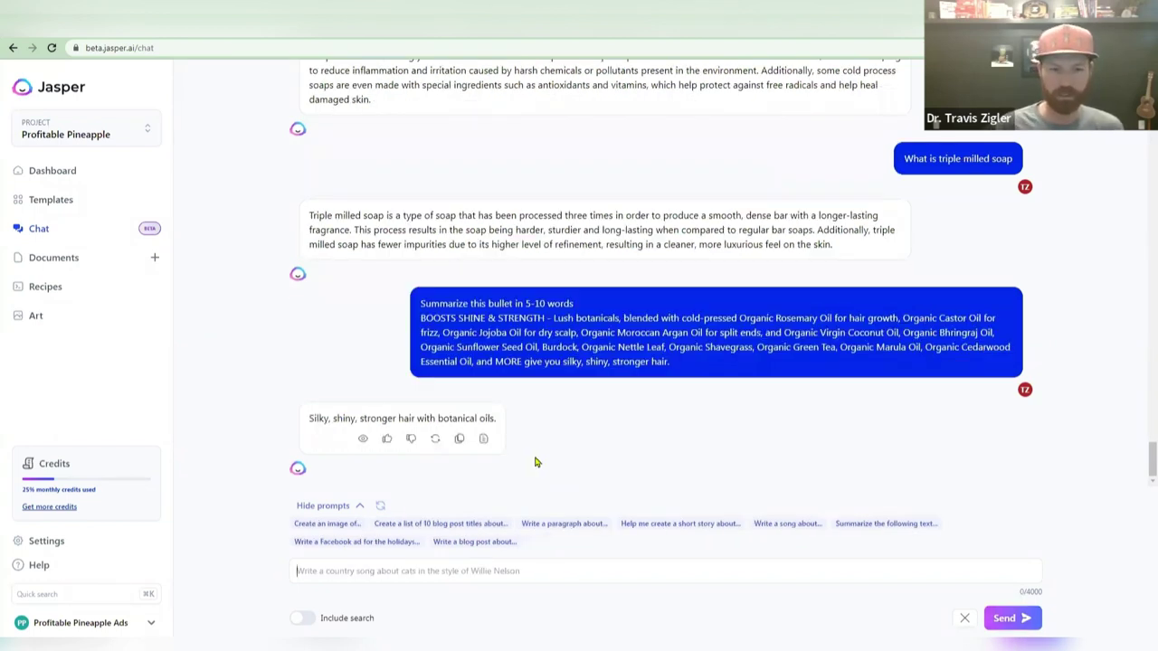
pyautogui.tripleClick(489, 419)
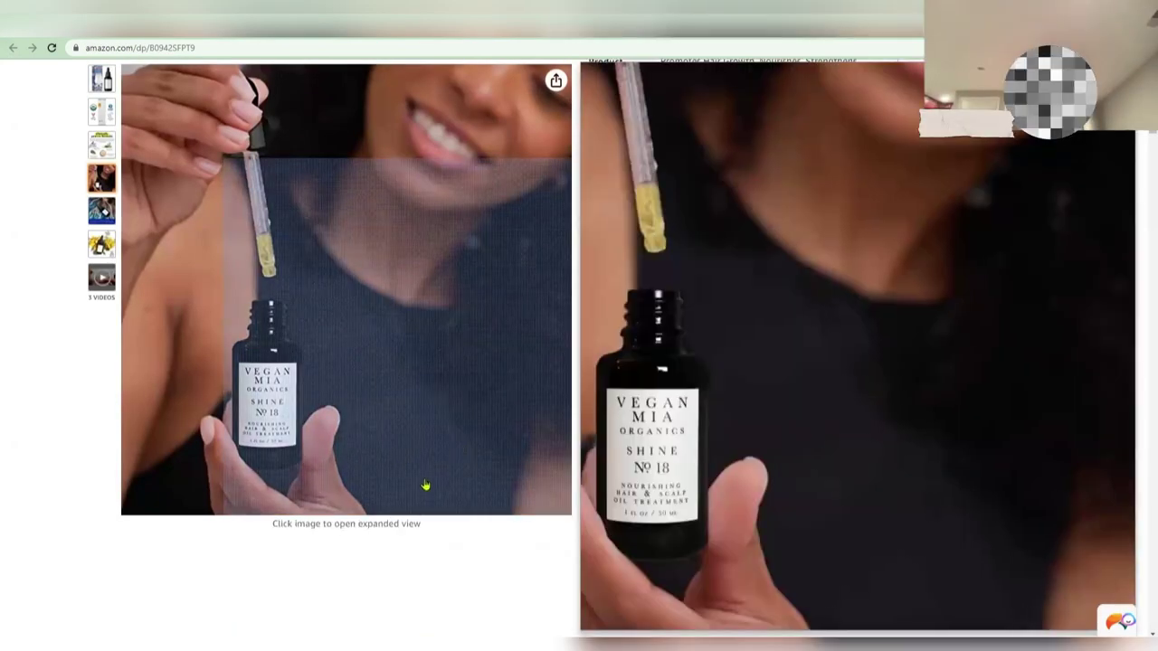
# Return to the Amazon page and examine the hair follicle image, the "As seen in" image, and the title, ratings and price.
pyautogui.moveTo(101, 211)
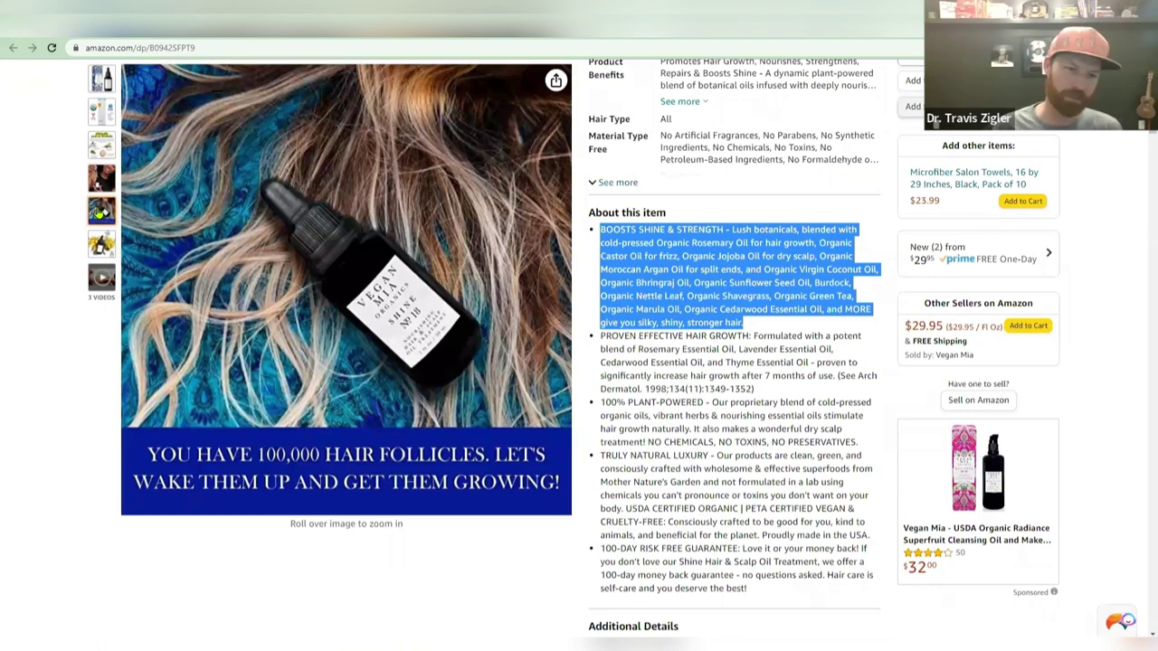
pyautogui.scroll(3, 64, 475)
pyautogui.moveTo(107, 254)
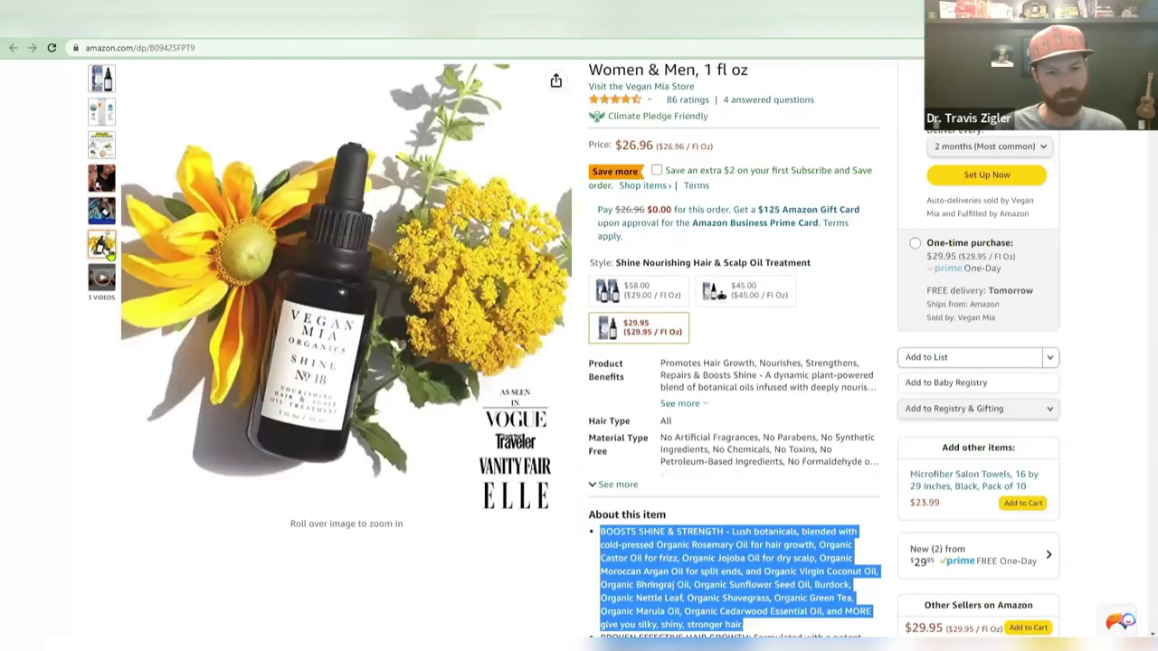
pyautogui.moveTo(299, 362)
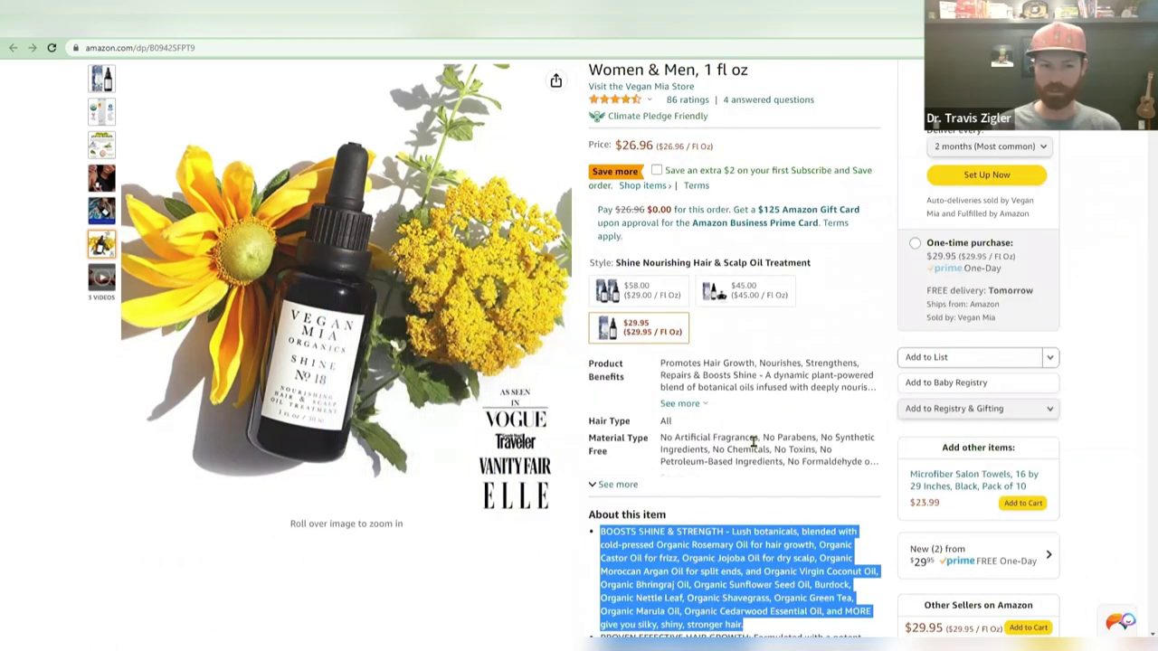
pyautogui.scroll(1, 754, 441)
pyautogui.scroll(1, 753, 446)
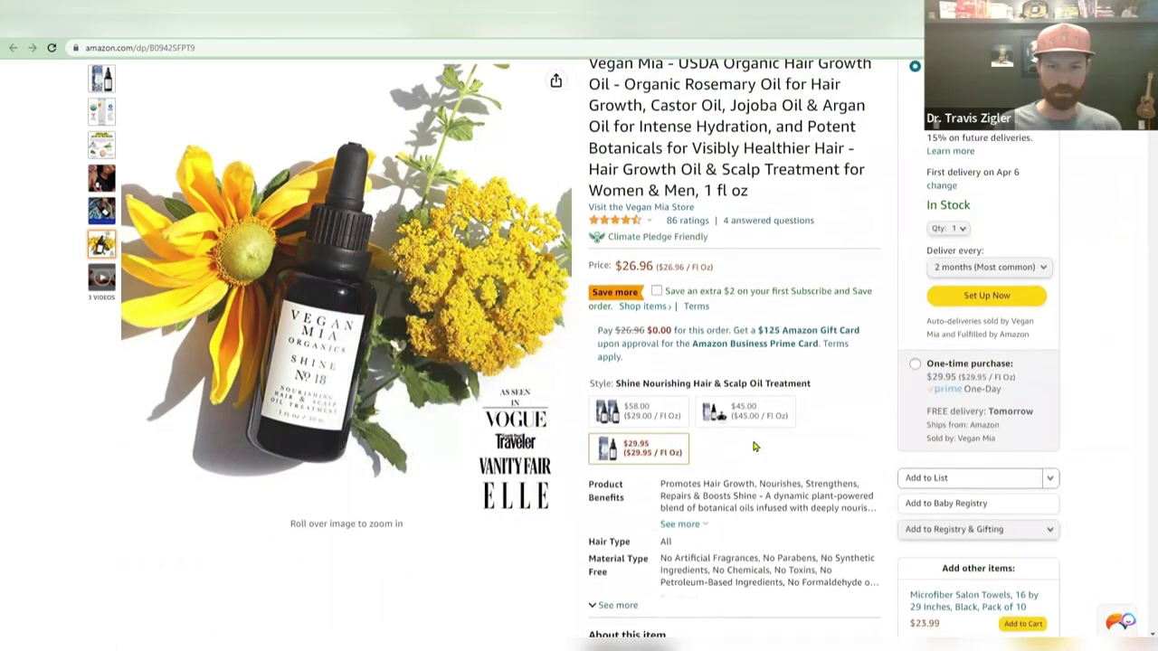
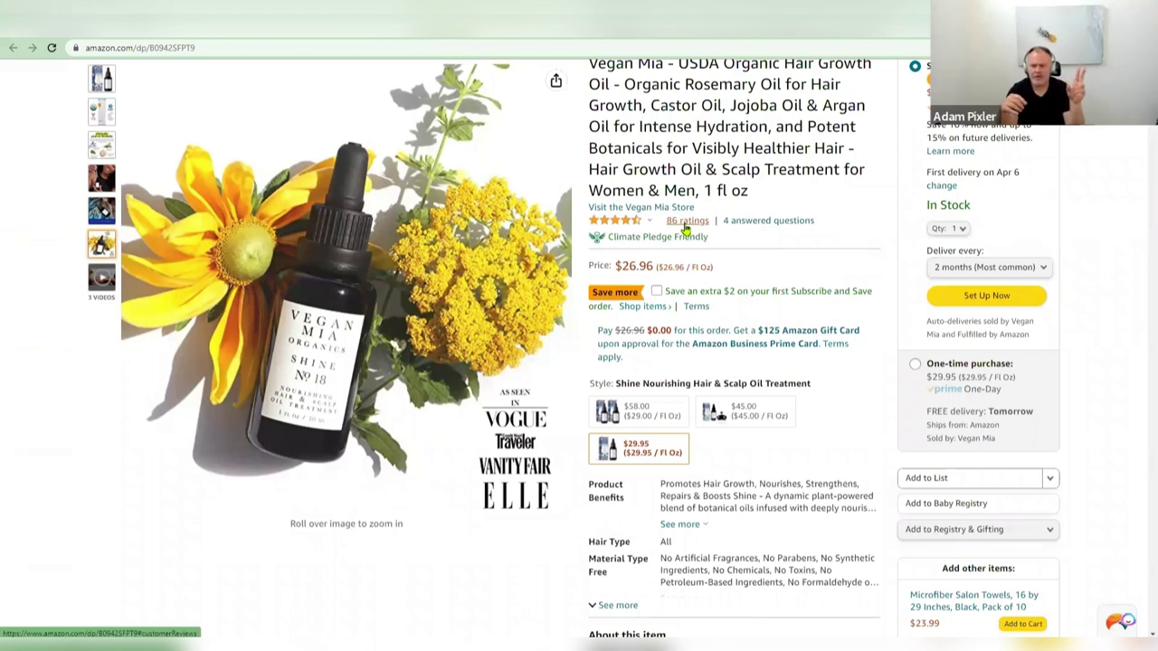
pyautogui.scroll(1, 761, 230)
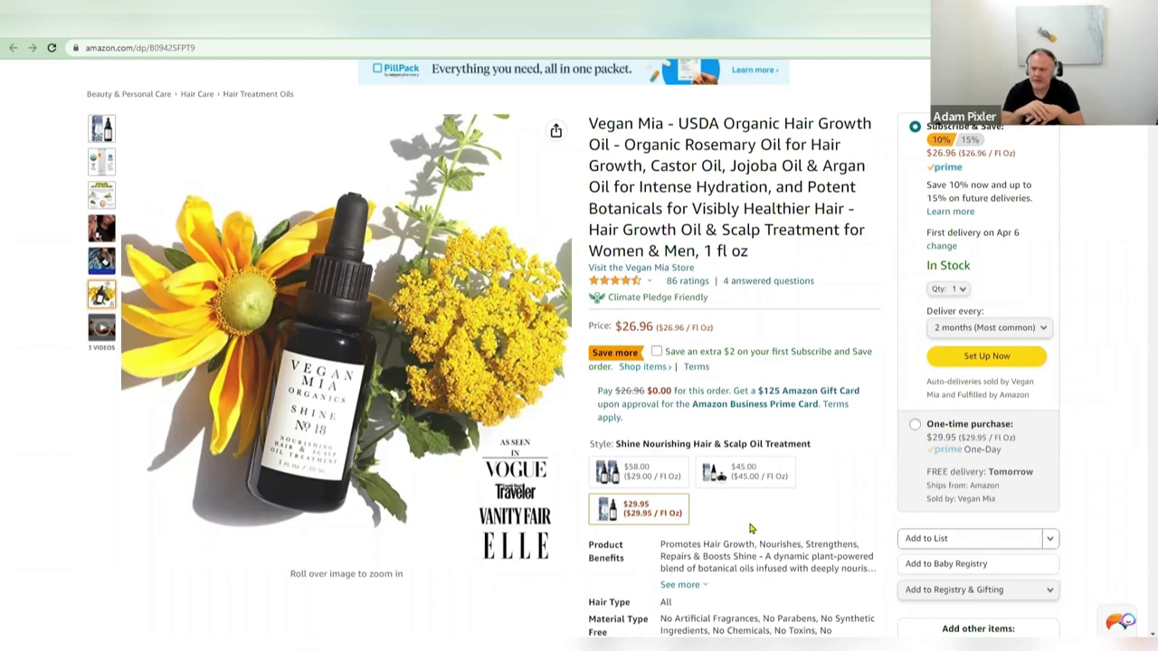
# Select the $29.95 single-bottle style and compare its certification, third gallery and "As seen in" images.
pyautogui.click(675, 483)
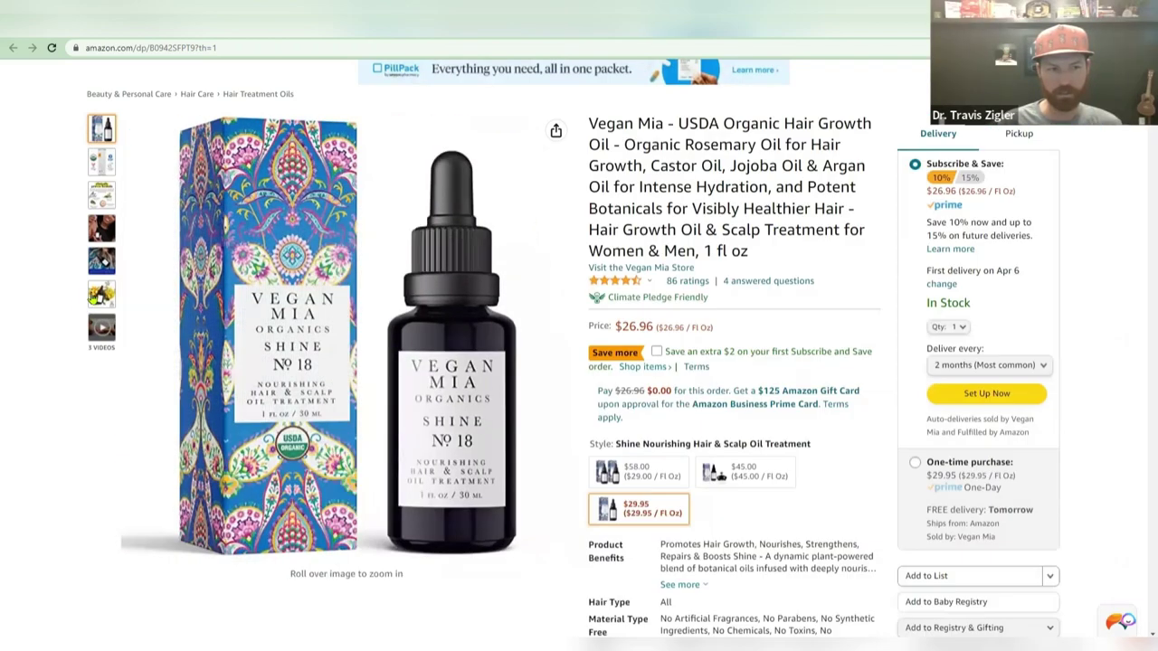
pyautogui.moveTo(104, 299)
pyautogui.moveTo(509, 514)
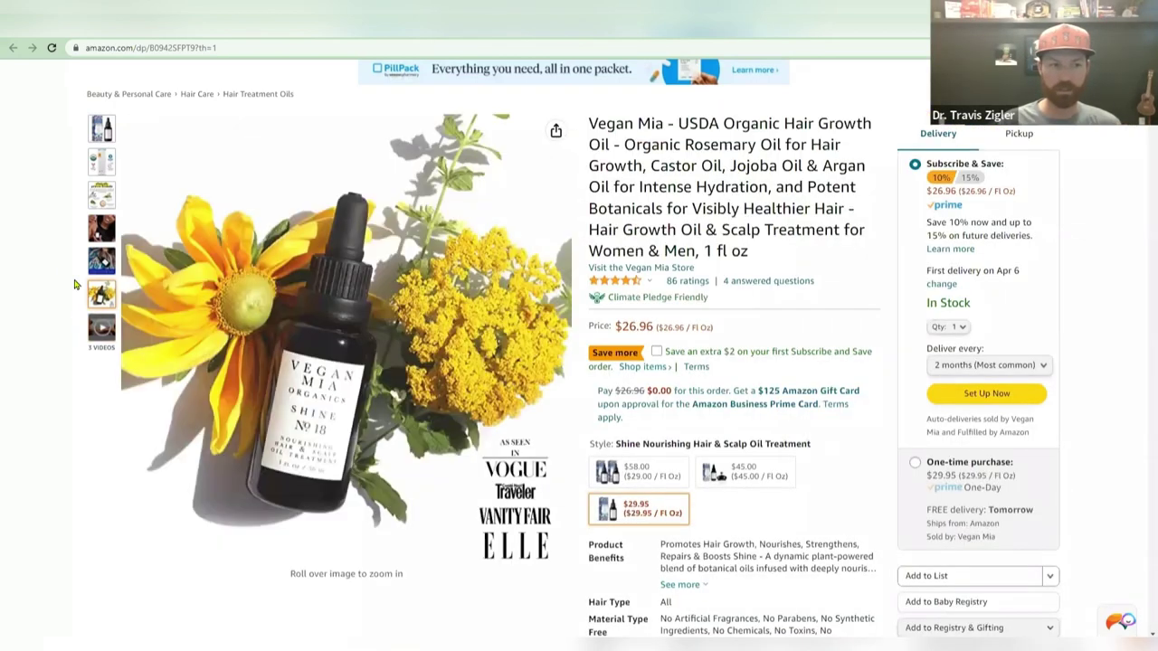
pyautogui.click(103, 167)
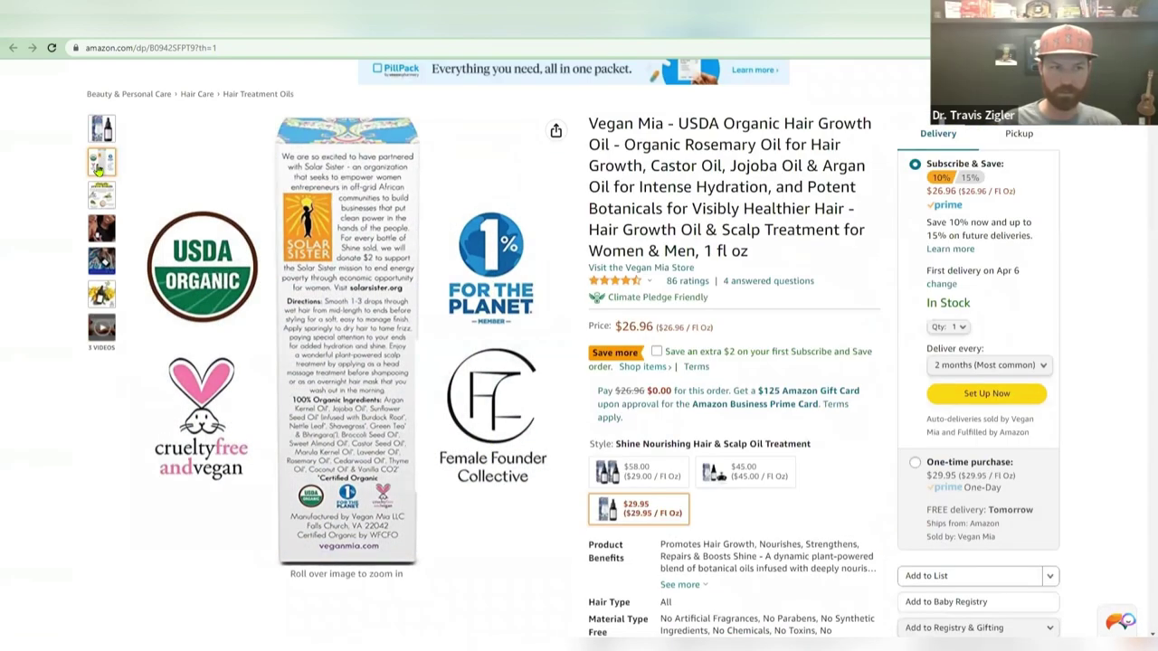
pyautogui.click(101, 196)
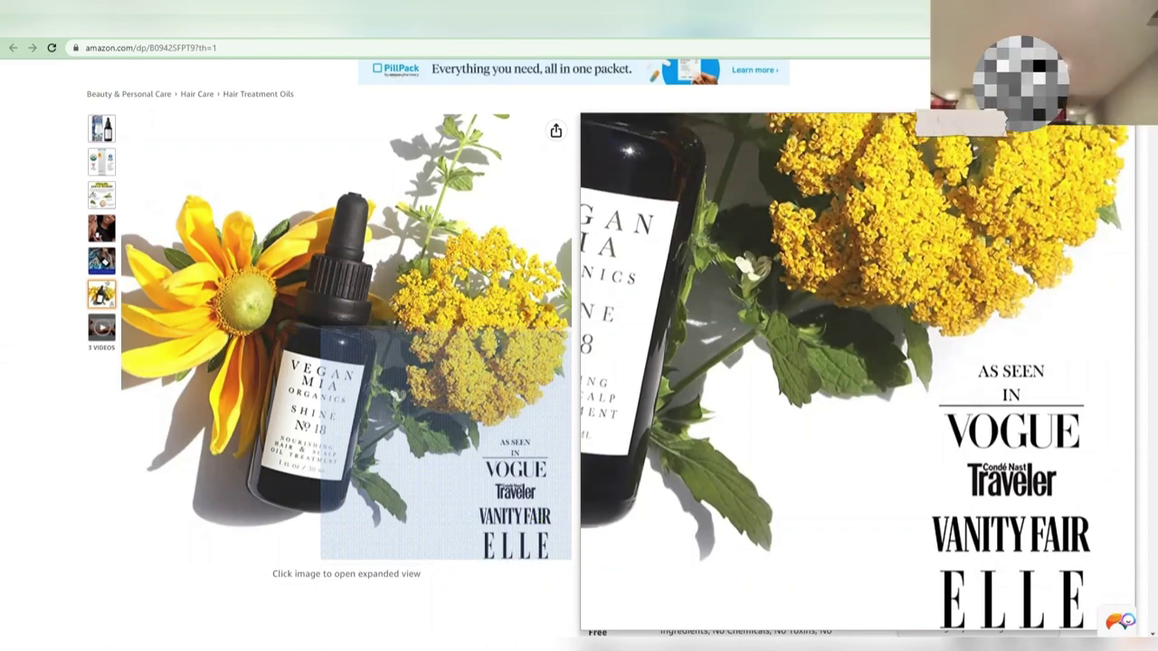
# Search Google in a new tab for "vegan mia organics conde nast traveler".
pyautogui.hotkey('ctrl', 't')
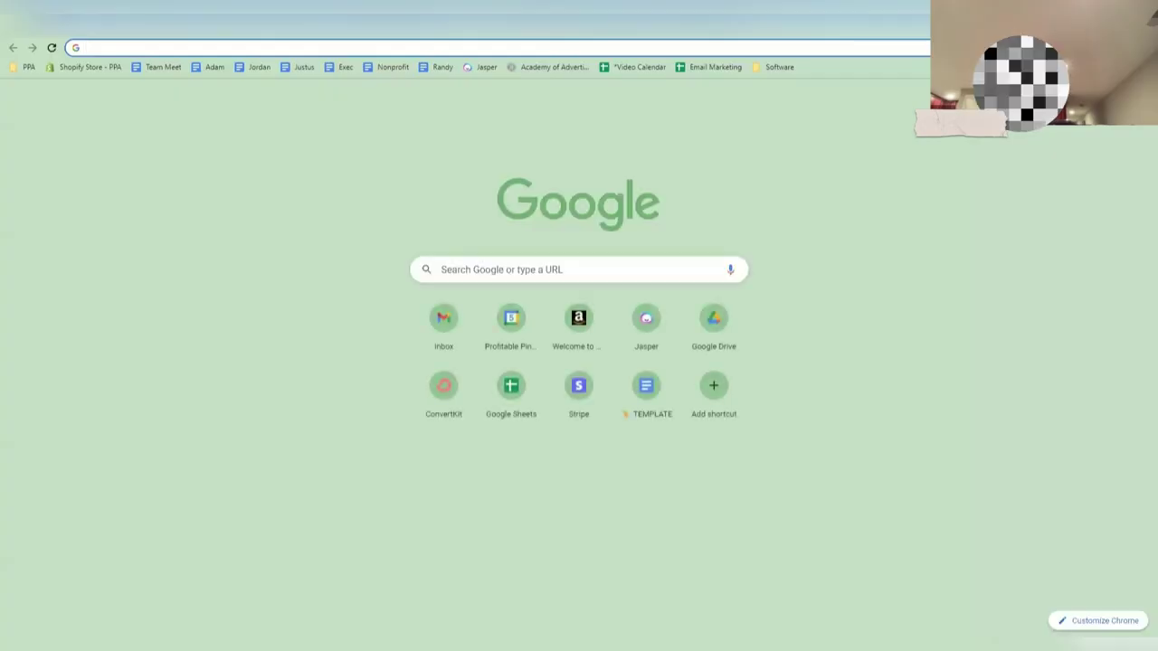
pyautogui.write('vegan mia organi')
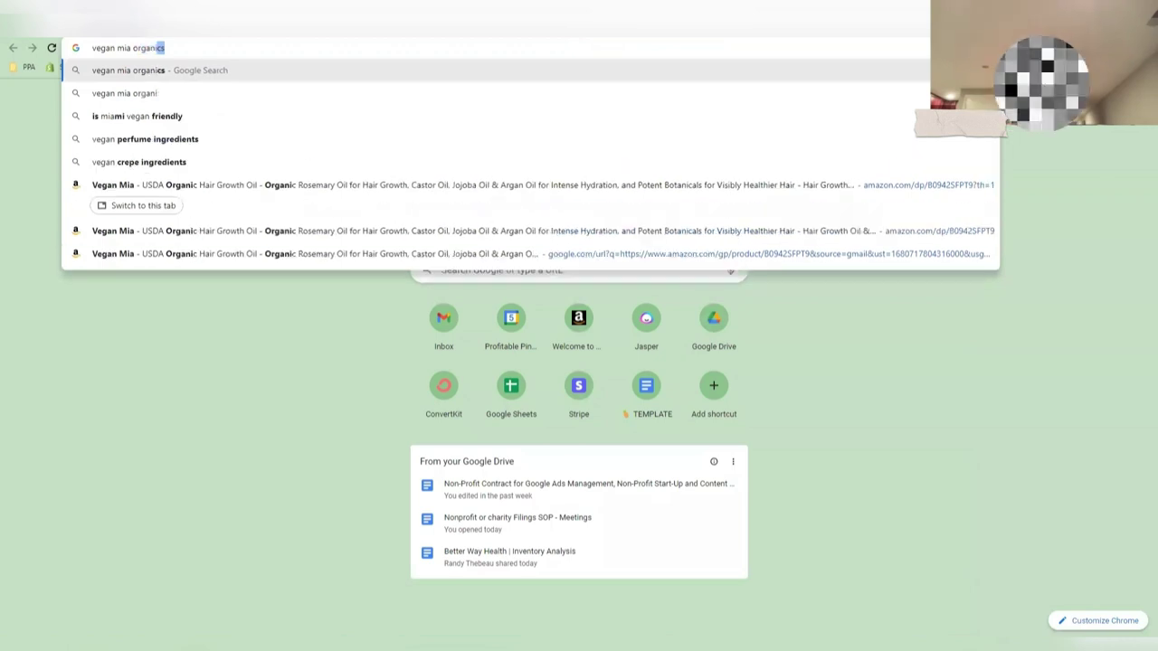
pyautogui.write('cs ')
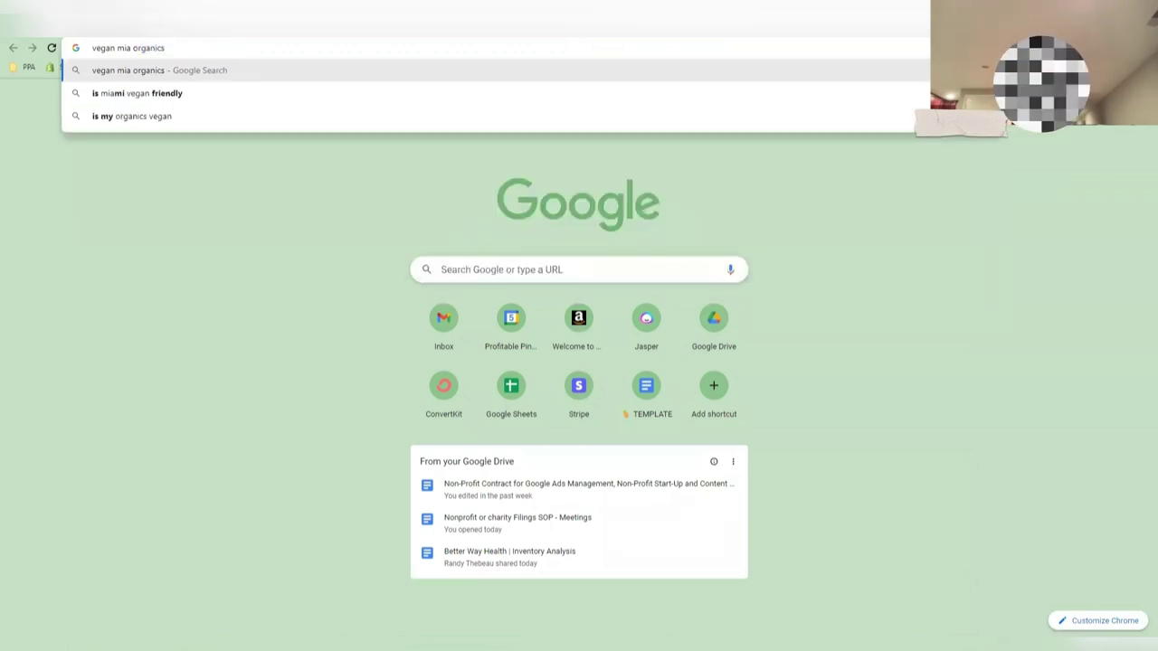
pyautogui.write('condon traverl')
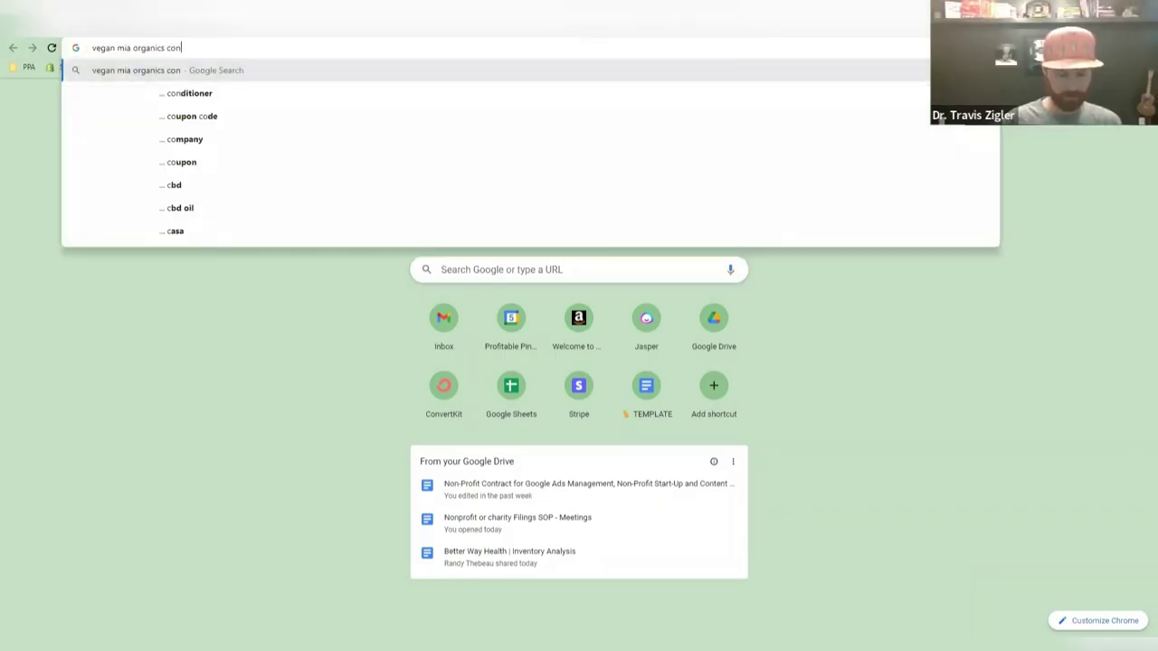
pyautogui.press('BackSpace')
pyautogui.press('BackSpace')
pyautogui.write('l')
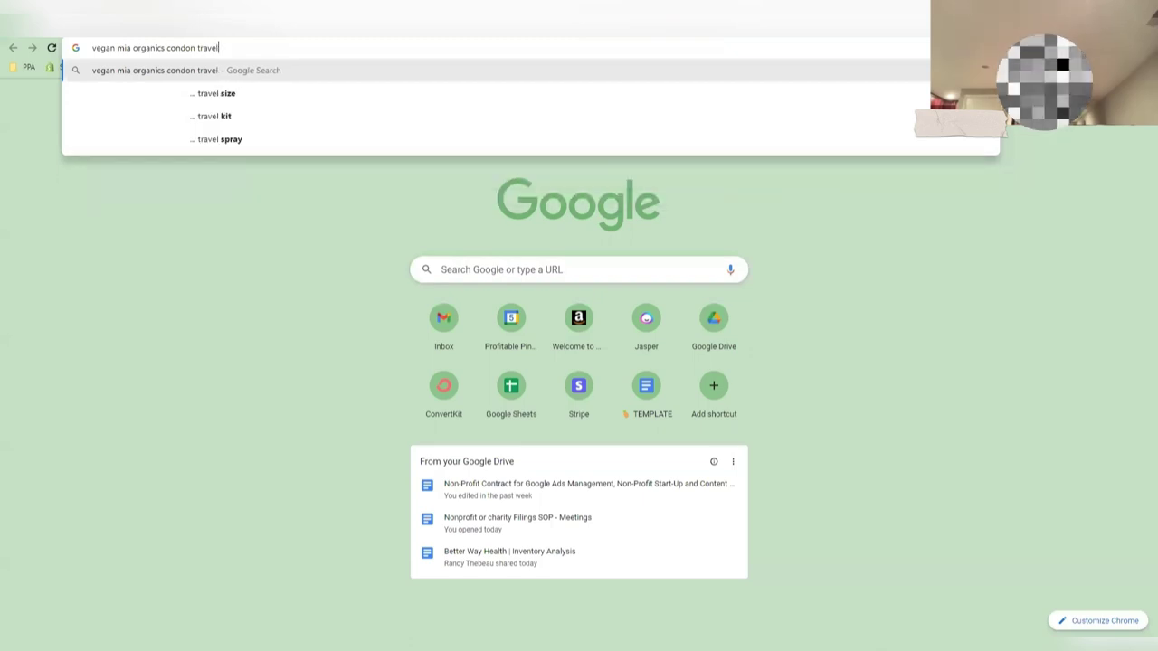
pyautogui.press('BackSpace')
pyautogui.press('BackSpace')
pyautogui.press('BackSpace')
pyautogui.press('BackSpace')
pyautogui.press('BackSpace')
pyautogui.press('BackSpace')
pyautogui.press('BackSpace')
pyautogui.press('BackSpace')
pyautogui.press('BackSpace')
pyautogui.write('e')
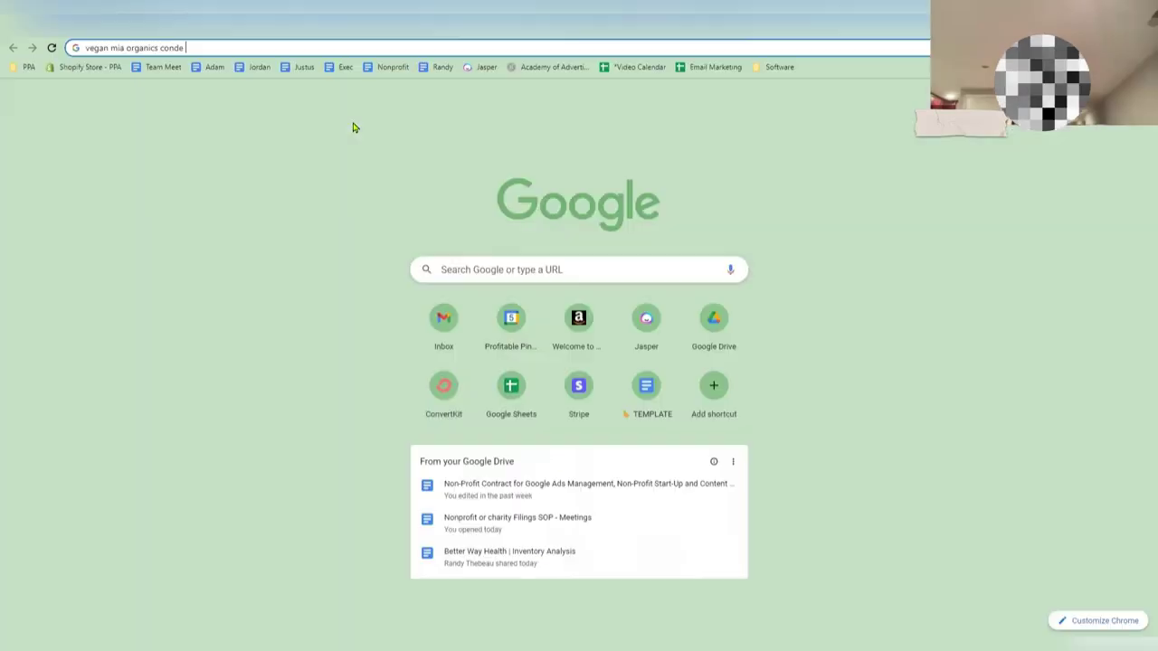
pyautogui.write('nast')
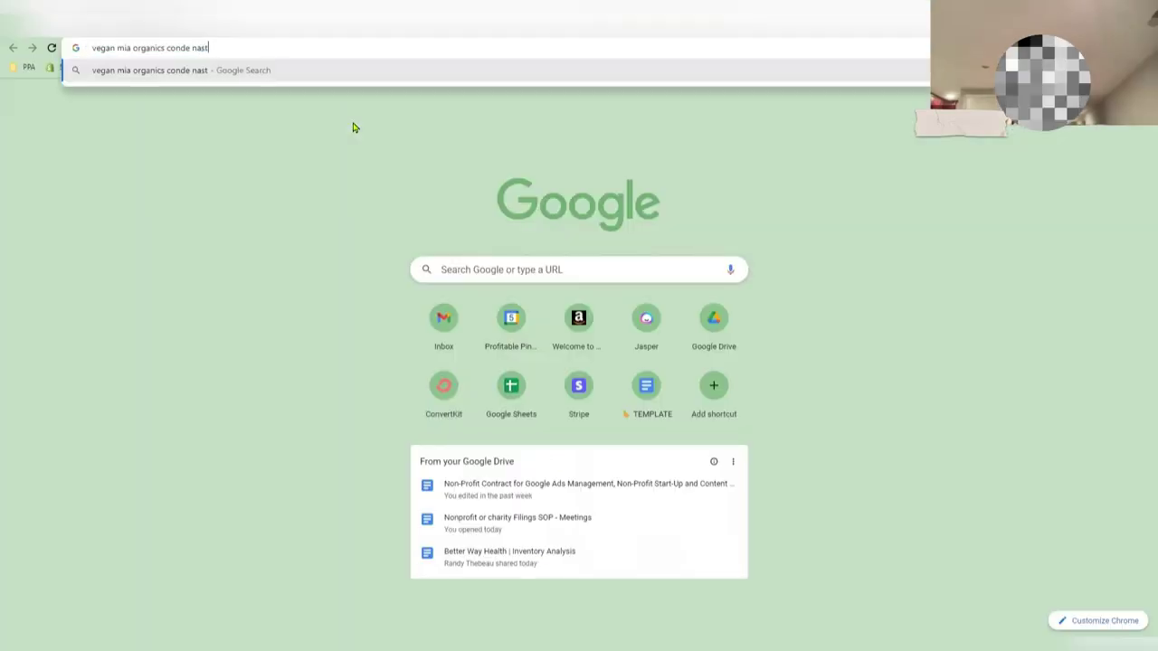
pyautogui.write(' traveler')
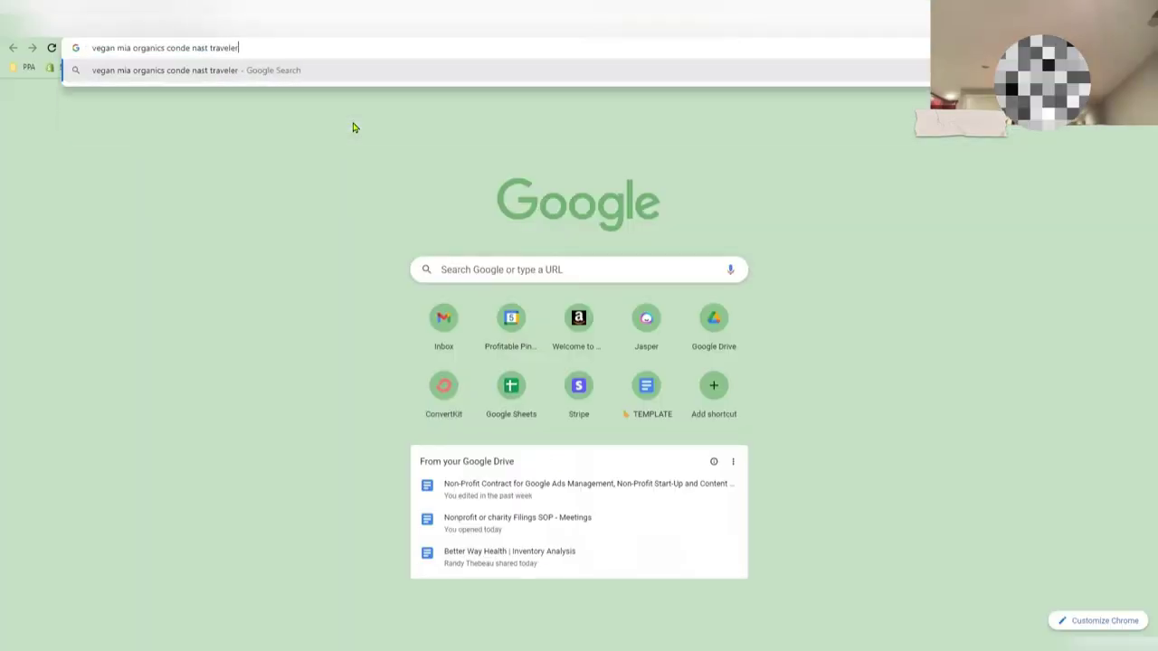
pyautogui.press('Return')
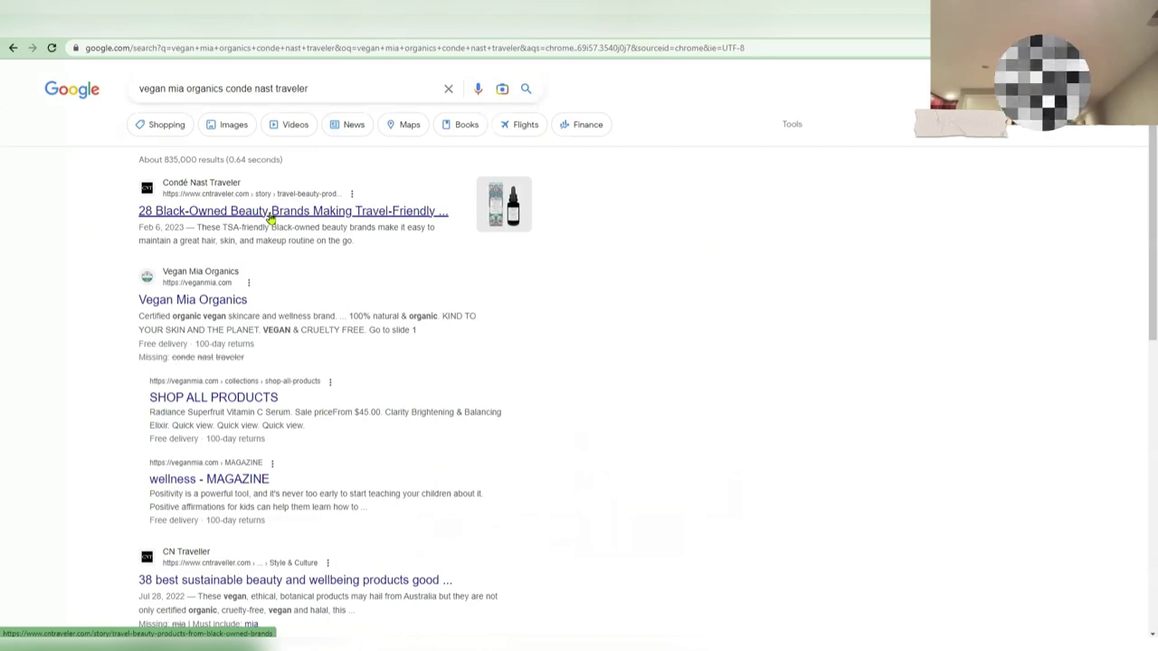
# Open Condé Nast Traveler's "28 Black-Owned Beauty Brands" article and find its Vegan Mia Organics section with the featured products.
pyautogui.click(269, 218)
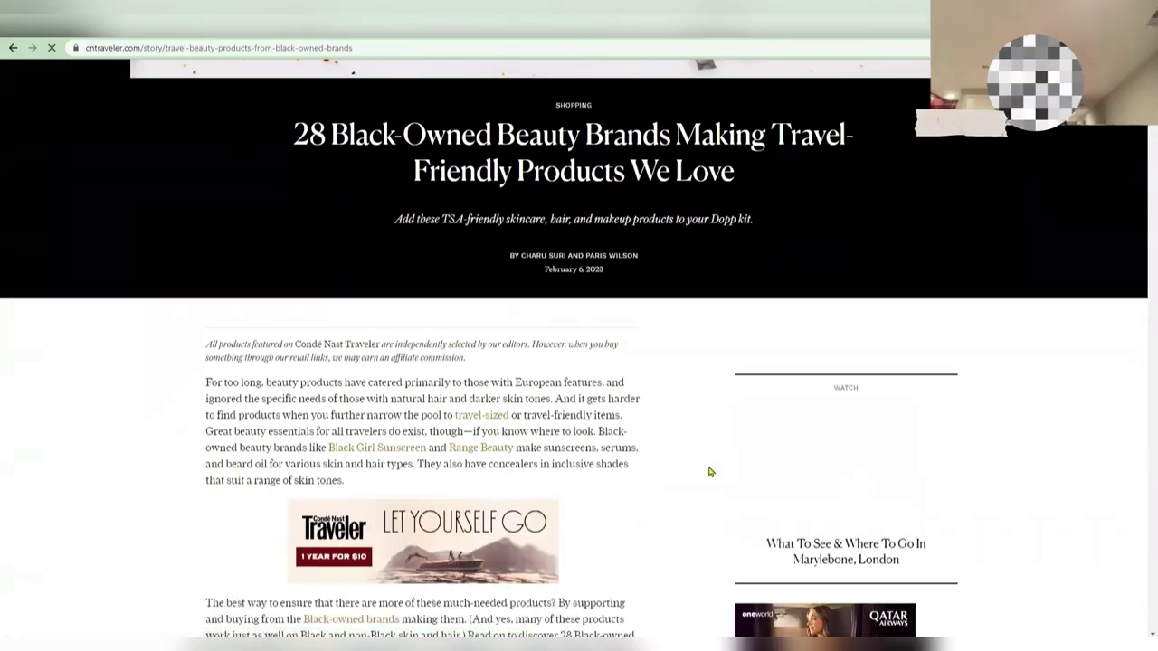
pyautogui.scroll(-10, 709, 472)
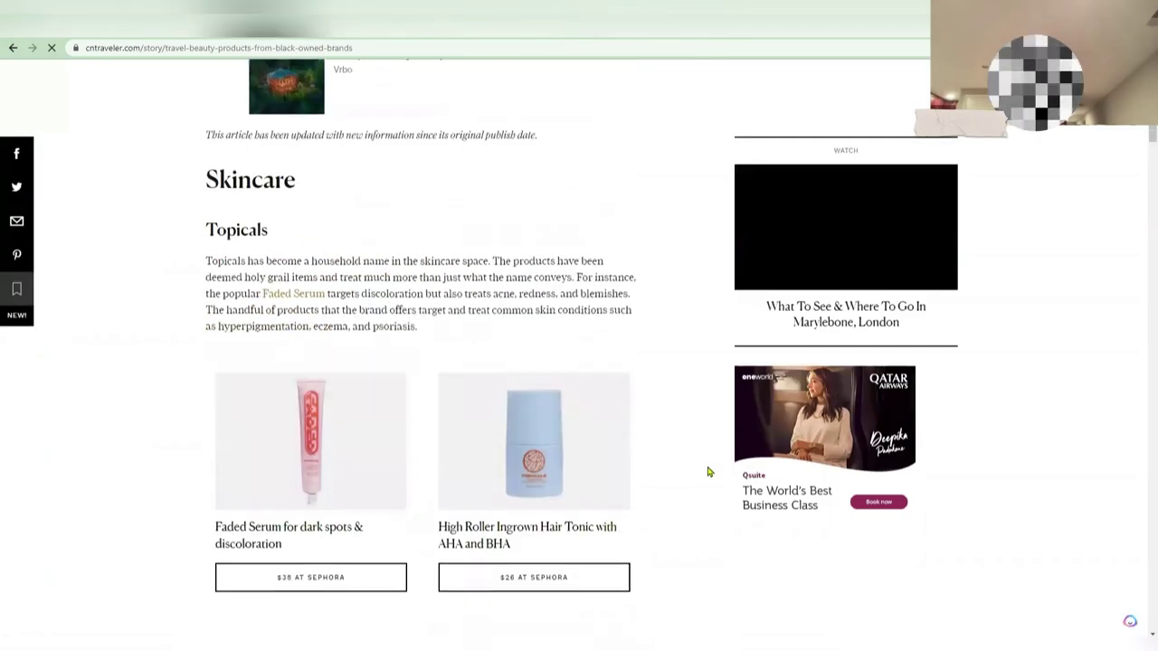
pyautogui.scroll(-4, 709, 472)
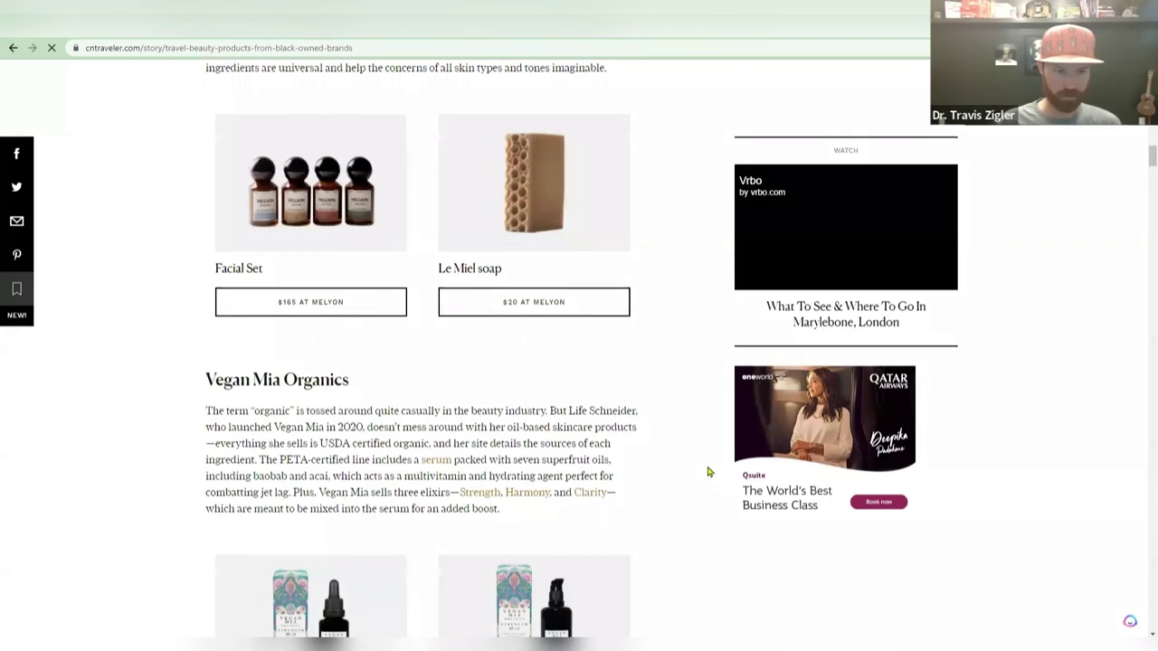
pyautogui.scroll(-1, 709, 473)
pyautogui.scroll(-3, 709, 472)
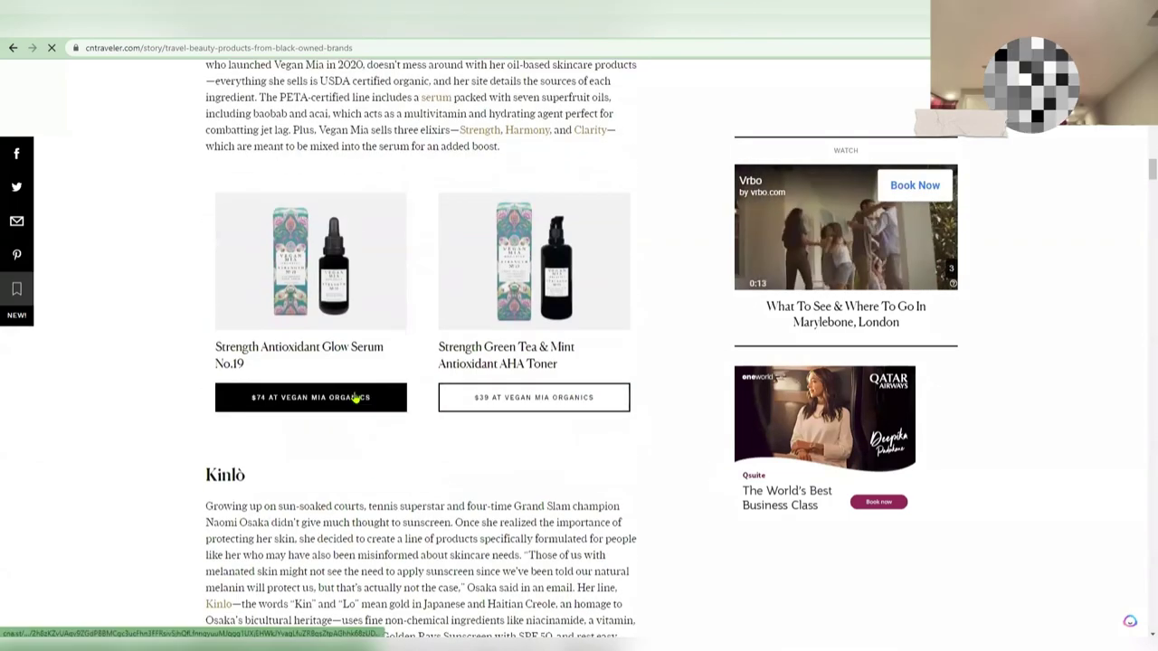
# Open the article's Strength Antioxidant Glow Serum No.19 link and highlight the affiliate tracking parameters in the product page's address.
pyautogui.click(355, 398)
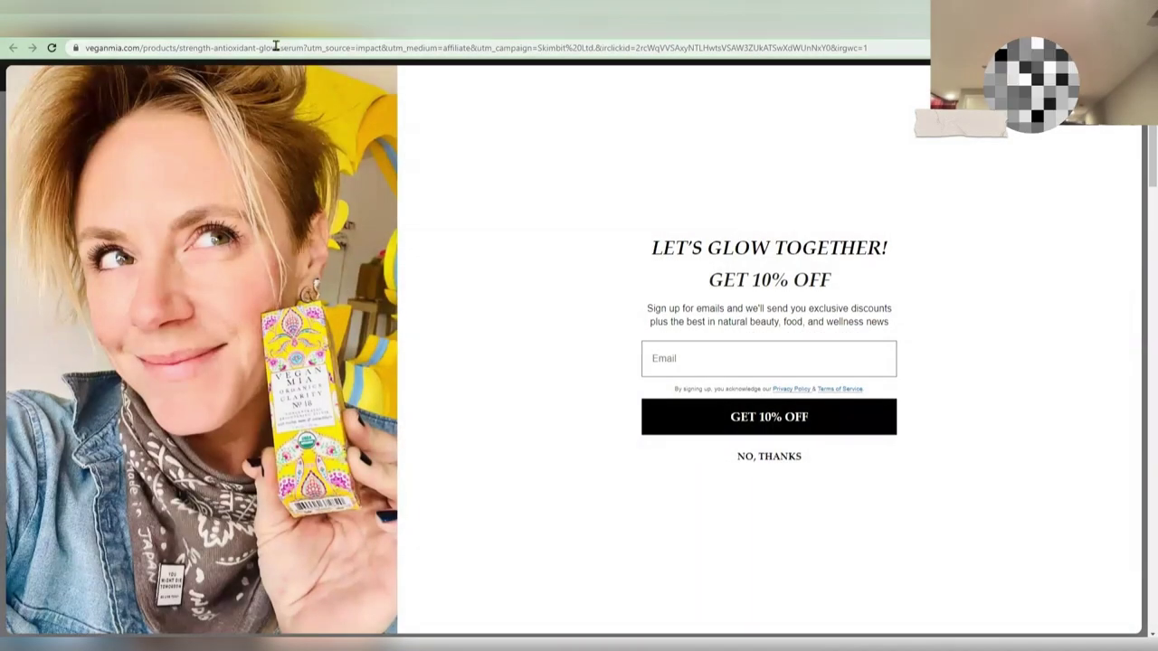
pyautogui.moveTo(280, 47); pyautogui.dragTo(613, 47)
pyautogui.hotkey('shift', 'Right')
pyautogui.hotkey('shift', 'Right')
pyautogui.hotkey('shift', 'Right')
pyautogui.hotkey('shift', 'Right')
pyautogui.hotkey('shift', 'Right')
pyautogui.hotkey('shift', 'Right')
pyautogui.hotkey('shift', 'Right')
pyautogui.hotkey('shift', 'Right')
pyautogui.hotkey('shift', 'Right')
pyautogui.hotkey('shift', 'Right')
pyautogui.hotkey('shift', 'Right')
pyautogui.hotkey('shift', 'Right')
pyautogui.hotkey('shift', 'Right')
pyautogui.hotkey('shift', 'Right')
pyautogui.hotkey('shift', 'Right')
pyautogui.hotkey('shift', 'Right')
pyautogui.hotkey('shift', 'Right')
pyautogui.hotkey('shift', 'Right')
pyautogui.hotkey('shift', 'Right')
pyautogui.hotkey('shift', 'Right')
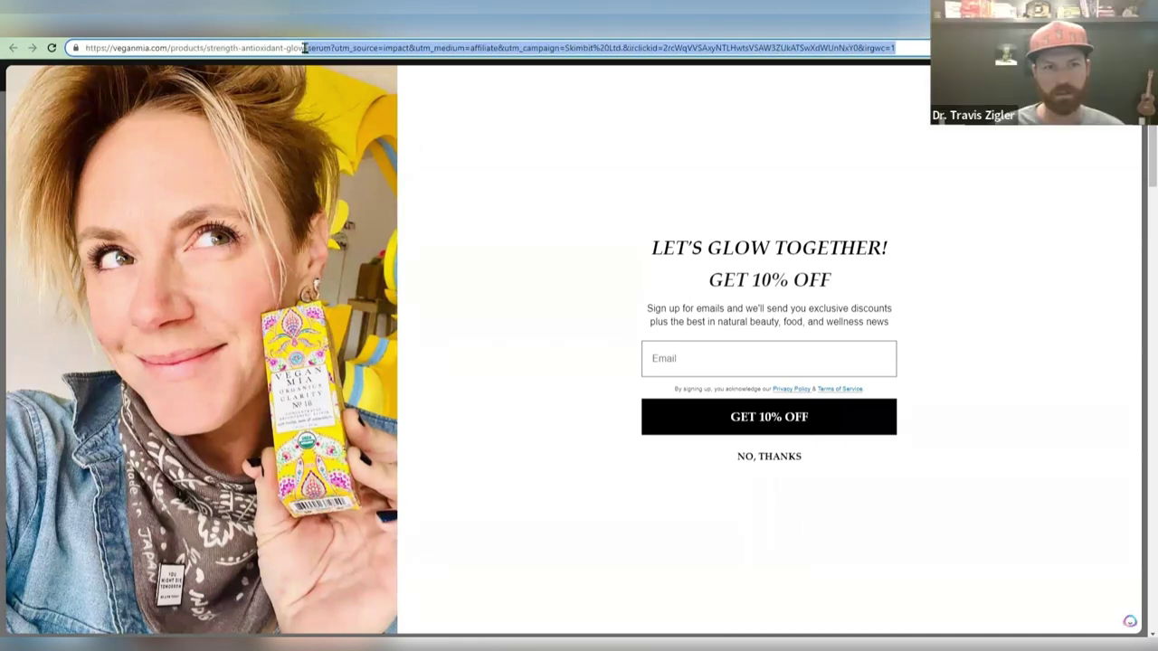
# From the article, open the Strength Green Tea & Mint Antioxidant AHA Toner link to check its address, and return to the article.
pyautogui.hotkey('alt', 'Tab')
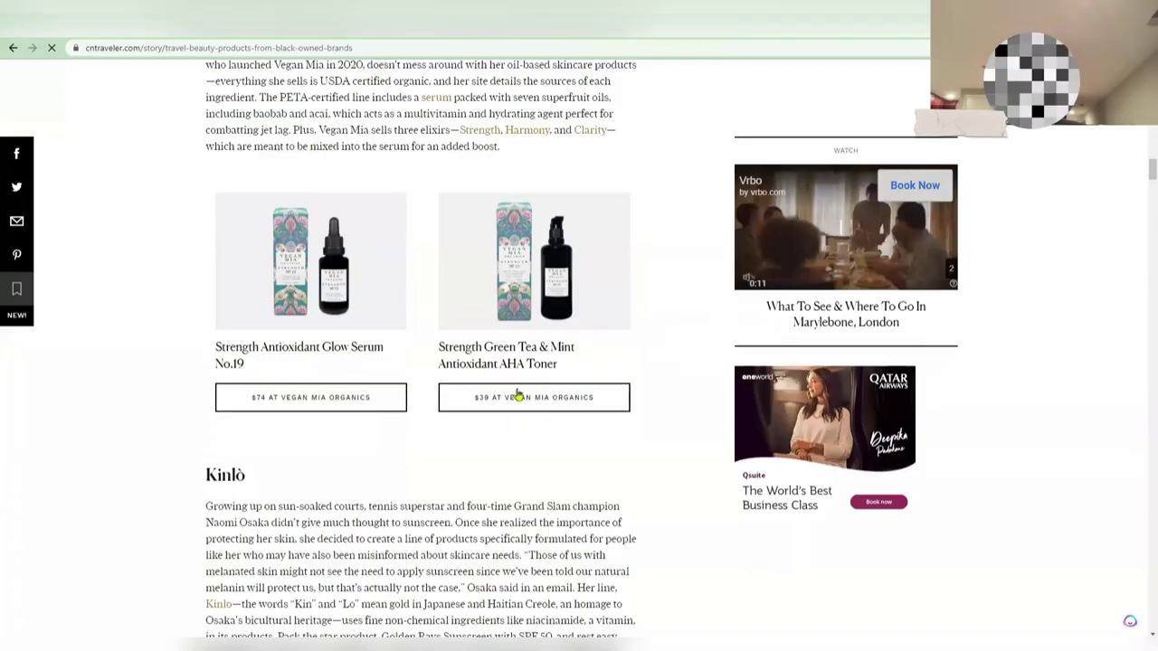
pyautogui.click(518, 396)
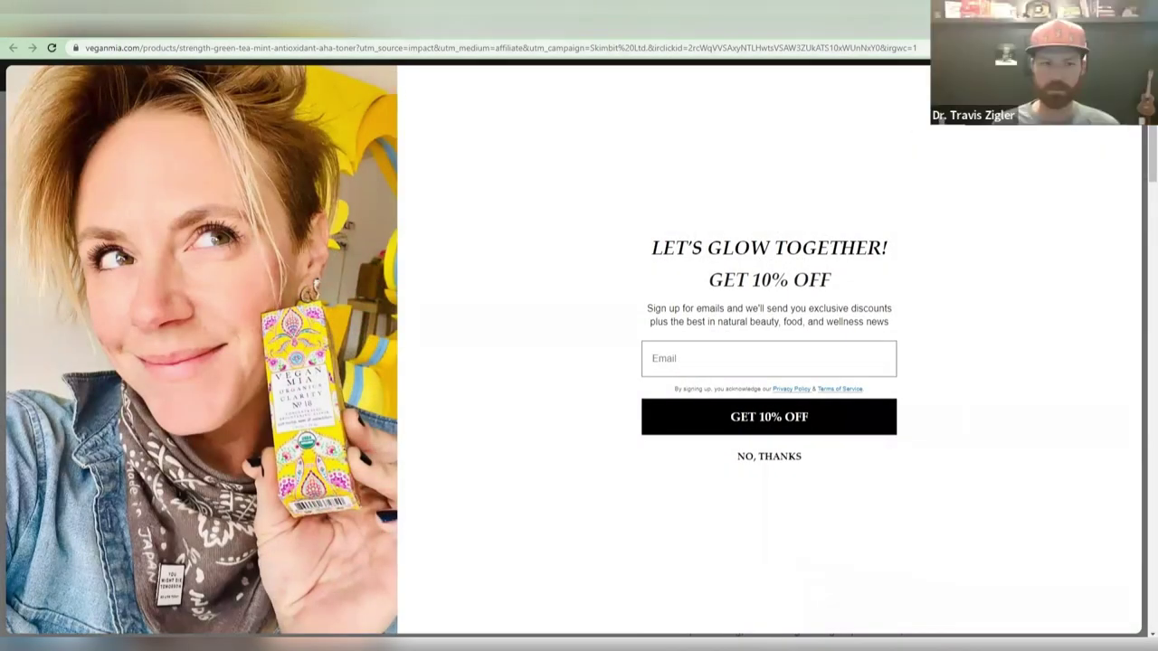
pyautogui.press('Escape')
pyautogui.hotkey('ctrl', 'w')
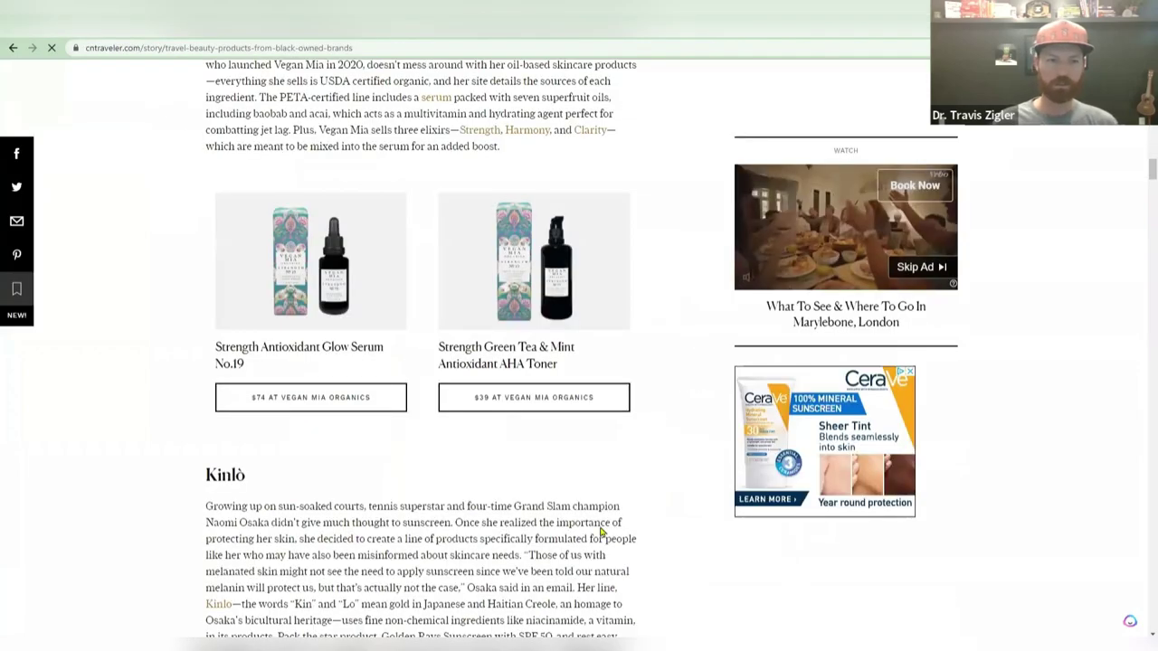
# Review the article's introduction, category list and header image, and highlight "Black-Owned Beauty Brands" in its headline.
pyautogui.scroll(10, 242, 532)
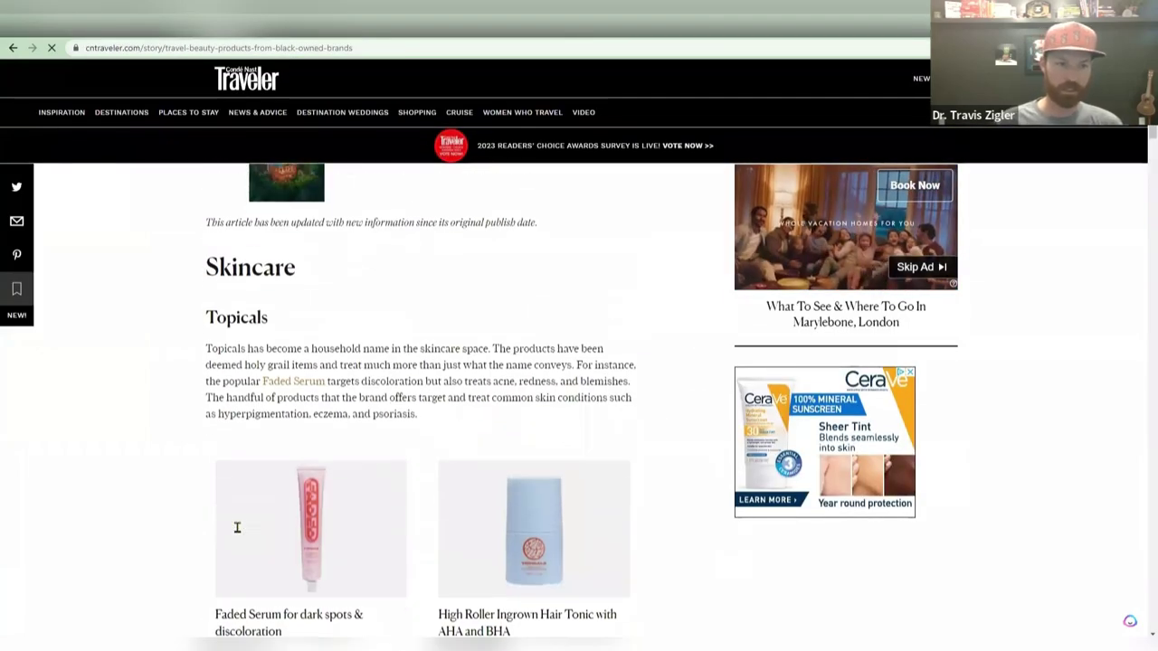
pyautogui.scroll(6, 238, 534)
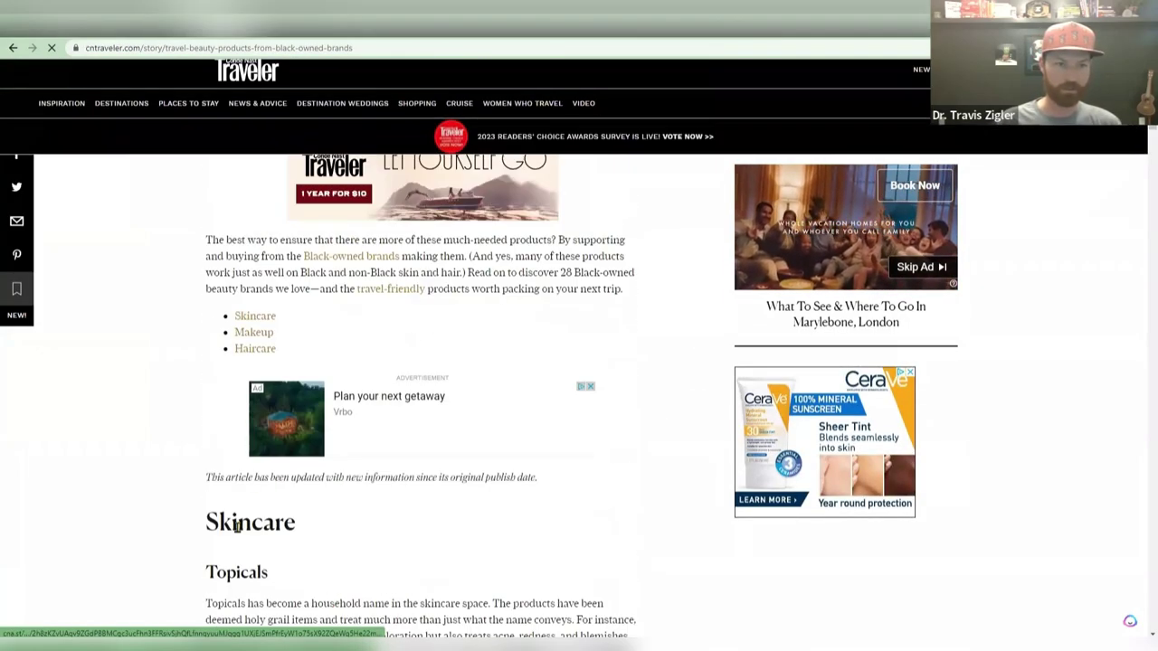
pyautogui.scroll(4, 238, 532)
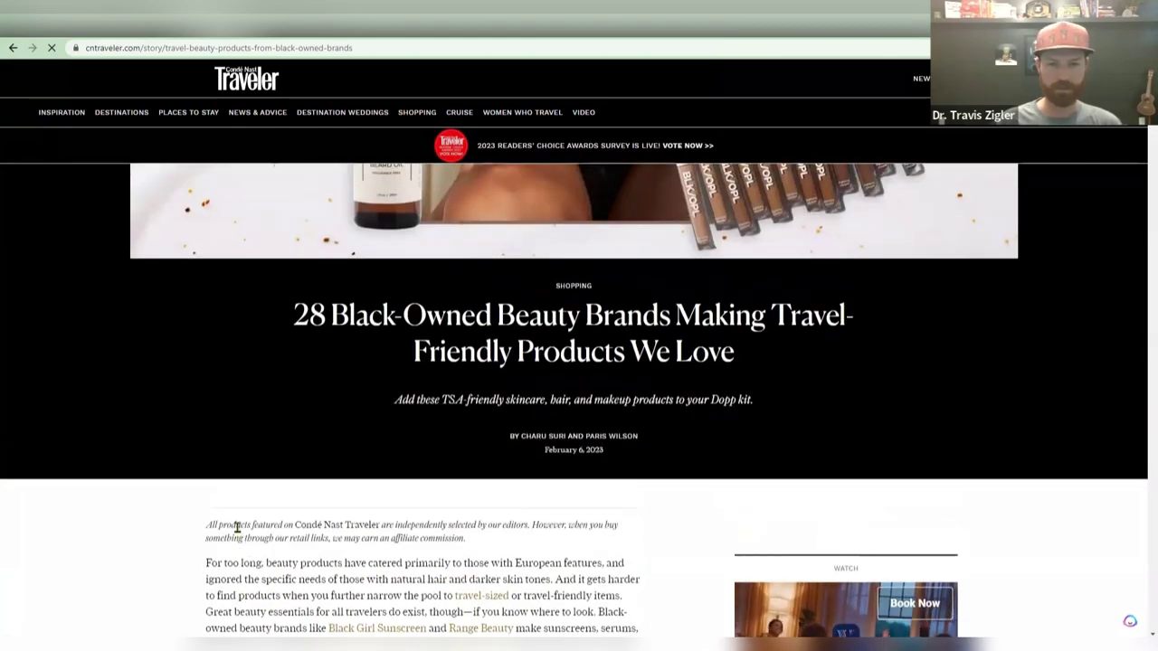
pyautogui.scroll(-6, 238, 528)
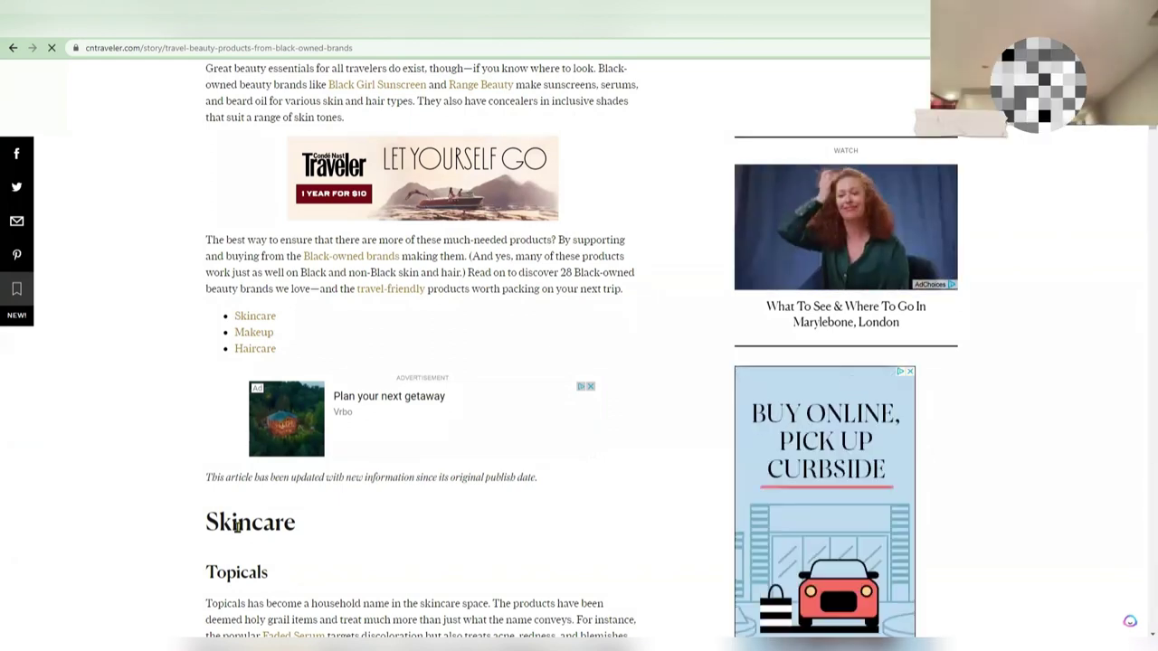
pyautogui.scroll(1, 237, 547)
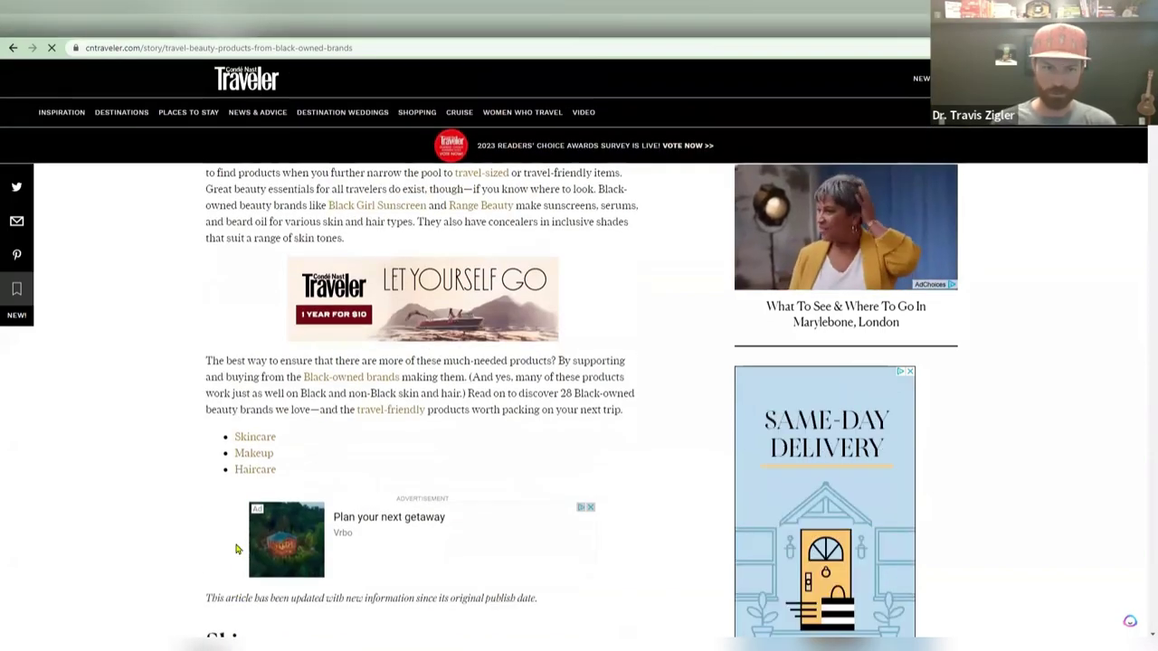
pyautogui.scroll(6, 237, 547)
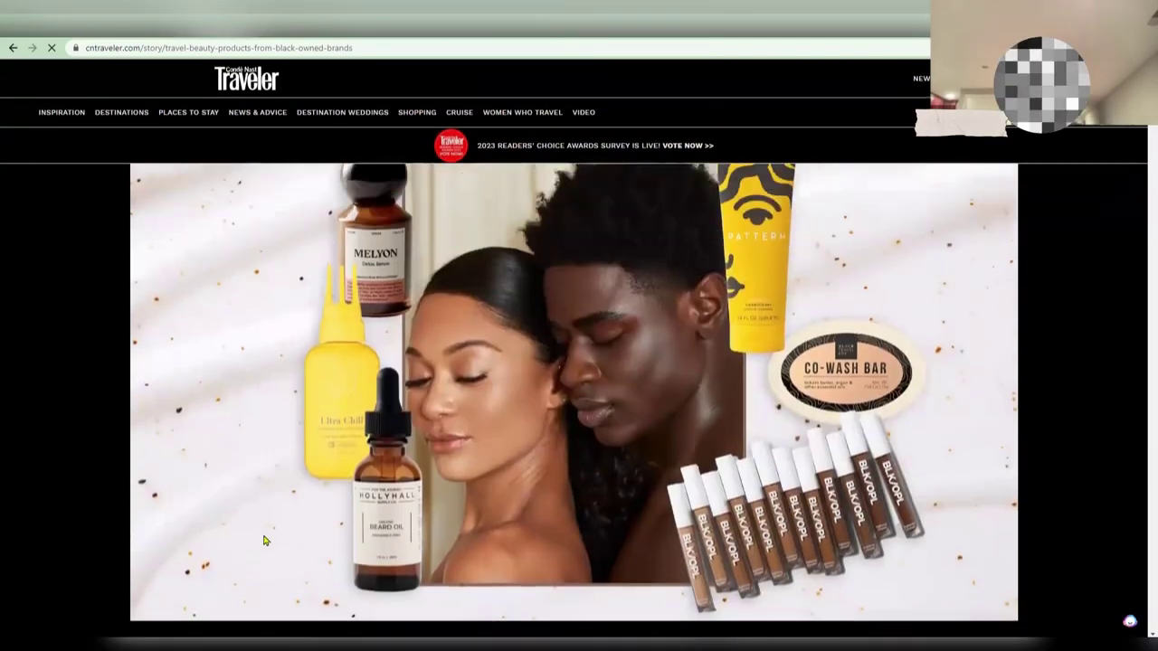
pyautogui.scroll(2, 265, 541)
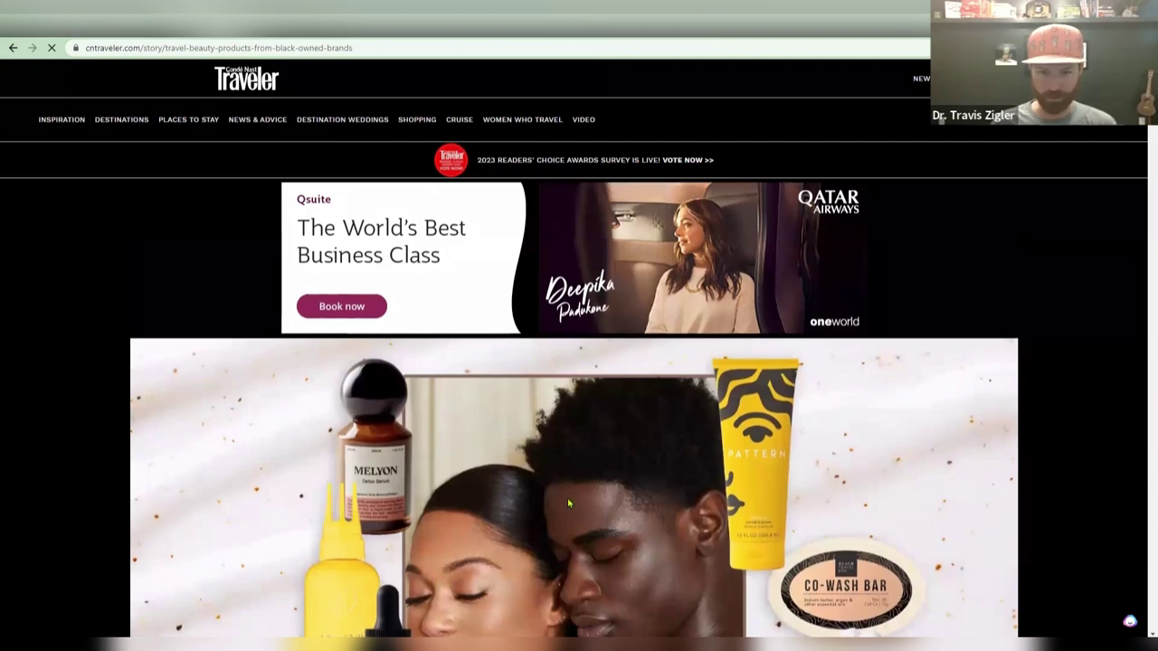
pyautogui.scroll(-5, 568, 503)
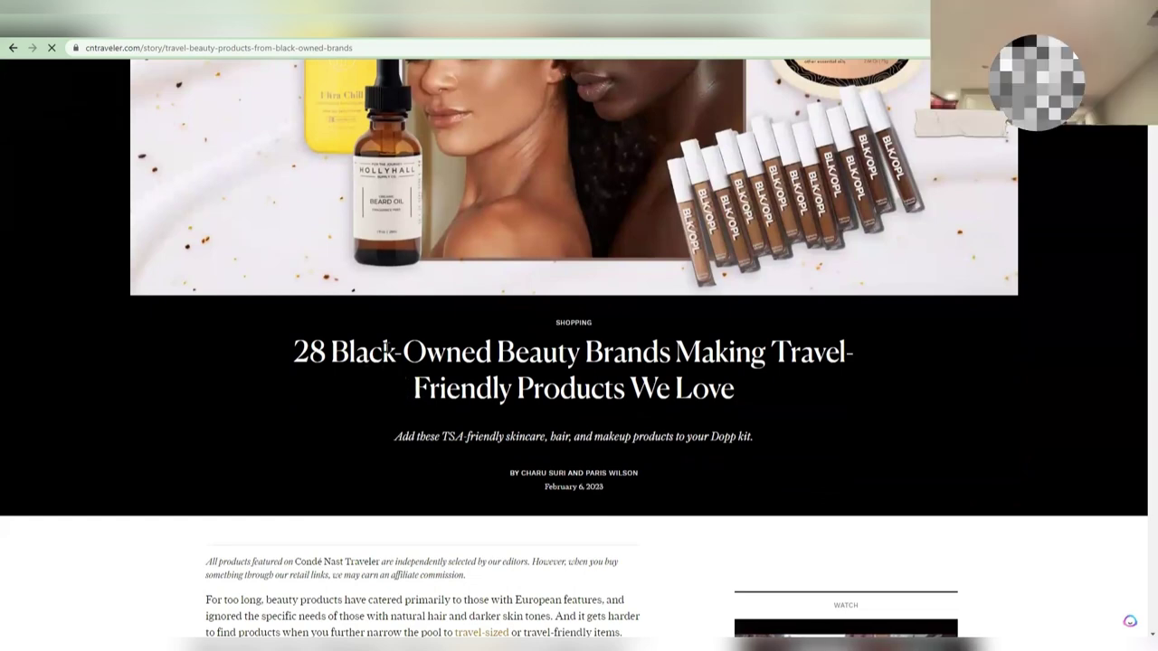
pyautogui.moveTo(330, 351); pyautogui.dragTo(671, 353)
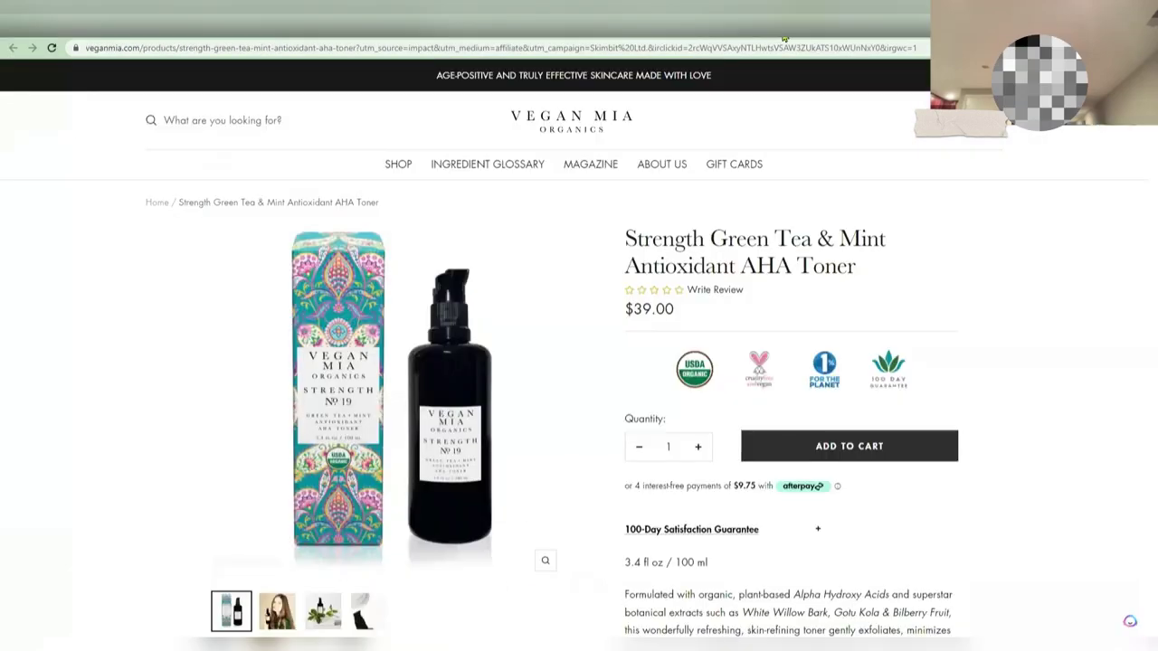
# Search Google for "best multivitamins" and look through the results for ranked product articles such as New York Magazine's and Verywell Fit's.
pyautogui.hotkey('ctrl', 'l')
pyautogui.write('best multi')
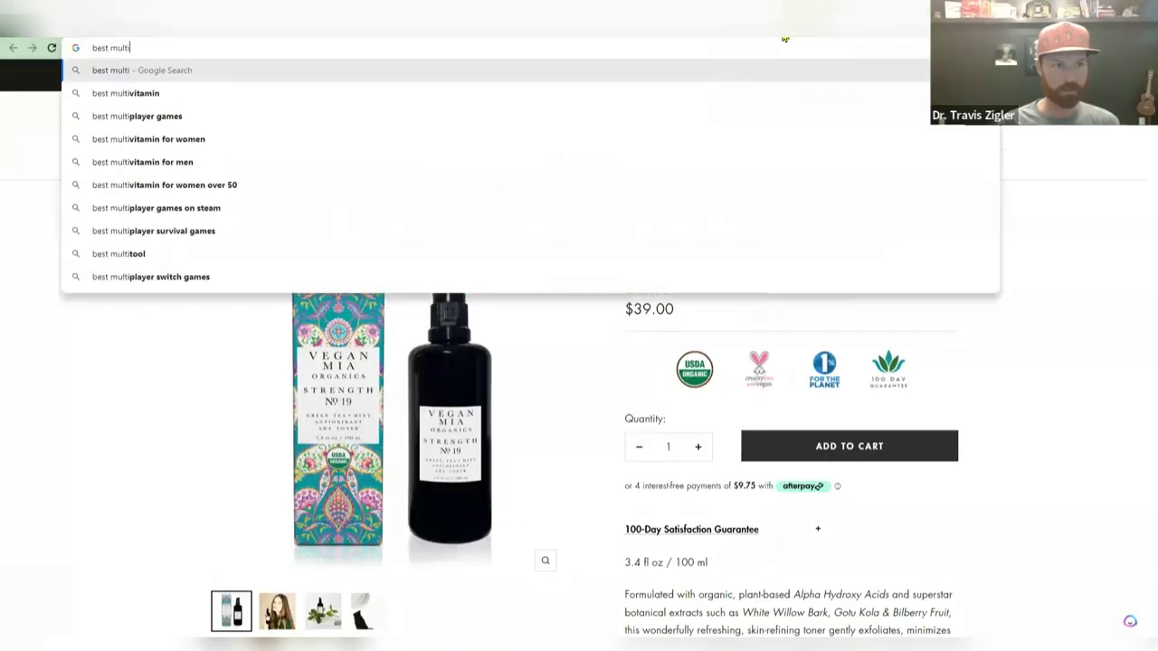
pyautogui.write('vitamins')
pyautogui.press('Return')
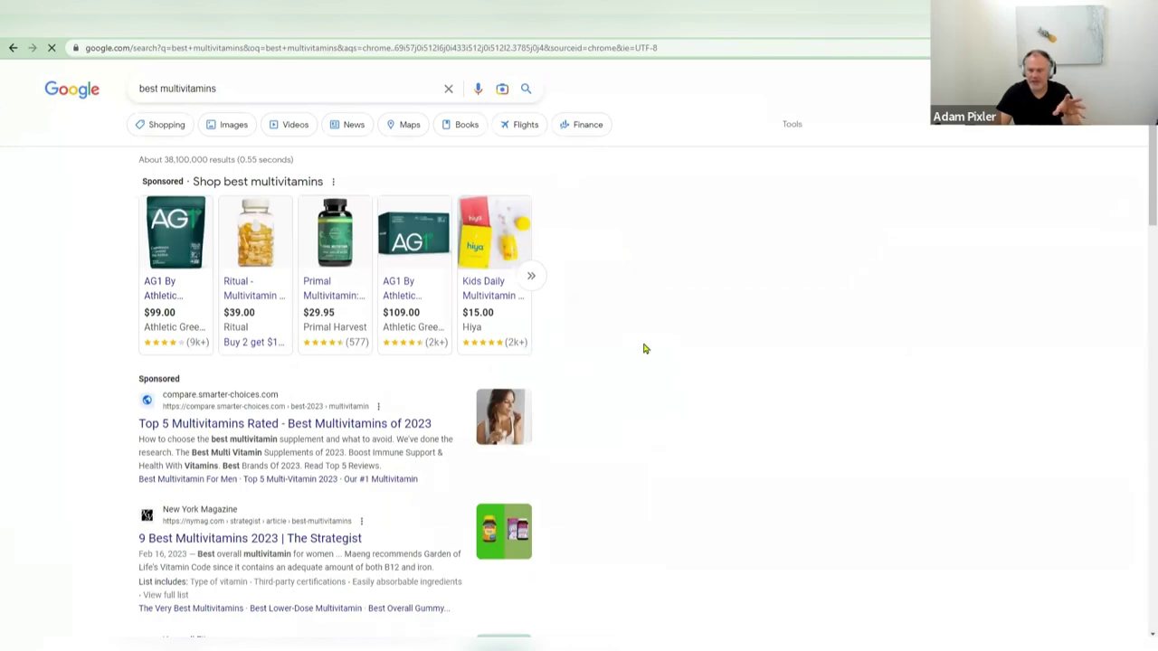
pyautogui.scroll(-3, 621, 375)
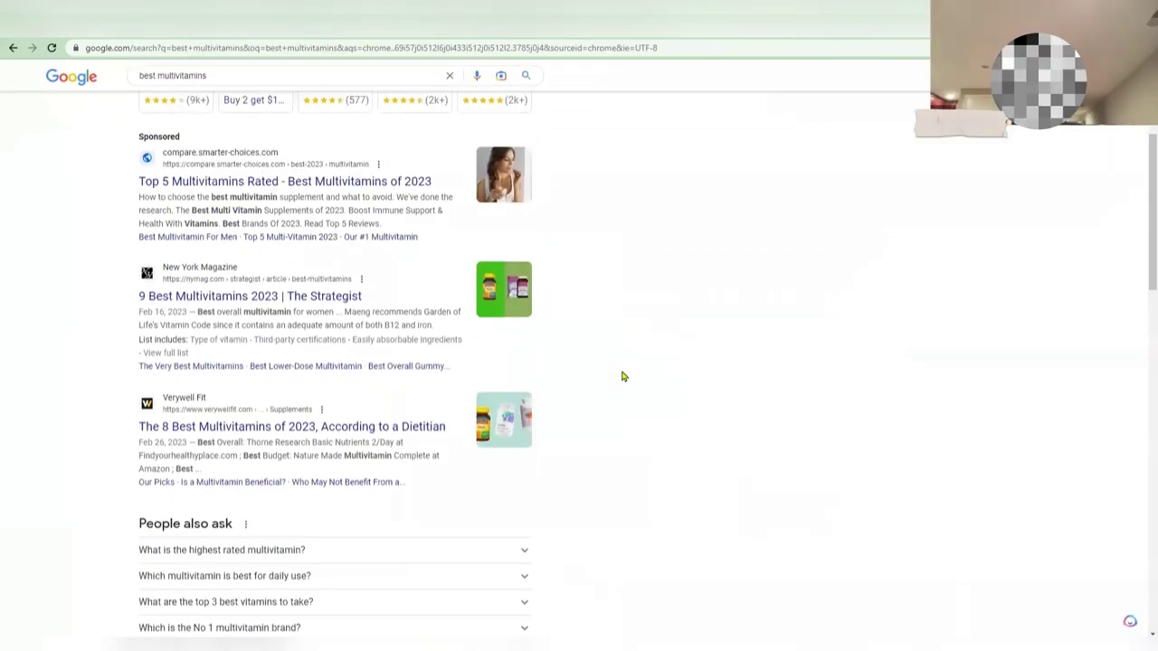
pyautogui.scroll(-3, 624, 373)
pyautogui.scroll(4, 638, 374)
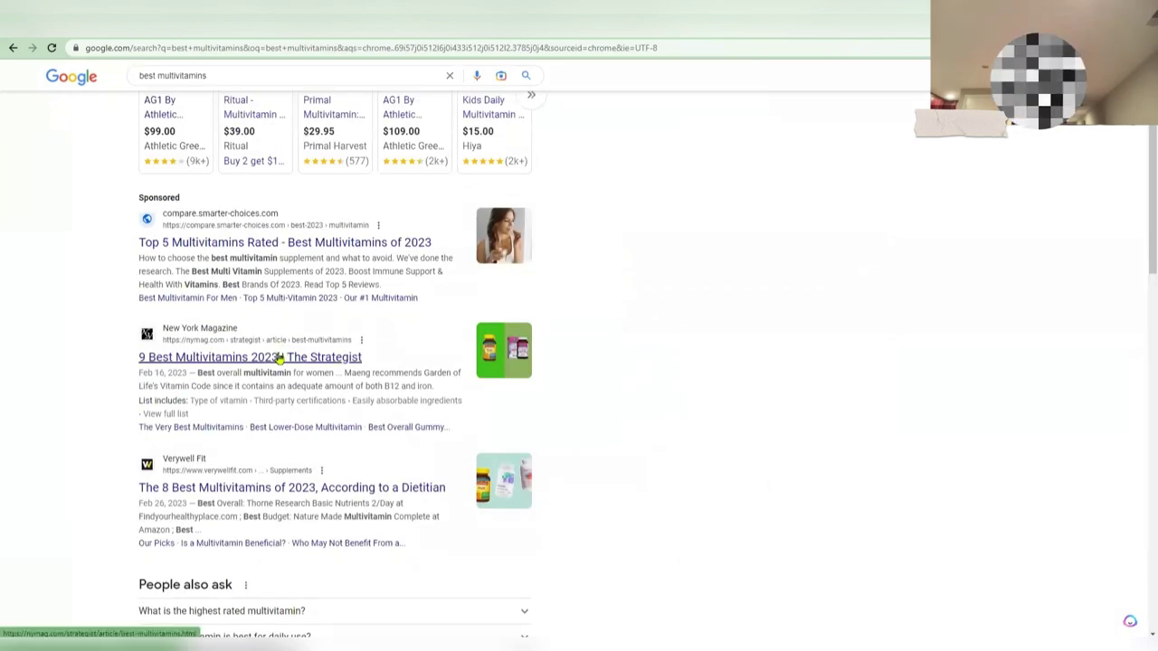
pyautogui.rightClick(292, 485)
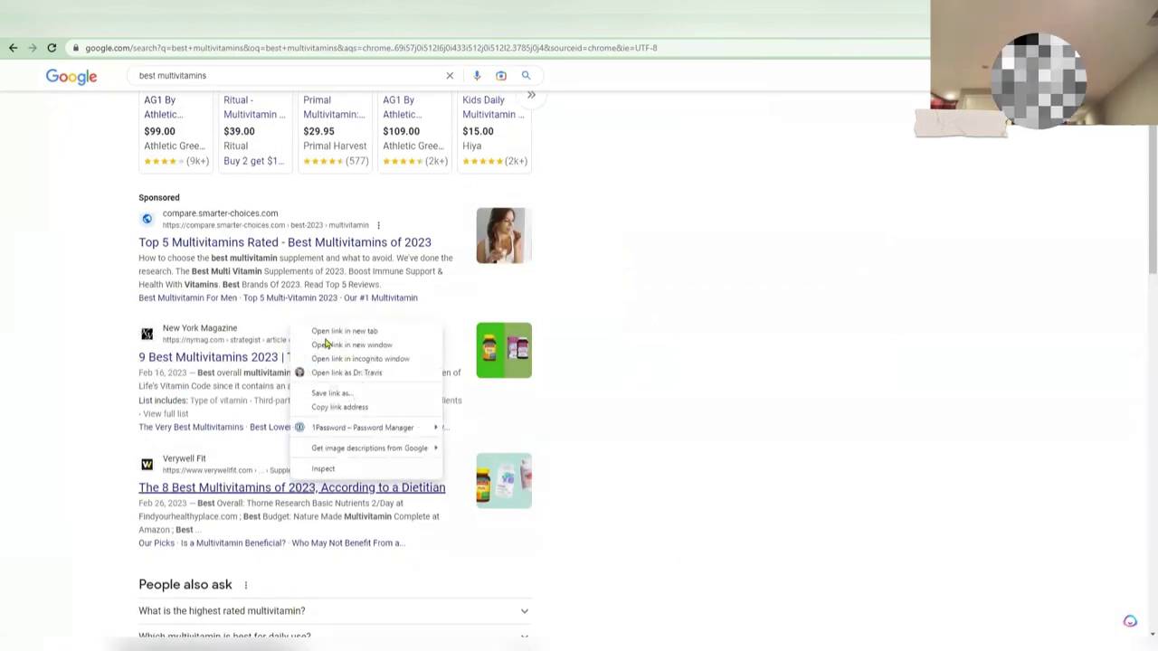
pyautogui.scroll(2, 272, 226)
# Refine the Google search to "best liquid multivitamins" and examine the results for ranked product articles.
pyautogui.click(160, 88)
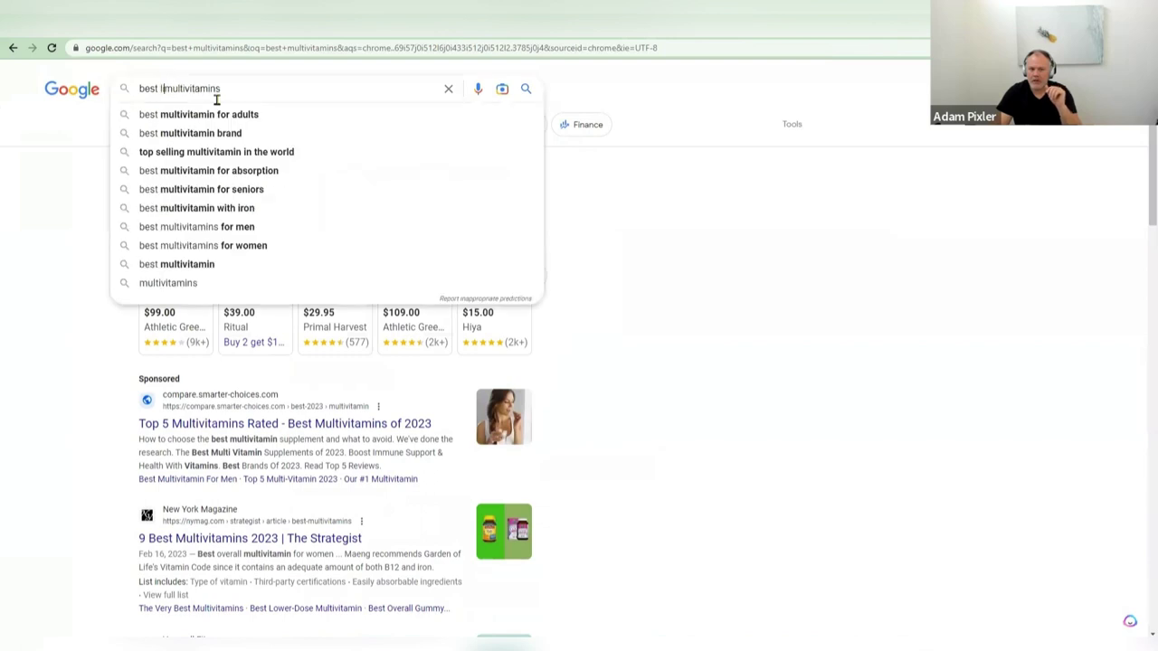
pyautogui.write('liquid')
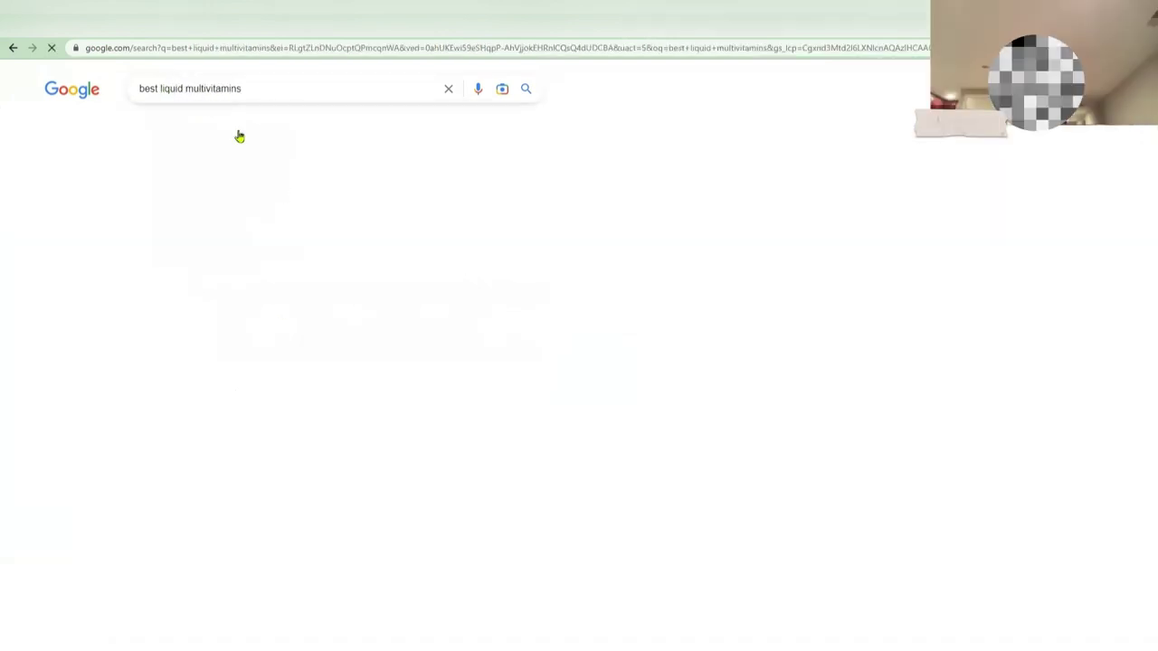
pyautogui.scroll(-1, 699, 458)
pyautogui.scroll(-1, 698, 458)
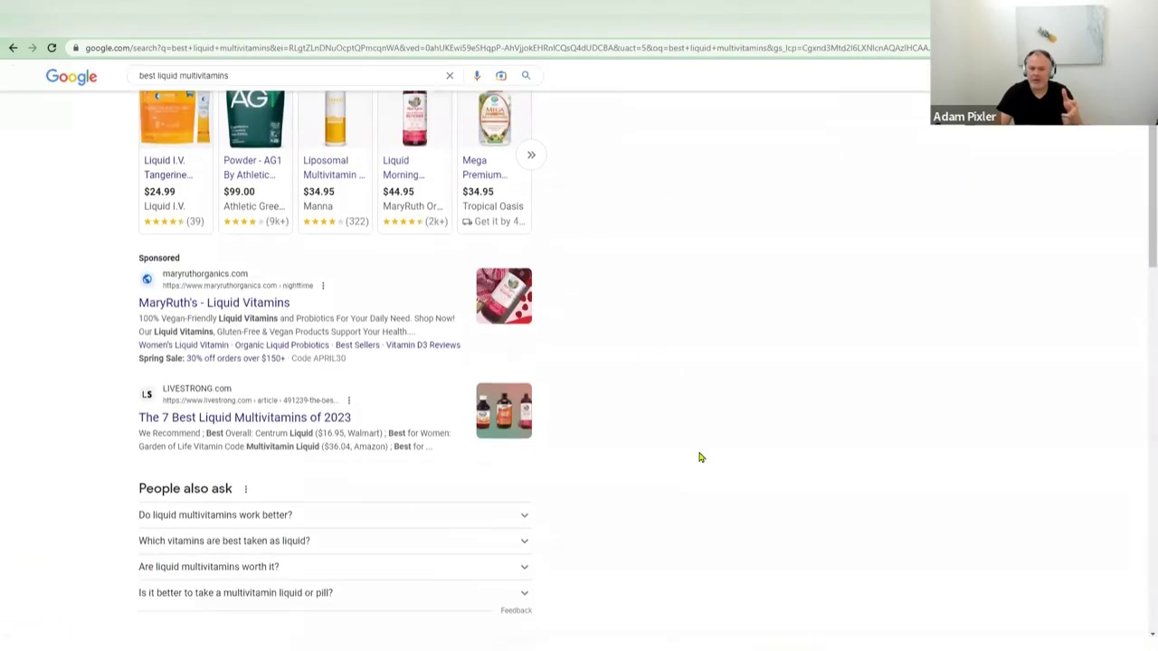
# Open the LIVESTRONG and Who What Wear liquid multivitamin articles in new tabs, and look through the remaining search results.
pyautogui.rightClick(273, 424)
pyautogui.click(299, 431)
pyautogui.scroll(-3, 130, 455)
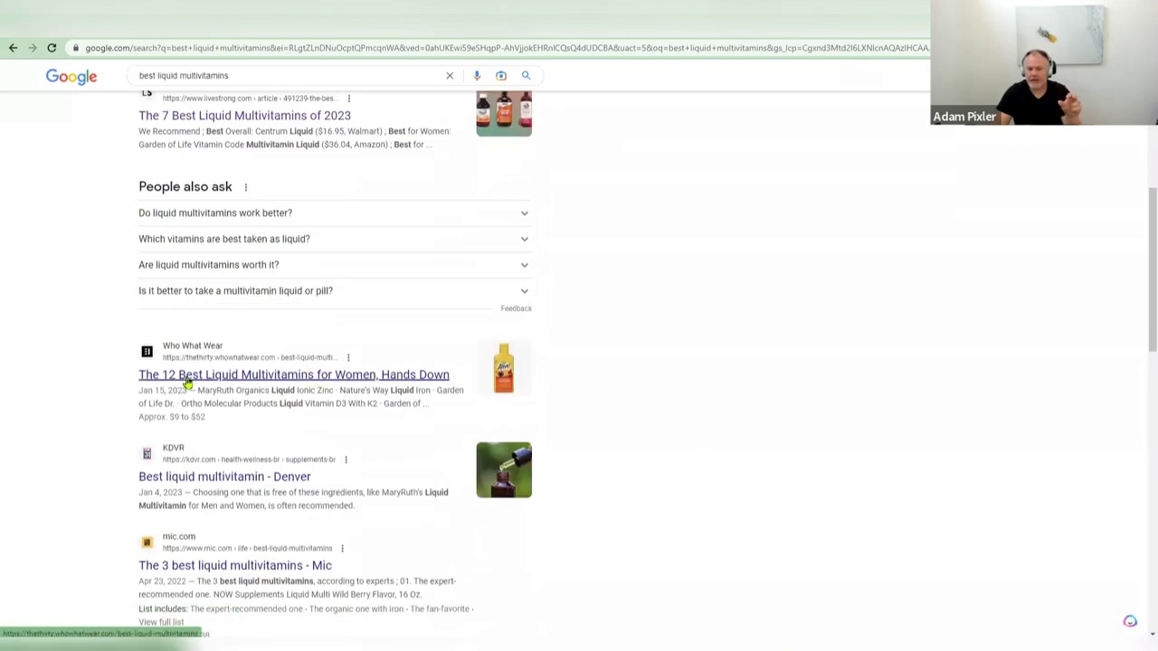
pyautogui.rightClick(188, 382)
pyautogui.click(222, 390)
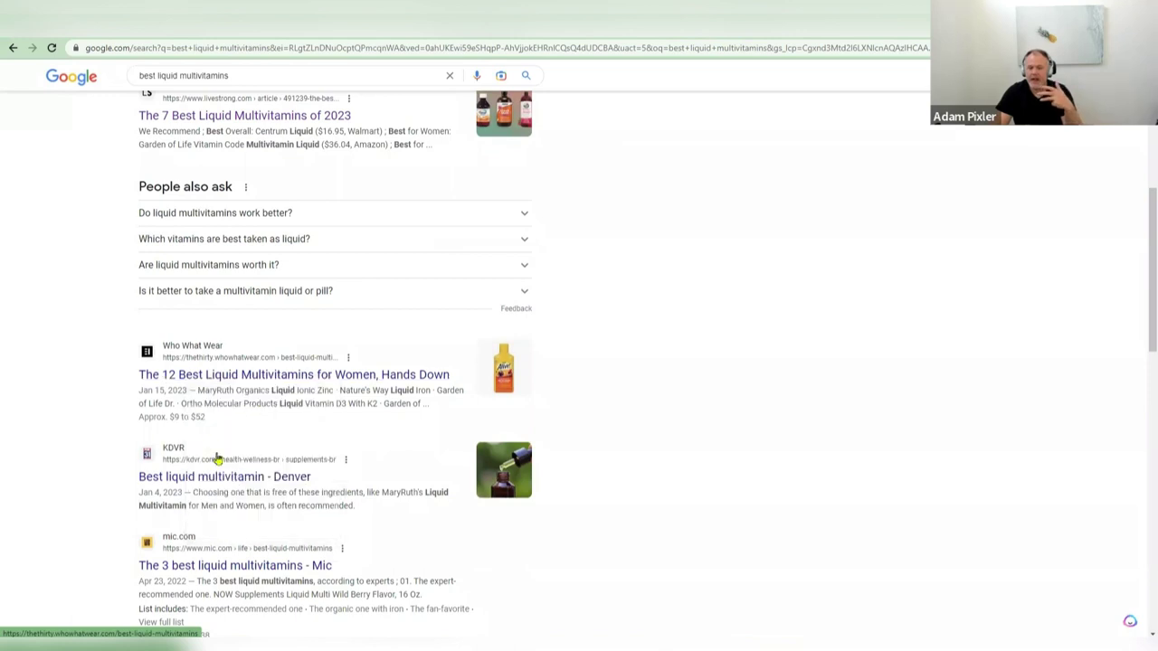
pyautogui.scroll(-1, 179, 422)
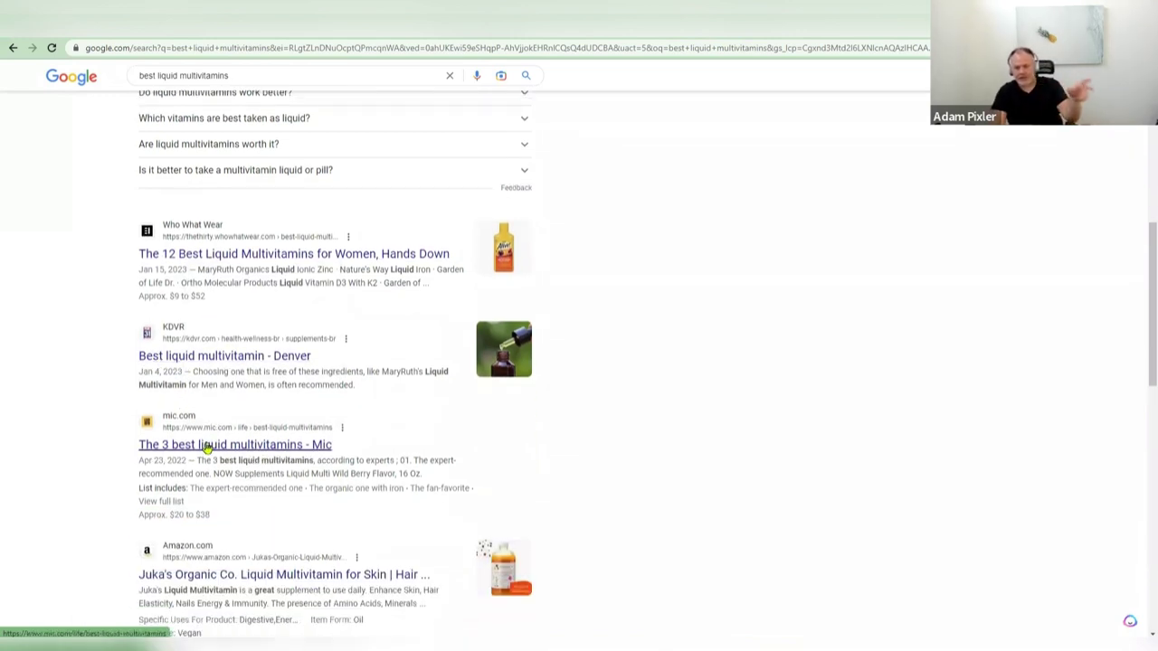
pyautogui.scroll(-2, 207, 448)
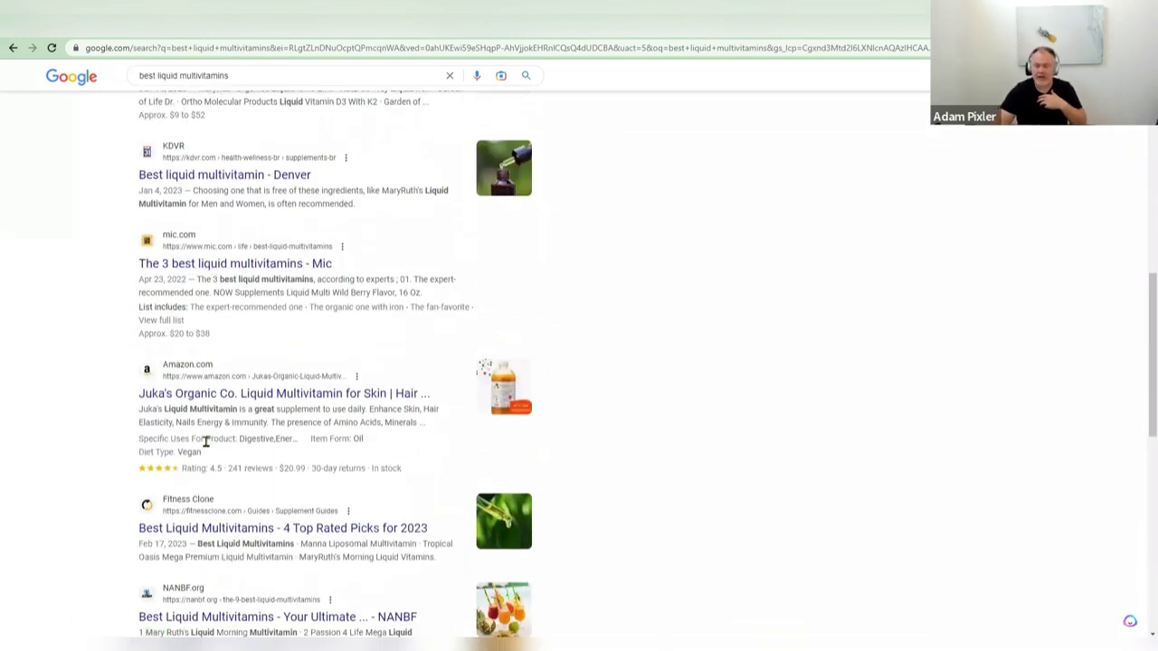
pyautogui.scroll(-1, 207, 442)
pyautogui.scroll(10, 908, 416)
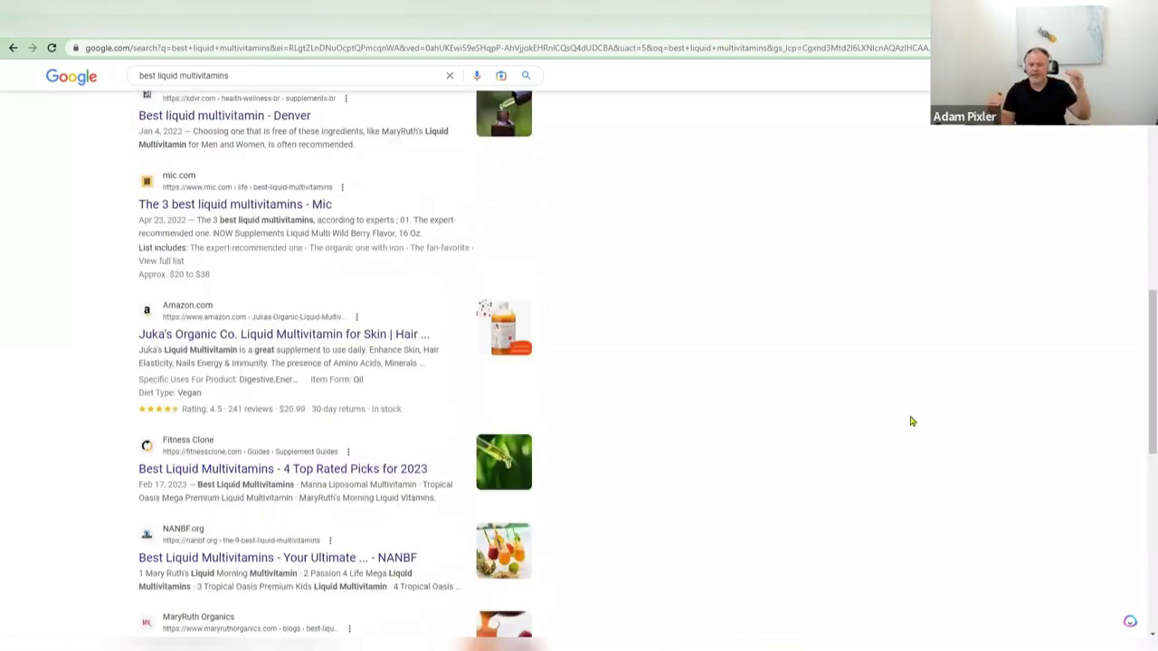
# Search Google for "best liquid vitamins" and open Who What Wear's "The 12 Best Liquid Multivitamins for Women, Hands Down" in a new tab.
pyautogui.doubleClick(209, 94)
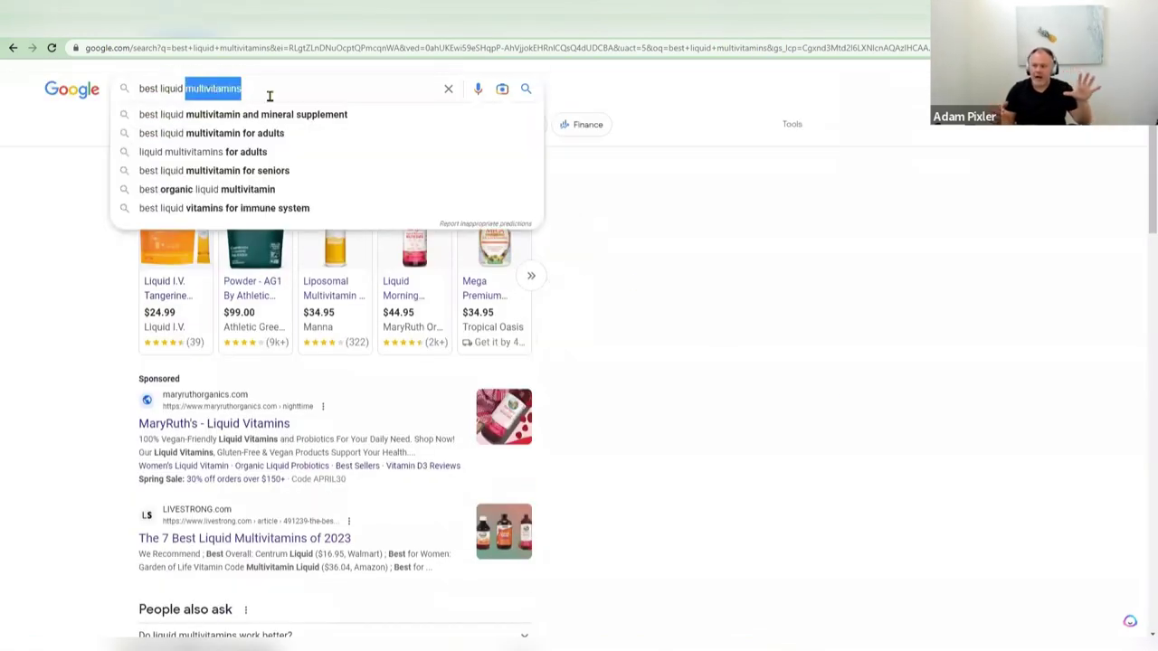
pyautogui.write('vitamins')
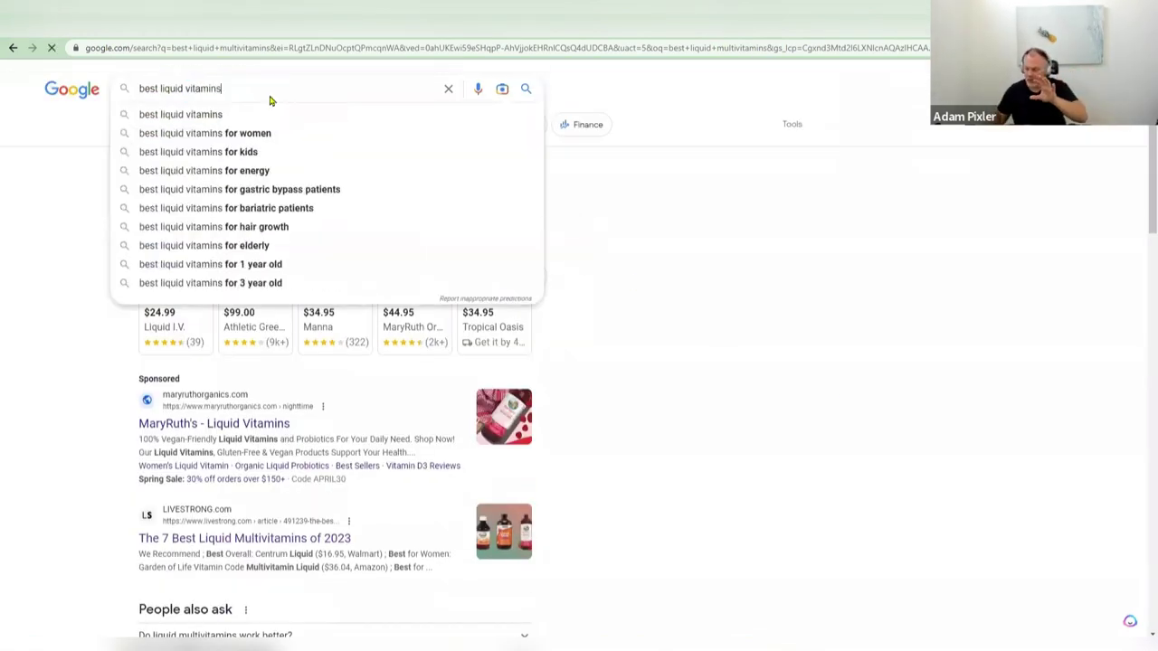
pyautogui.press('Return')
pyautogui.scroll(-3, 125, 309)
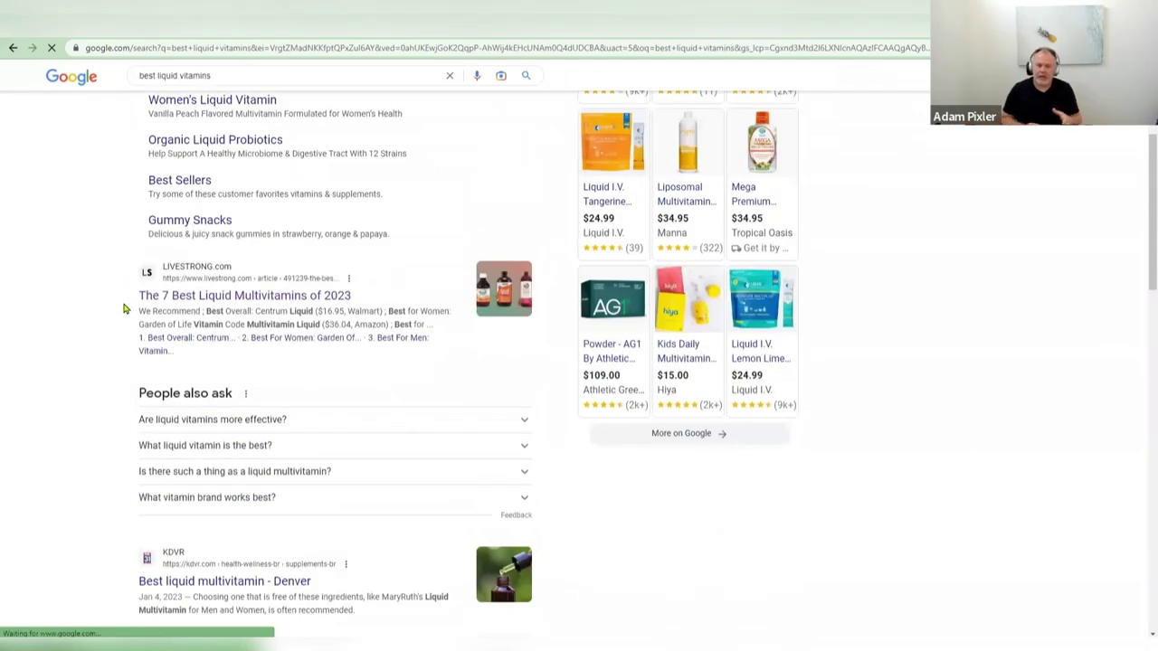
pyautogui.scroll(-3, 125, 310)
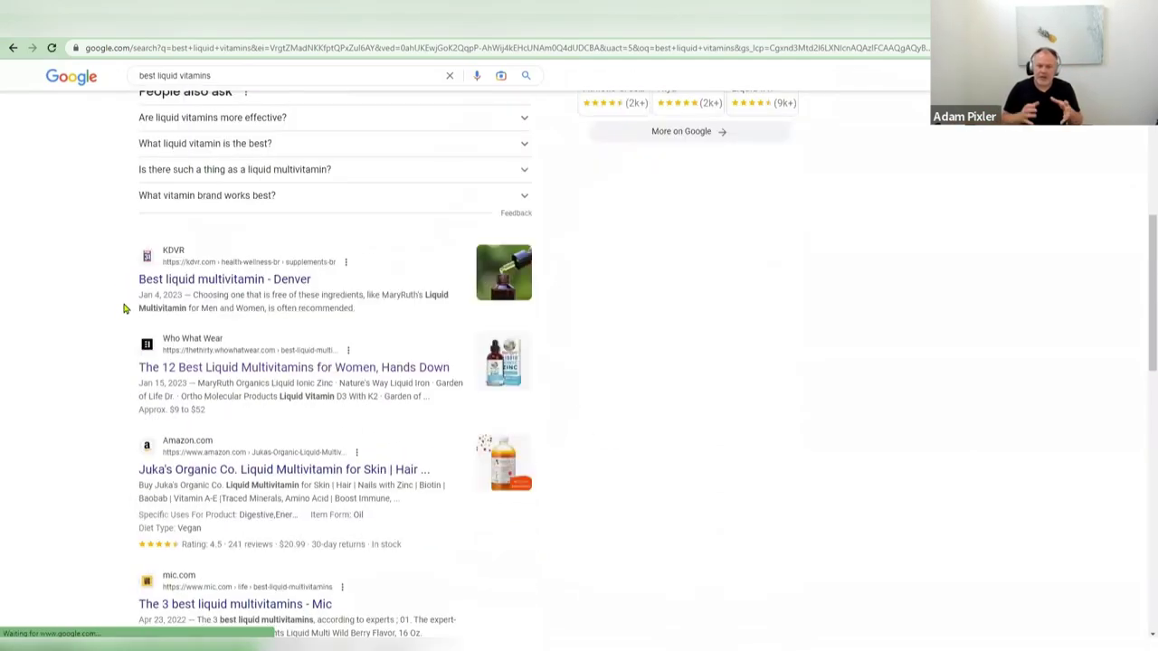
pyautogui.rightClick(234, 372)
pyautogui.click(244, 379)
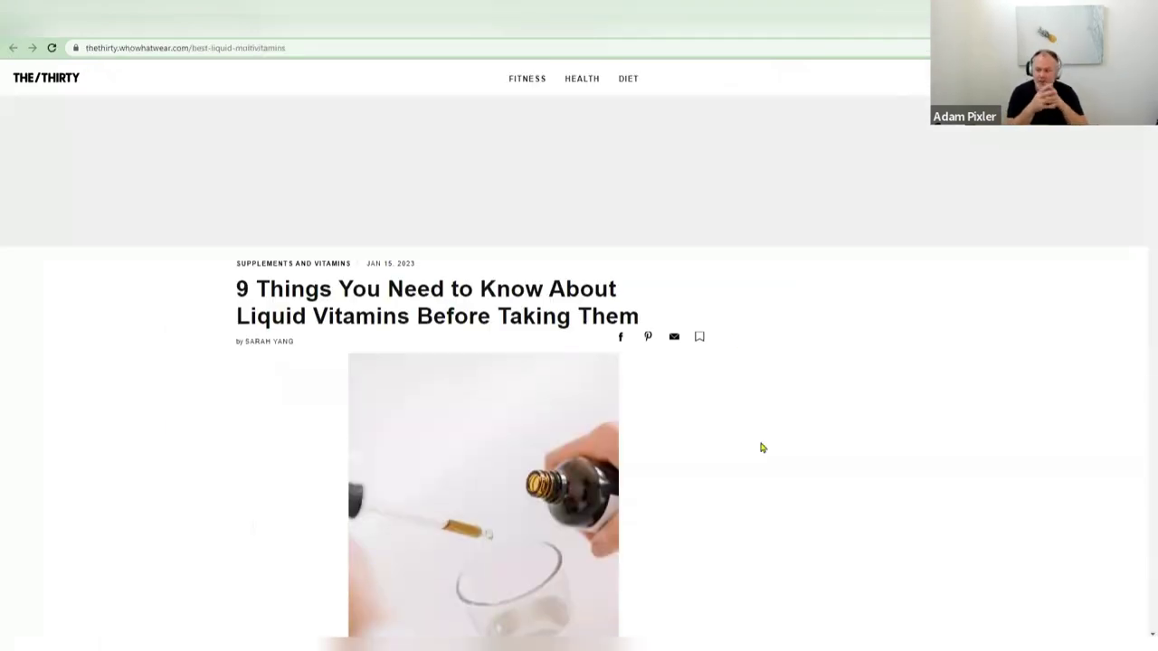
# Examine The/Thirty's liquid vitamins article for promoted products with shopping links, reload the page, and review its introduction again.
pyautogui.scroll(-1, 765, 448)
pyautogui.scroll(-3, 764, 448)
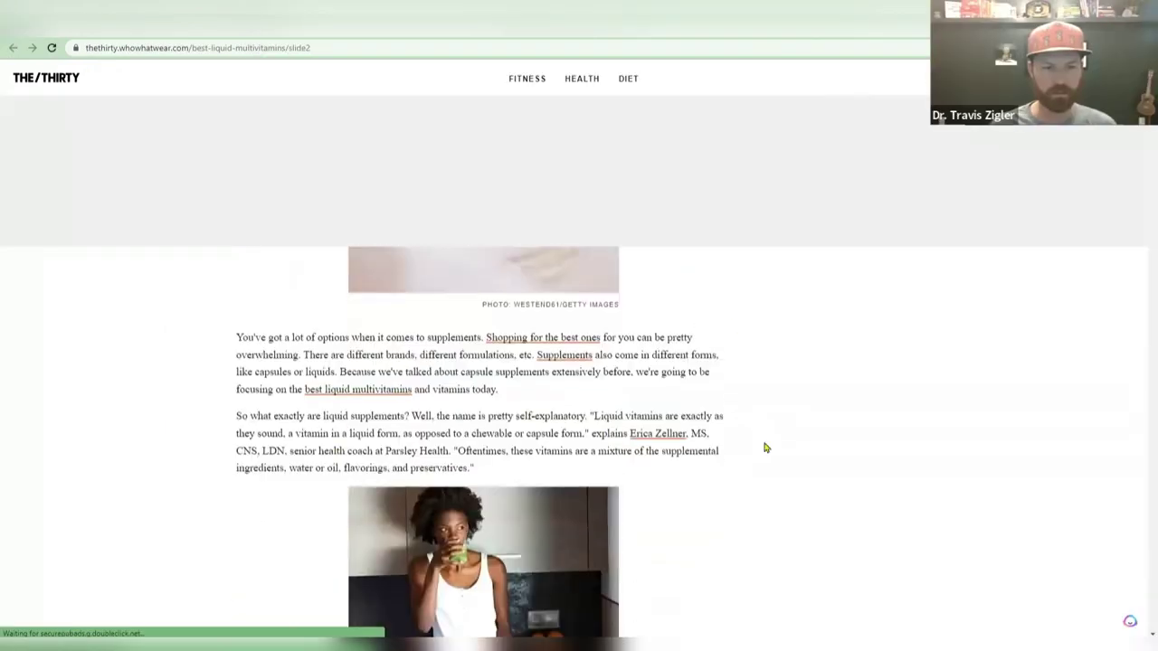
pyautogui.scroll(-12, 688, 409)
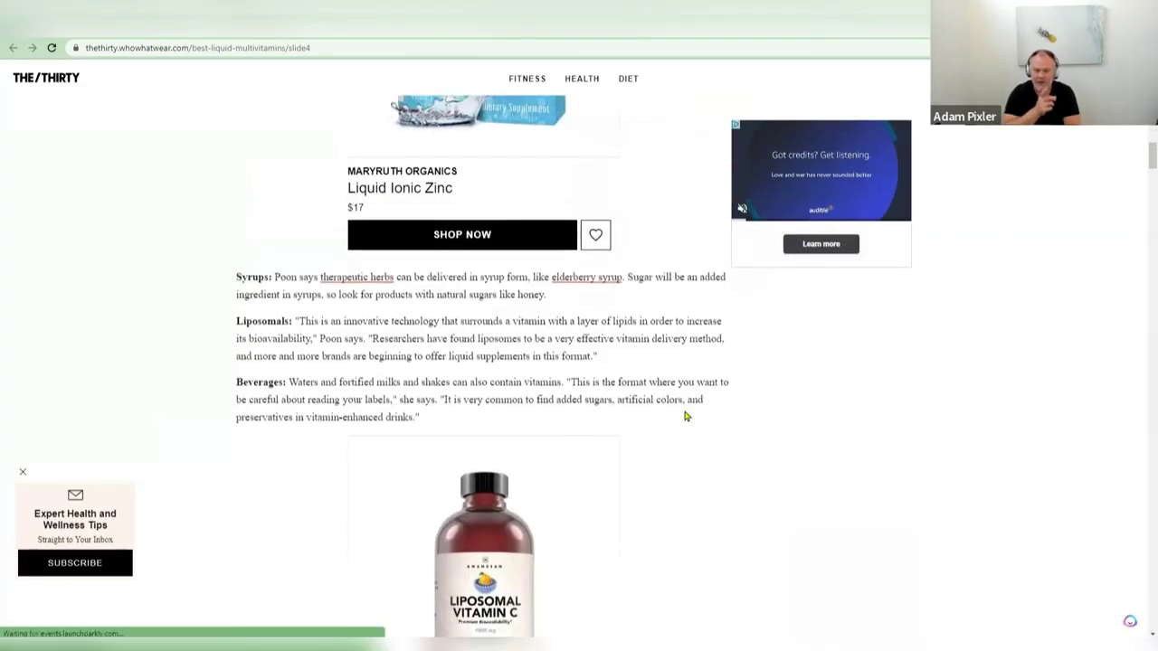
pyautogui.scroll(-1, 685, 412)
pyautogui.scroll(10, 685, 416)
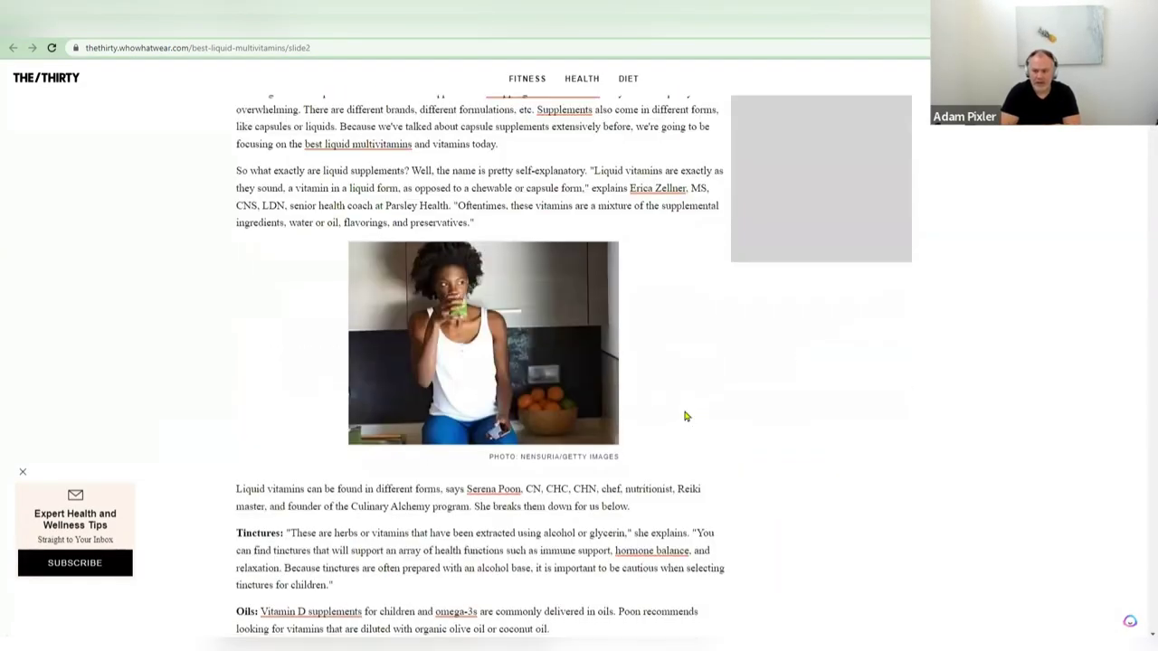
pyautogui.scroll(-15, 685, 416)
pyautogui.scroll(-4, 685, 416)
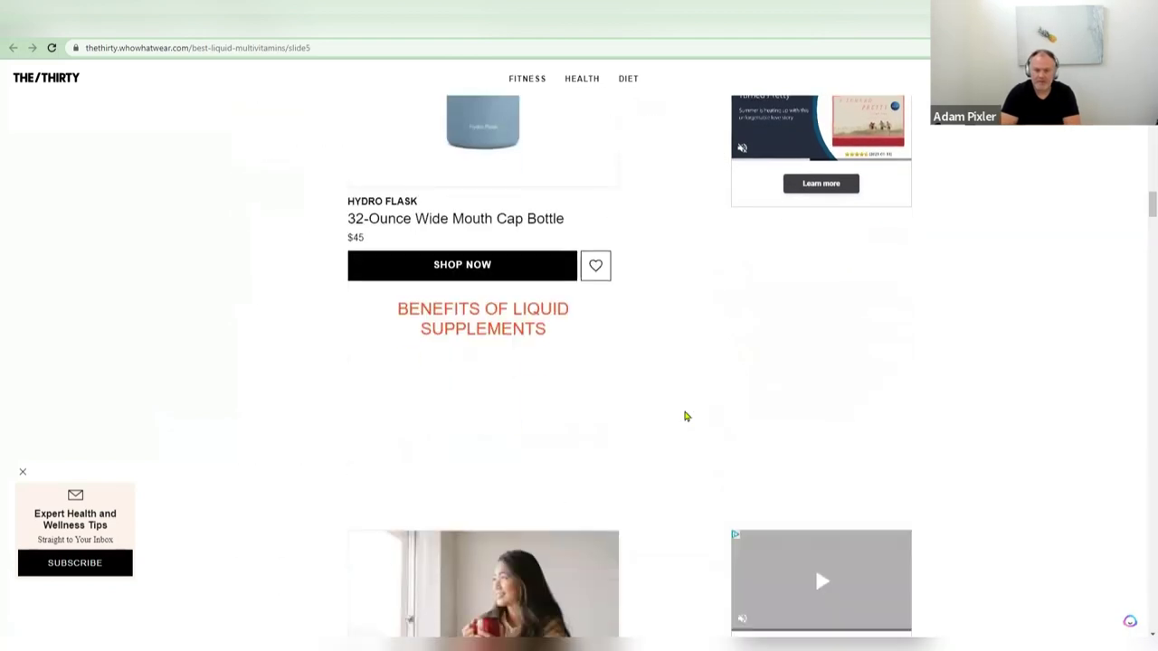
pyautogui.scroll(-3, 685, 413)
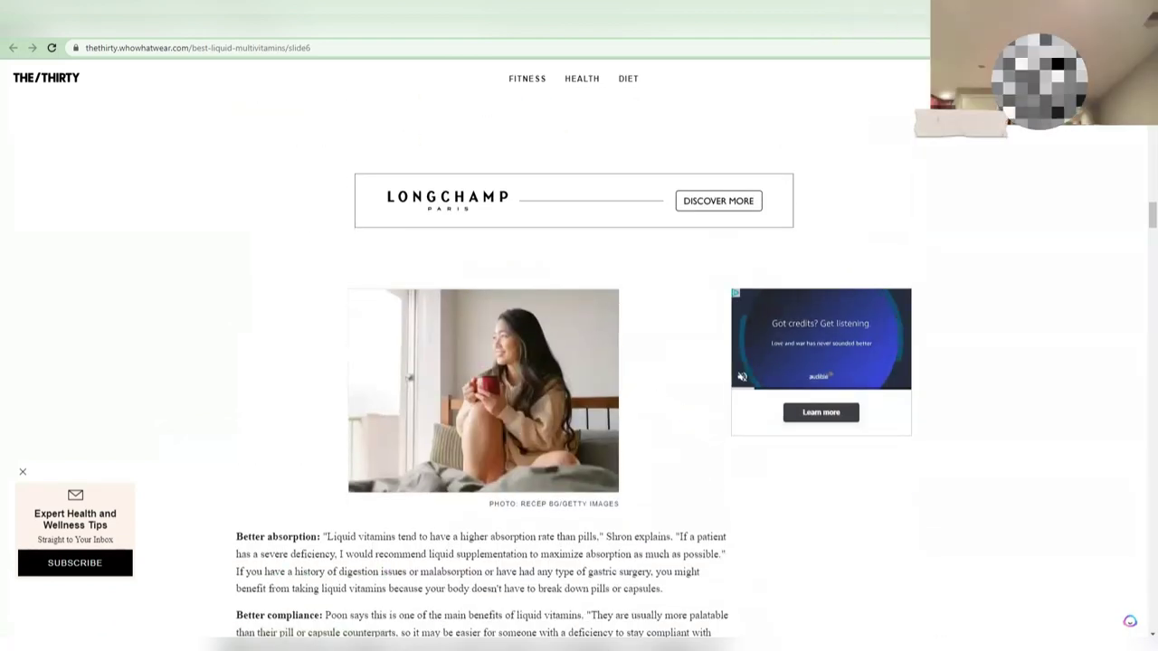
pyautogui.press('F5')
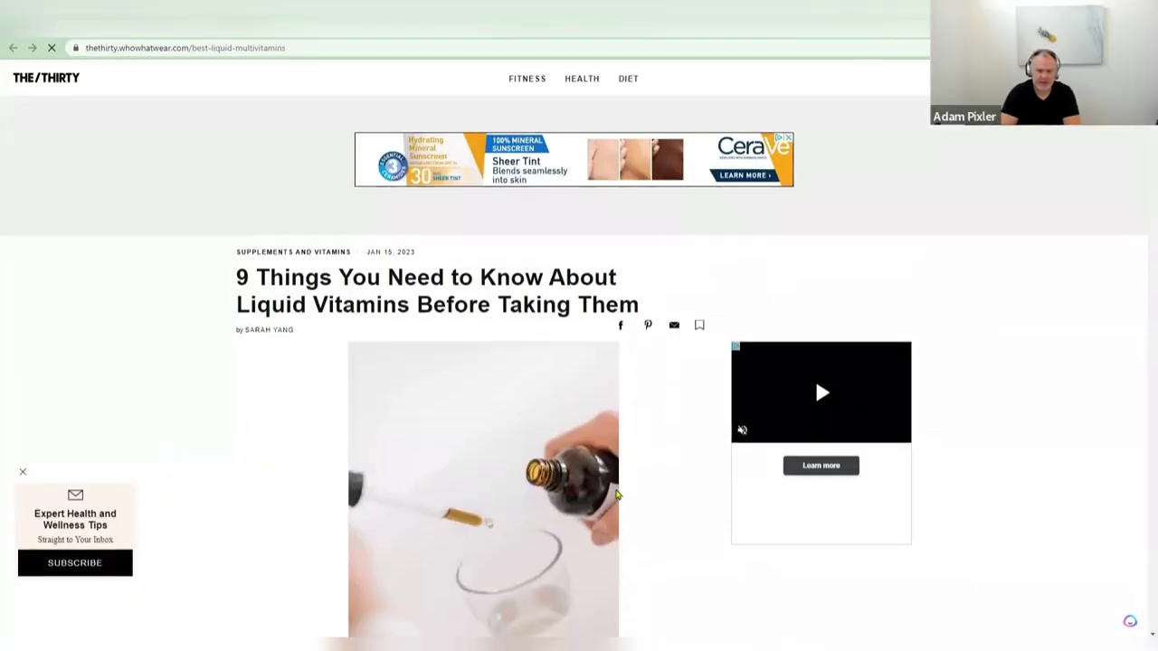
pyautogui.scroll(-5, 623, 492)
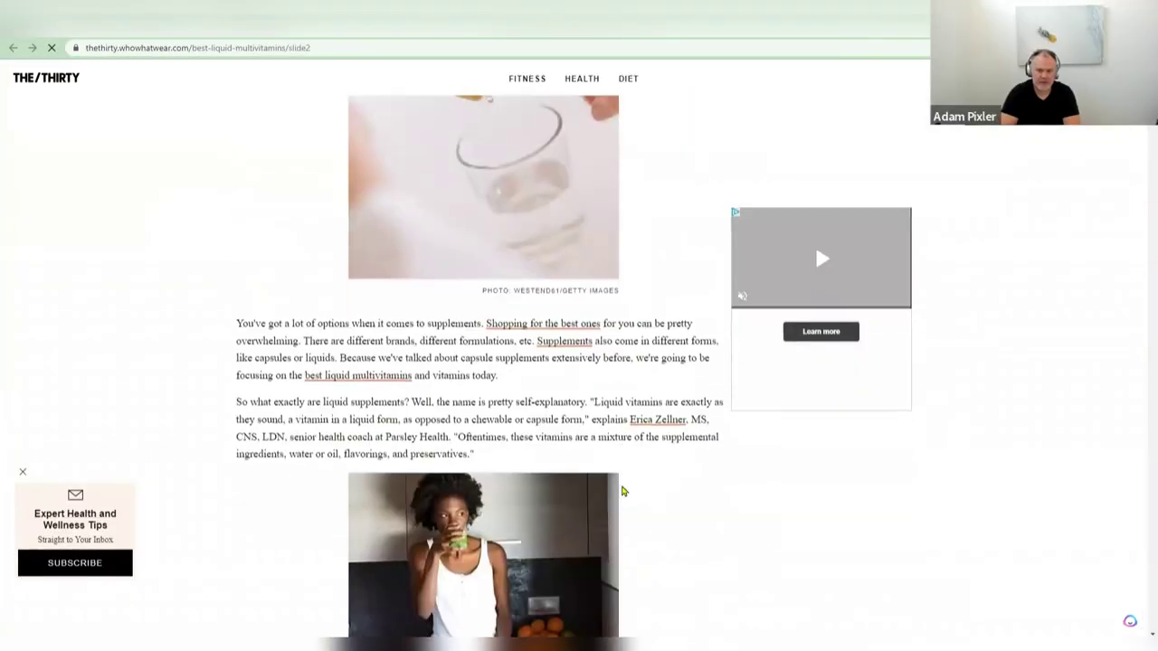
# Examine LIVESTRONG's liquid multivitamins article, including its list of best picks by category and its recommended articles.
pyautogui.scroll(-10, 624, 488)
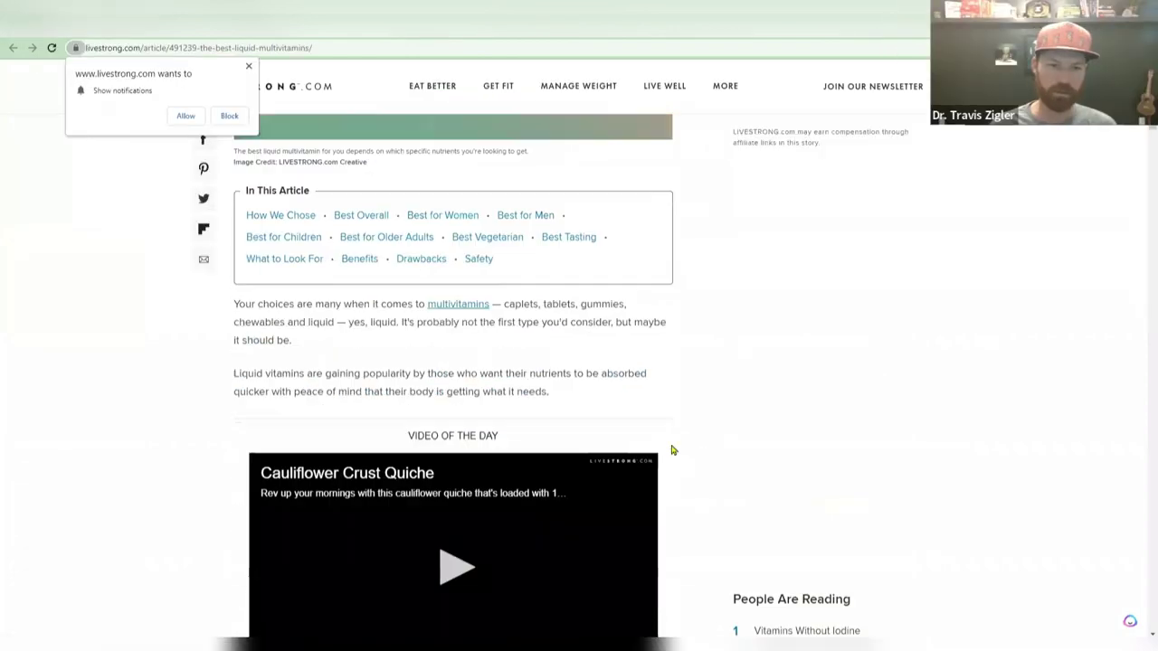
pyautogui.scroll(-5, 674, 449)
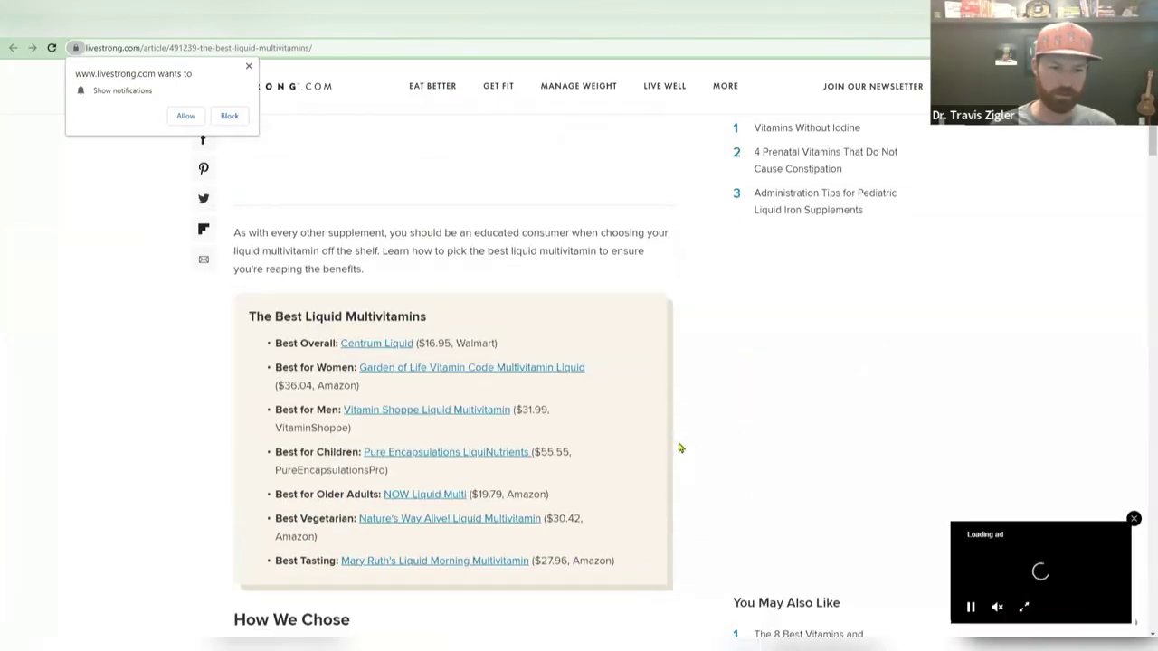
pyautogui.scroll(-10, 680, 448)
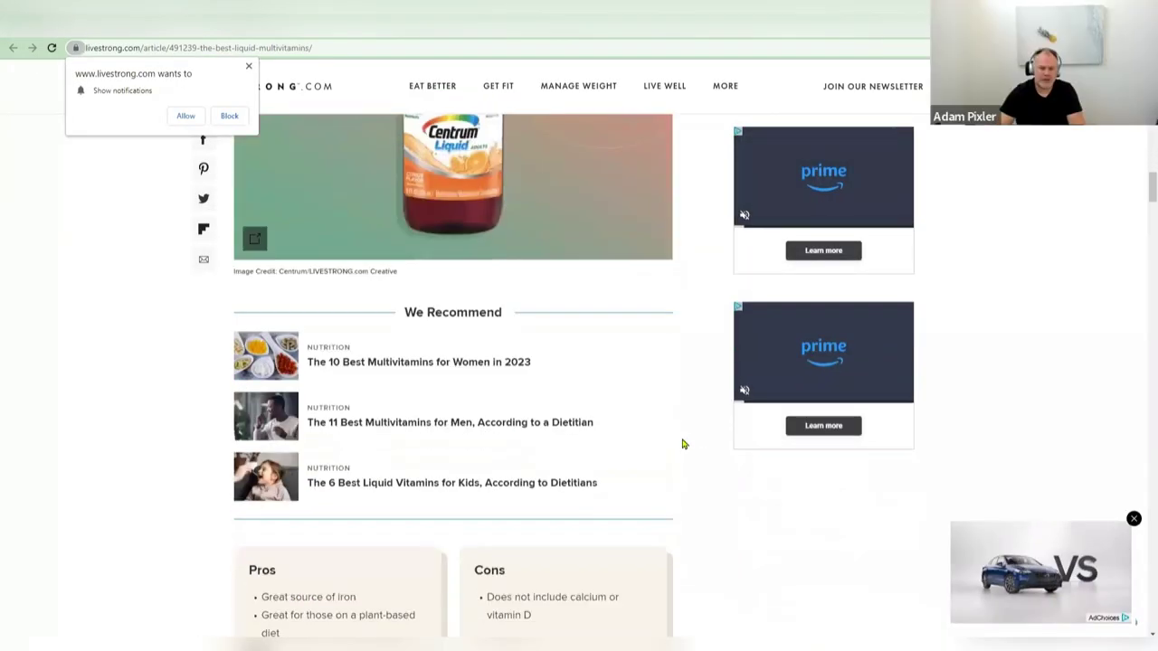
# Copy "Hair Growth Oil" from the Vegan Mia listing's title on Amazon and search Google for "best Hair Growth Oil".
pyautogui.click(641, 40)
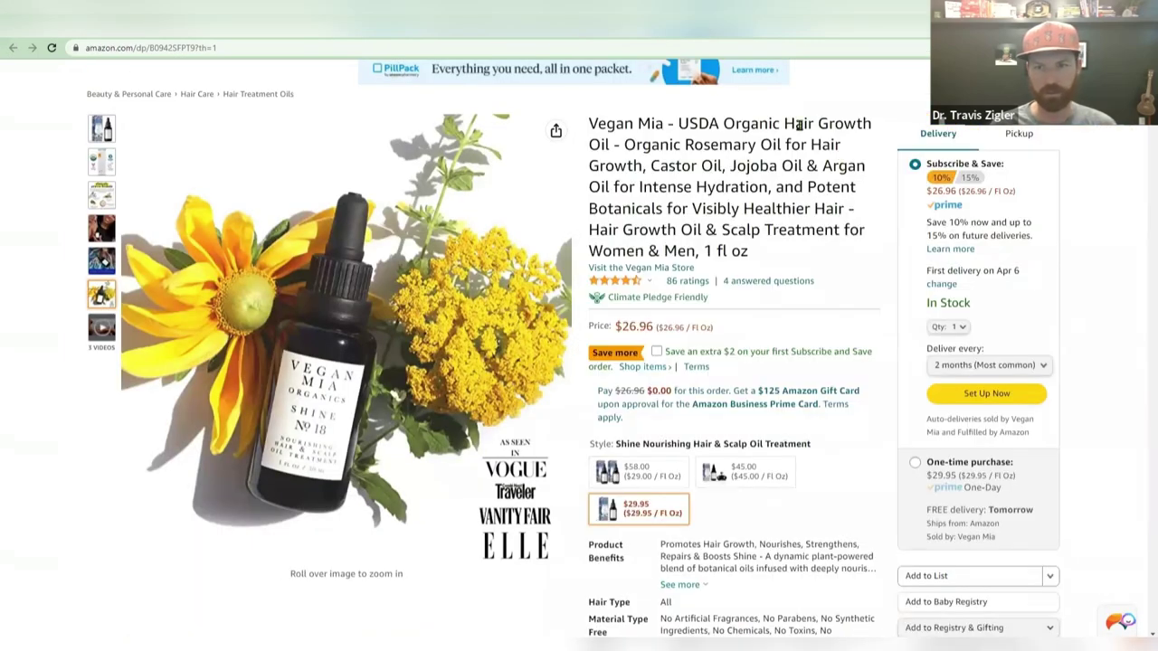
pyautogui.doubleClick(798, 124)
pyautogui.moveTo(799, 124); pyautogui.dragTo(609, 145)
pyautogui.hotkey('ctrl', 'c')
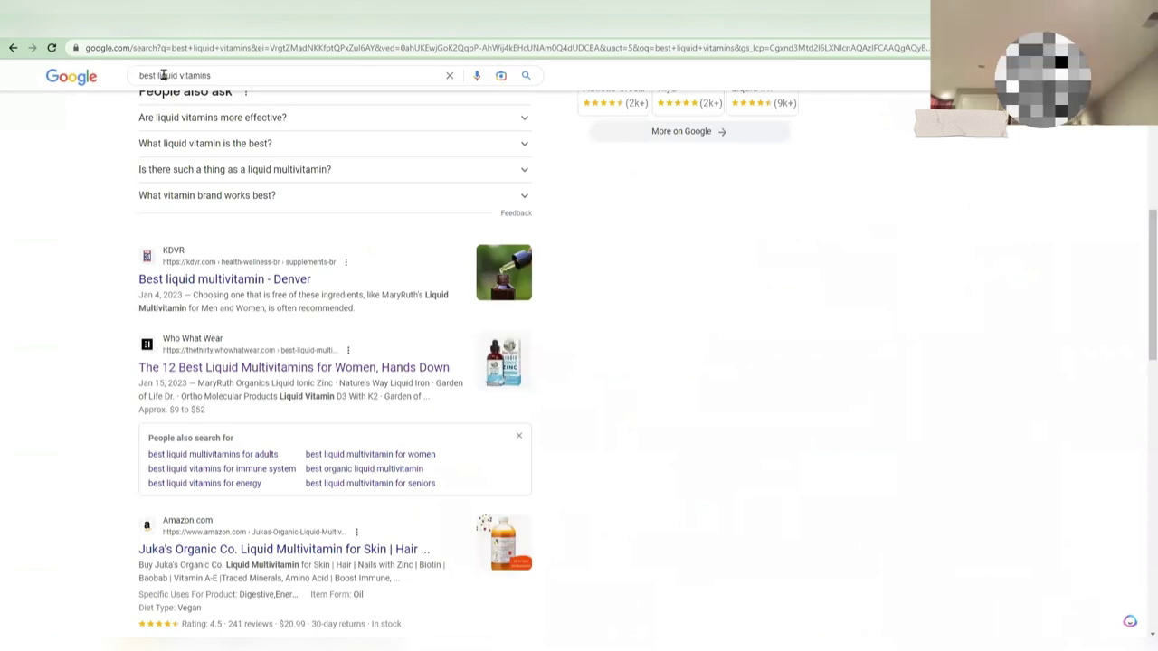
pyautogui.scroll(2, 160, 75)
pyautogui.moveTo(160, 75); pyautogui.dragTo(210, 75)
pyautogui.hotkey('ctrl', 'v')
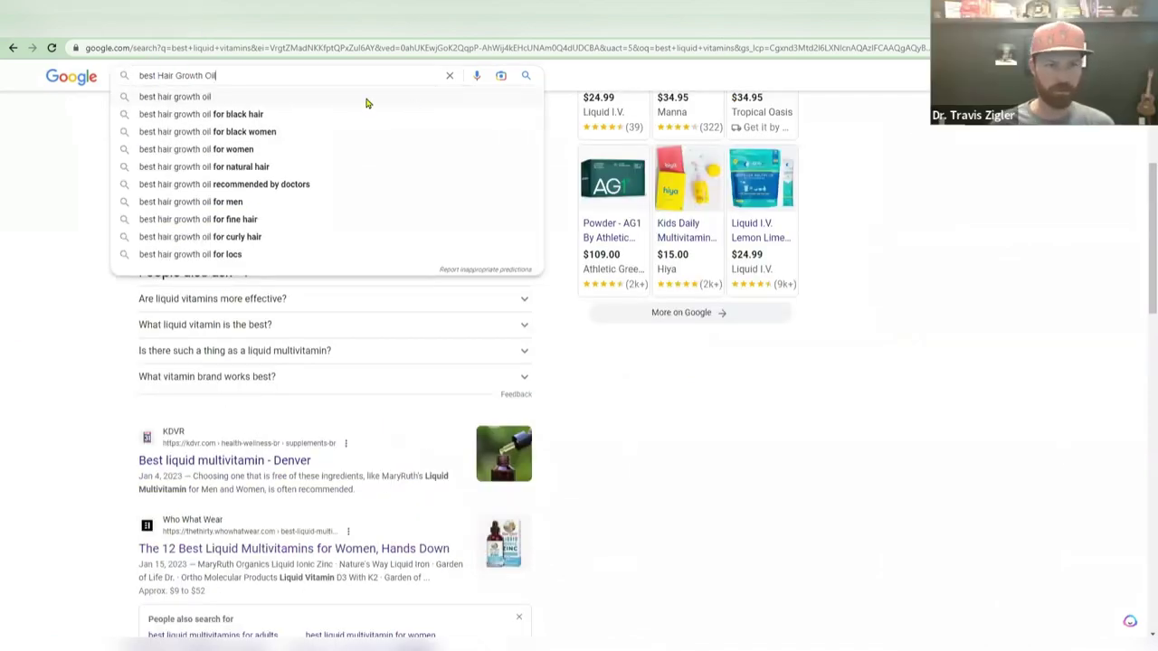
pyautogui.press('Return')
pyautogui.click(320, 94)
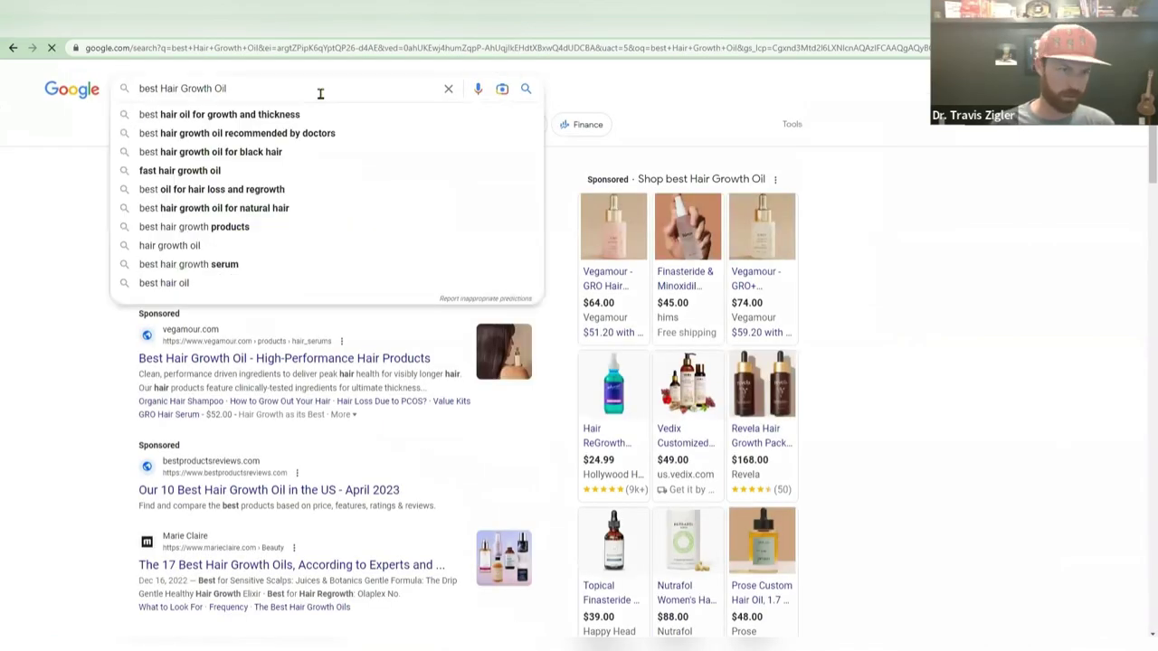
pyautogui.click(4, 276)
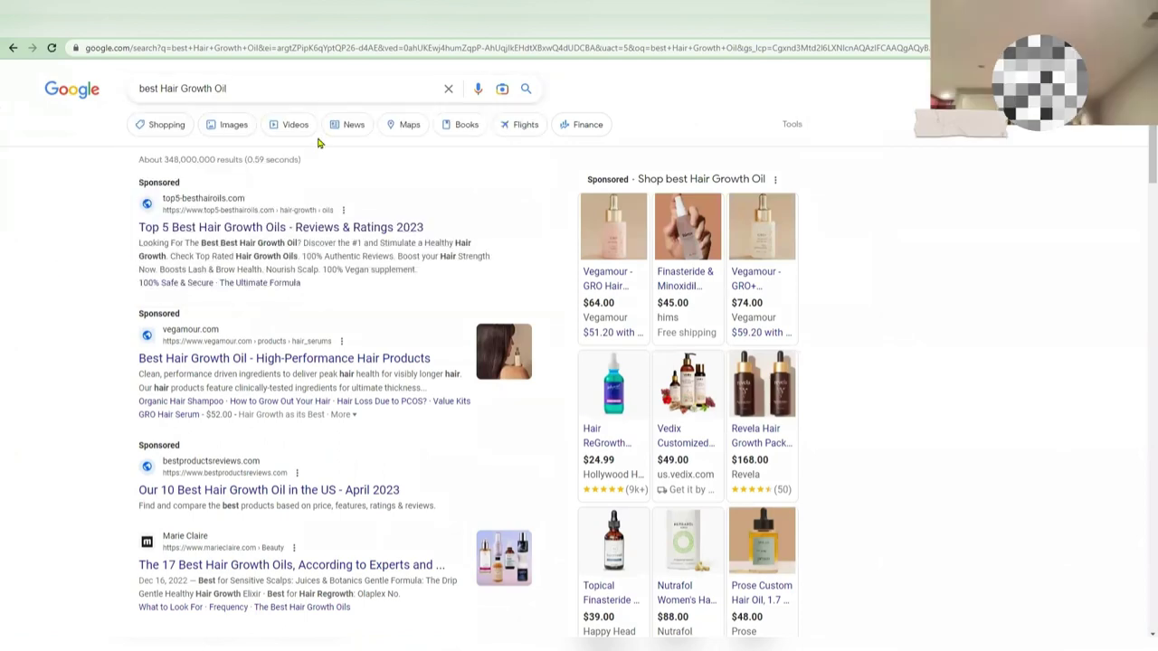
# From the hair growth oil results, open Elle's 23 Hair Growth Oils article and The Salt Lake Tribune's 27 Best article in new tabs.
pyautogui.scroll(-3, 308, 313)
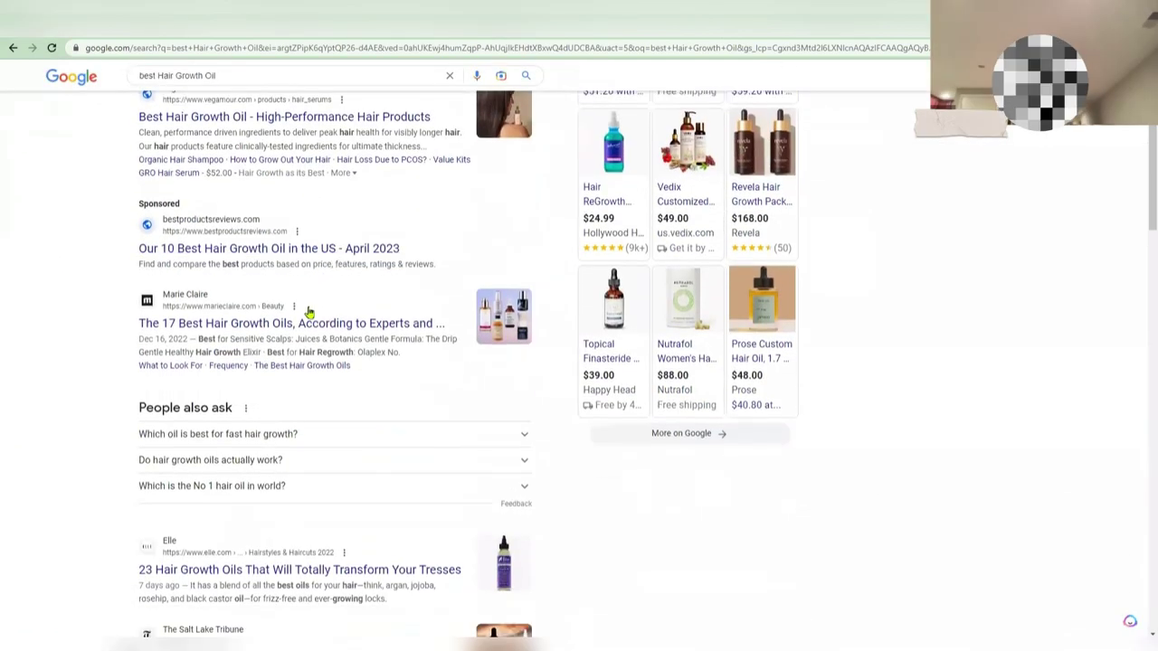
pyautogui.scroll(-3, 299, 331)
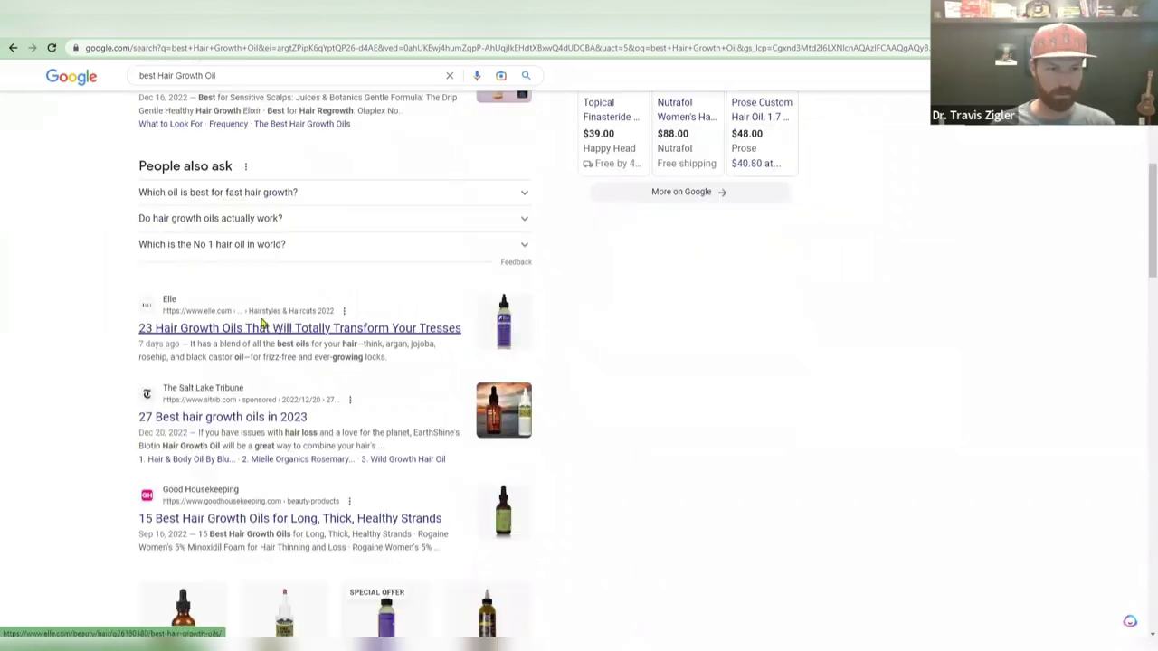
pyautogui.rightClick(262, 328)
pyautogui.click(298, 331)
pyautogui.scroll(-2, 211, 343)
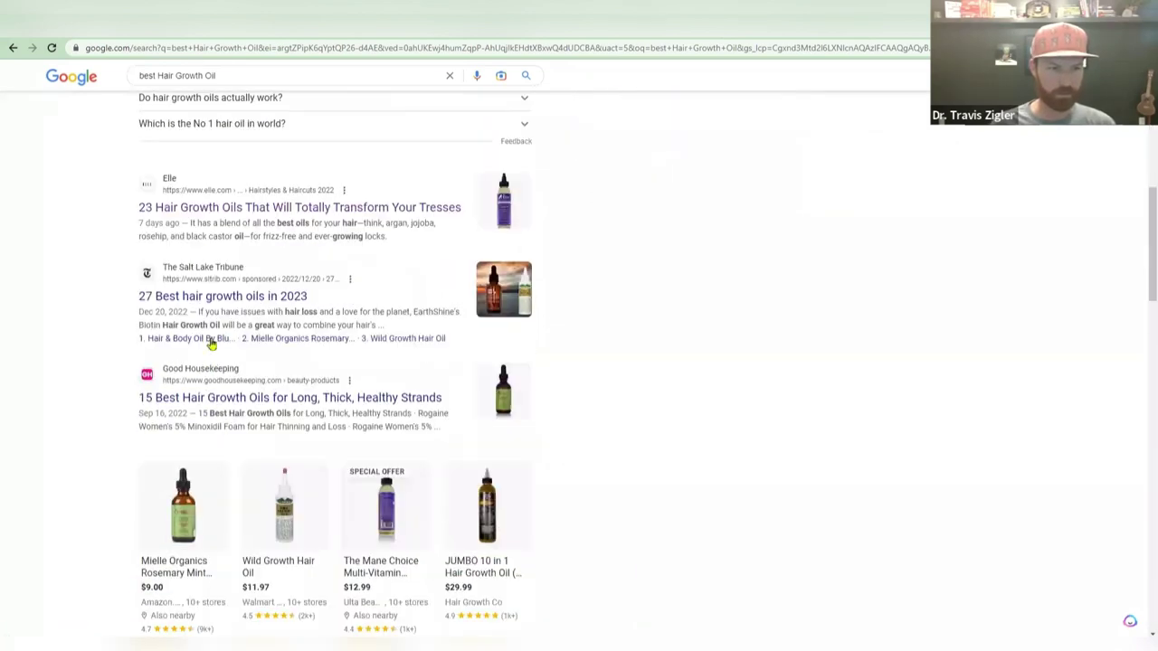
pyautogui.rightClick(225, 302)
pyautogui.click(351, 310)
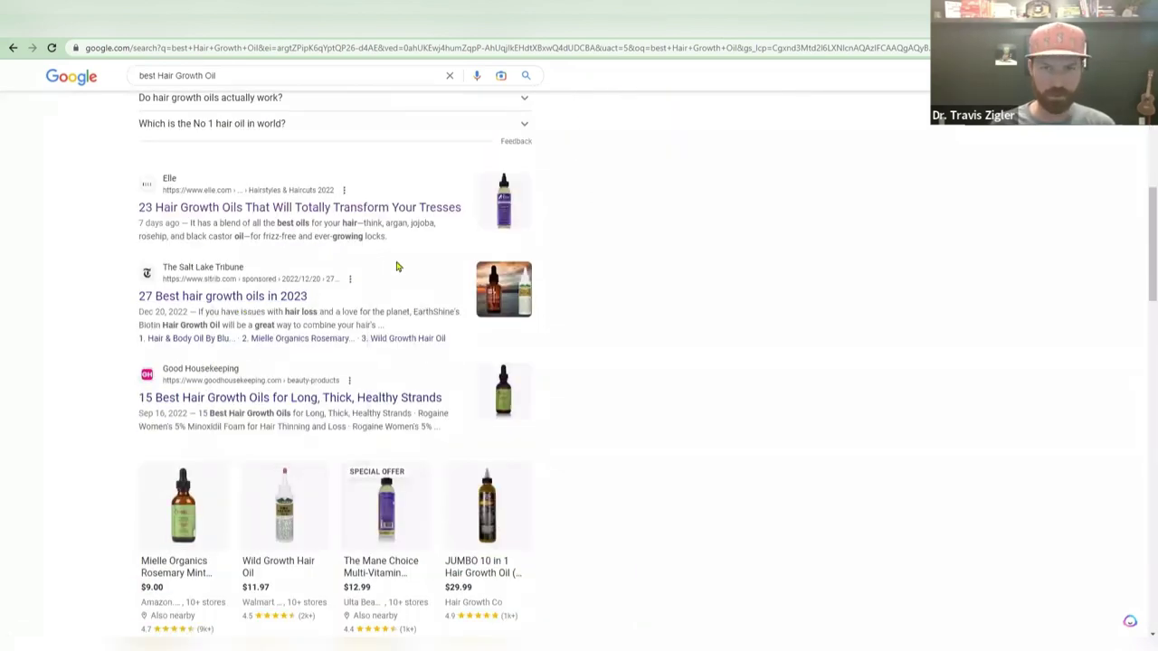
# Review the top-ranked product in The Salt Lake Tribune's hair growth oils article and open its Hair & Body Oil by Blu Atlas link.
pyautogui.hotkey('ctrl', 'Tab')
pyautogui.click(810, 242)
pyautogui.hotkey('ctrl', 'Tab')
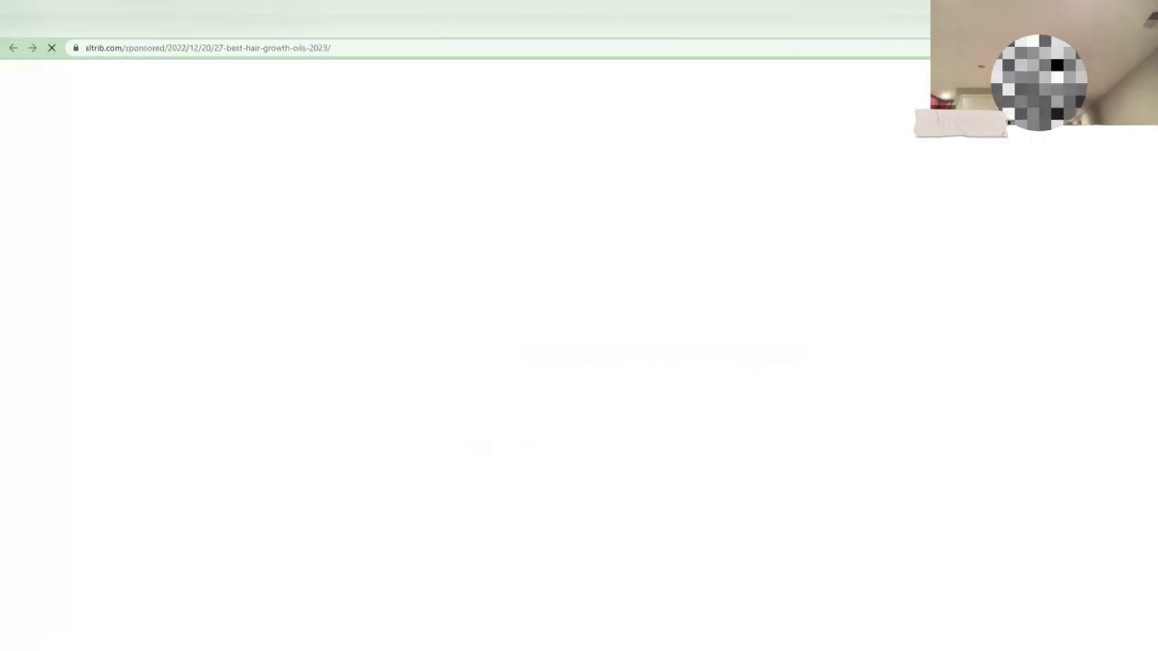
pyautogui.scroll(-10, 233, 355)
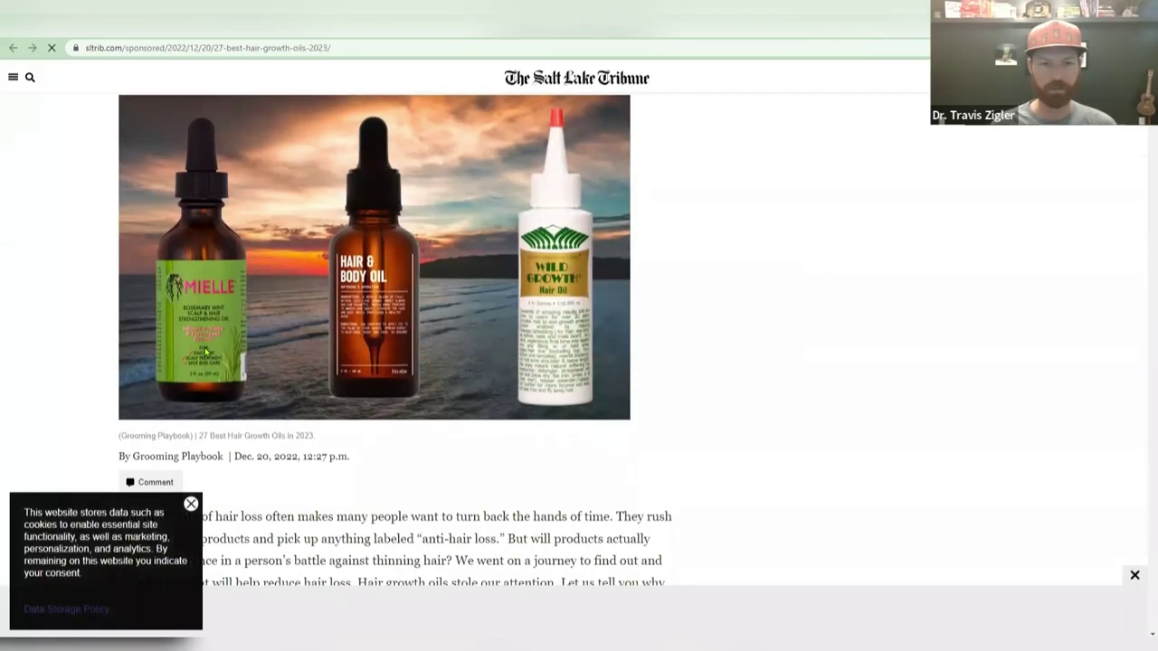
pyautogui.scroll(-2, 255, 325)
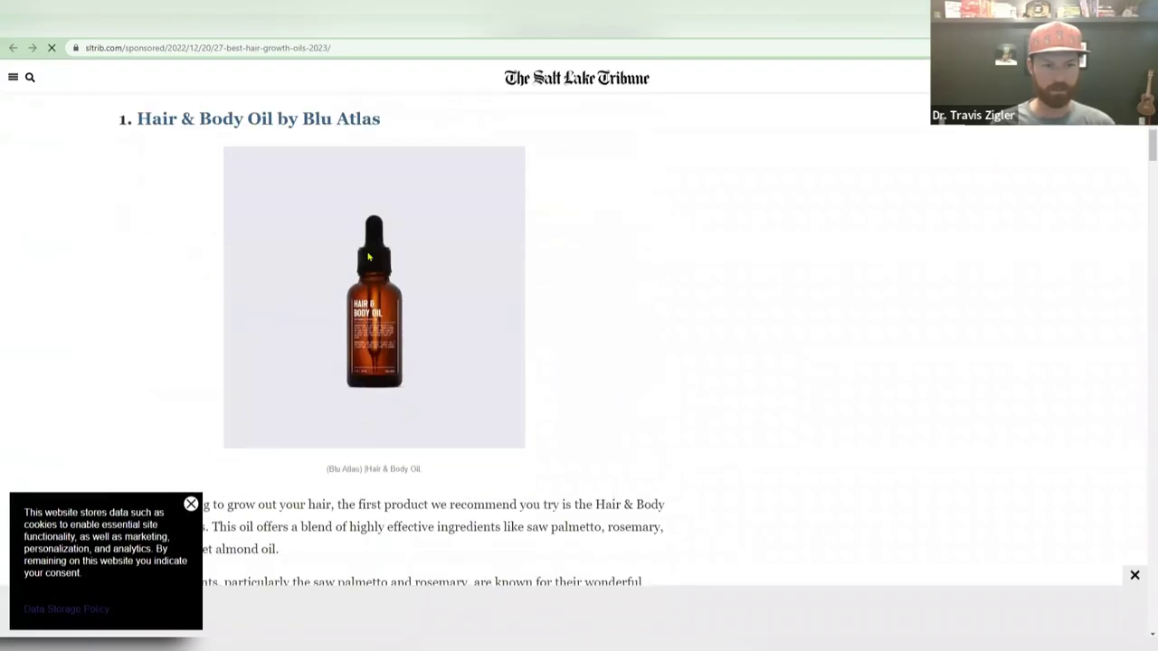
pyautogui.scroll(-1, 387, 211)
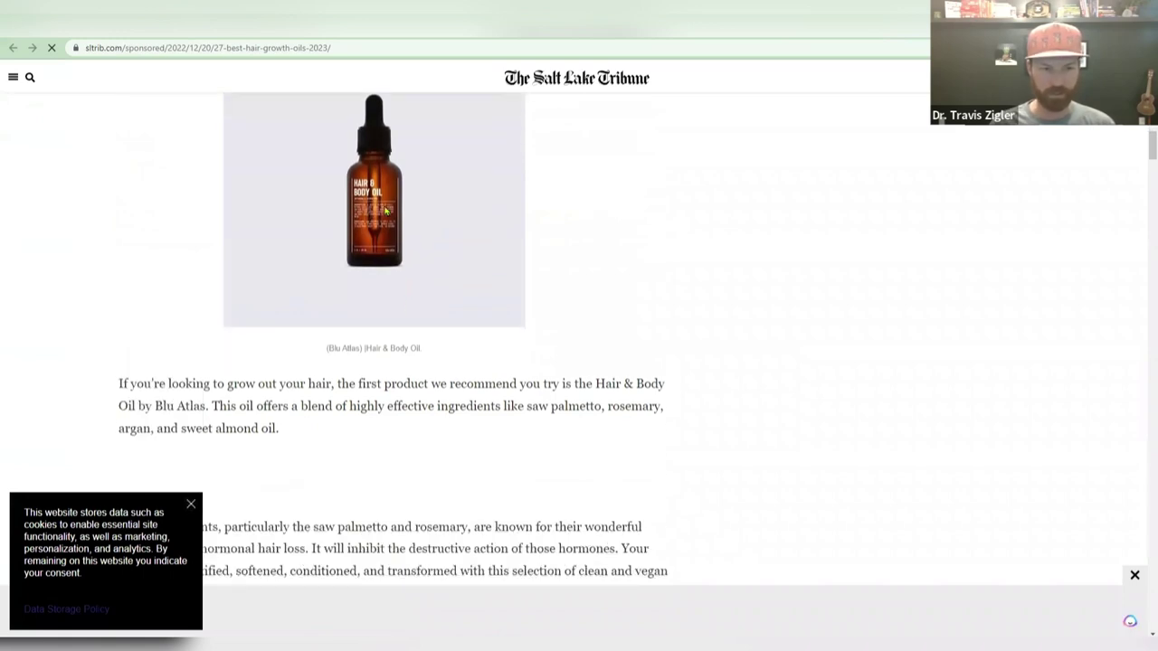
pyautogui.scroll(3, 378, 335)
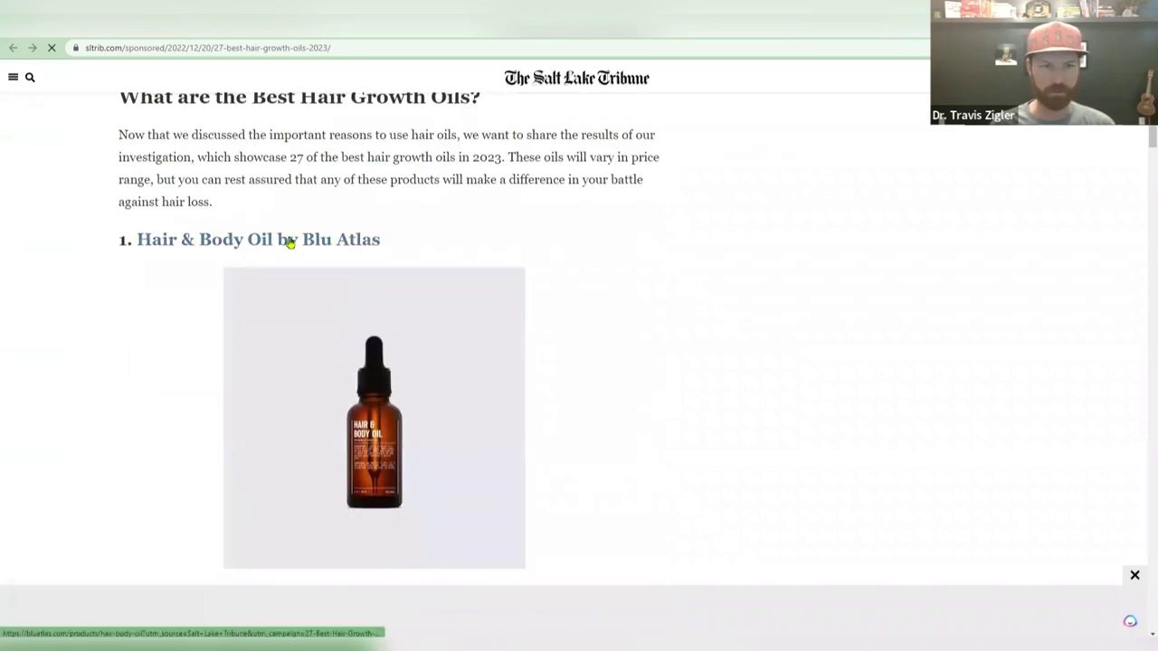
pyautogui.click(289, 242)
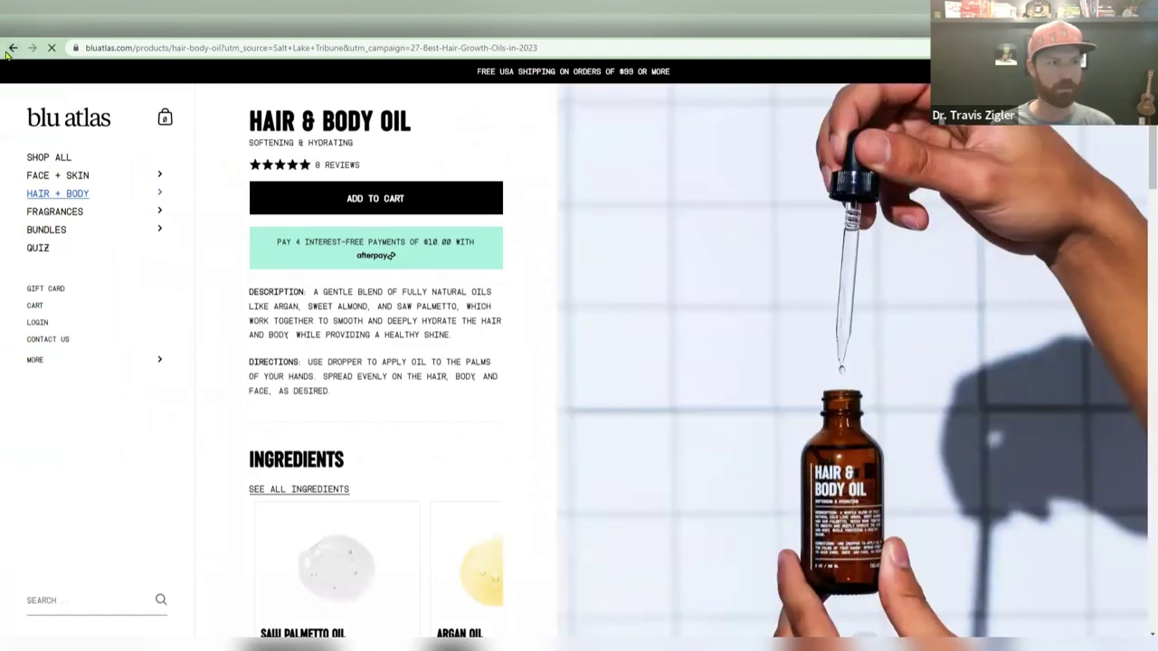
# Return to The Salt Lake Tribune's hair growth oils article and review the products ranked second and third.
pyautogui.click(11, 49)
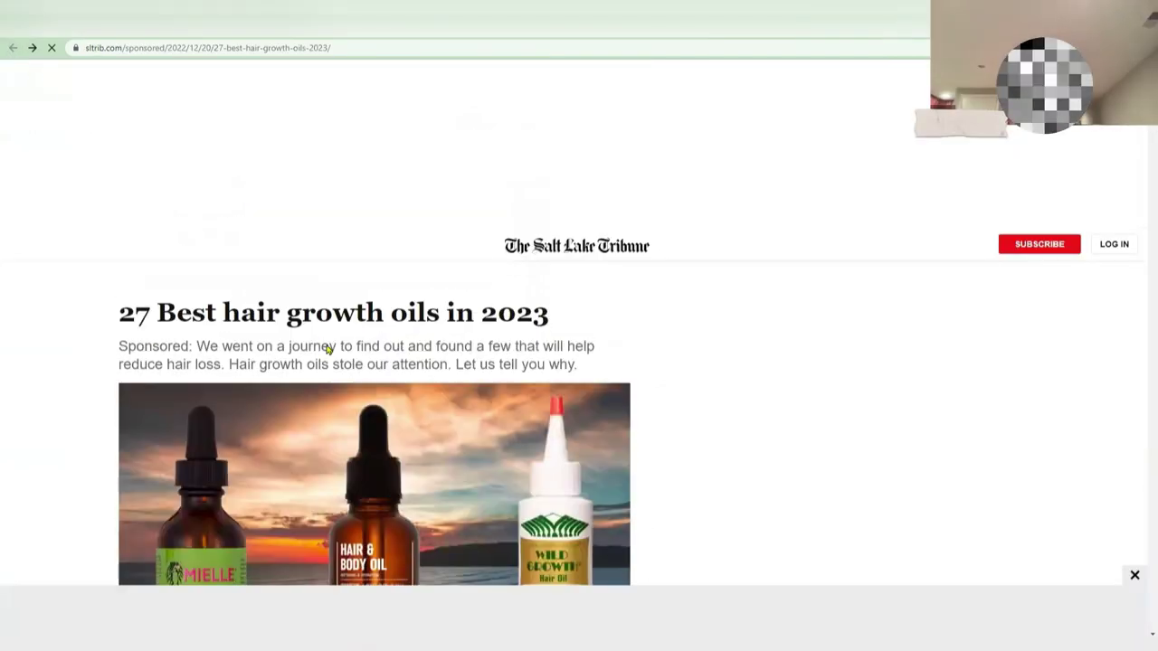
pyautogui.scroll(-20, 324, 347)
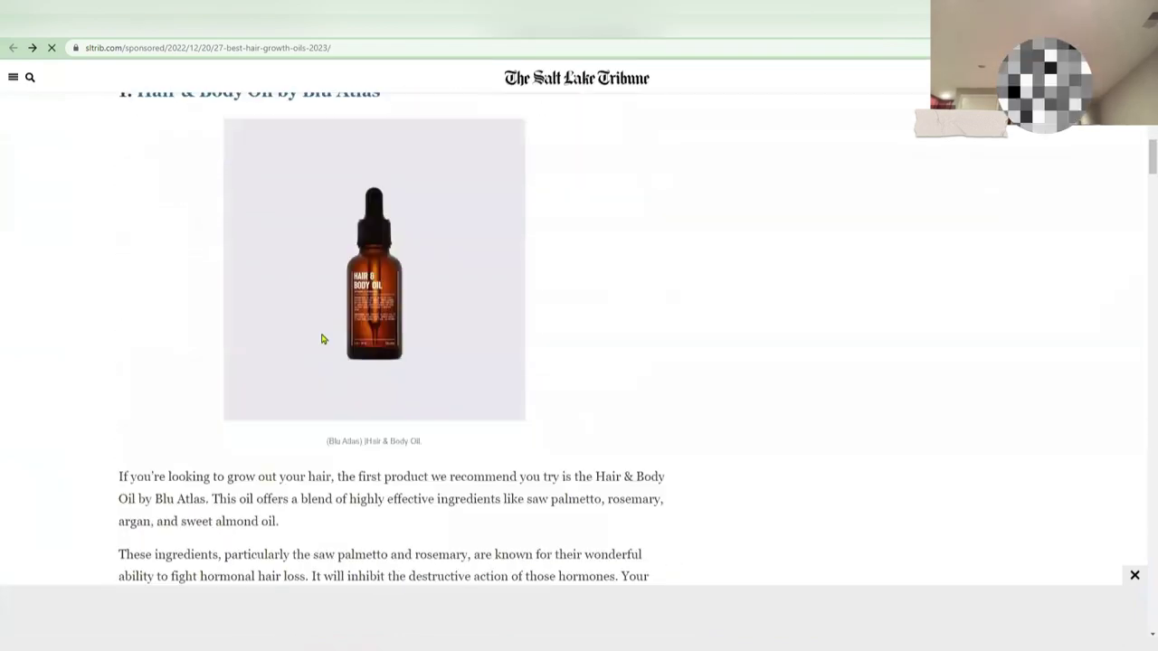
pyautogui.scroll(-3, 321, 336)
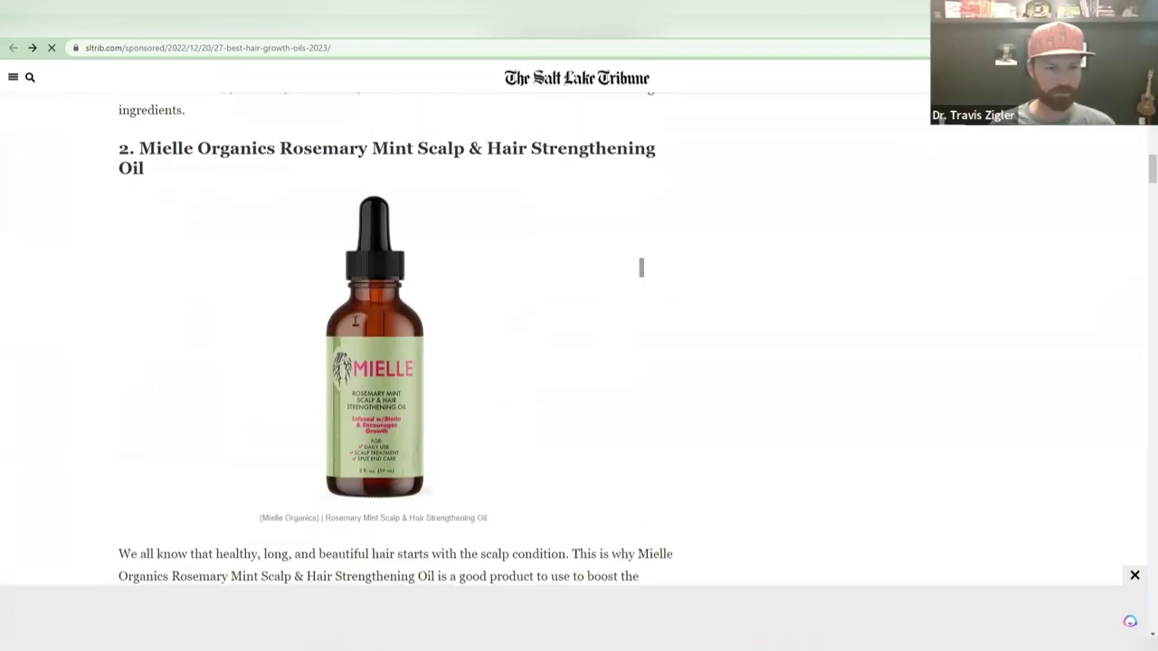
pyautogui.scroll(-1, 359, 406)
pyautogui.scroll(-4, 359, 406)
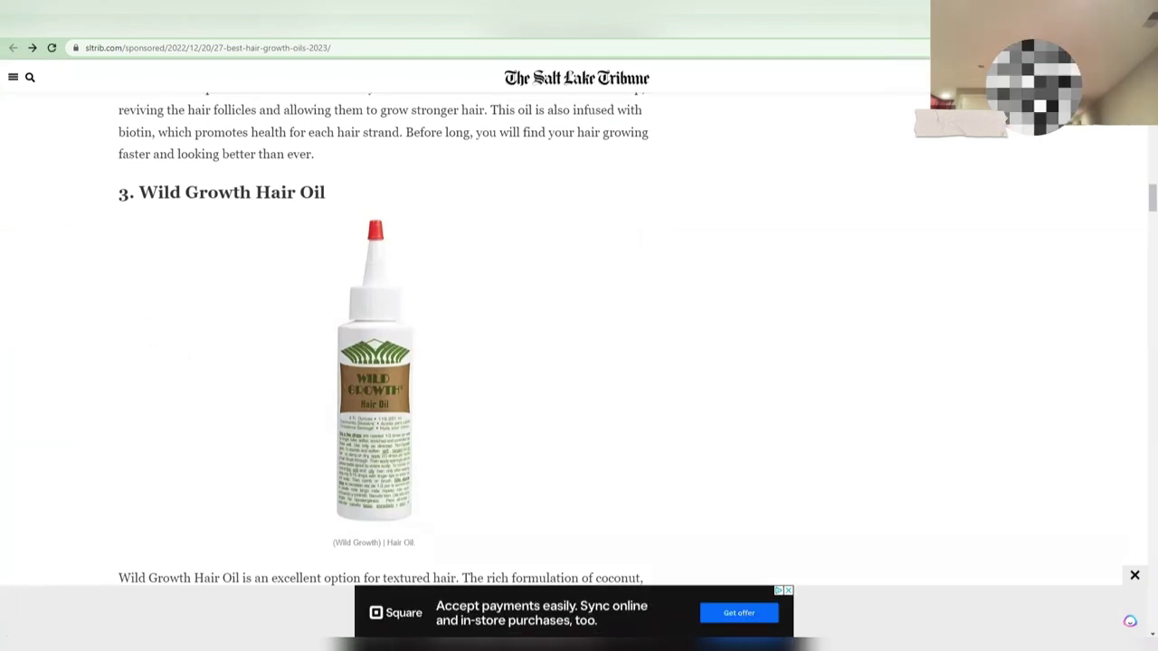
# Review the top picks in Elle's hair growth oils article, view the first pick's Dermstore product page, and return to the article.
pyautogui.click(895, 20)
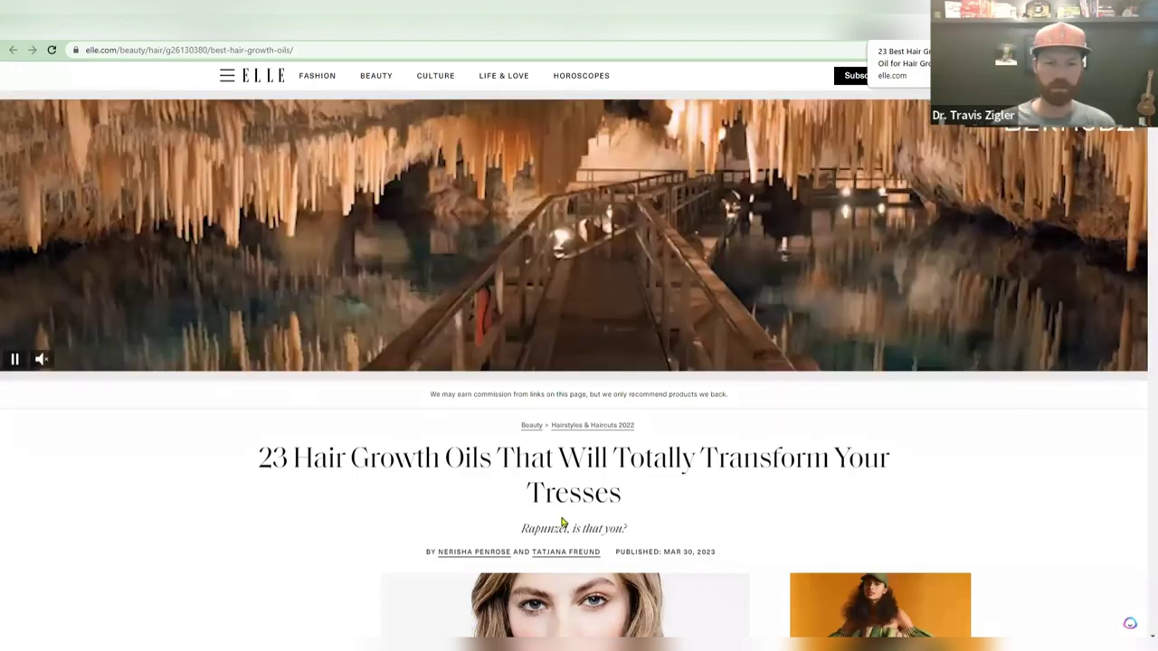
pyautogui.scroll(-10, 566, 452)
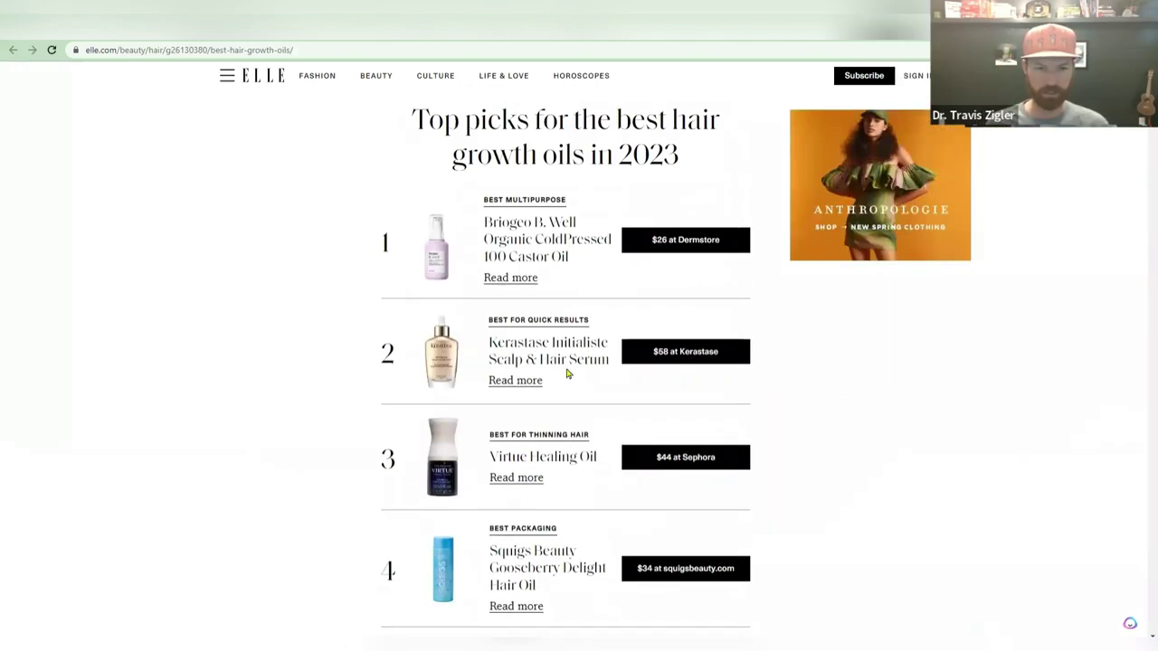
pyautogui.rightClick(677, 240)
pyautogui.click(695, 246)
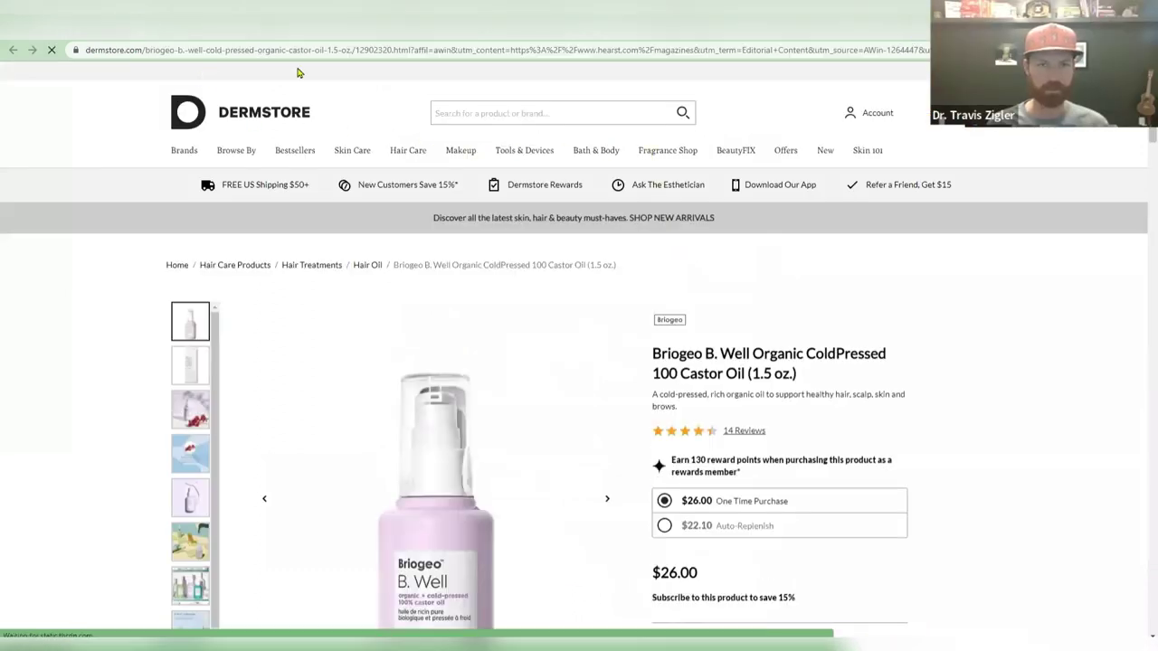
pyautogui.hotkey('alt', 'Left')
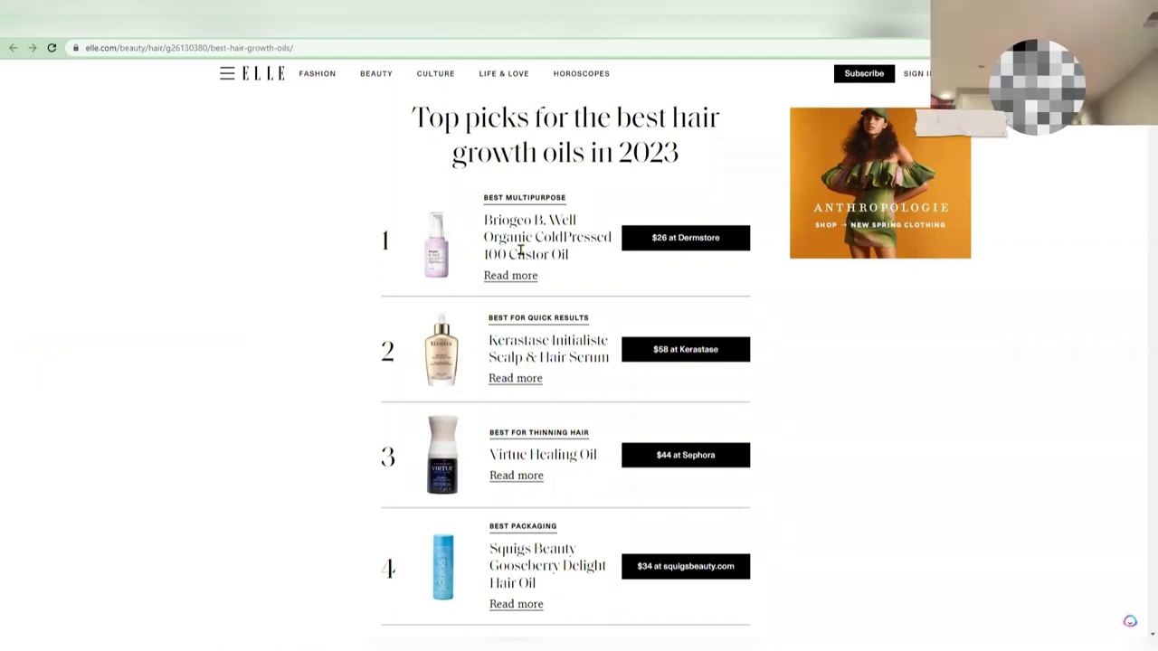
# Examine the Elle article's introduction and headline, select its web address, and look through its product list again.
pyautogui.scroll(1, 344, 343)
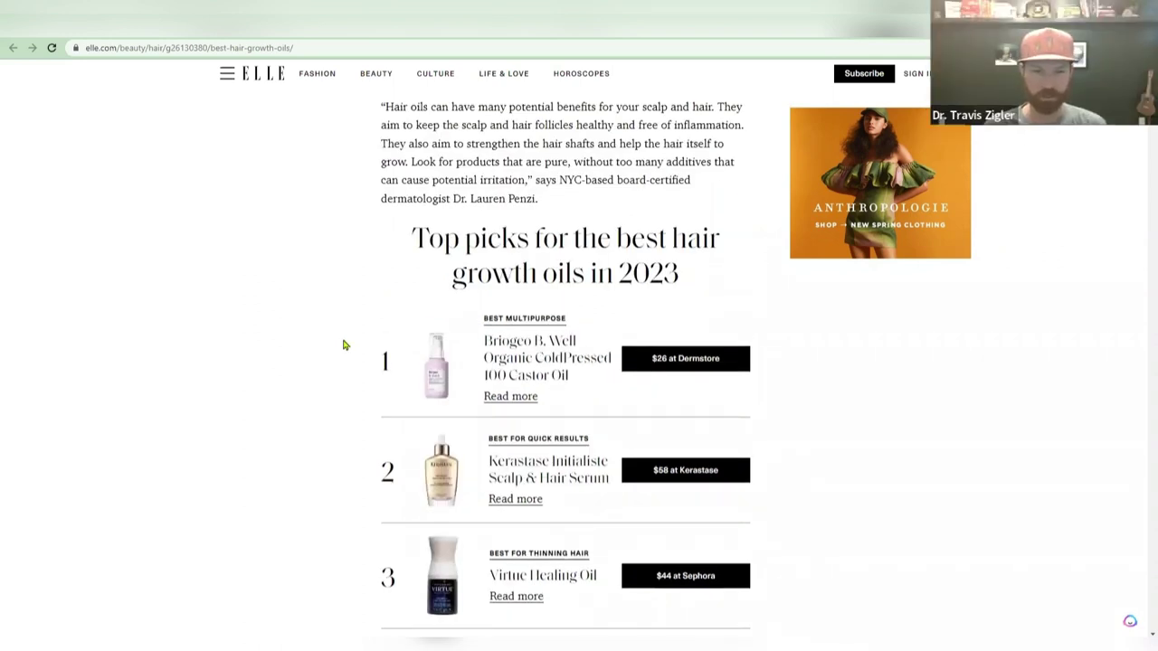
pyautogui.scroll(1, 343, 345)
pyautogui.scroll(10, 429, 455)
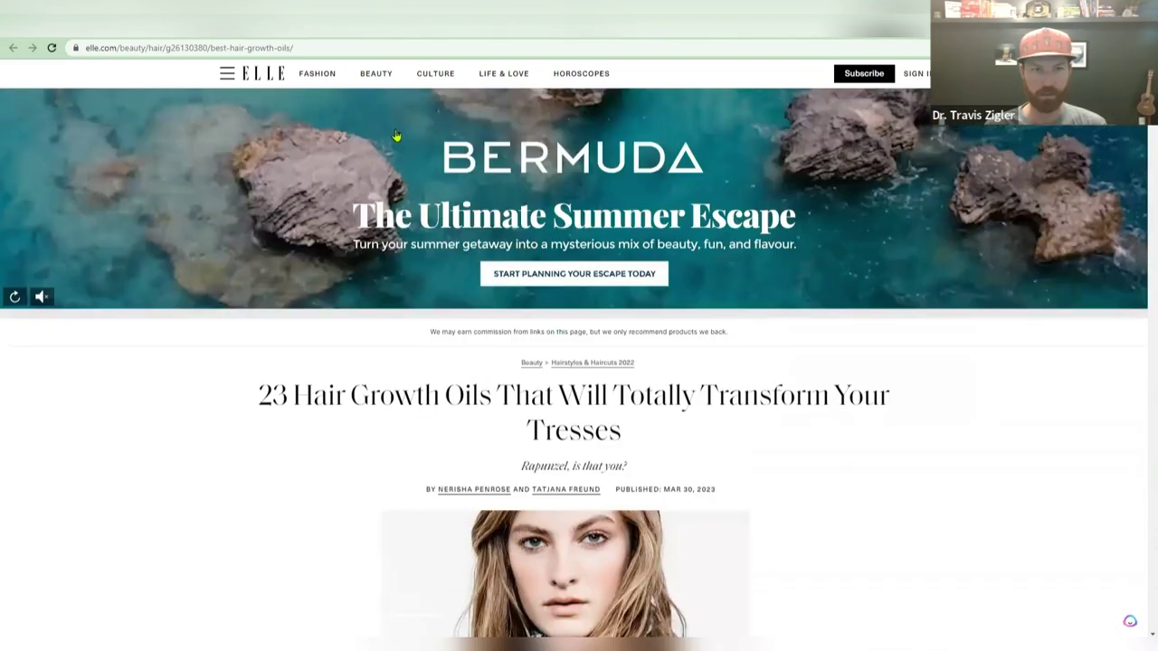
pyautogui.click(234, 47)
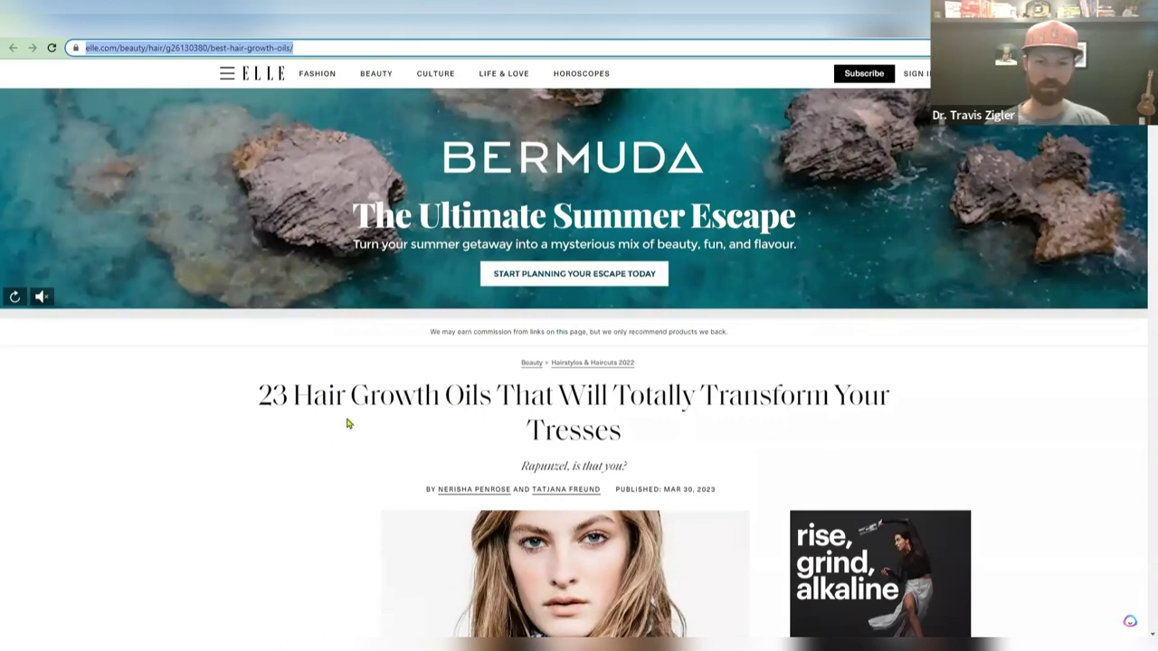
pyautogui.scroll(-10, 345, 465)
pyautogui.scroll(-3, 356, 463)
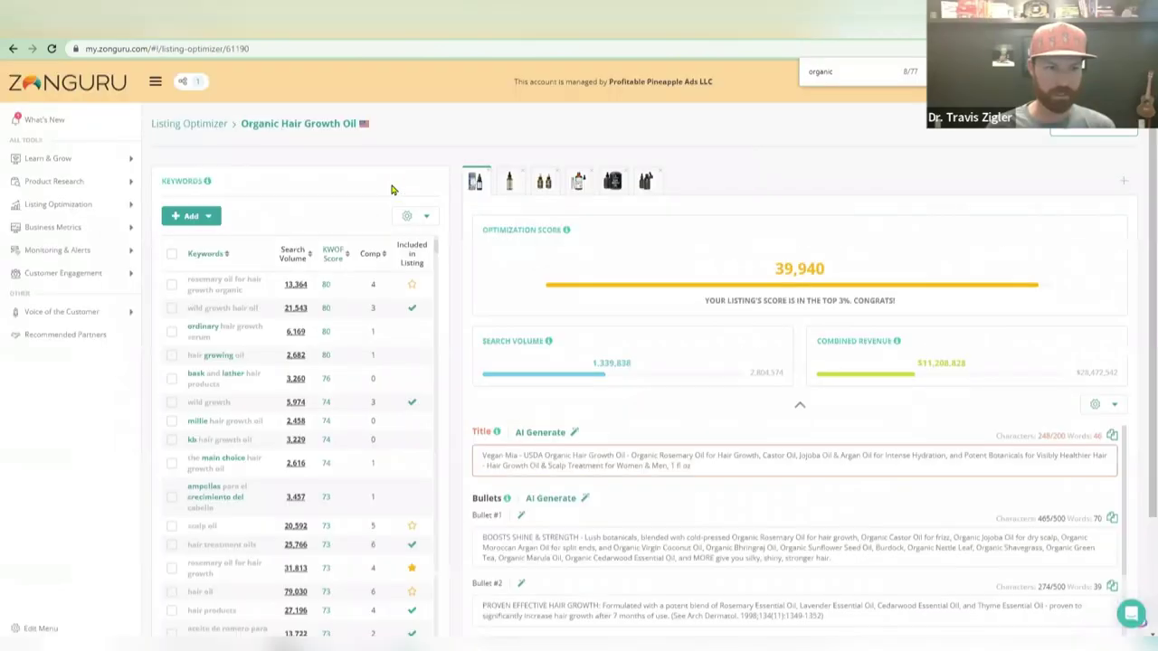
# In ZonGuru's Listing Optimizer, compare the ELEVATE and Kate Blanc competitor listings with the Vegan Mia listing.
pyautogui.scroll(-1, 583, 303)
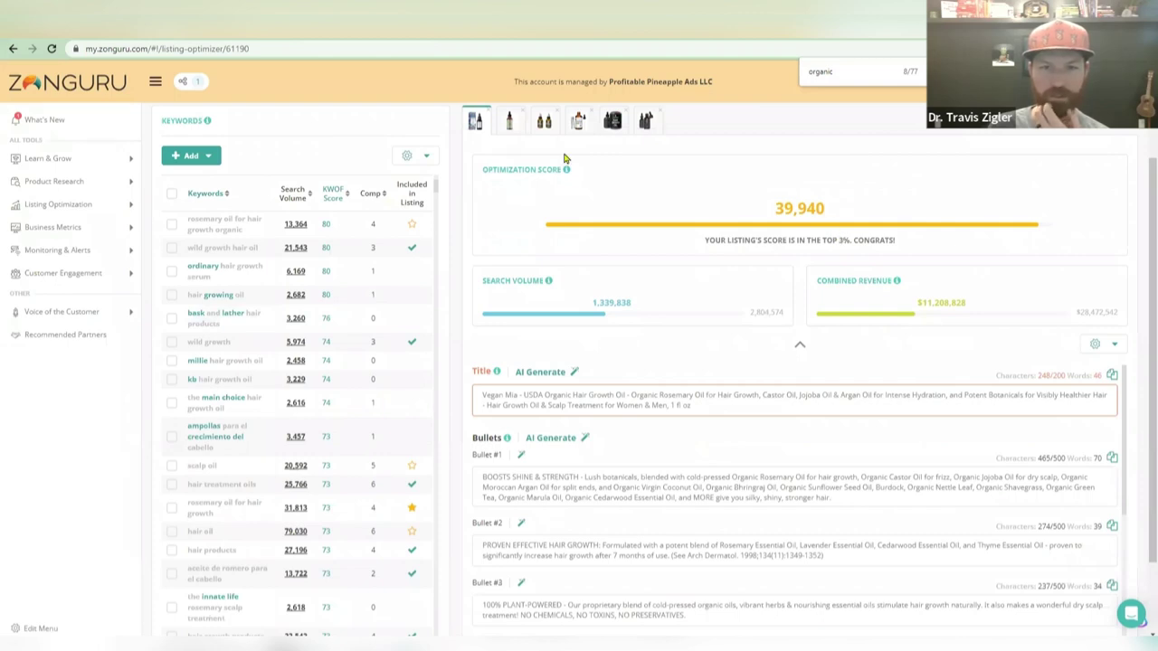
pyautogui.click(633, 126)
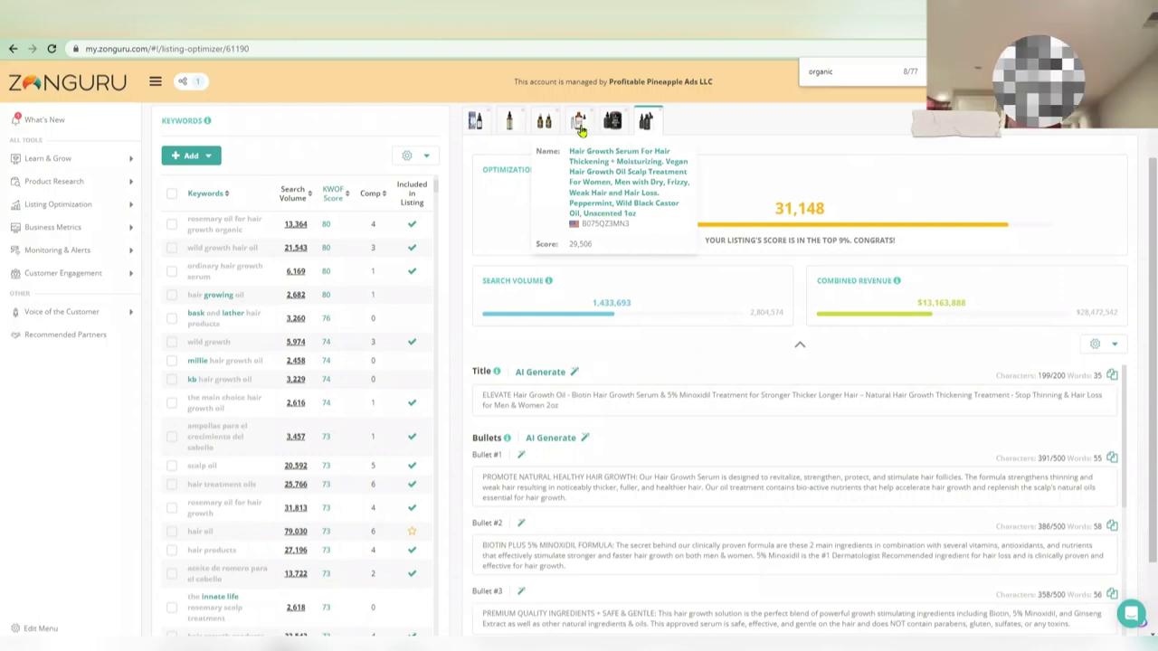
pyautogui.click(580, 127)
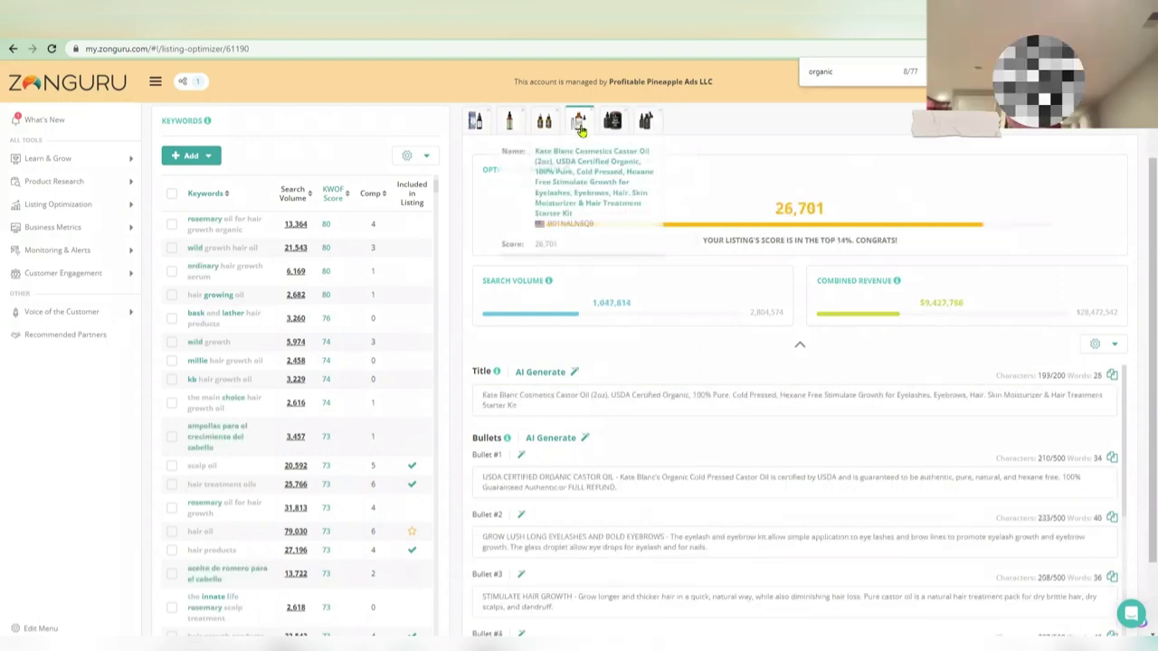
pyautogui.click(475, 123)
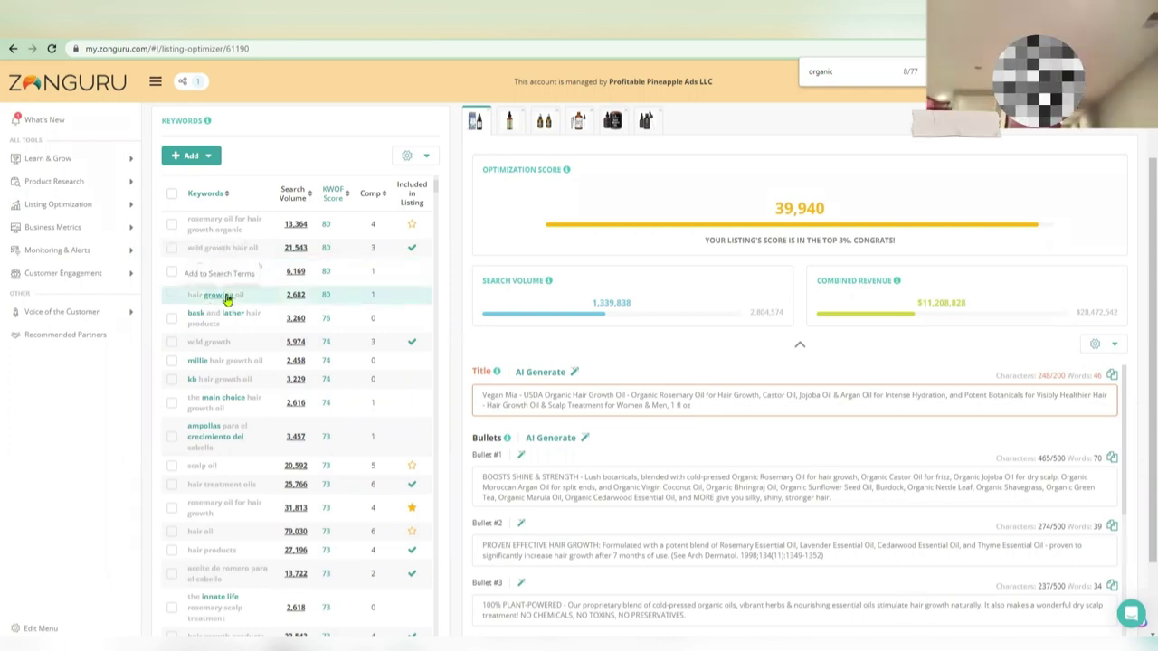
# Add the missing keyword words "ordinary" and "growing" to the Vegan Mia listing's search terms.
pyautogui.click(190, 272)
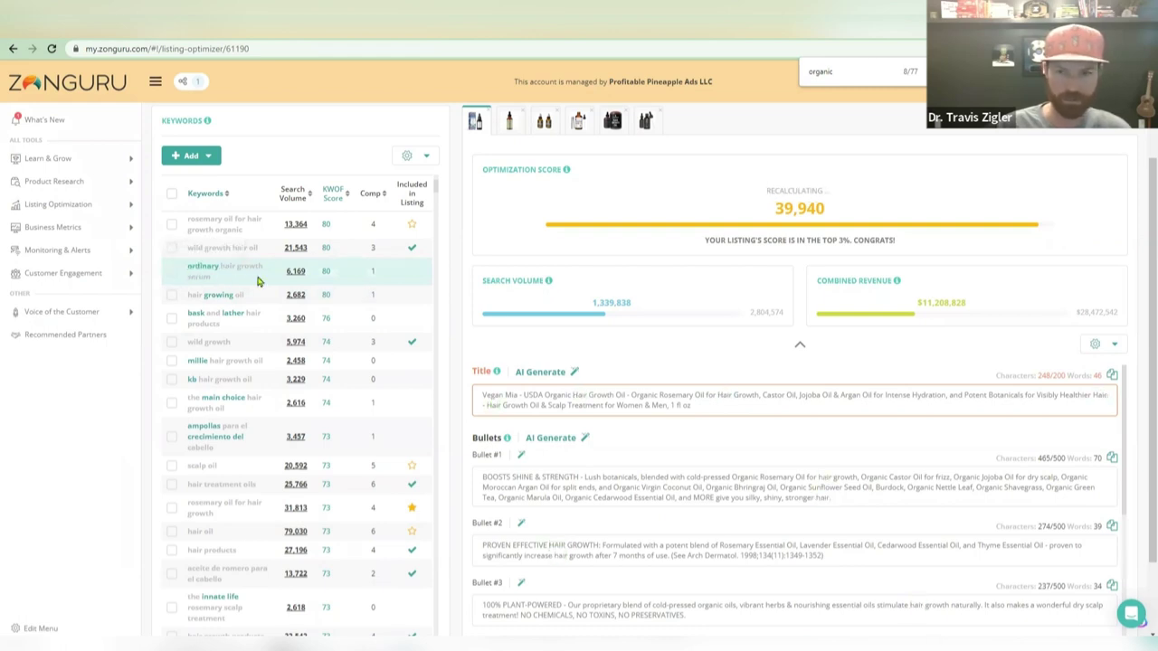
pyautogui.scroll(-1, 221, 269)
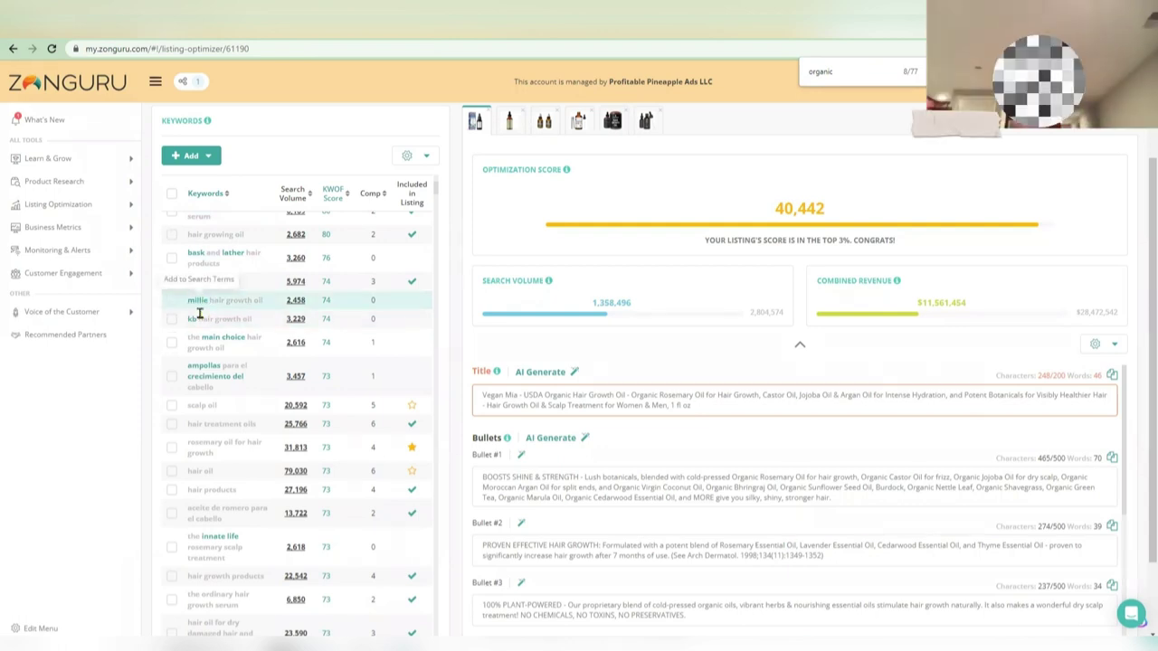
pyautogui.scroll(1, 231, 309)
pyautogui.scroll(5, 232, 309)
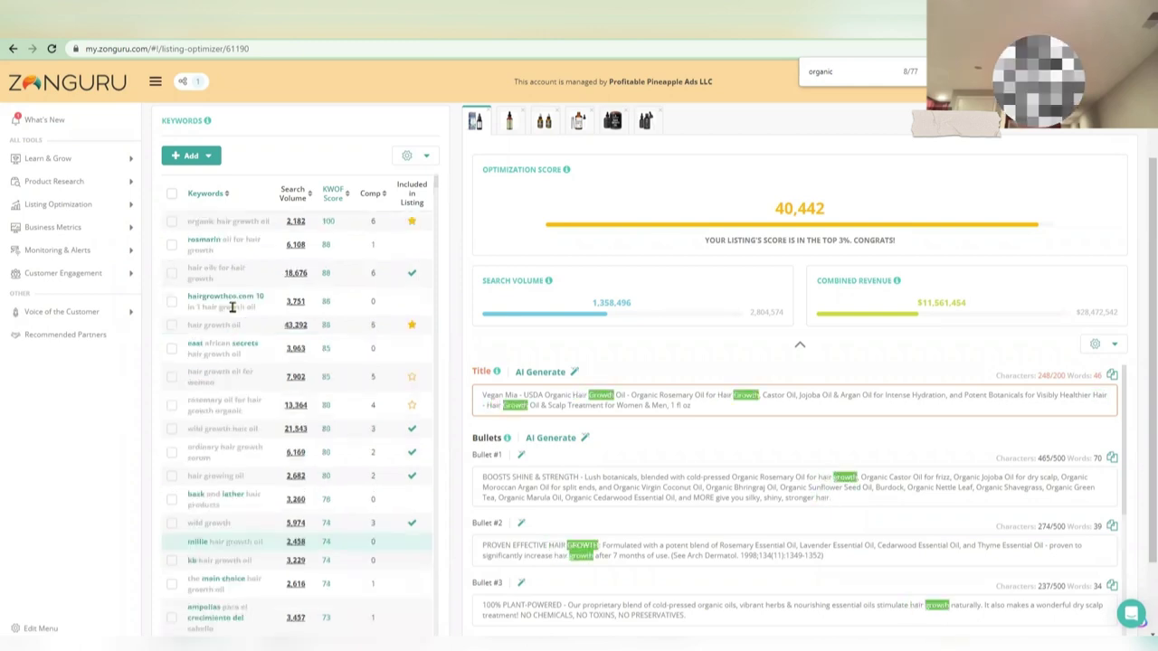
# Look further through the keyword list and add "alopecia" to the Vegan Mia listing's search terms.
pyautogui.scroll(-7, 232, 308)
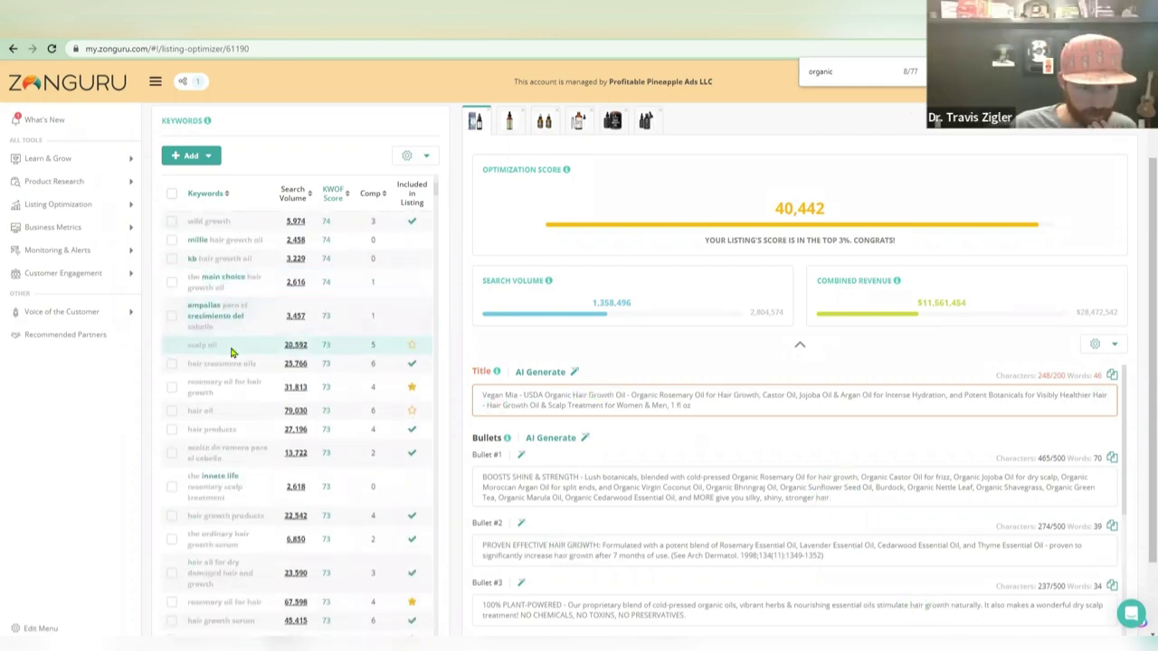
pyautogui.scroll(-8, 240, 353)
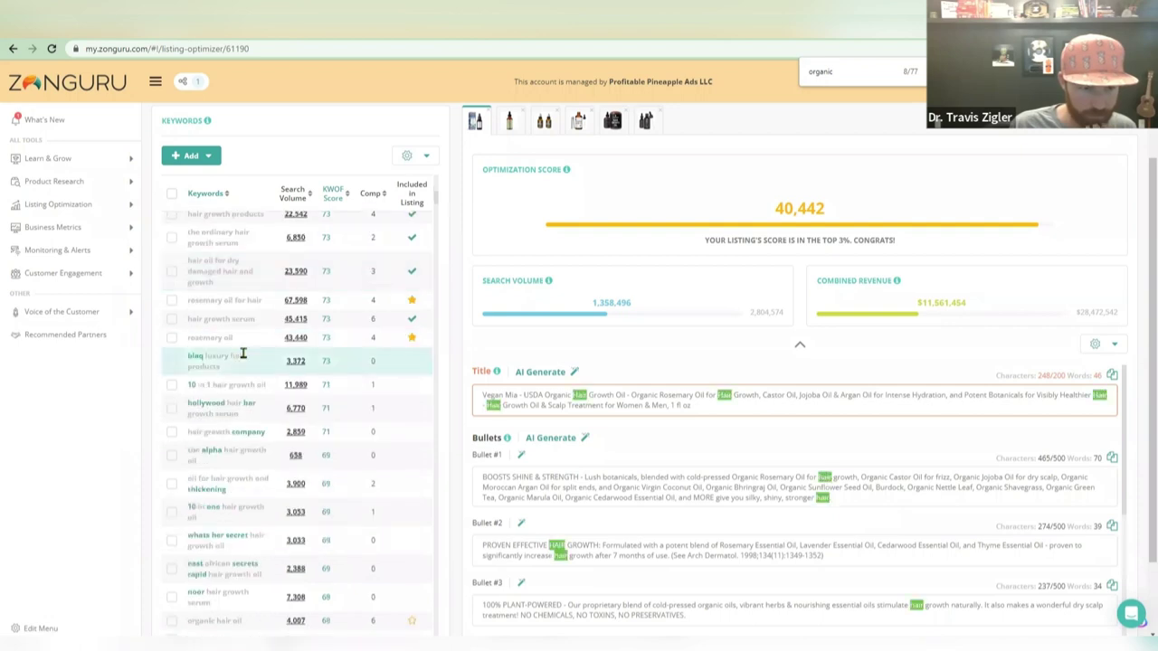
pyautogui.scroll(-1, 242, 359)
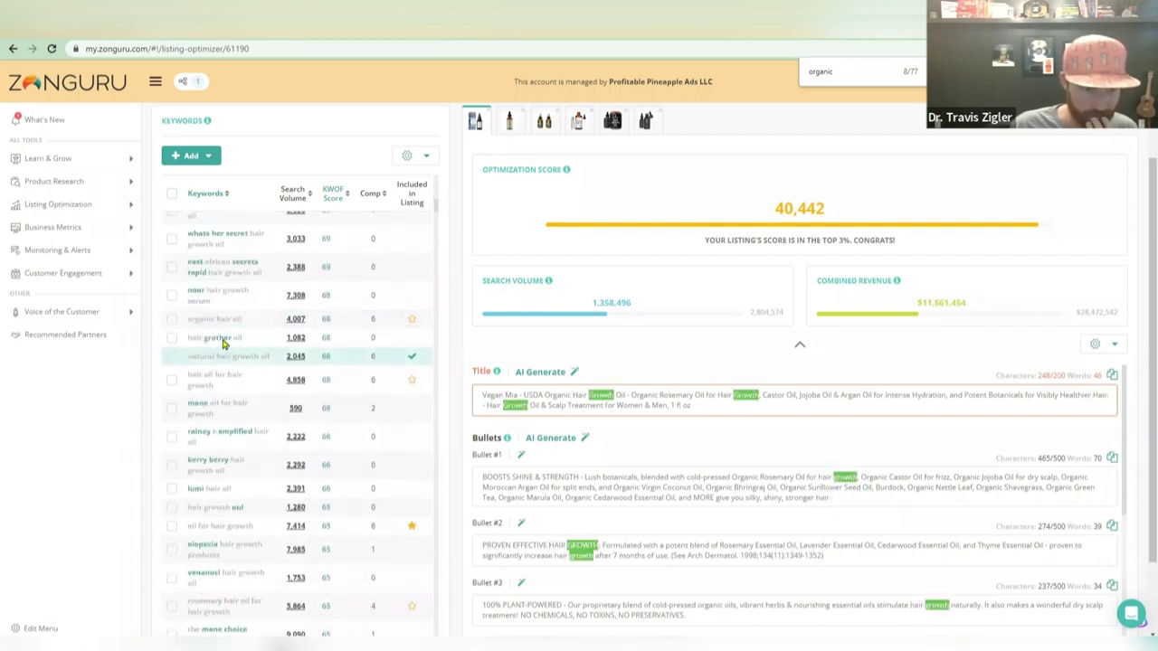
pyautogui.scroll(-4, 221, 353)
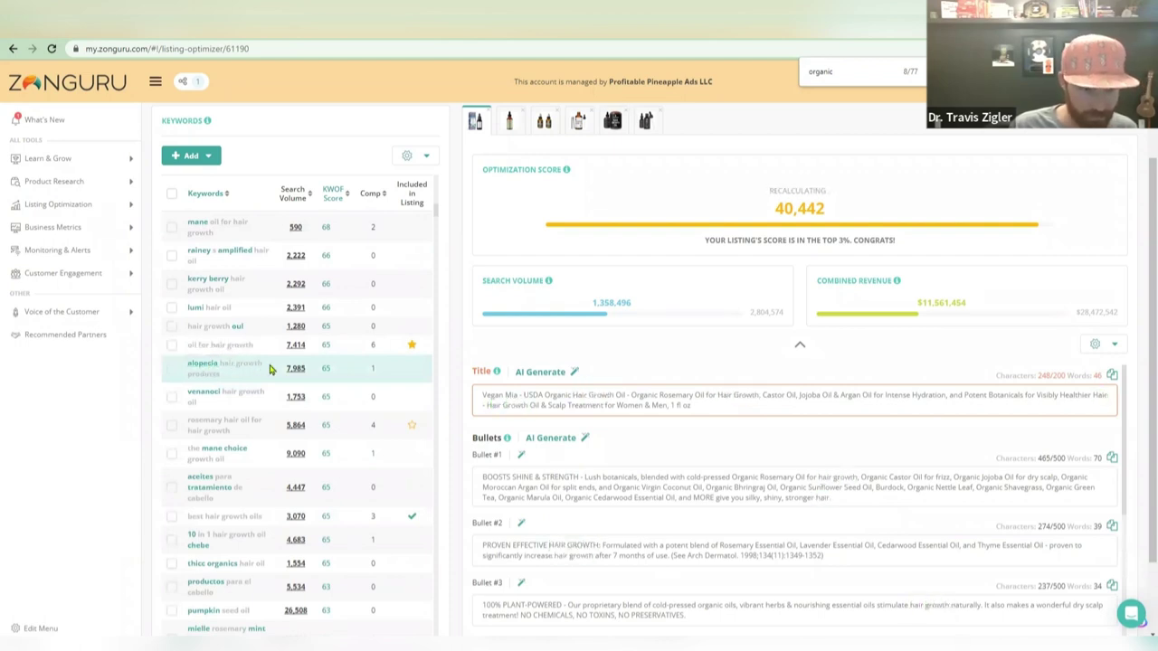
# Check the lower-scoring keywords for missing words and add "groth" and "regrowth" to the listing's search terms.
pyautogui.scroll(-1, 262, 369)
pyautogui.scroll(-2, 271, 369)
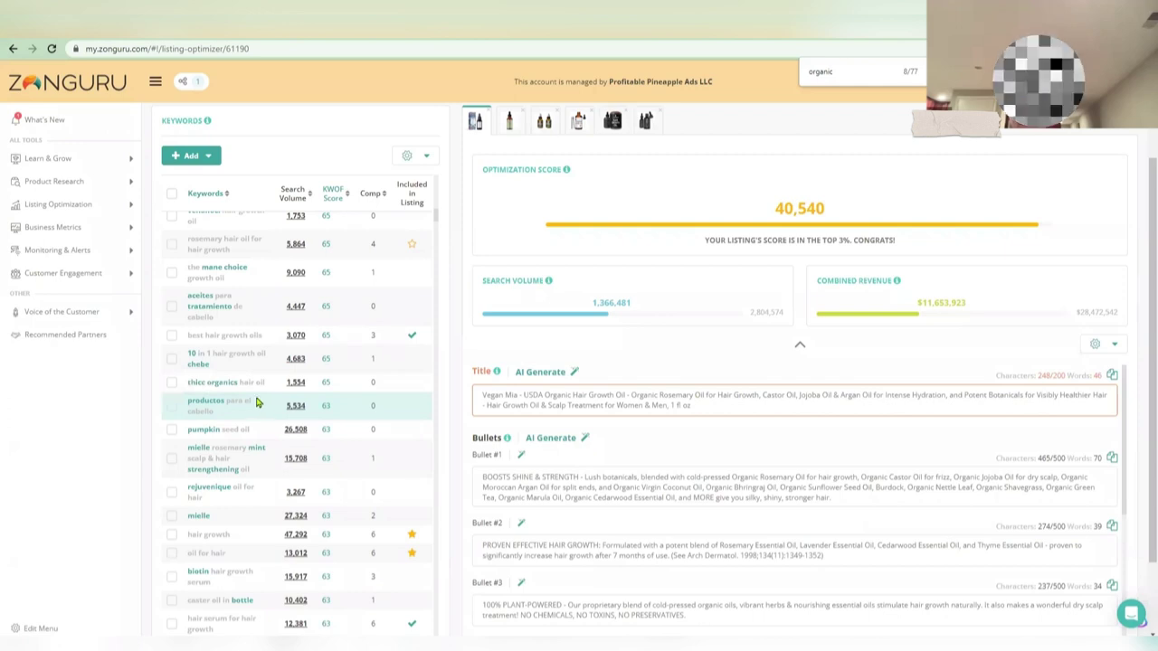
pyautogui.scroll(-2, 284, 401)
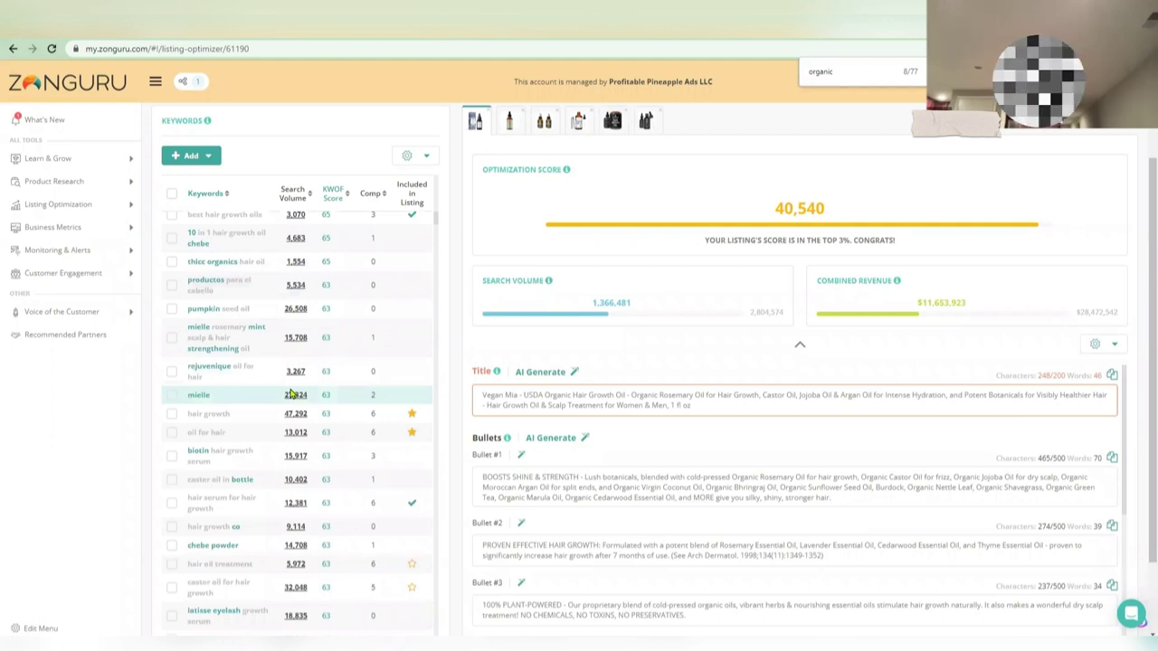
pyautogui.scroll(-1, 291, 394)
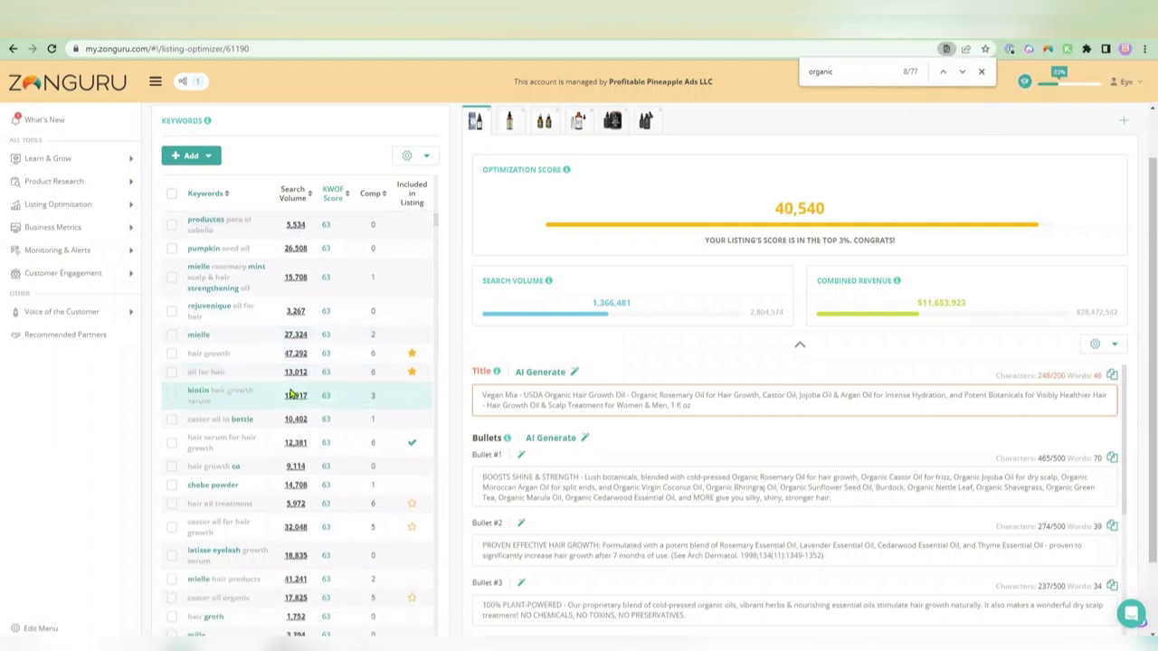
pyautogui.scroll(-4, 275, 398)
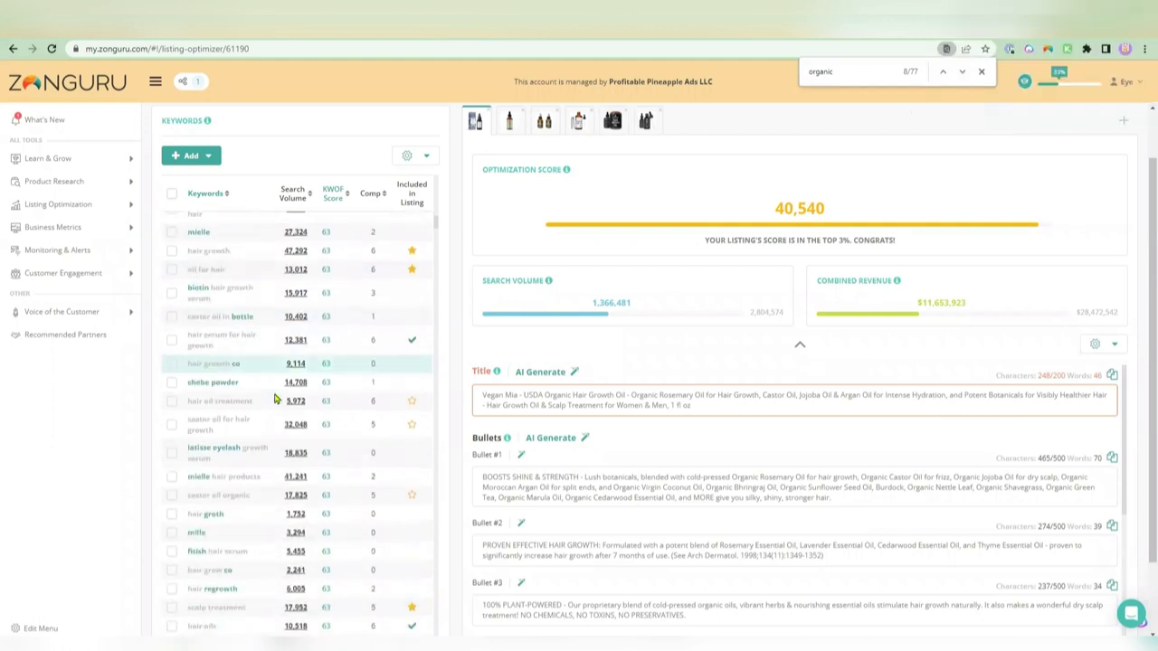
pyautogui.scroll(-1, 276, 398)
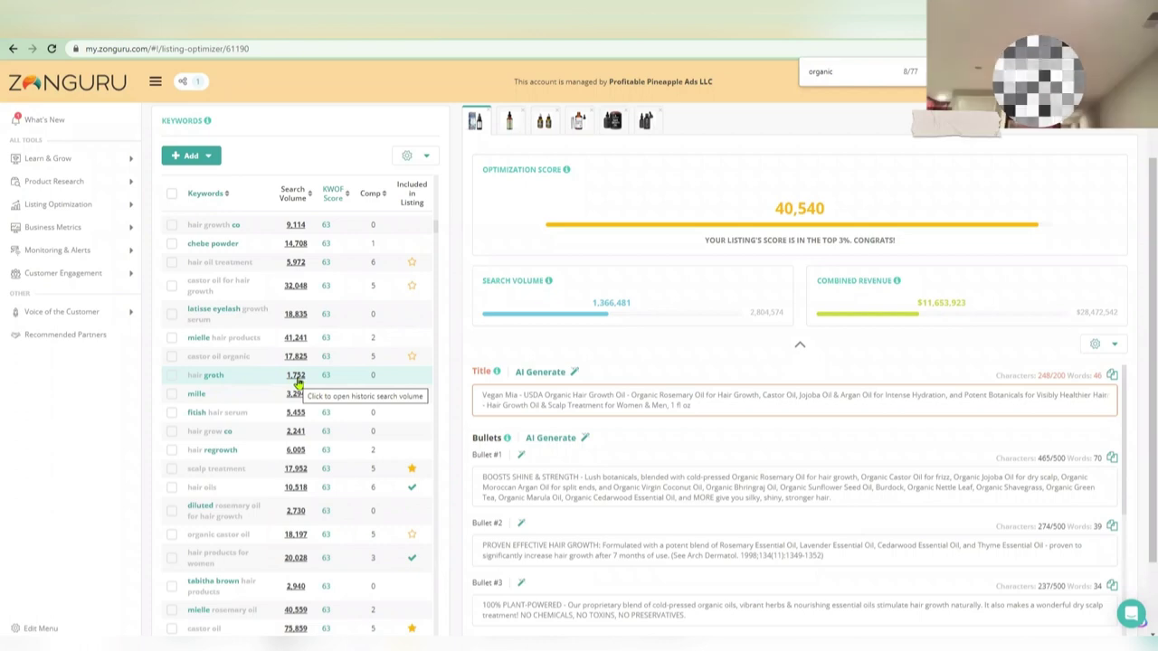
pyautogui.click(215, 376)
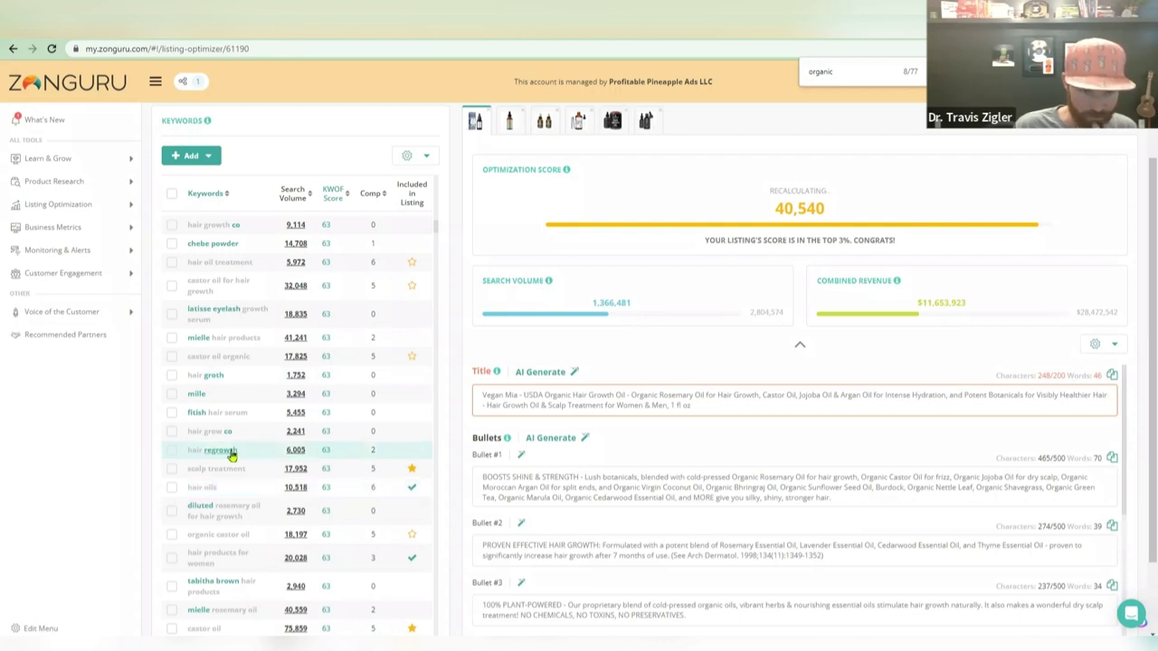
pyautogui.click(232, 452)
pyautogui.scroll(-2, 261, 452)
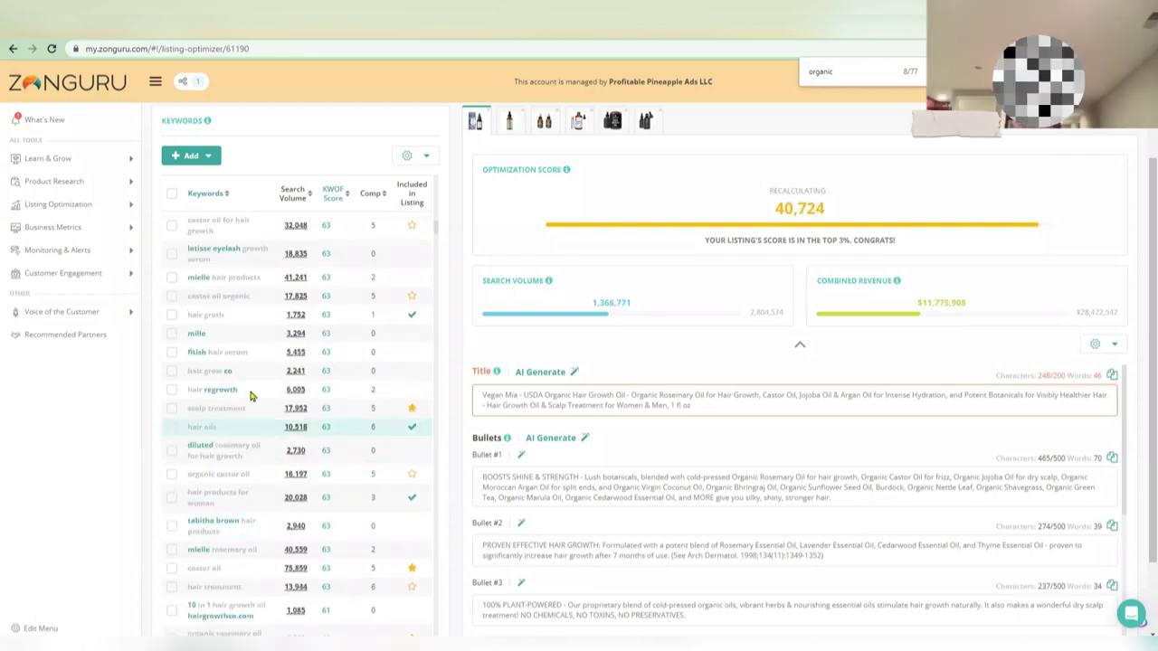
pyautogui.scroll(-2, 263, 469)
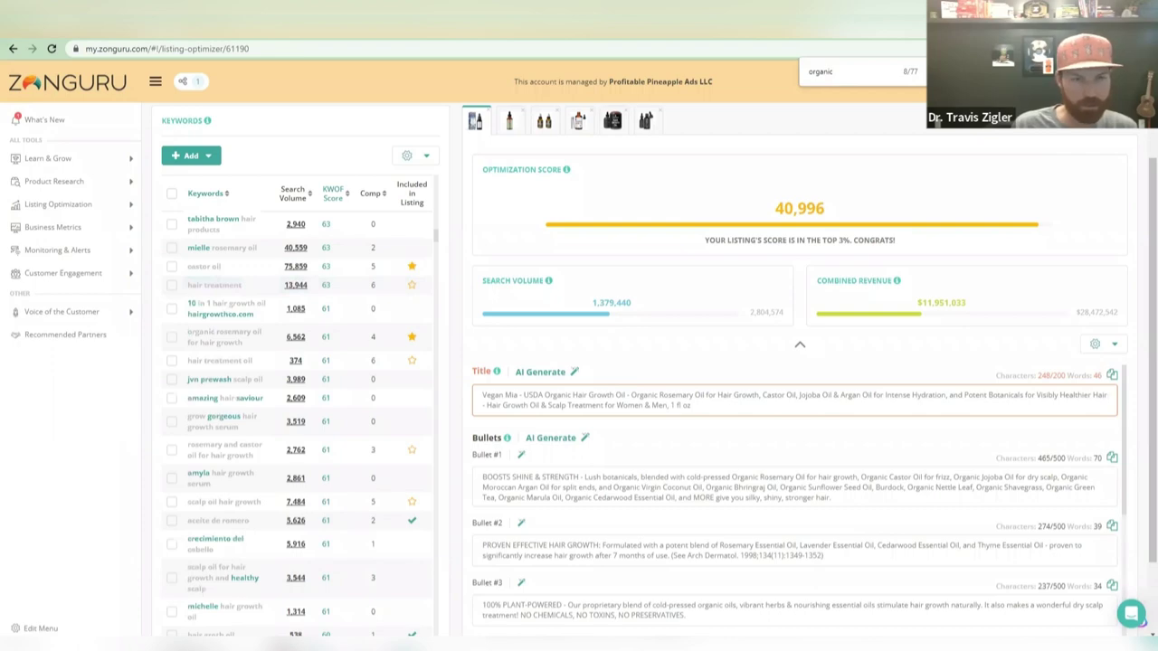
# Switch to Silikan's Areola Scar Gel Circles listing on Amazon and look through its product images.
pyautogui.hotkey('alt', 'Tab')
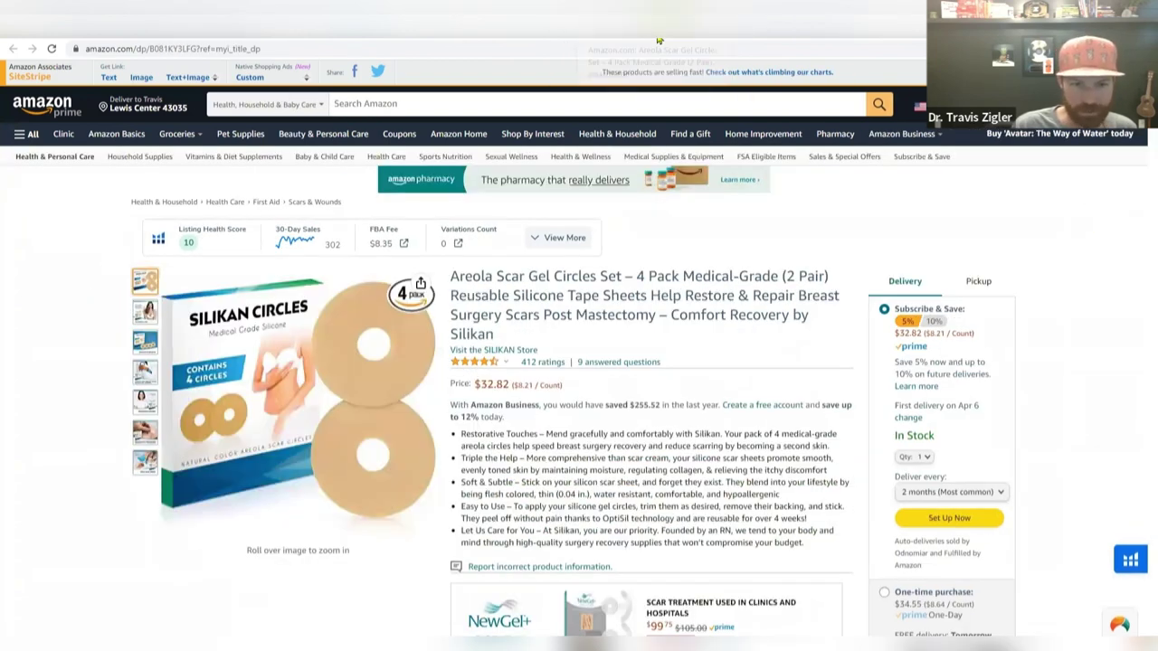
pyautogui.scroll(-1, 583, 423)
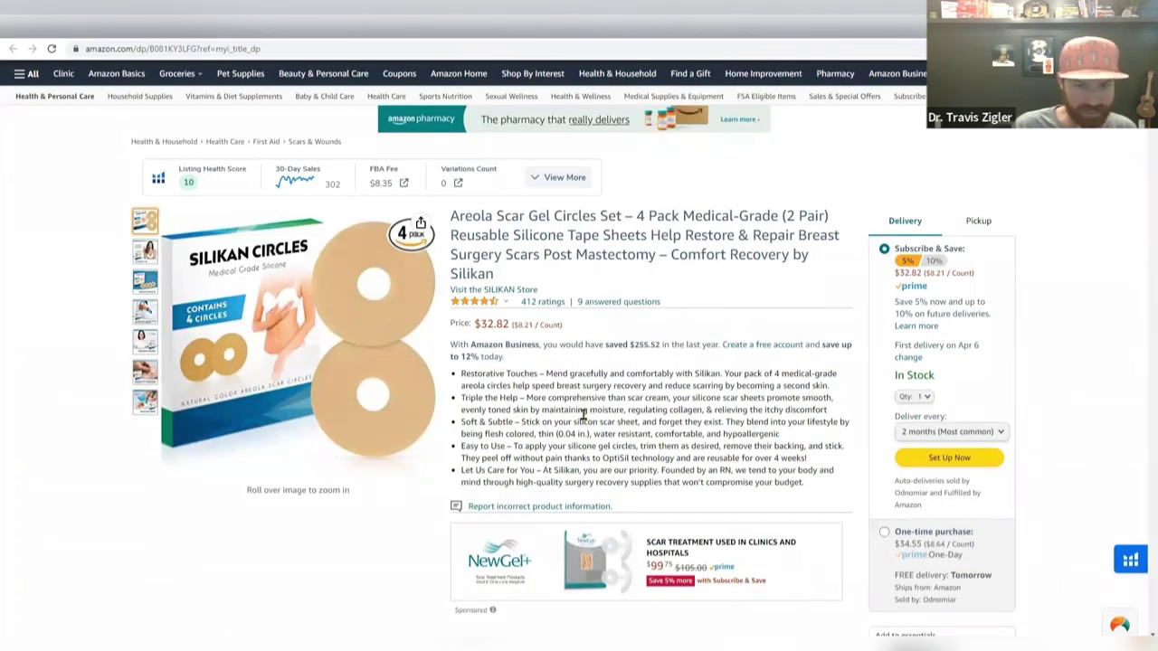
pyautogui.scroll(-1, 583, 414)
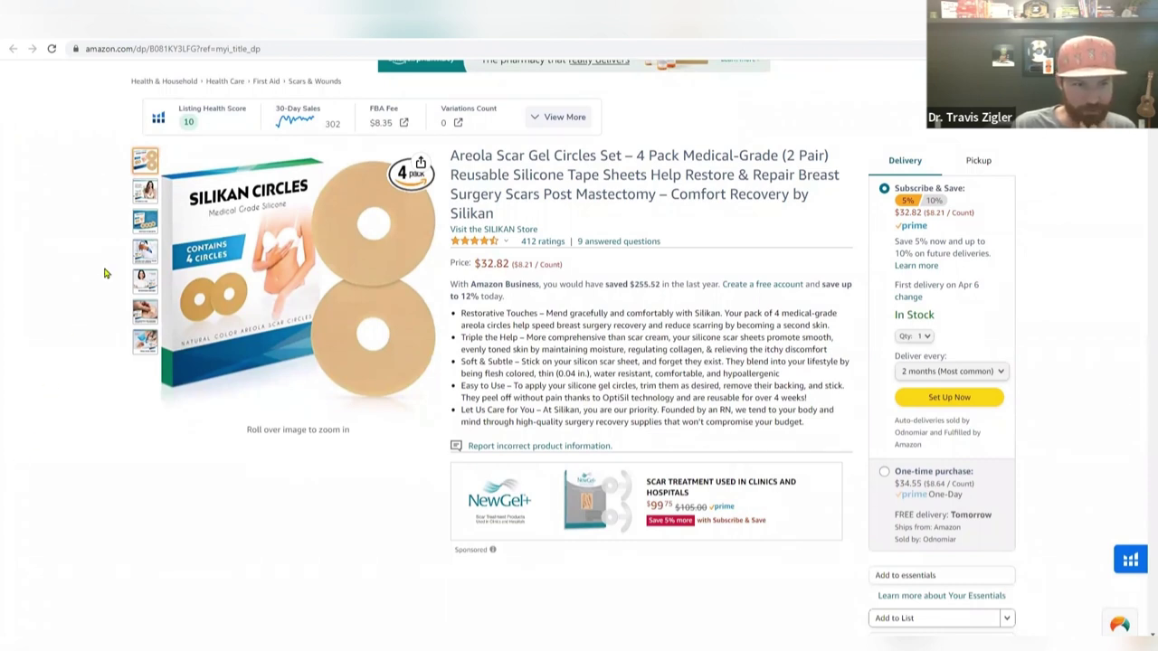
pyautogui.moveTo(142, 201)
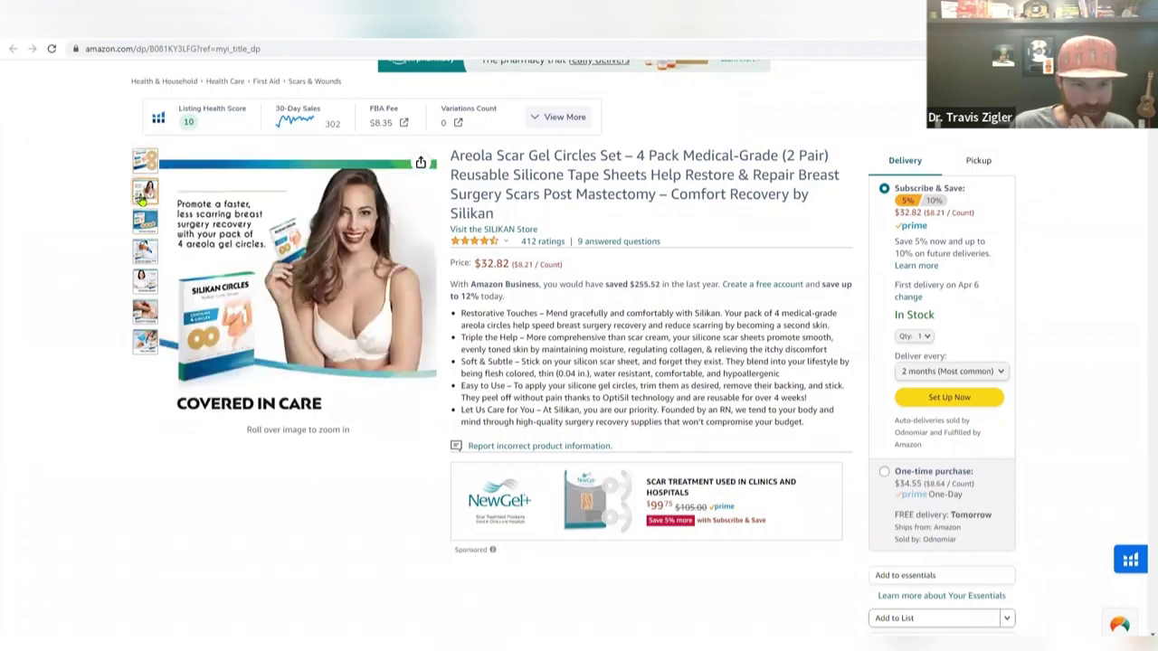
pyautogui.moveTo(210, 214)
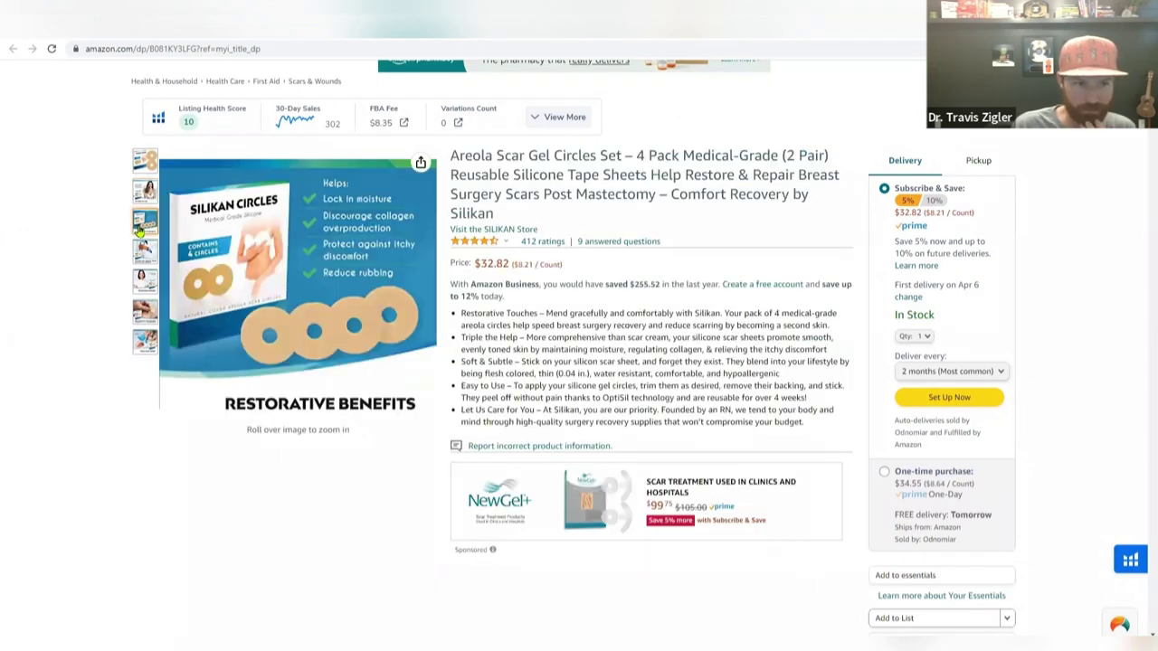
pyautogui.moveTo(137, 161)
pyautogui.moveTo(380, 235)
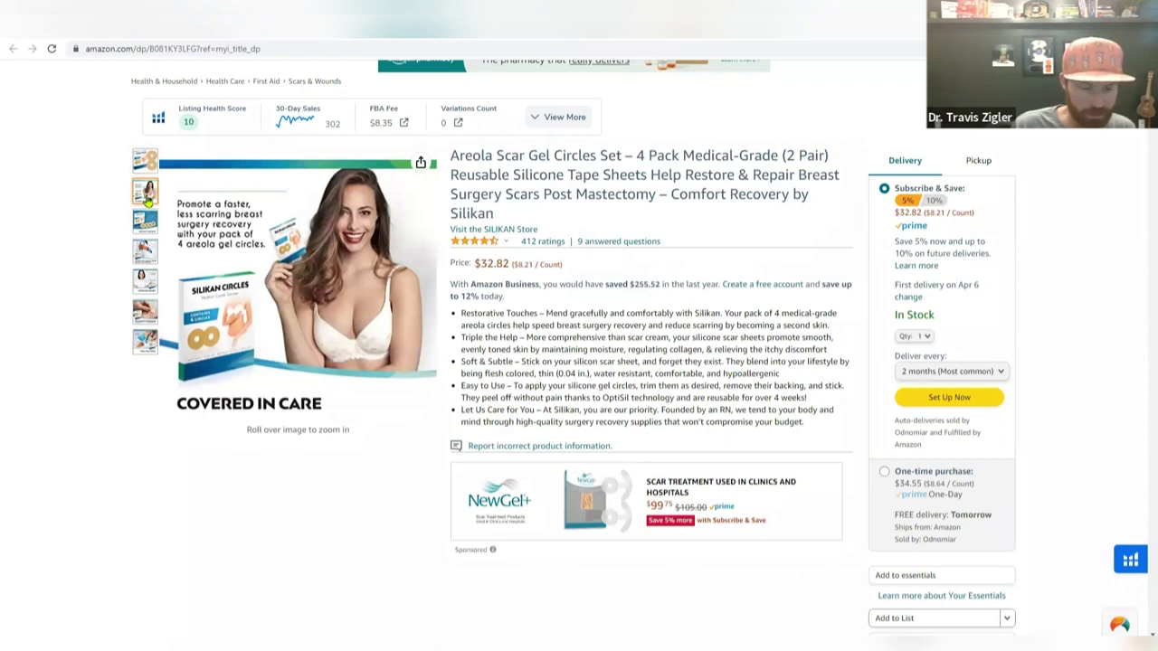
pyautogui.moveTo(150, 231)
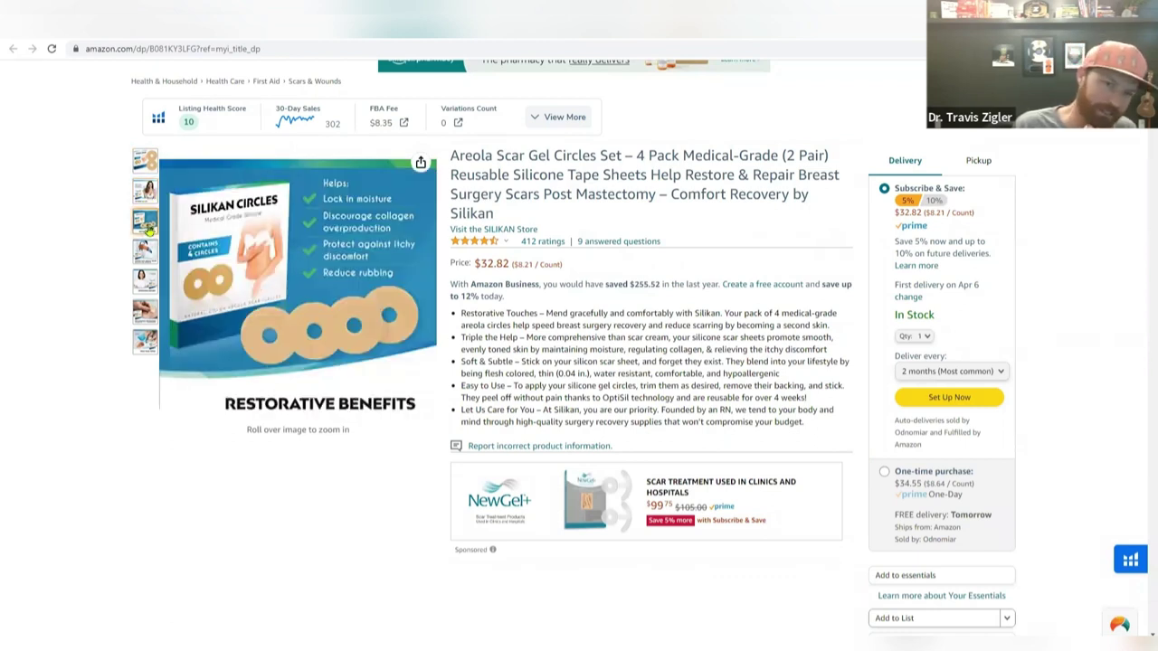
pyautogui.moveTo(339, 233)
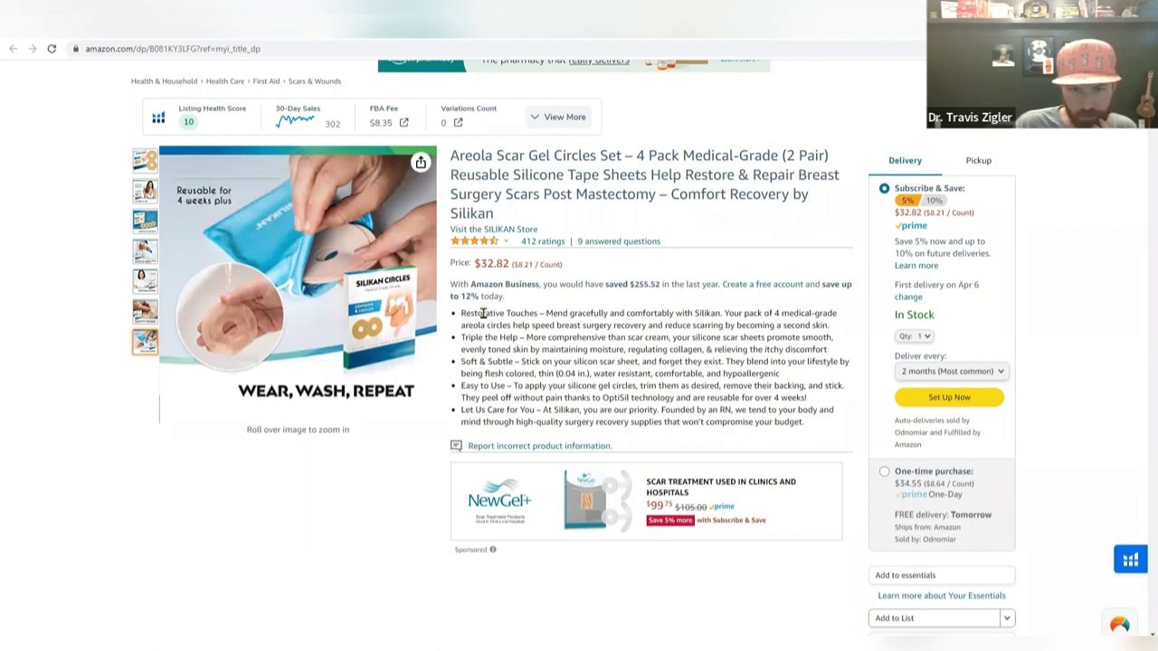
# Examine the listing's "Restorative Touches" and "Triple the Help" bullet headings and the start of its Product Description.
pyautogui.moveTo(483, 313); pyautogui.dragTo(520, 313)
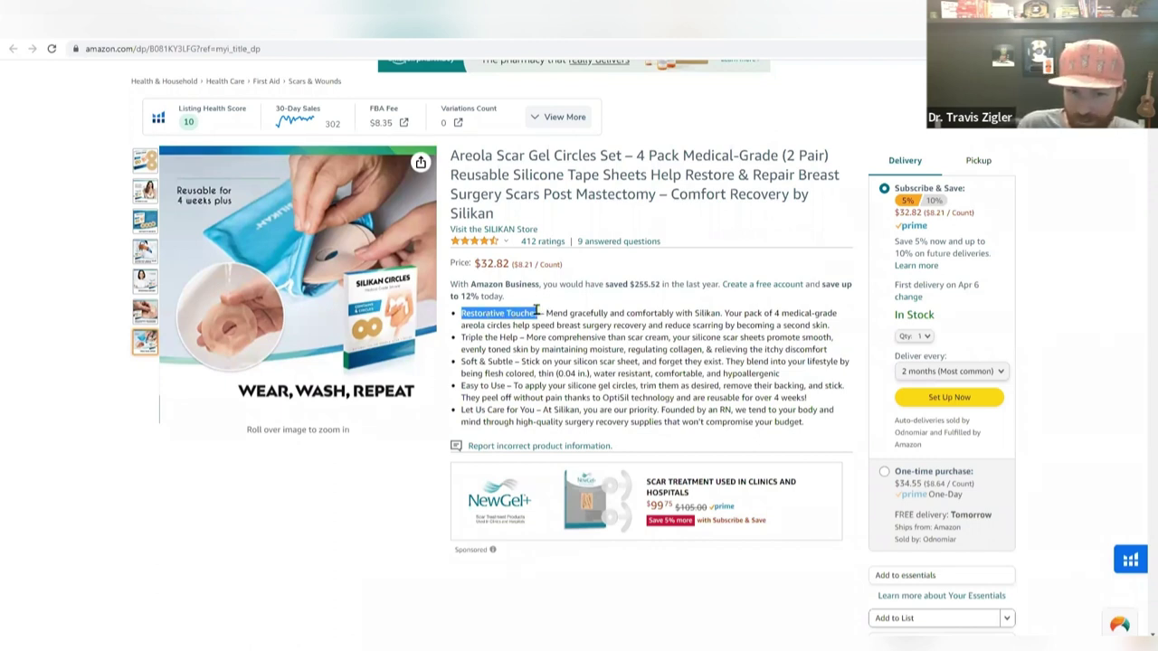
pyautogui.moveTo(462, 338); pyautogui.dragTo(519, 337)
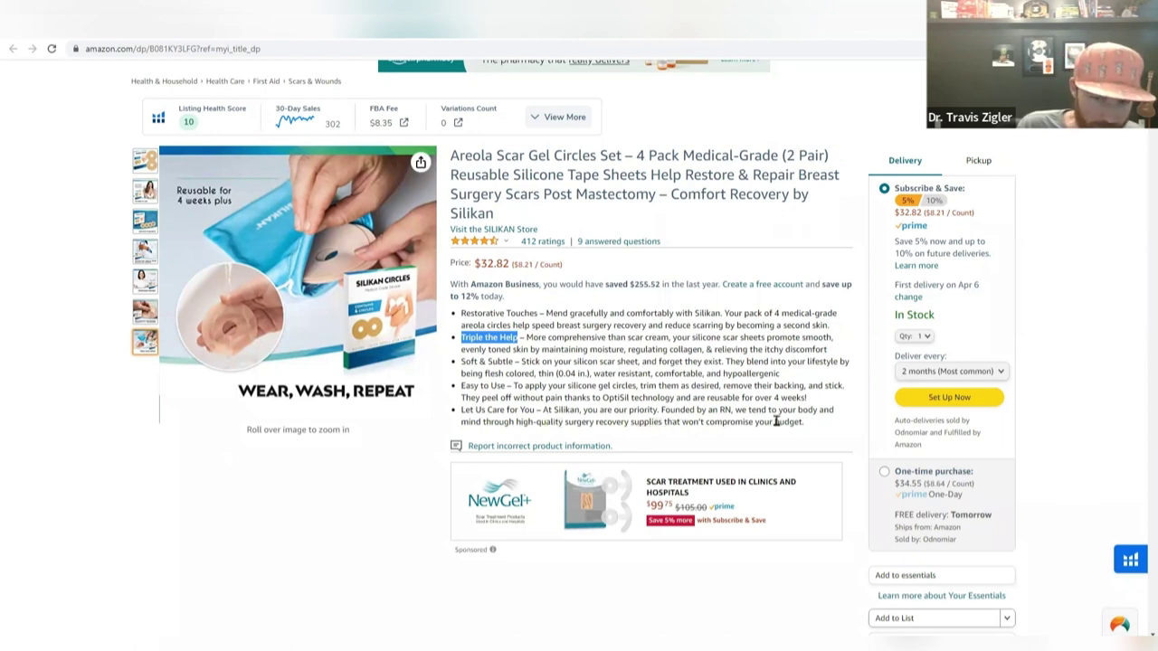
pyautogui.scroll(-3, 552, 409)
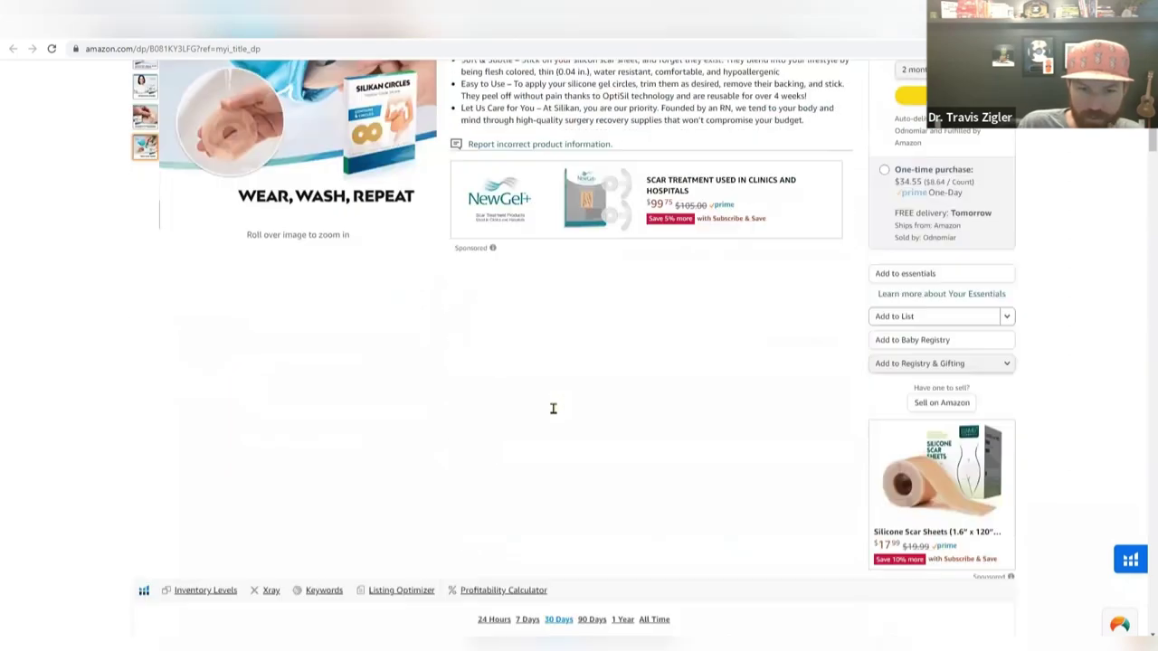
pyautogui.scroll(-10, 610, 442)
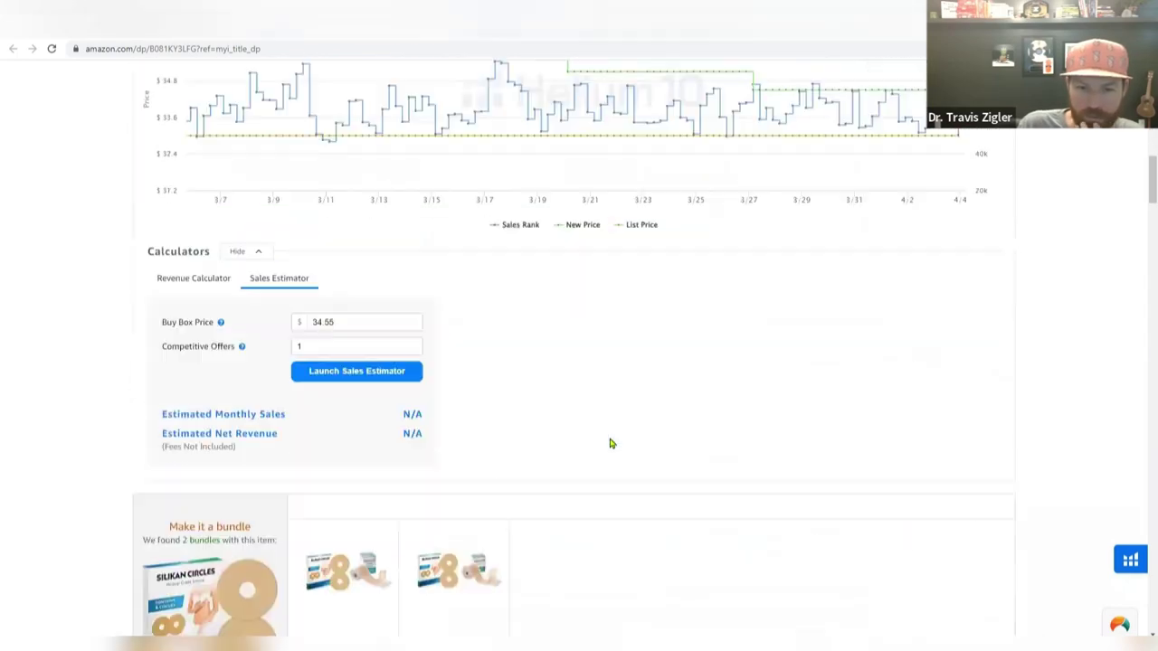
pyautogui.scroll(-6, 610, 442)
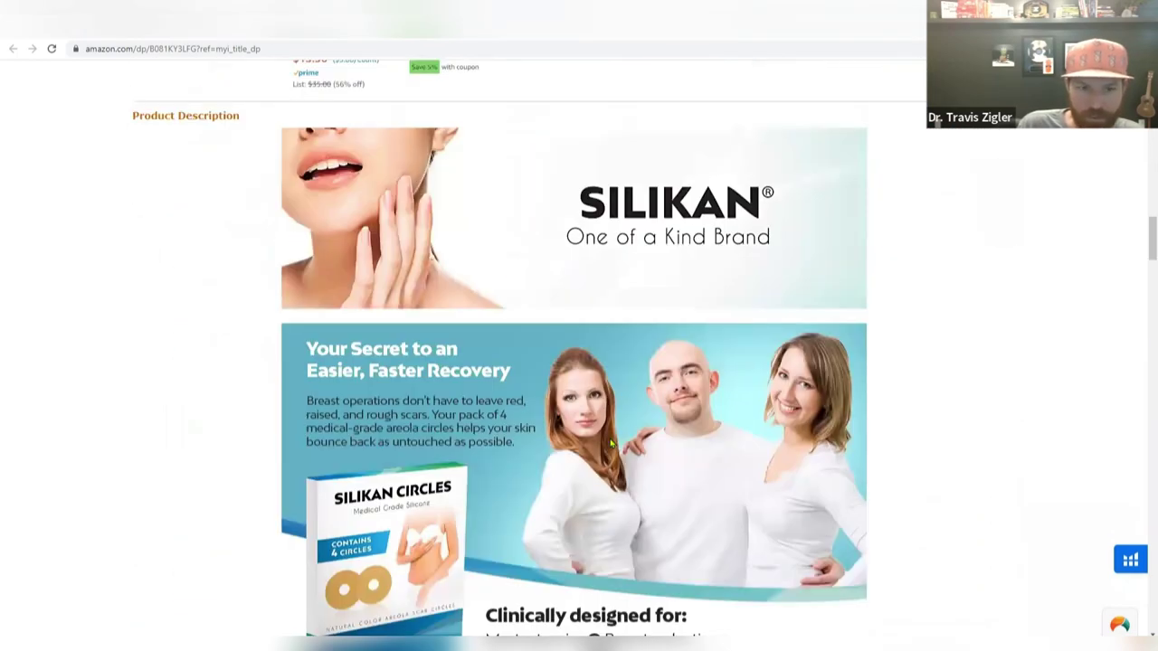
pyautogui.scroll(1, 790, 403)
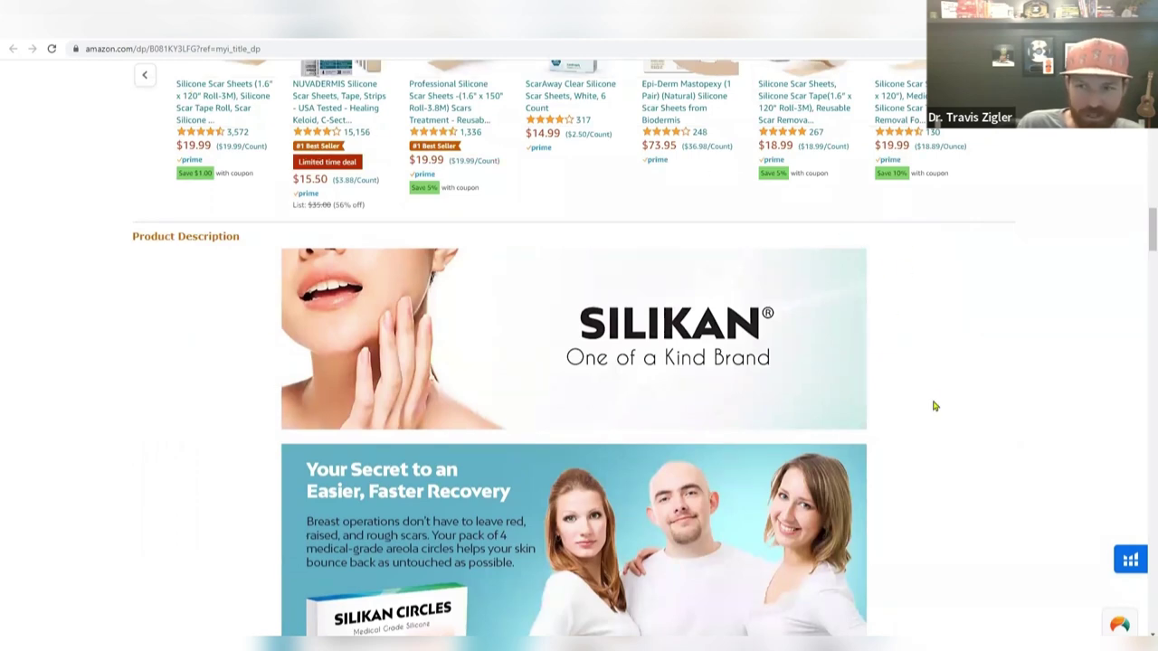
# Search Amazon for "heyedrate" in a new tab and open the Heyedrate Lid and Lash Cleanser listing.
pyautogui.hotkey('ctrl', 't')
pyautogui.write('amazon')
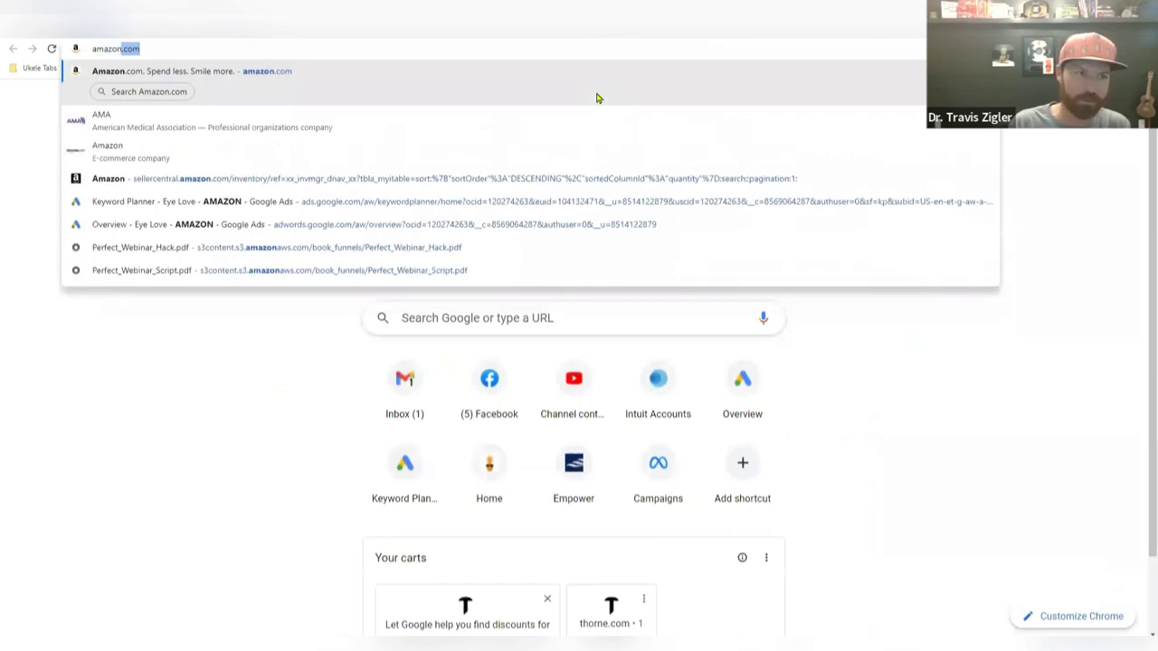
pyautogui.press('Tab')
pyautogui.write('heyedrate')
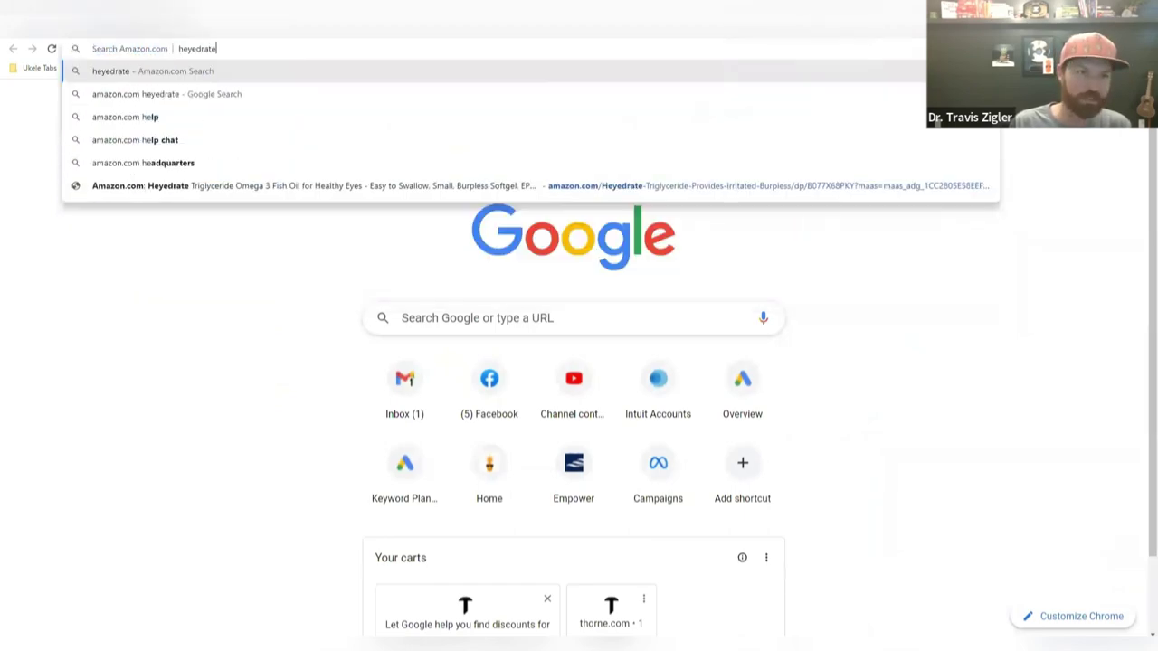
pyautogui.press('Return')
pyautogui.scroll(-10, 677, 351)
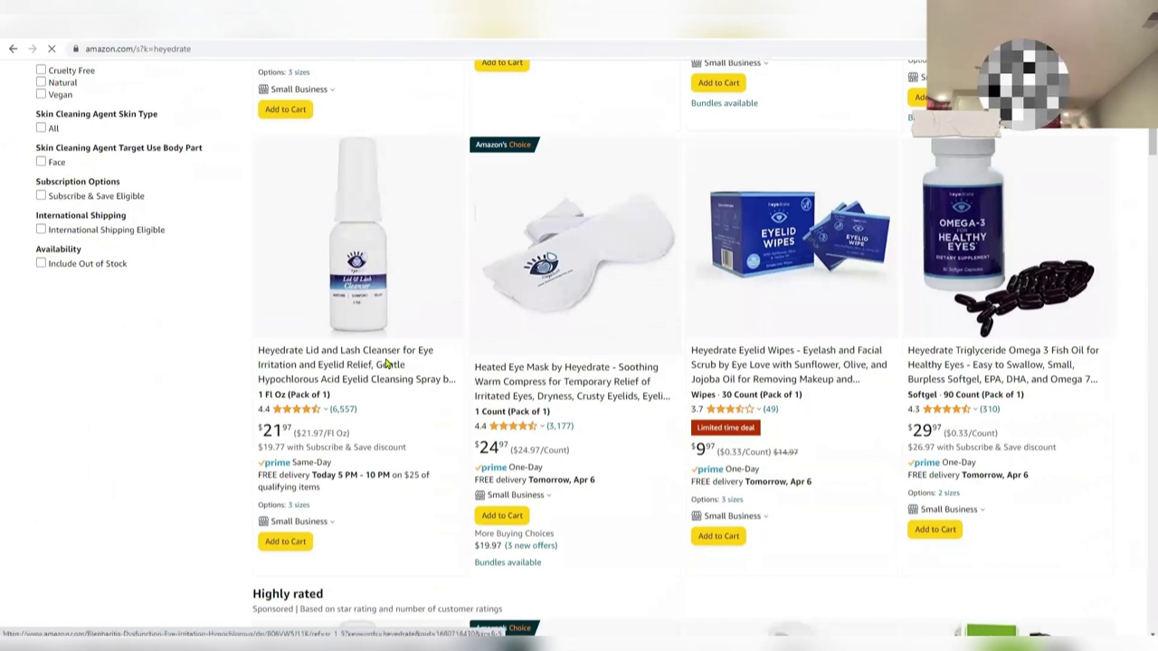
pyautogui.click(380, 369)
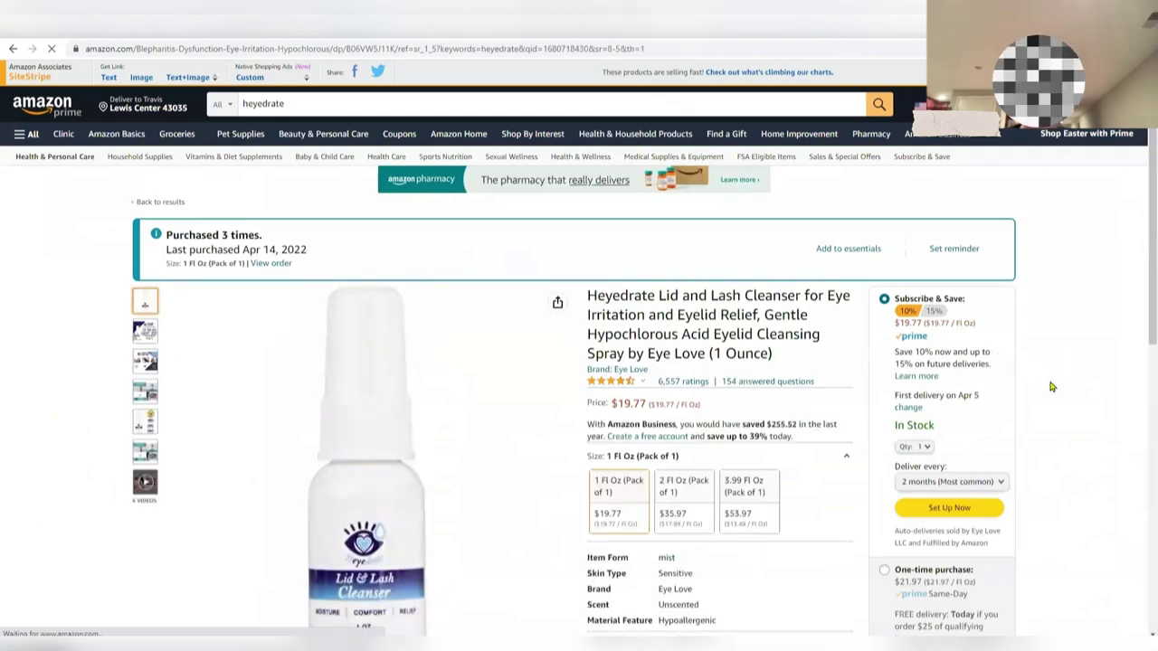
# View the "From the brand" carousel on the Lid and Lash Cleanser listing and return it to its first cards.
pyautogui.scroll(-5, 1052, 388)
pyautogui.scroll(-15, 1053, 387)
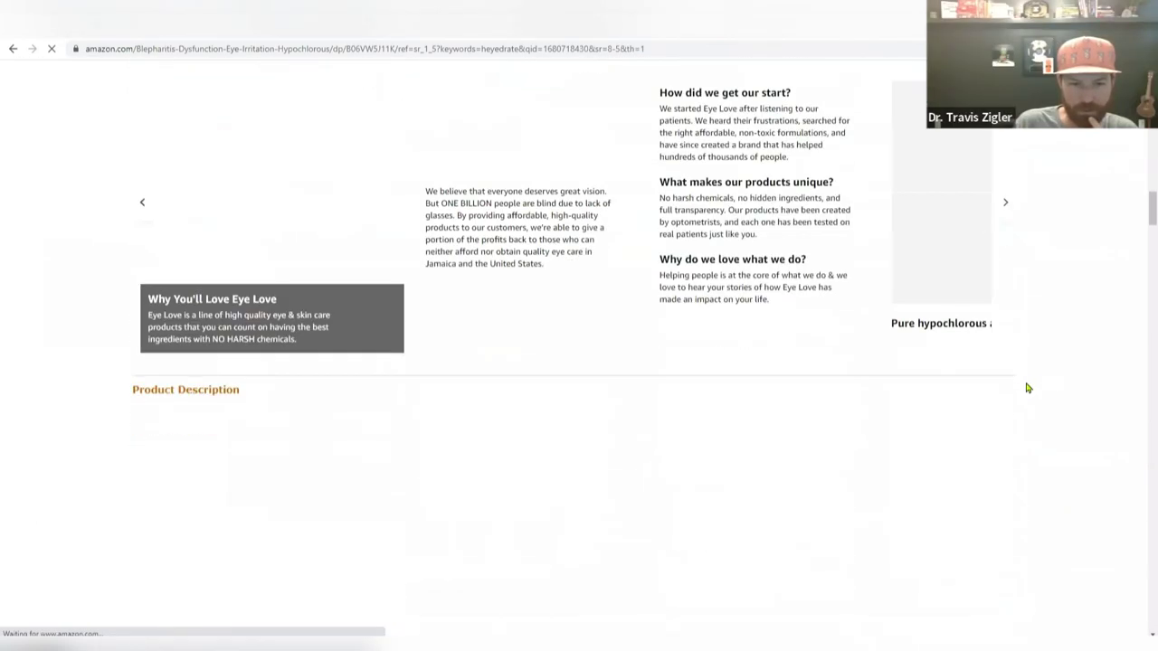
pyautogui.scroll(2, 1026, 387)
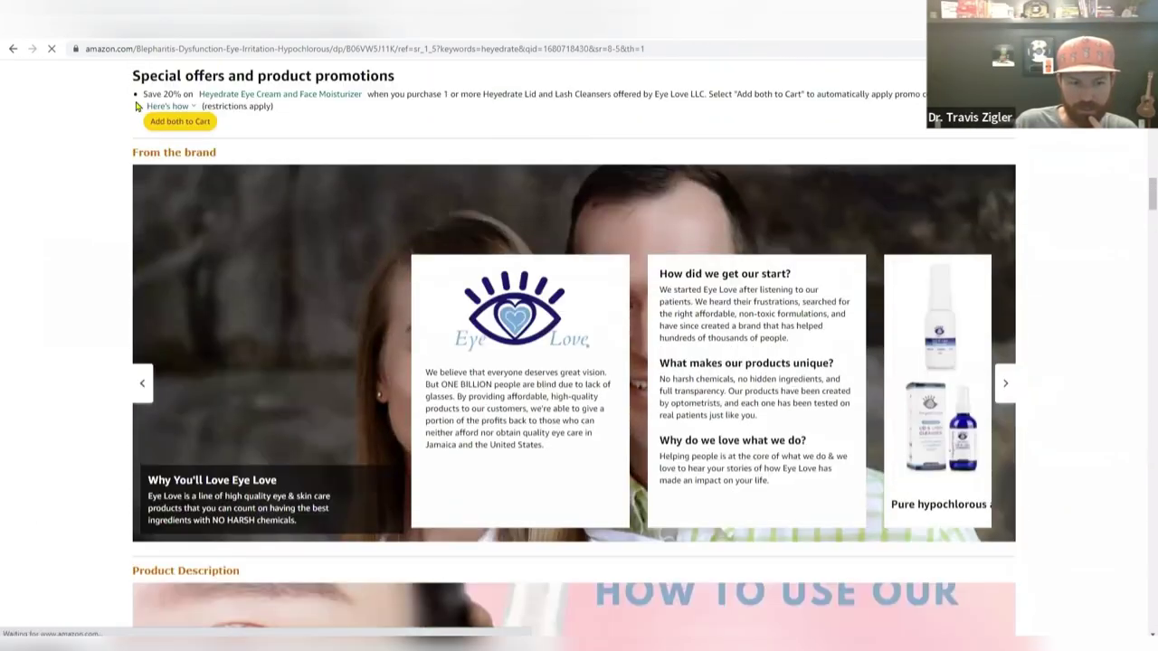
pyautogui.click(1006, 385)
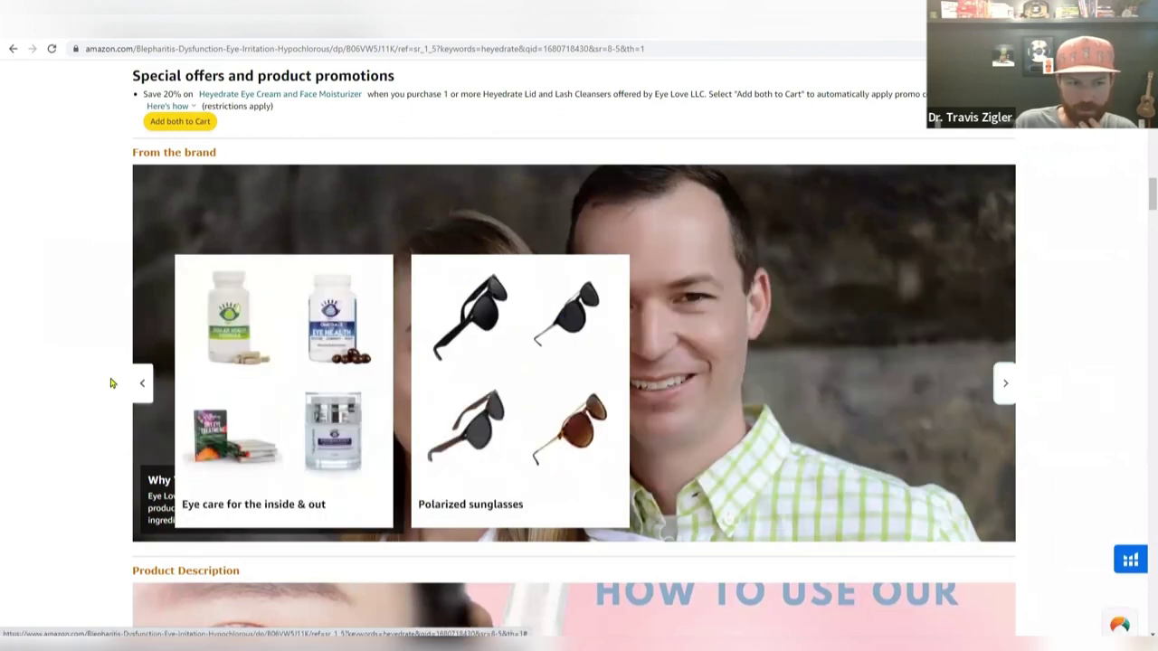
pyautogui.click(139, 383)
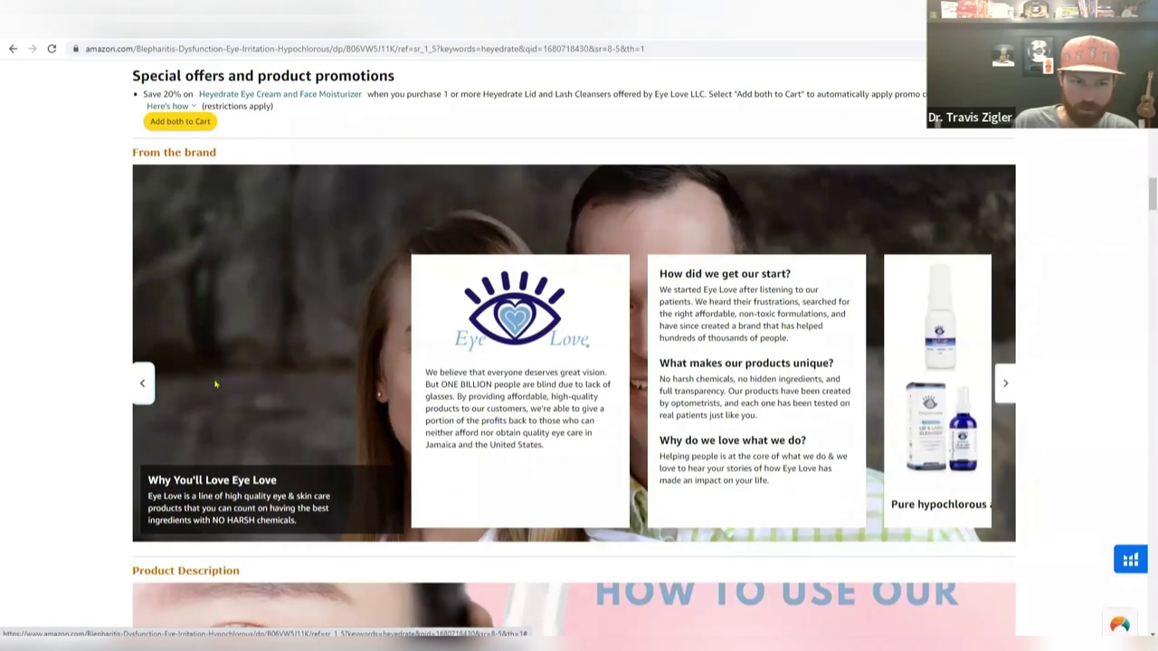
# Search Amazon for "organic mia vegan", open the Vegan Mia superfruit listing and look through its "From the brand" carousel.
pyautogui.scroll(10, 420, 414)
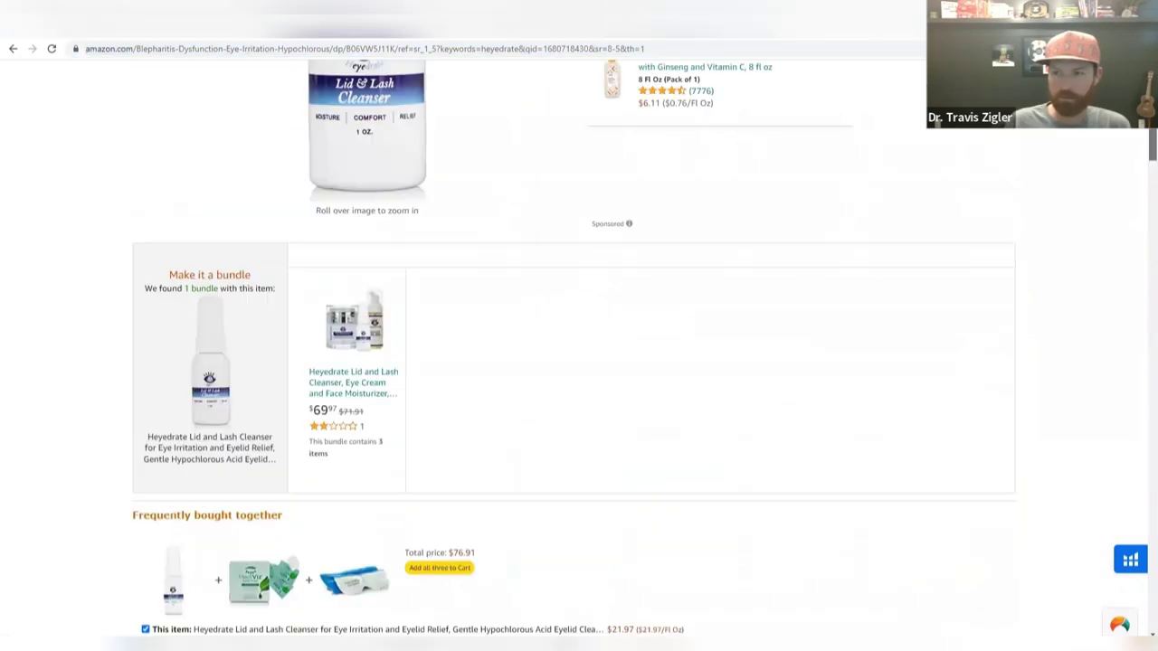
pyautogui.write('vegan')
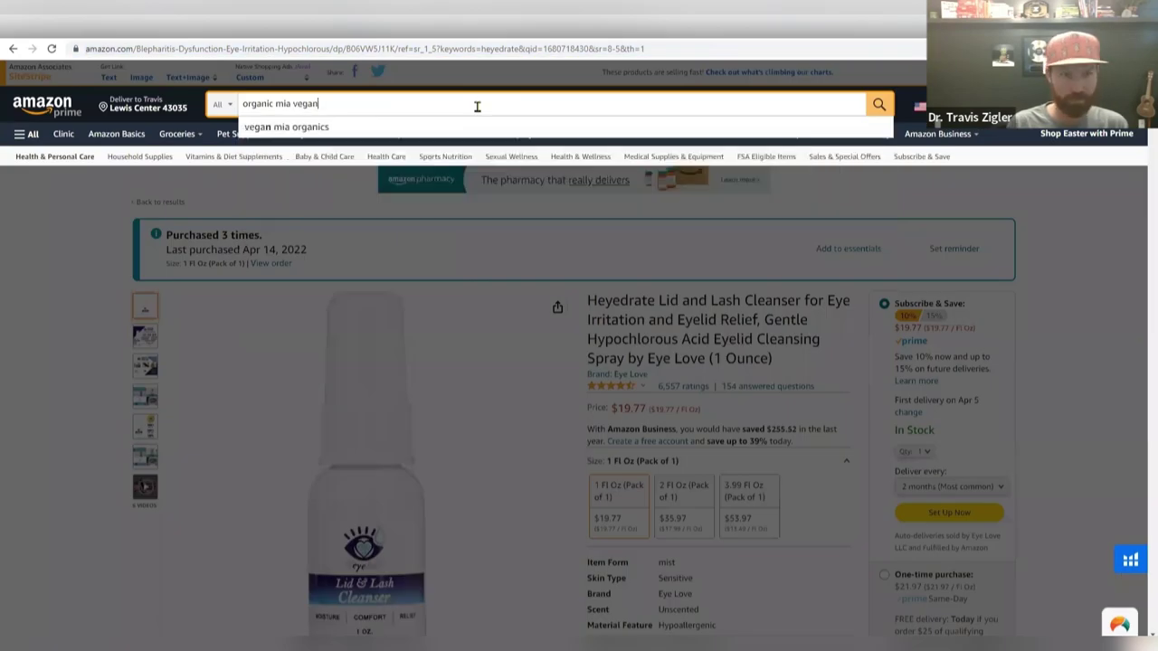
pyautogui.press('Return')
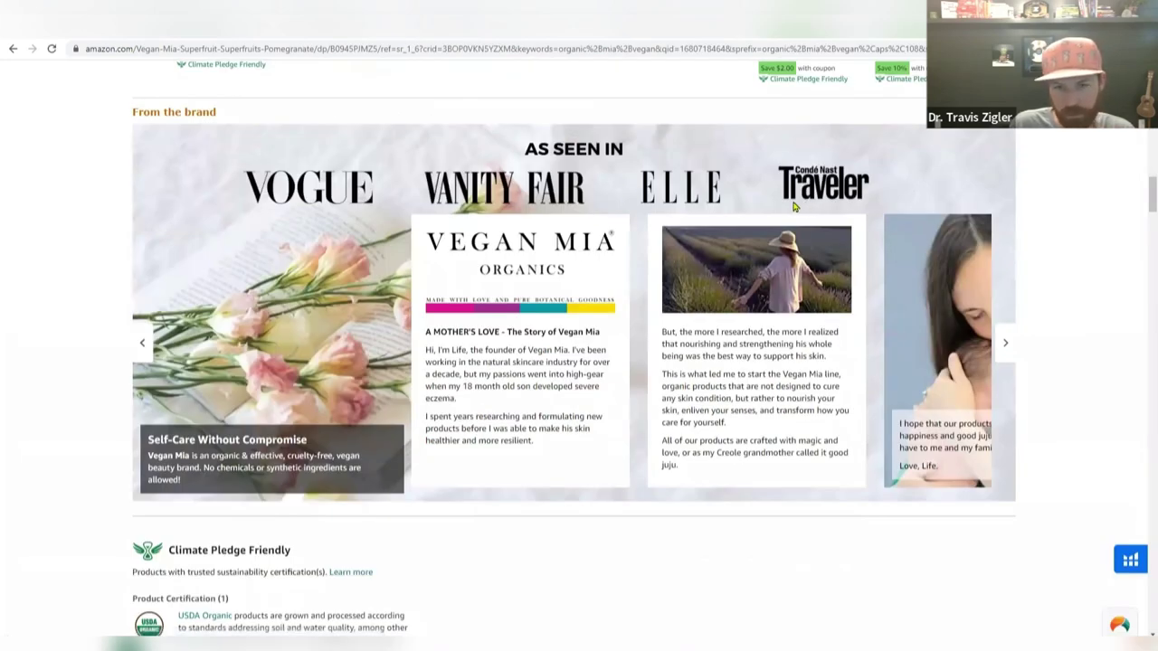
pyautogui.click(1006, 344)
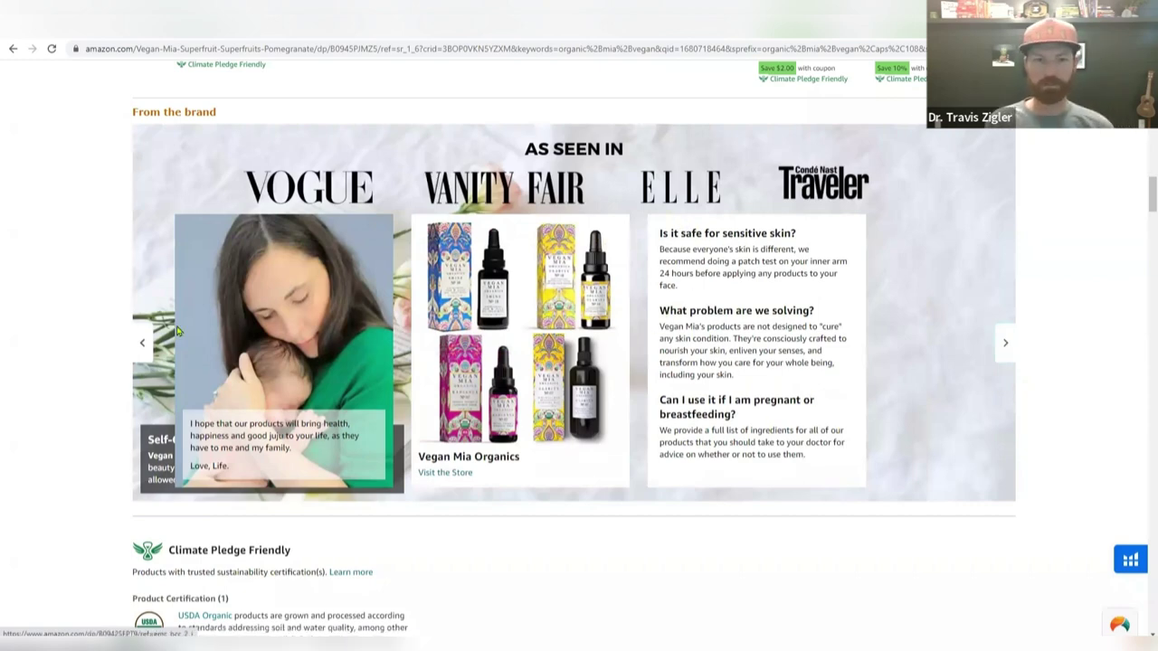
pyautogui.click(142, 342)
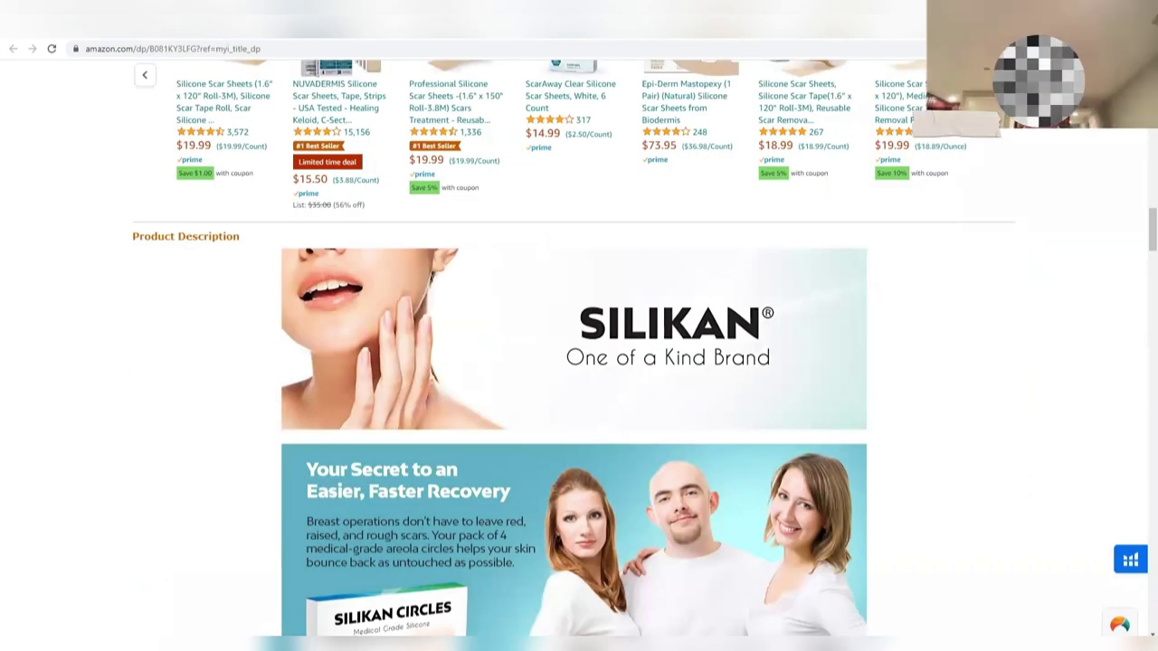
# Look through the Silikan listing's Product Description and open the Areola Scar Gel session in ZonGuru's Listing Optimizer.
pyautogui.scroll(-1, 619, 353)
pyautogui.scroll(-10, 619, 353)
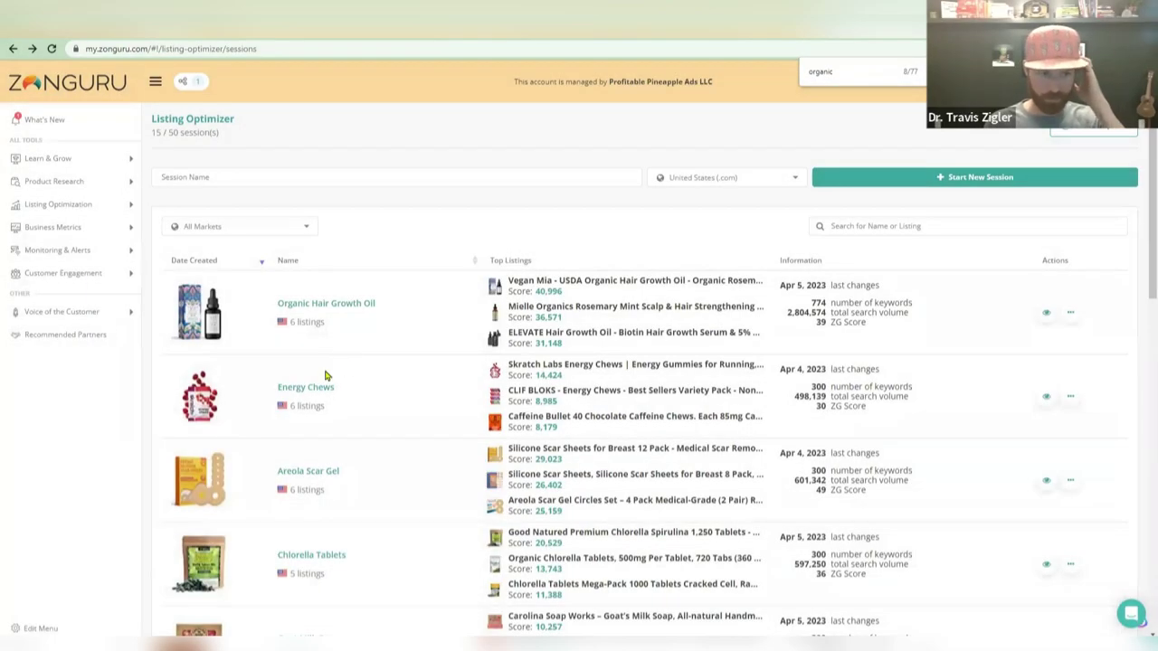
pyautogui.click(301, 472)
pyautogui.click(1046, 481)
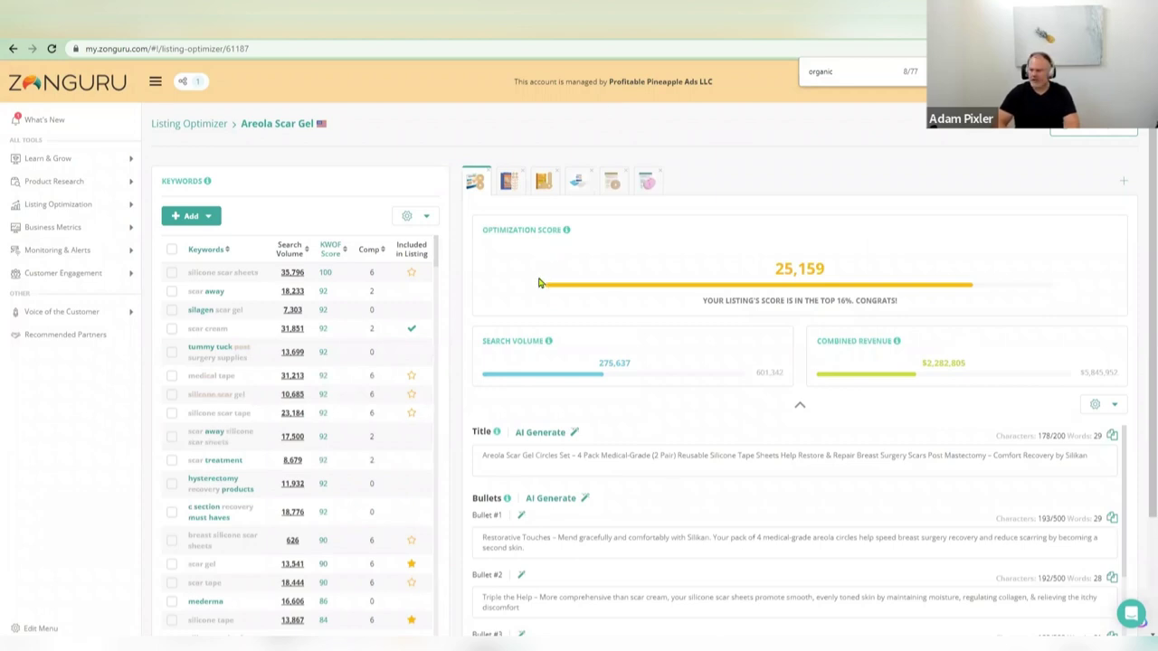
# Check the rest of the Silikan listing's Product Description on Amazon and its hot seat submission in the coaching community.
pyautogui.hotkey('alt', 'Tab')
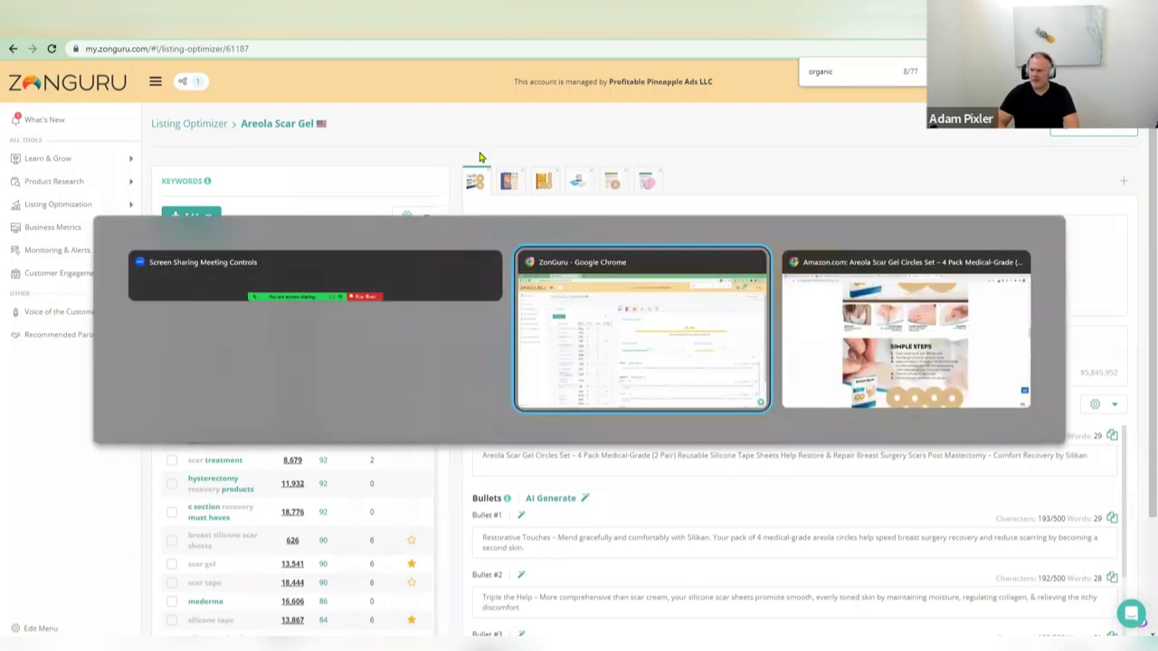
pyautogui.hotkey('alt', 'Tab')
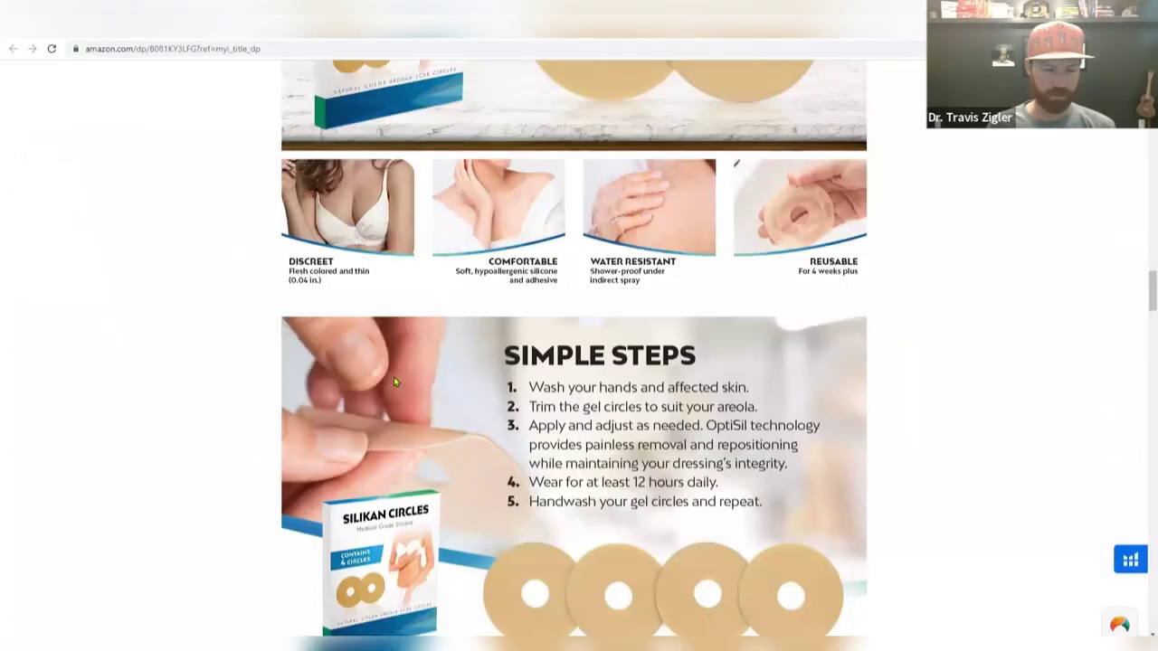
pyautogui.scroll(-5, 579, 362)
pyautogui.hotkey('alt', 'Tab')
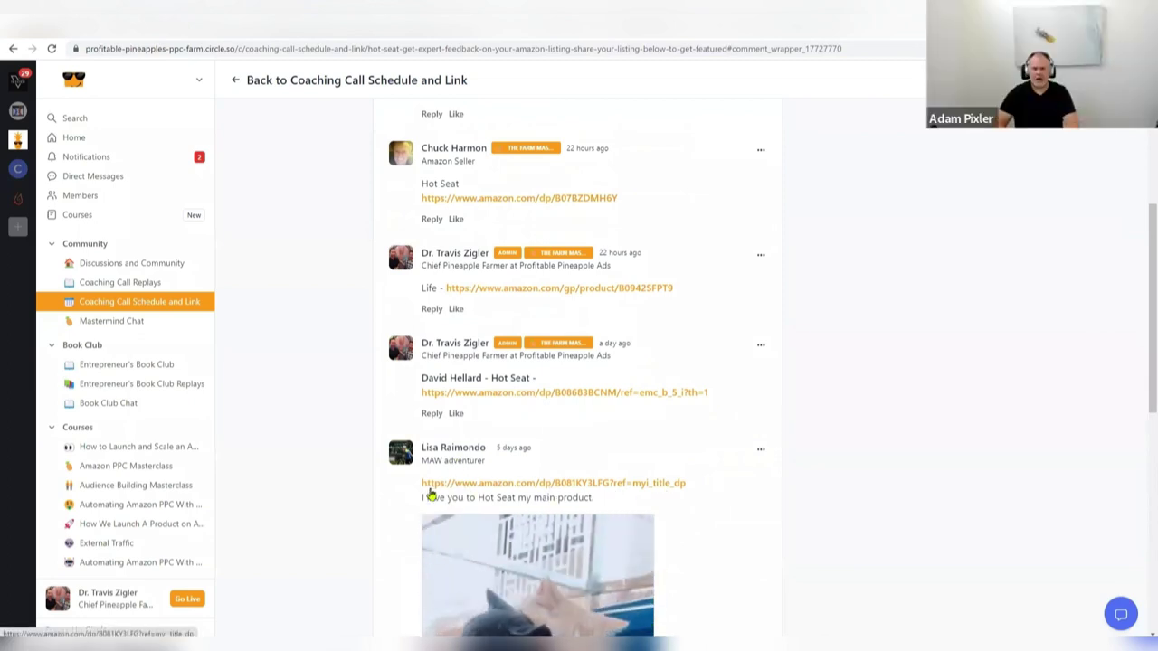
# Back in ZonGuru, add the missing keyword word "treatment" to the Silikan listing's search terms.
pyautogui.hotkey('alt', 'Tab')
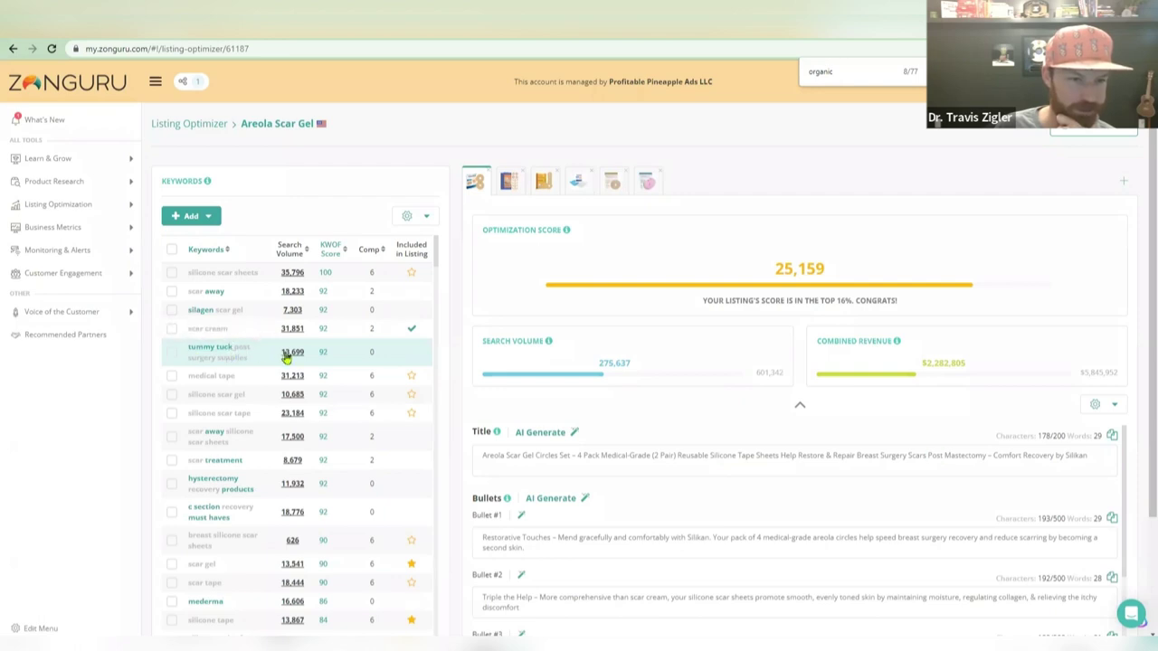
pyautogui.scroll(-1, 215, 371)
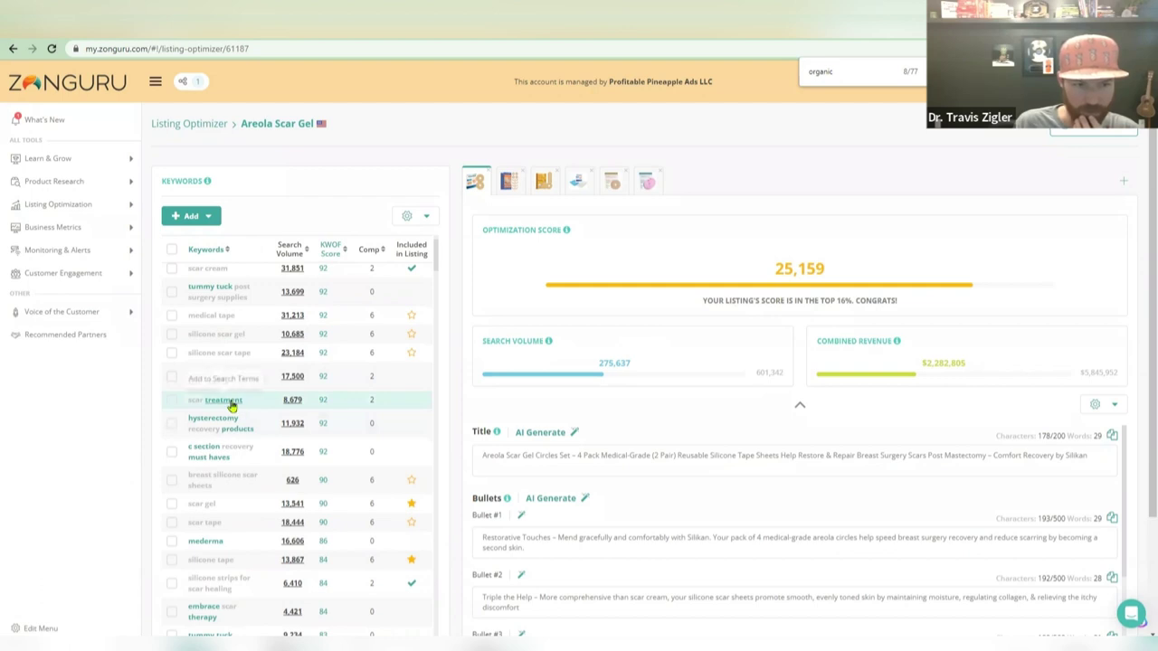
pyautogui.click(402, 402)
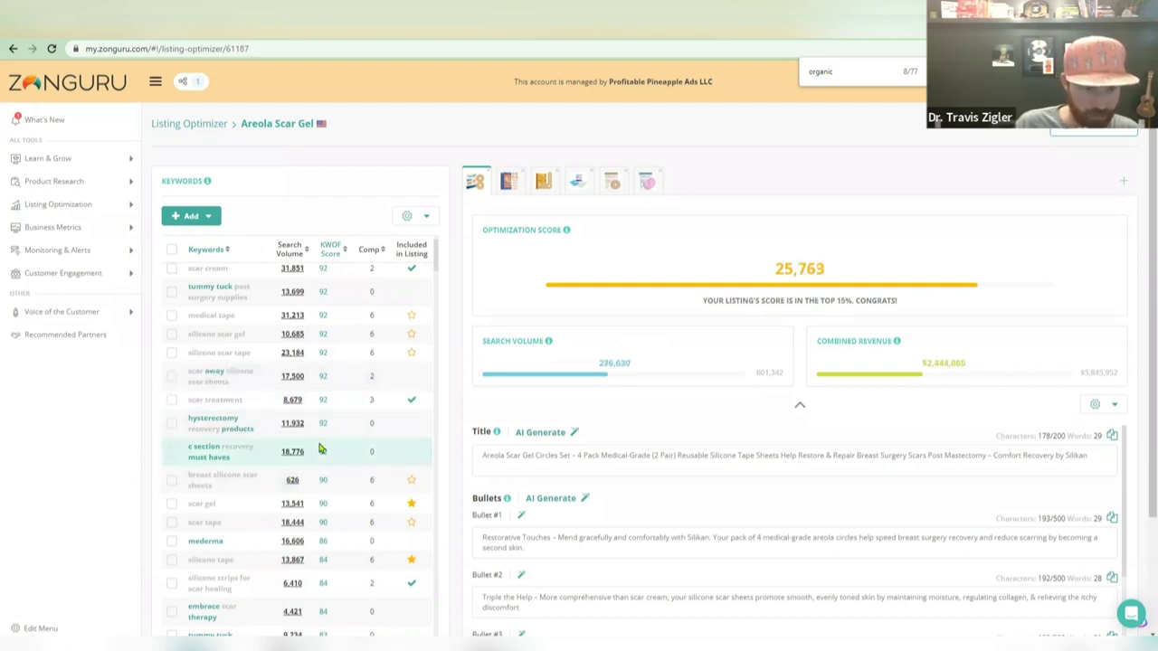
# Add the missing keyword words "reduction" and "removal" to the Areola Scar Gel search terms and return to the Listing Optimizer session list.
pyautogui.scroll(-3, 319, 448)
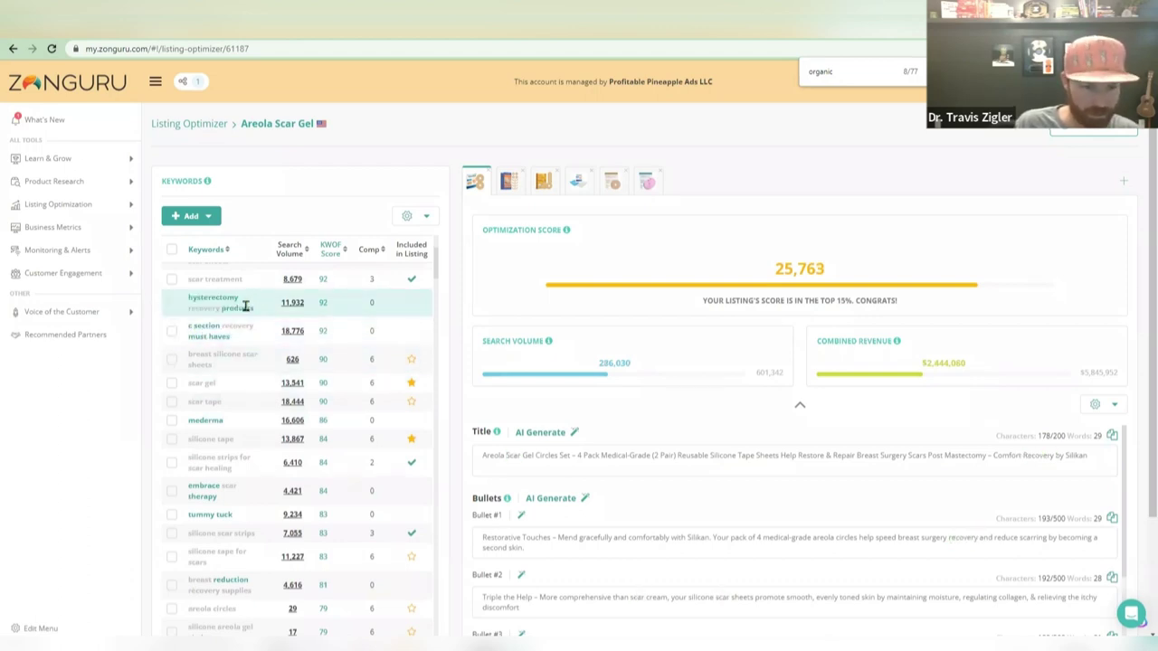
pyautogui.scroll(-2, 268, 426)
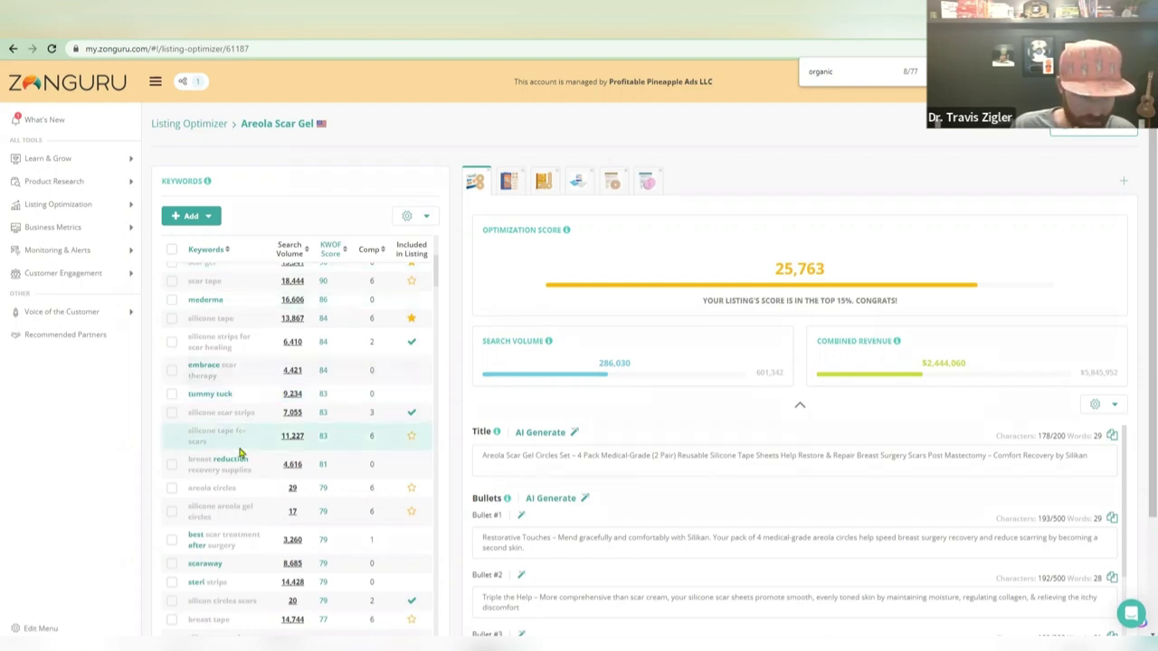
pyautogui.scroll(-3, 242, 340)
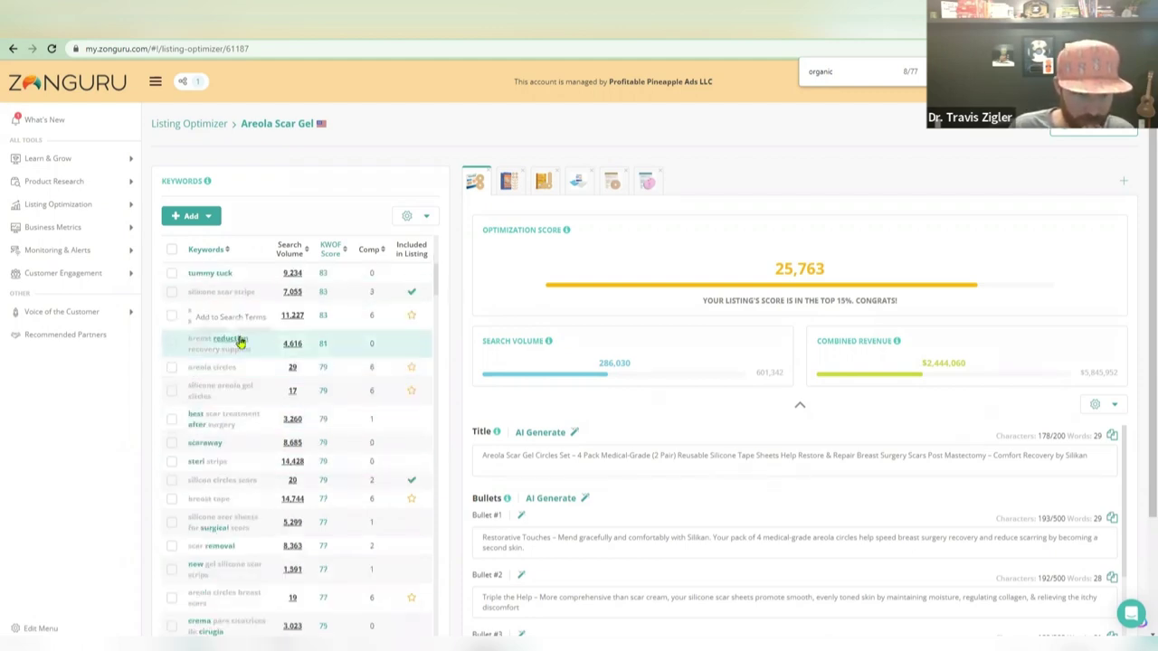
pyautogui.click(241, 342)
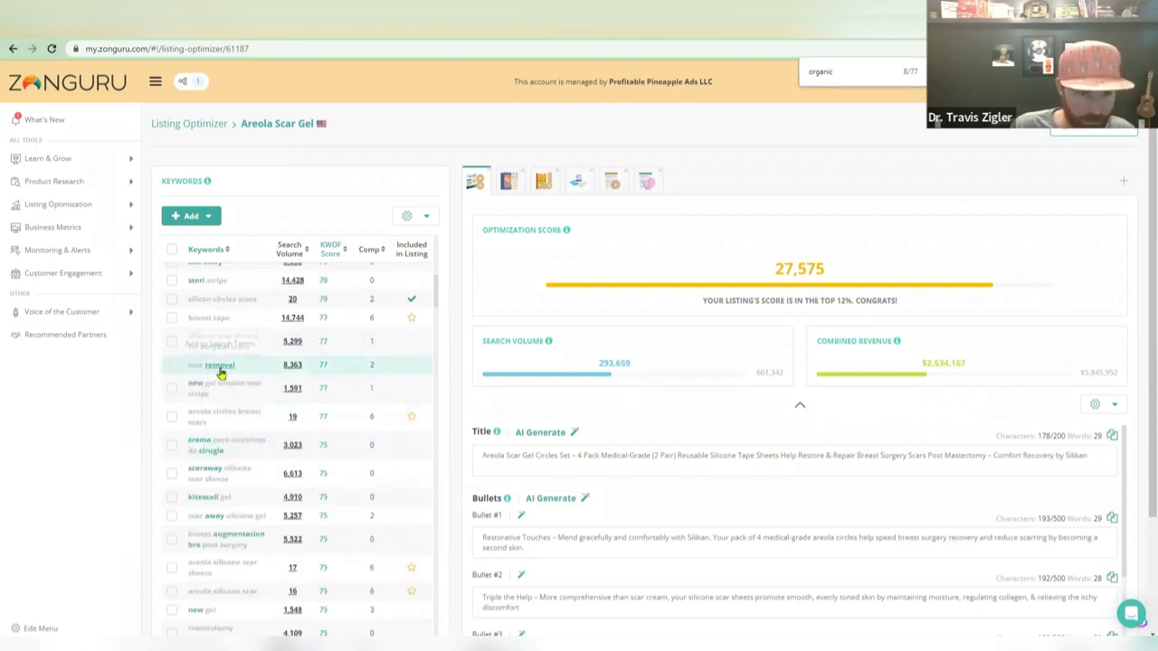
pyautogui.scroll(-5, 285, 425)
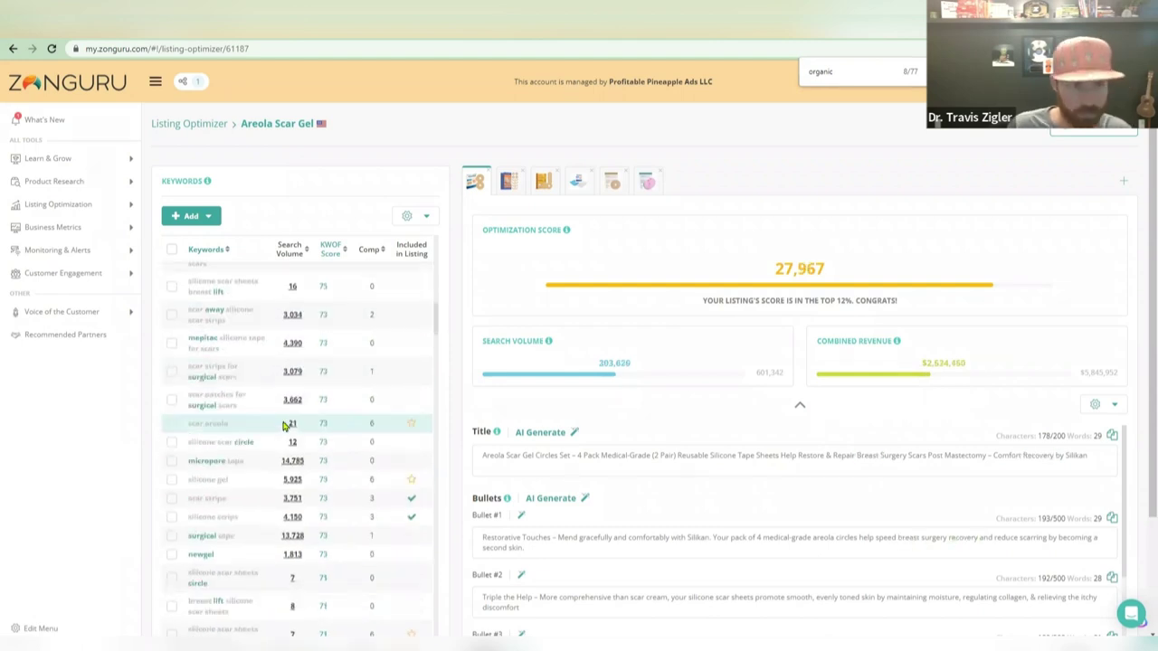
pyautogui.click(207, 123)
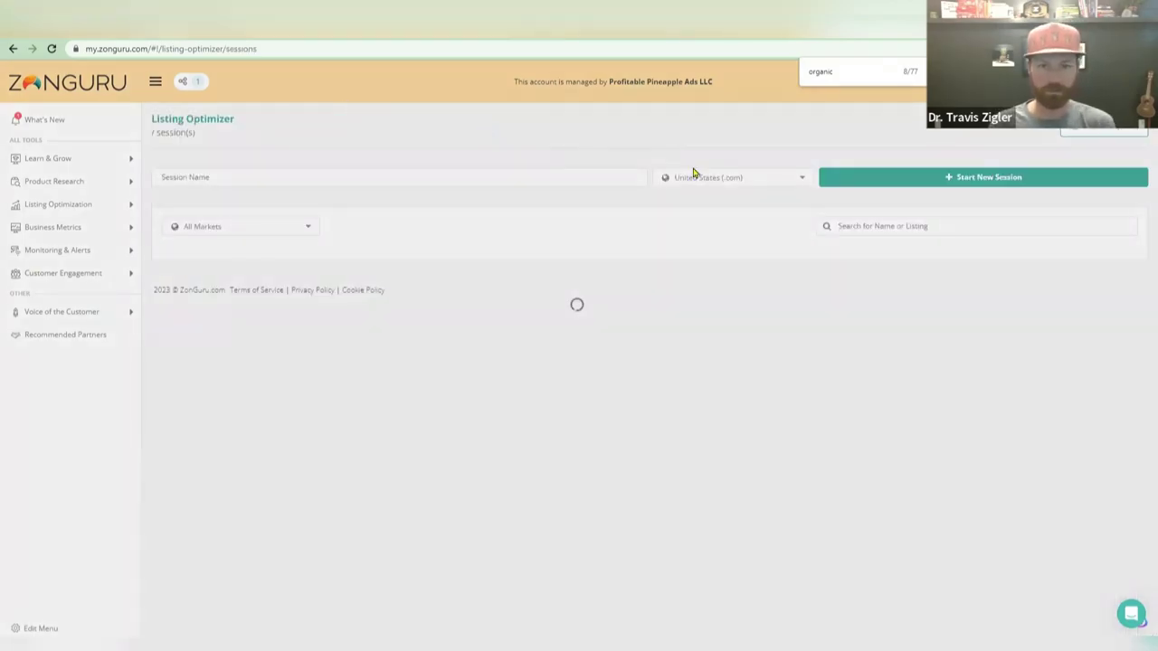